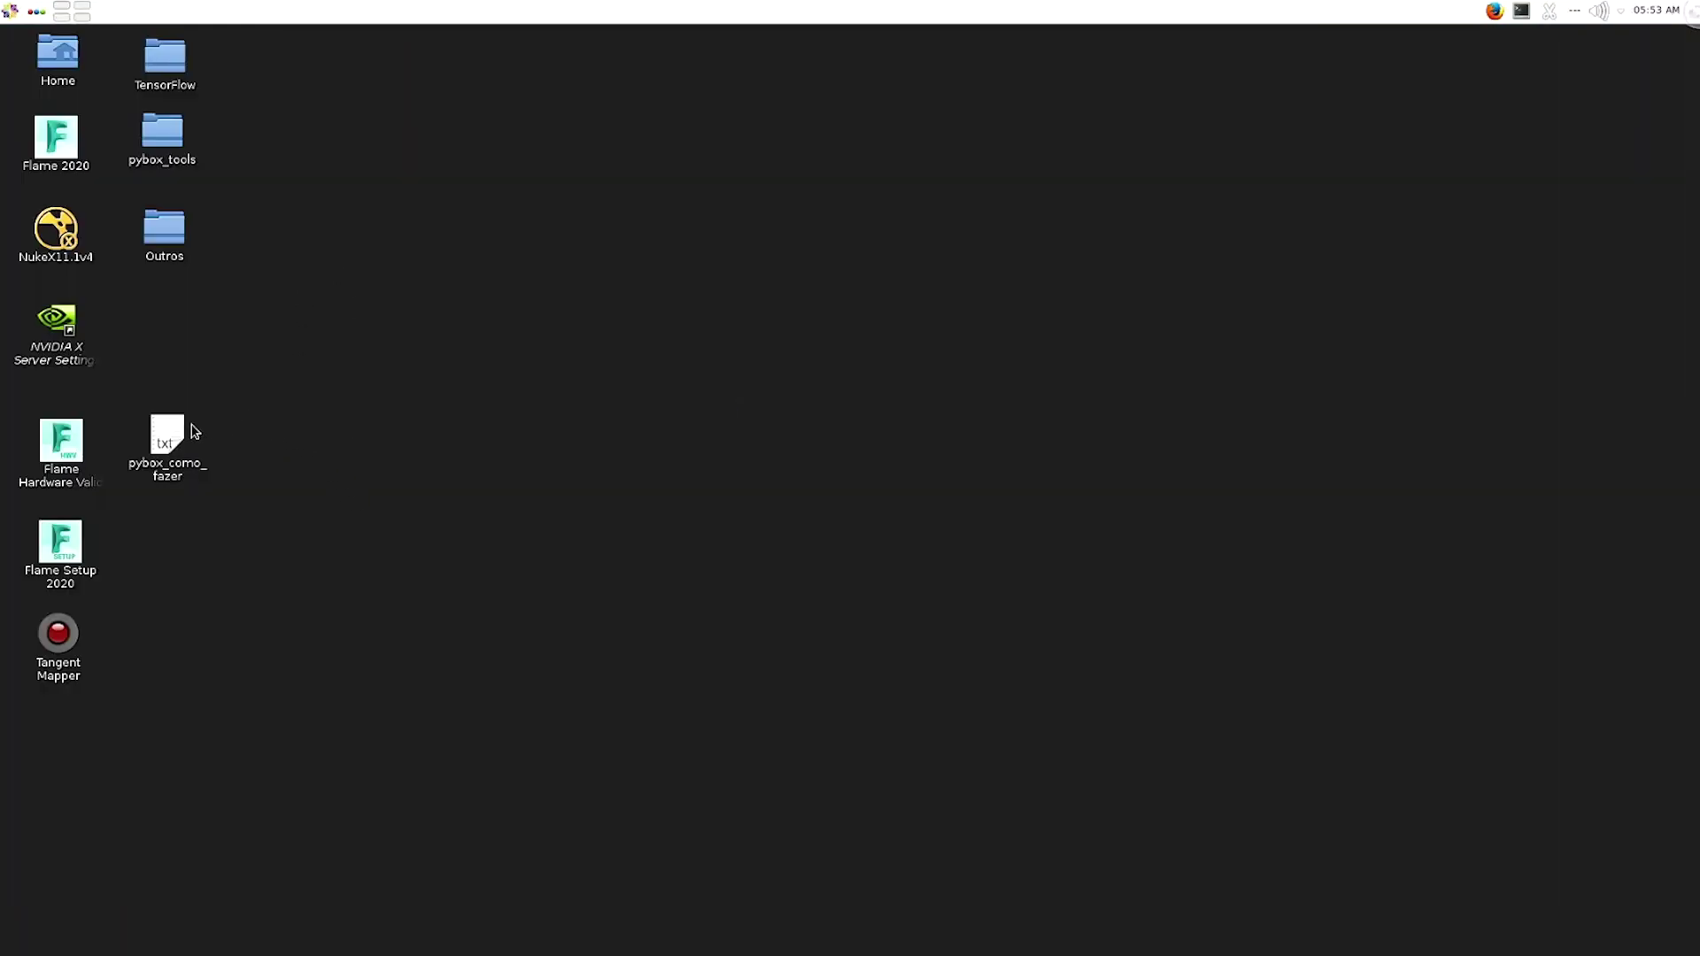
Open the pybox_como_fazer notes and label the pybox path 01:, adding a 02: line below.
double_click(181, 429)
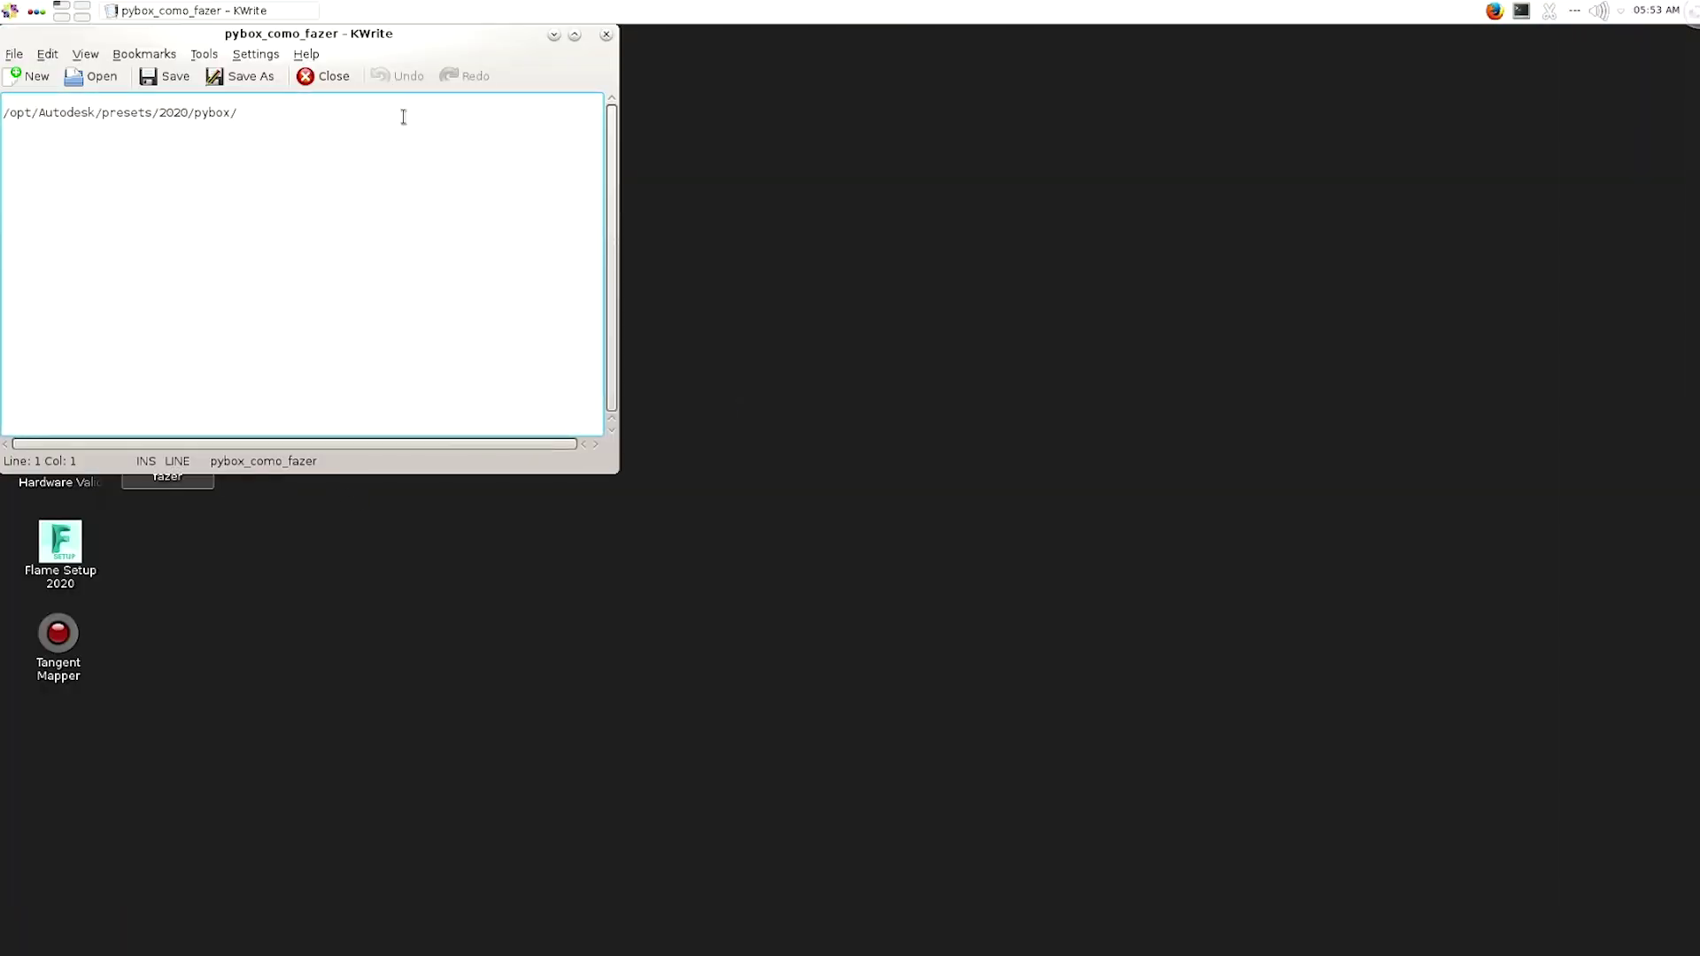
drag(434, 55, 1038, 225)
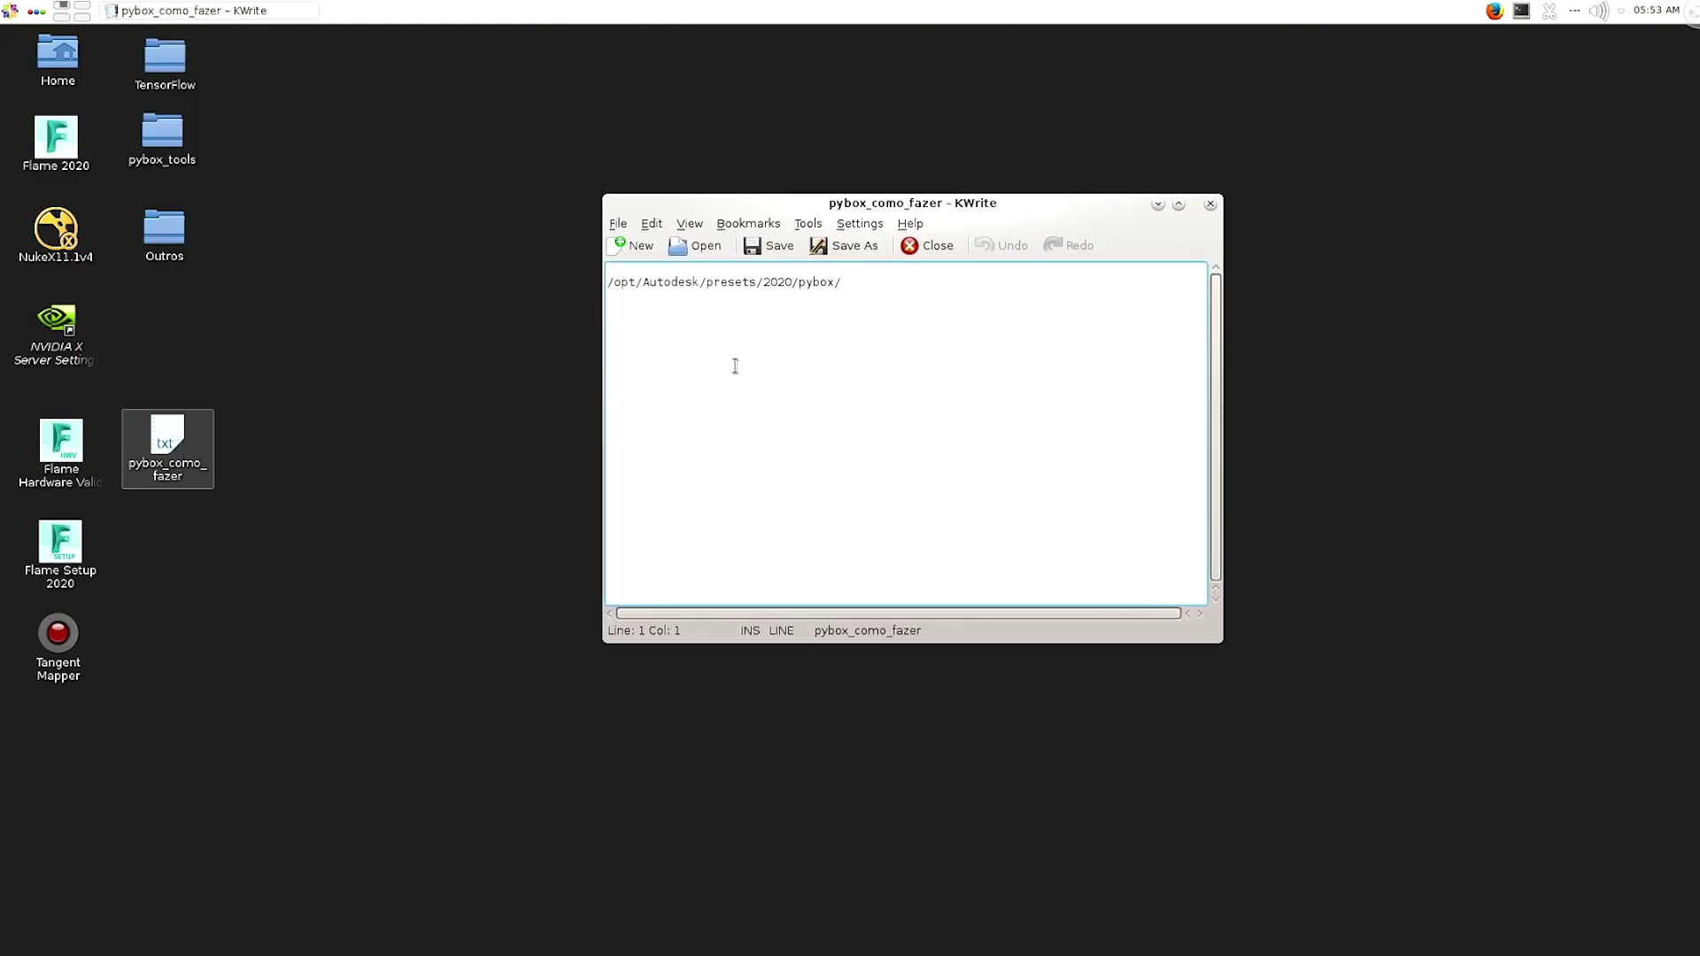
text(01:)
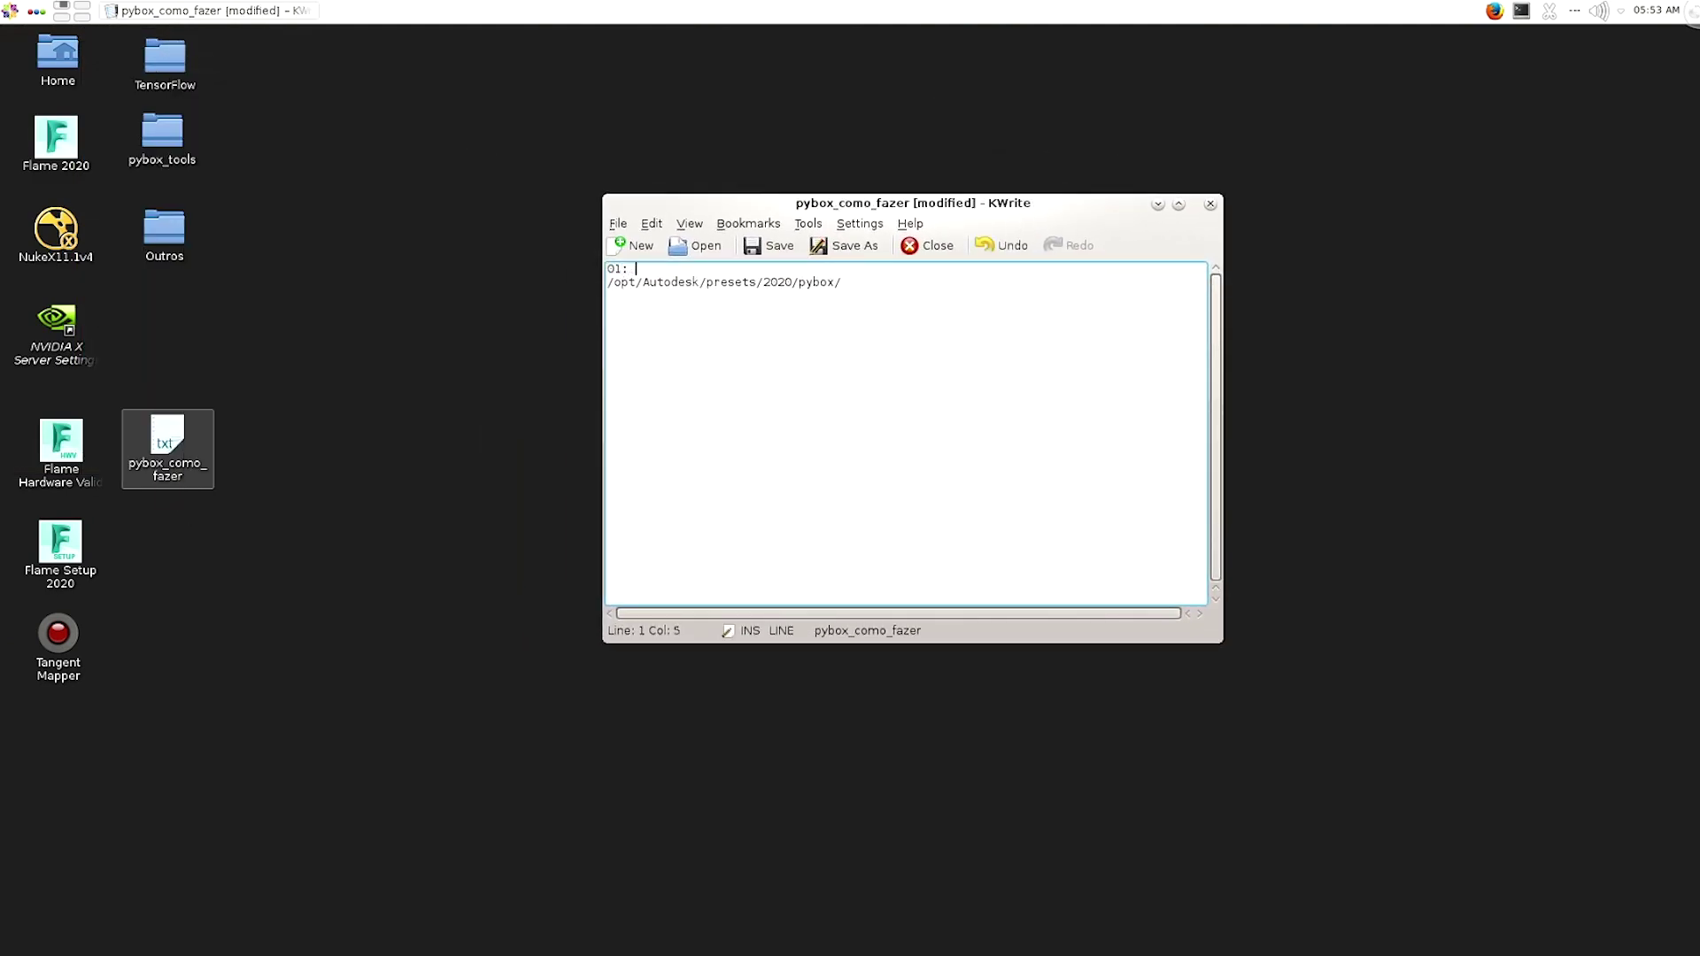
key(ctrl+End)
key(Return)
key(Return)
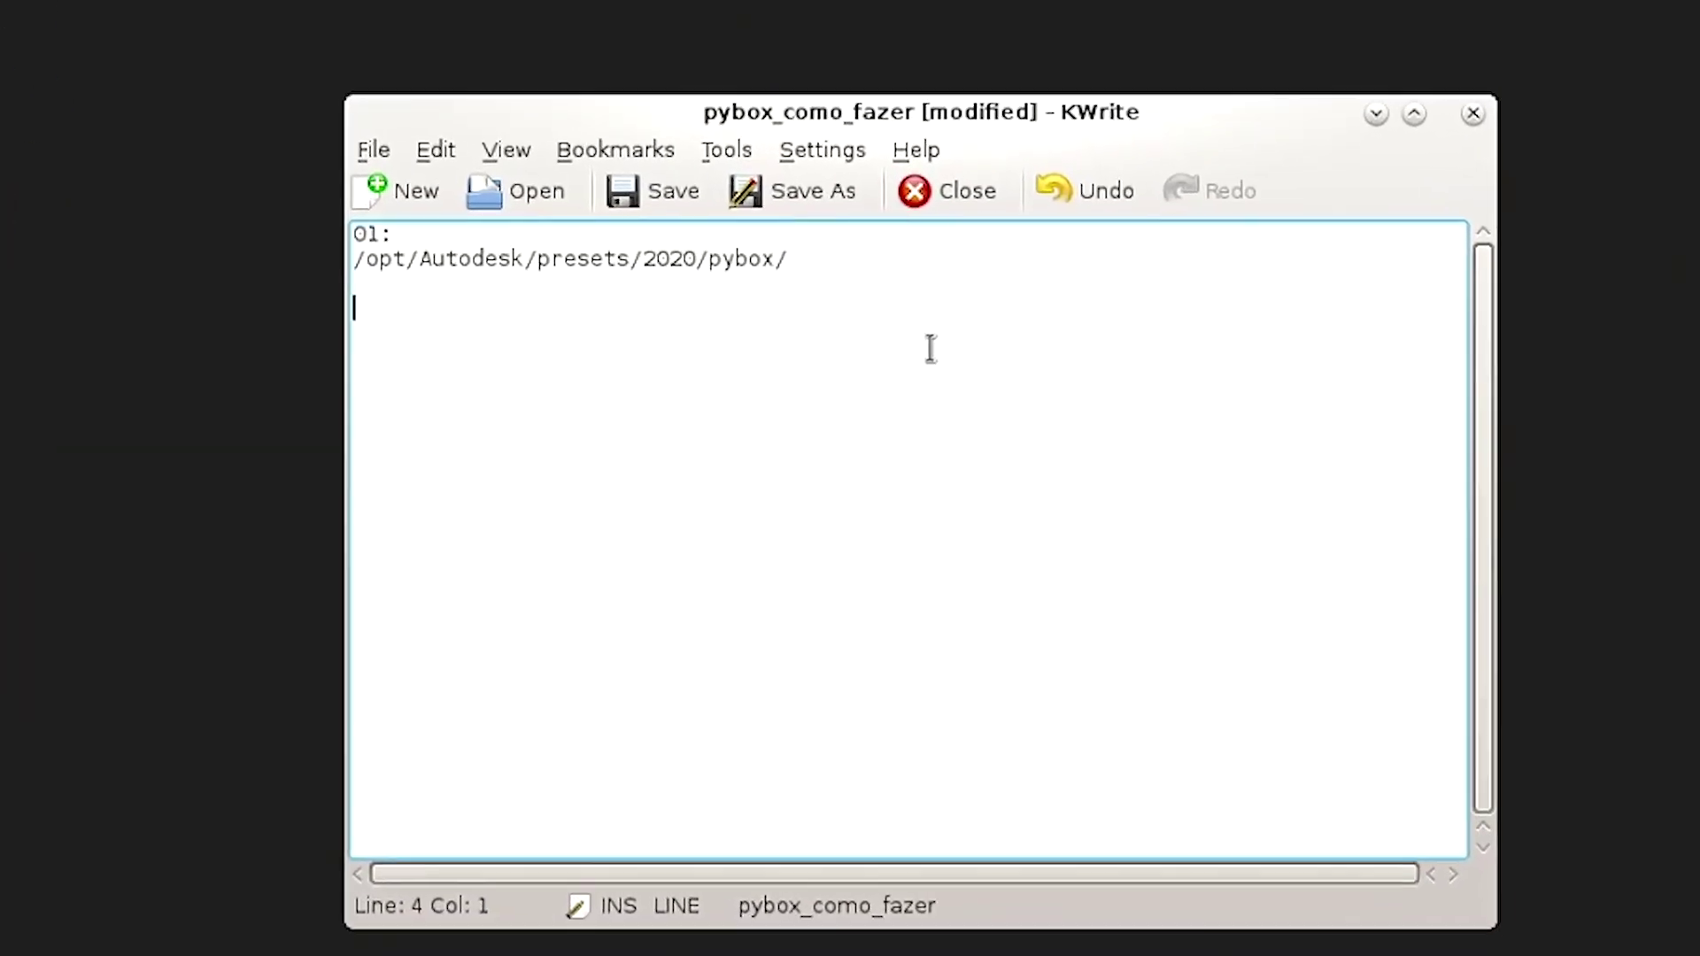
text(02:)
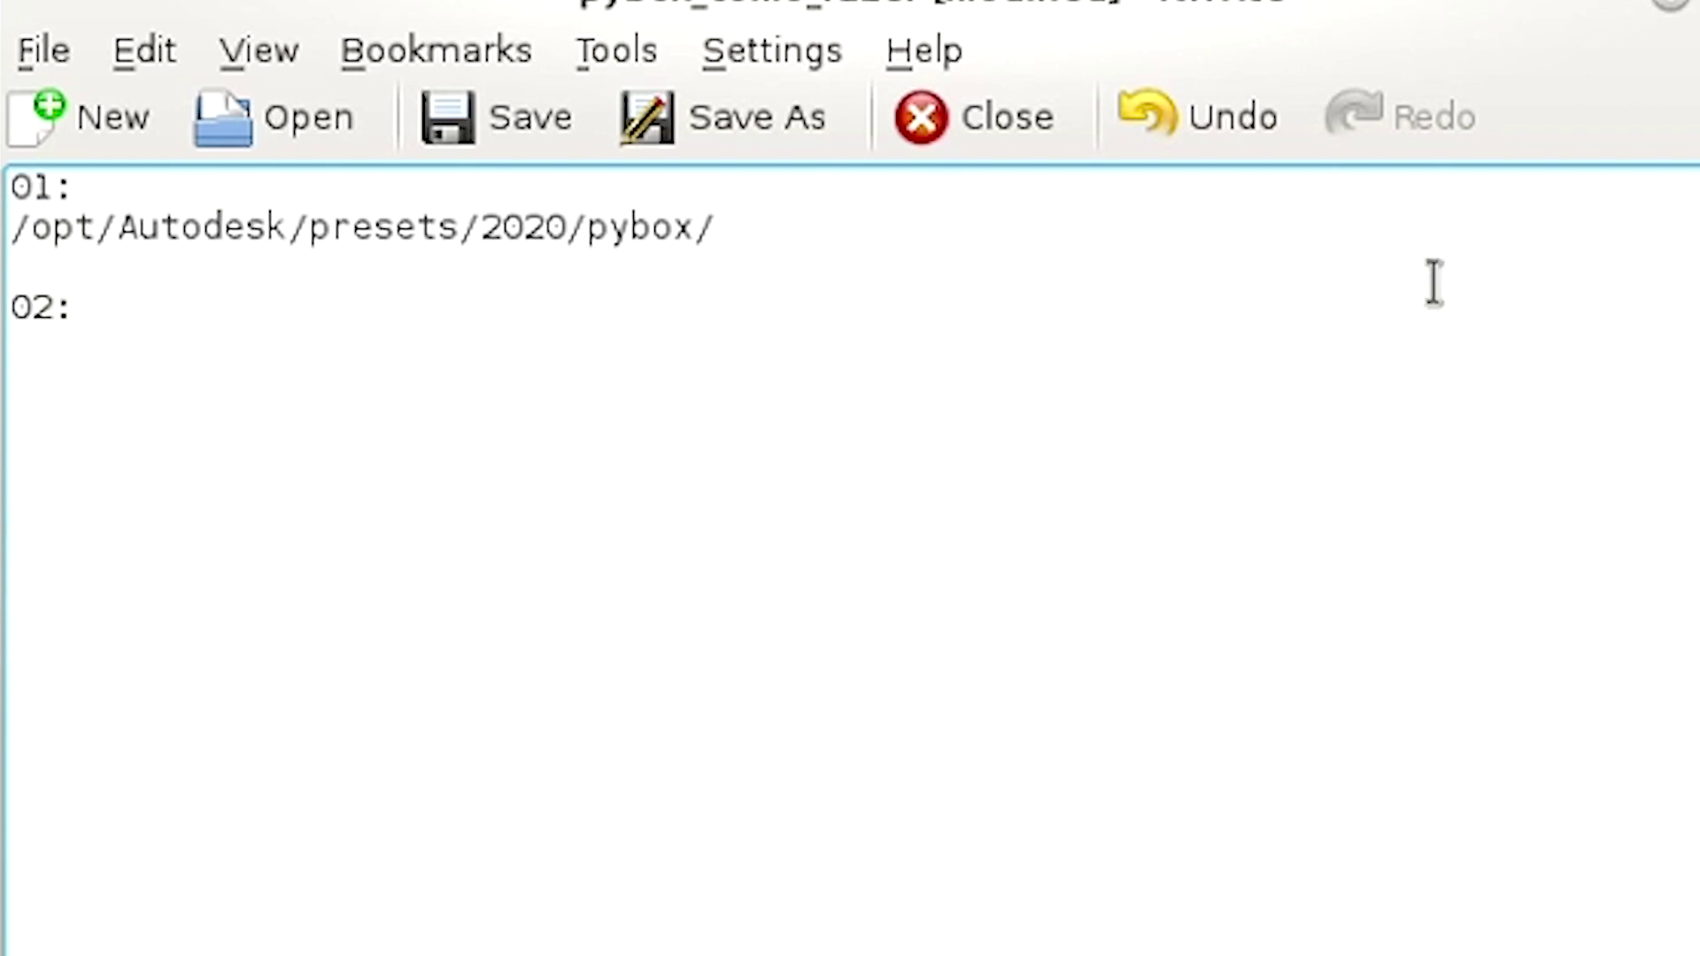
key(Return)
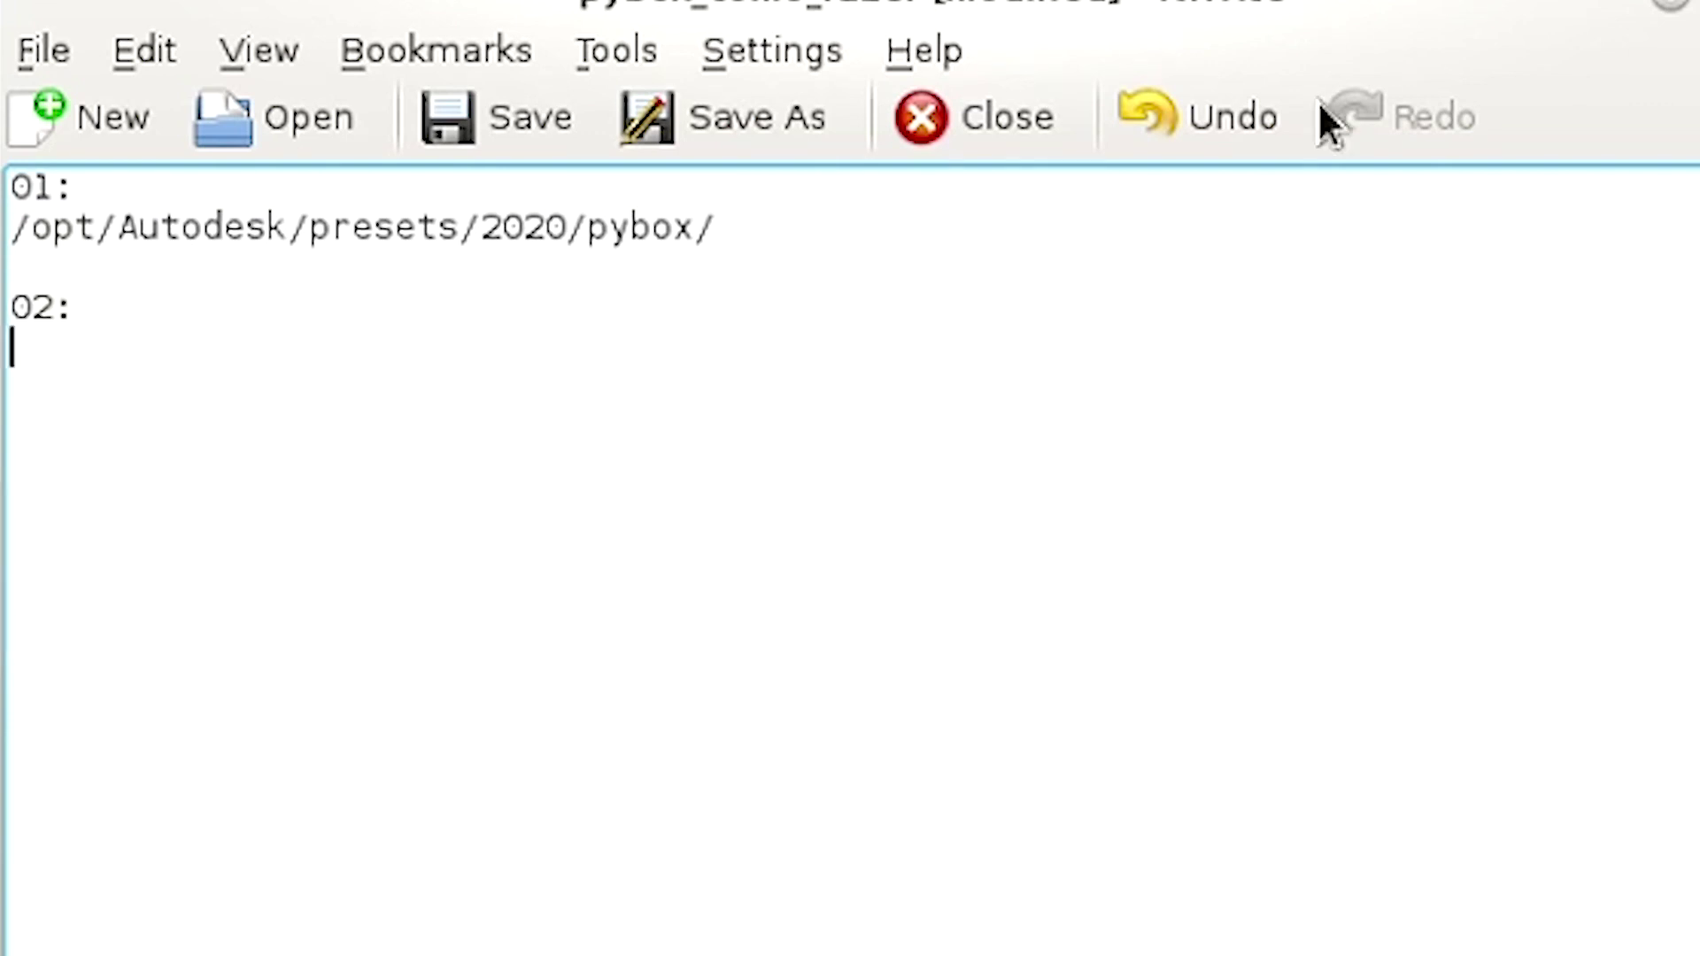
Copy the /opt/Autodesk/presets/2020/pybox/ path and open it in Dolphin.
drag(774, 215, 11, 224)
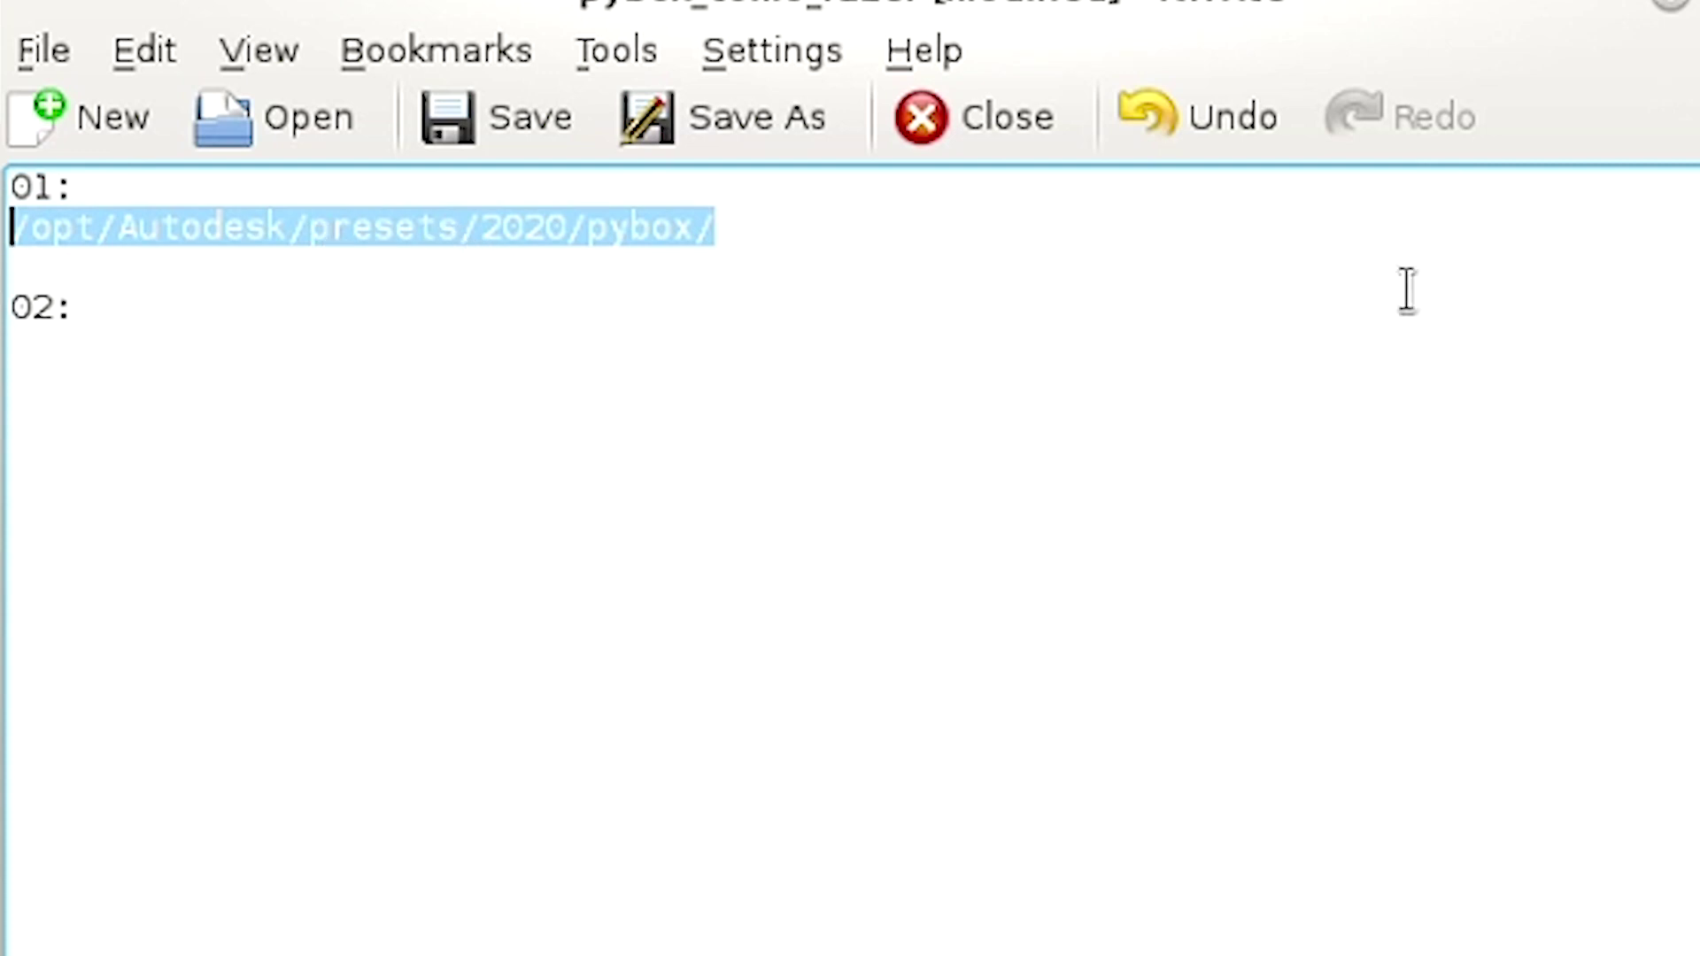
key(ctrl+c)
key(ctrl+v)
key(Return)
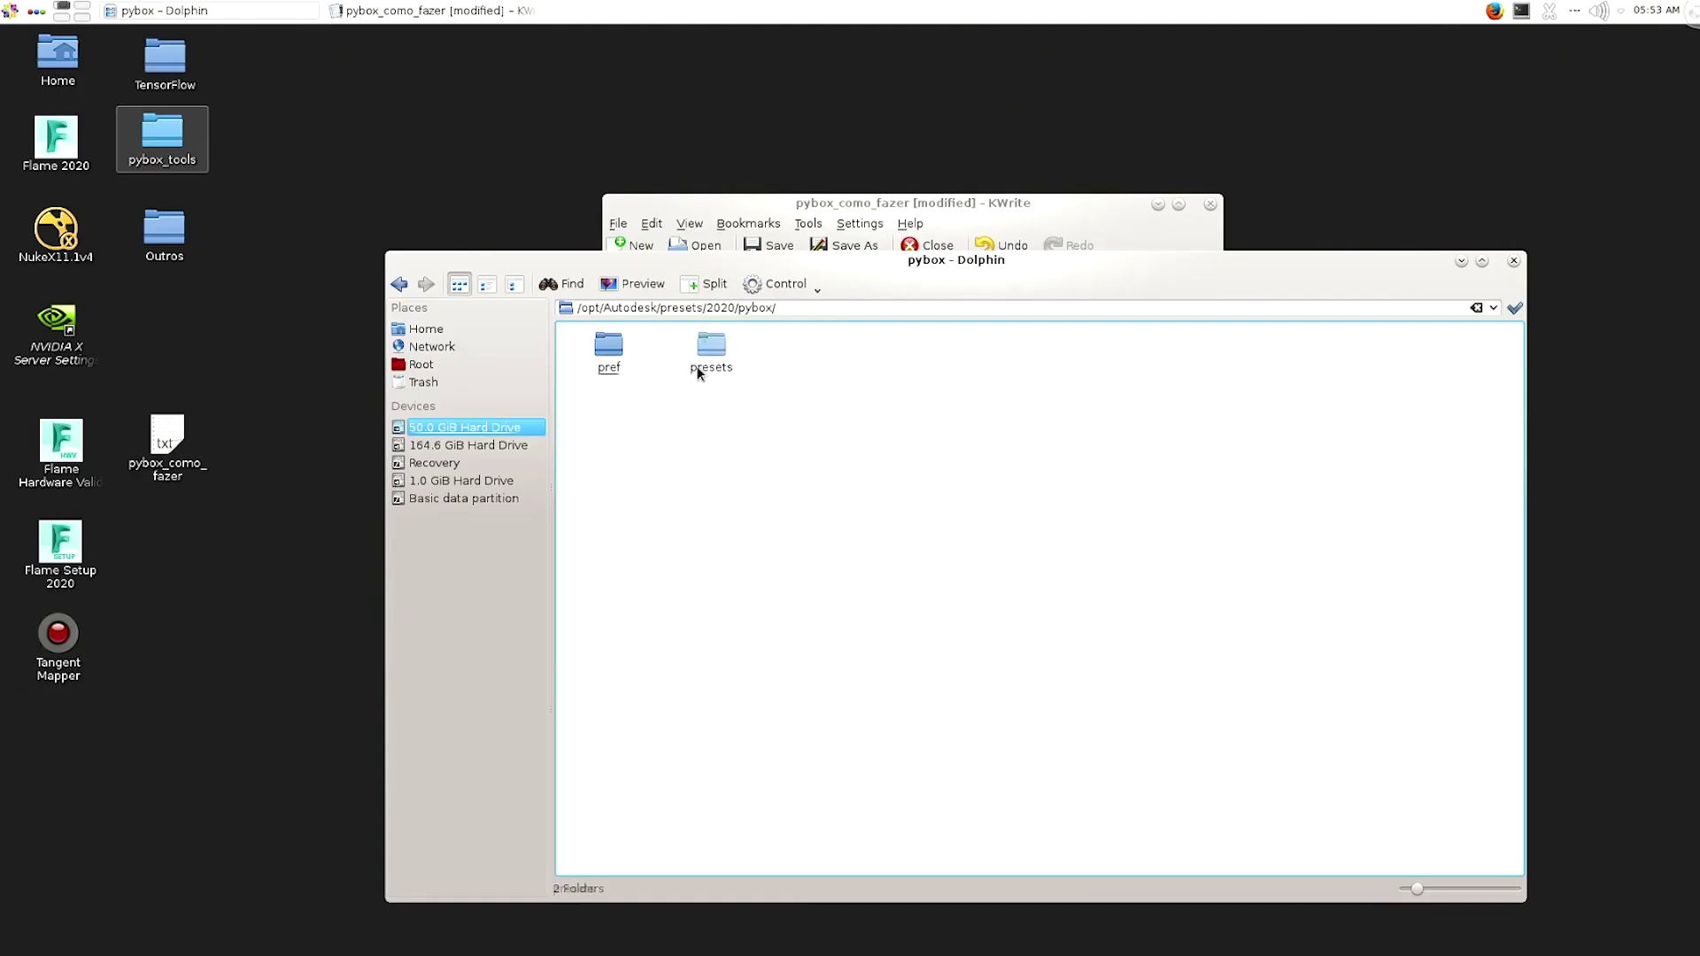
Go into the presets folder and open nuke_px.py with KWrite.
click(706, 358)
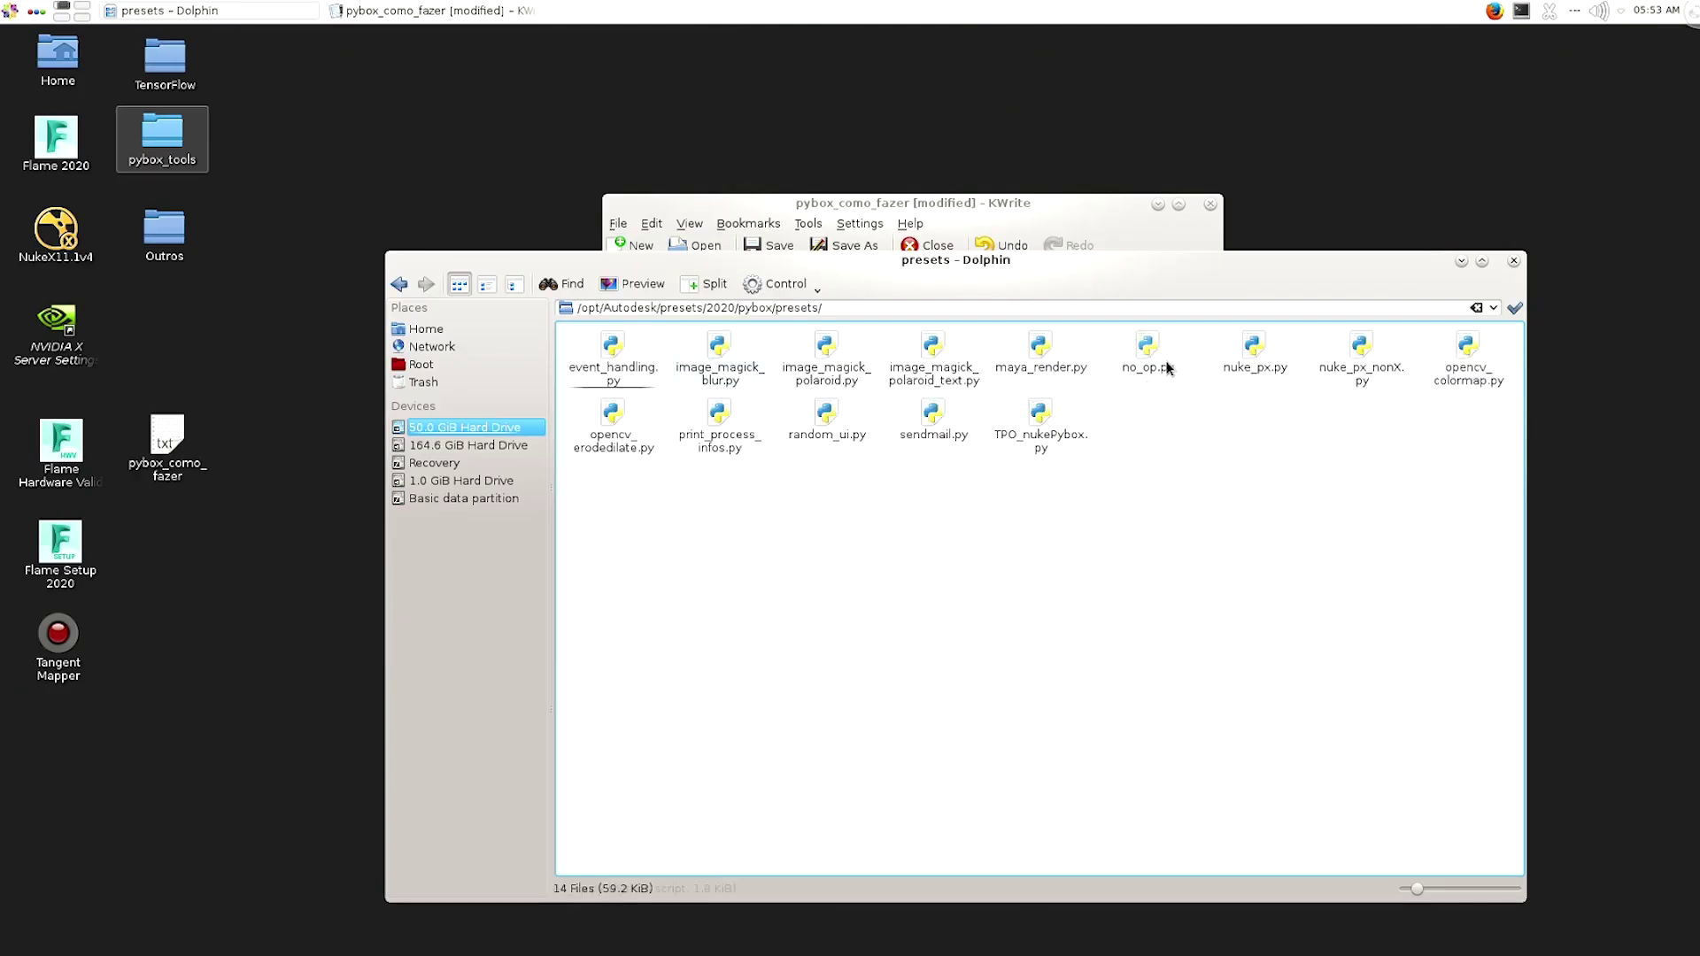
drag(1215, 261, 1116, 425)
drag(1197, 605, 1097, 518)
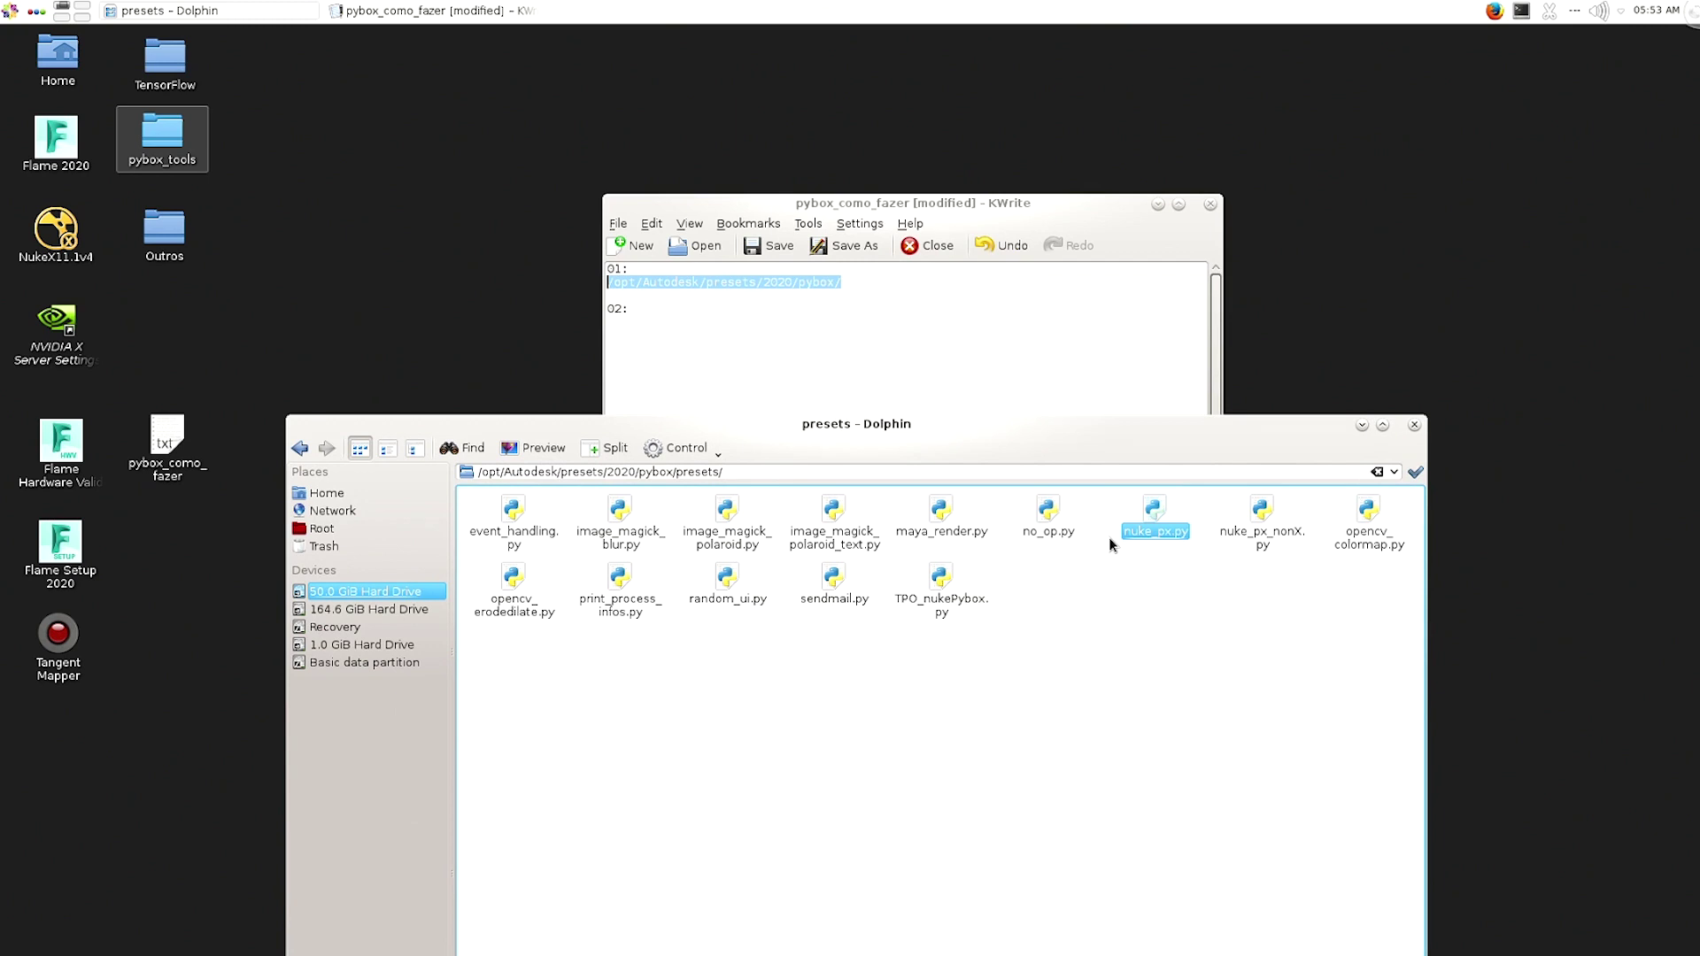
right_click(1162, 535)
mouse_move(1301, 649)
click(1465, 670)
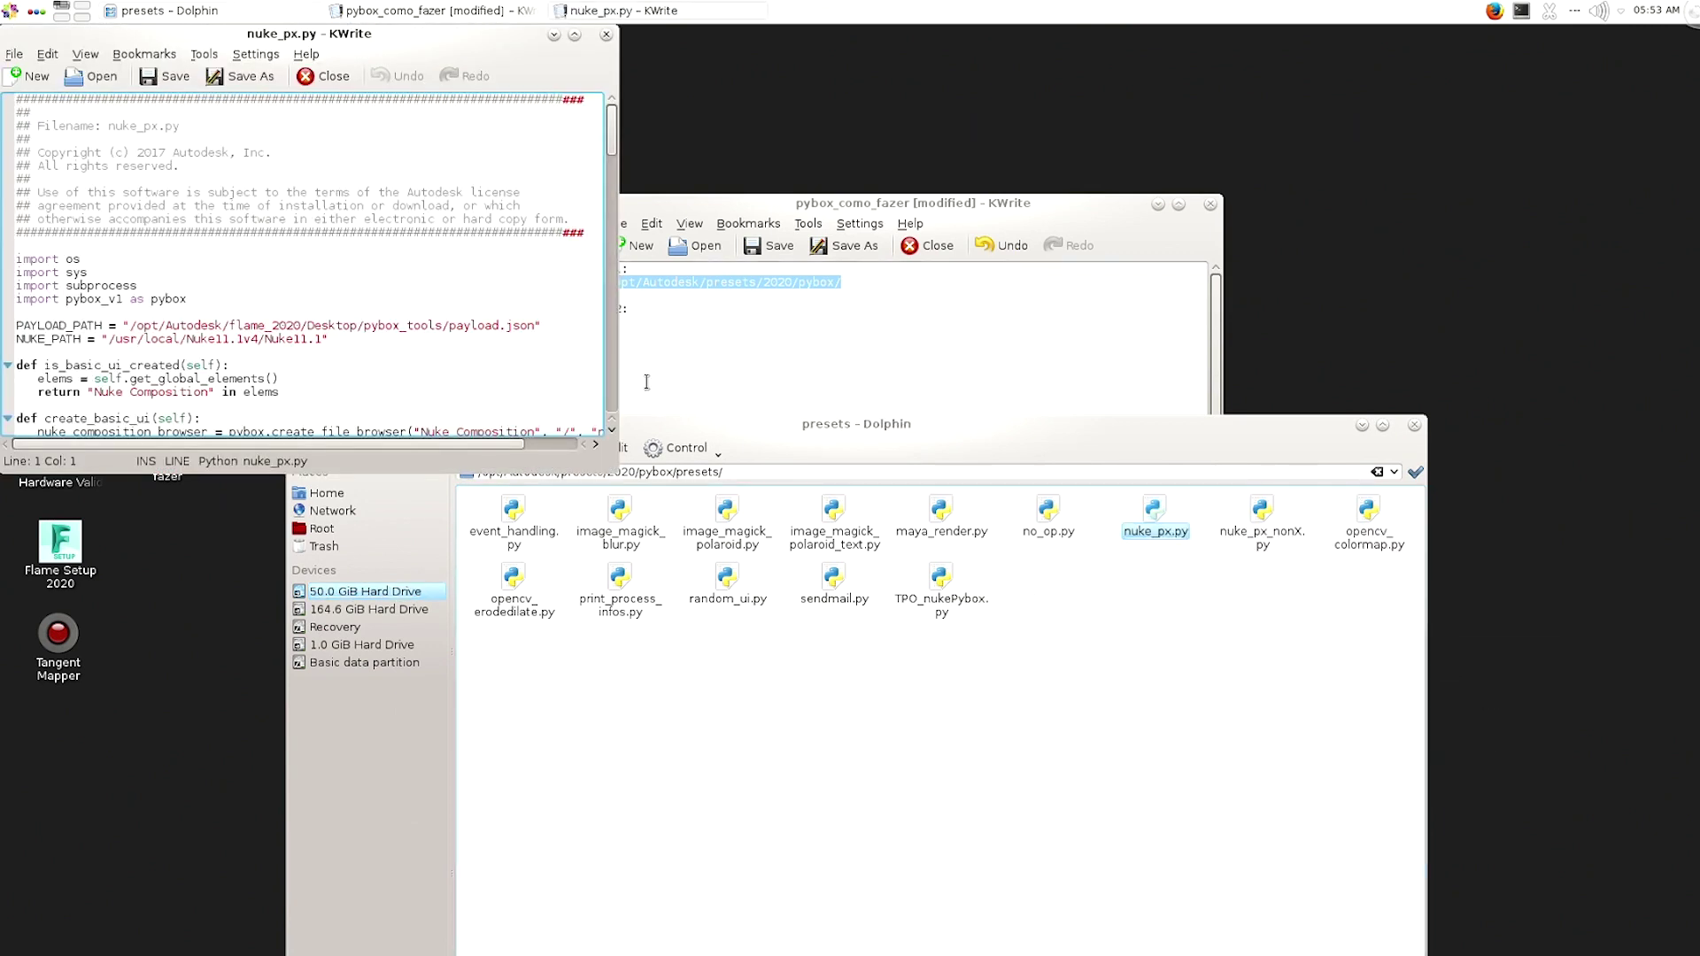
drag(354, 339, 16, 339)
drag(536, 325, 39, 329)
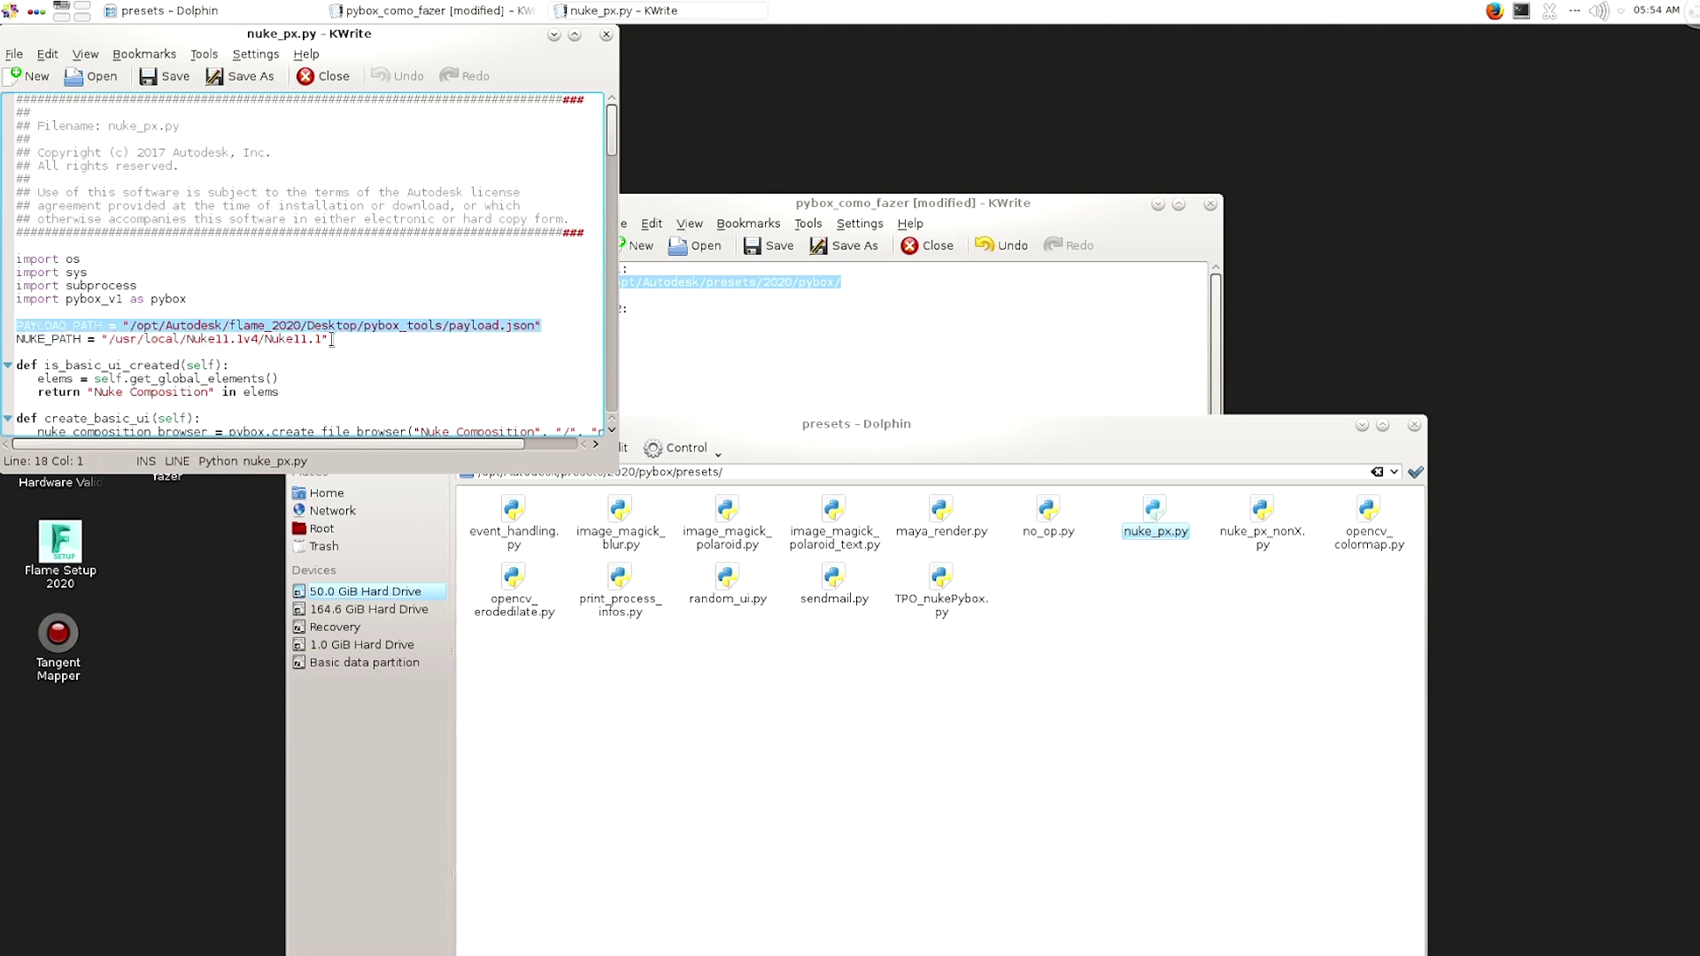
drag(339, 339, 9, 341)
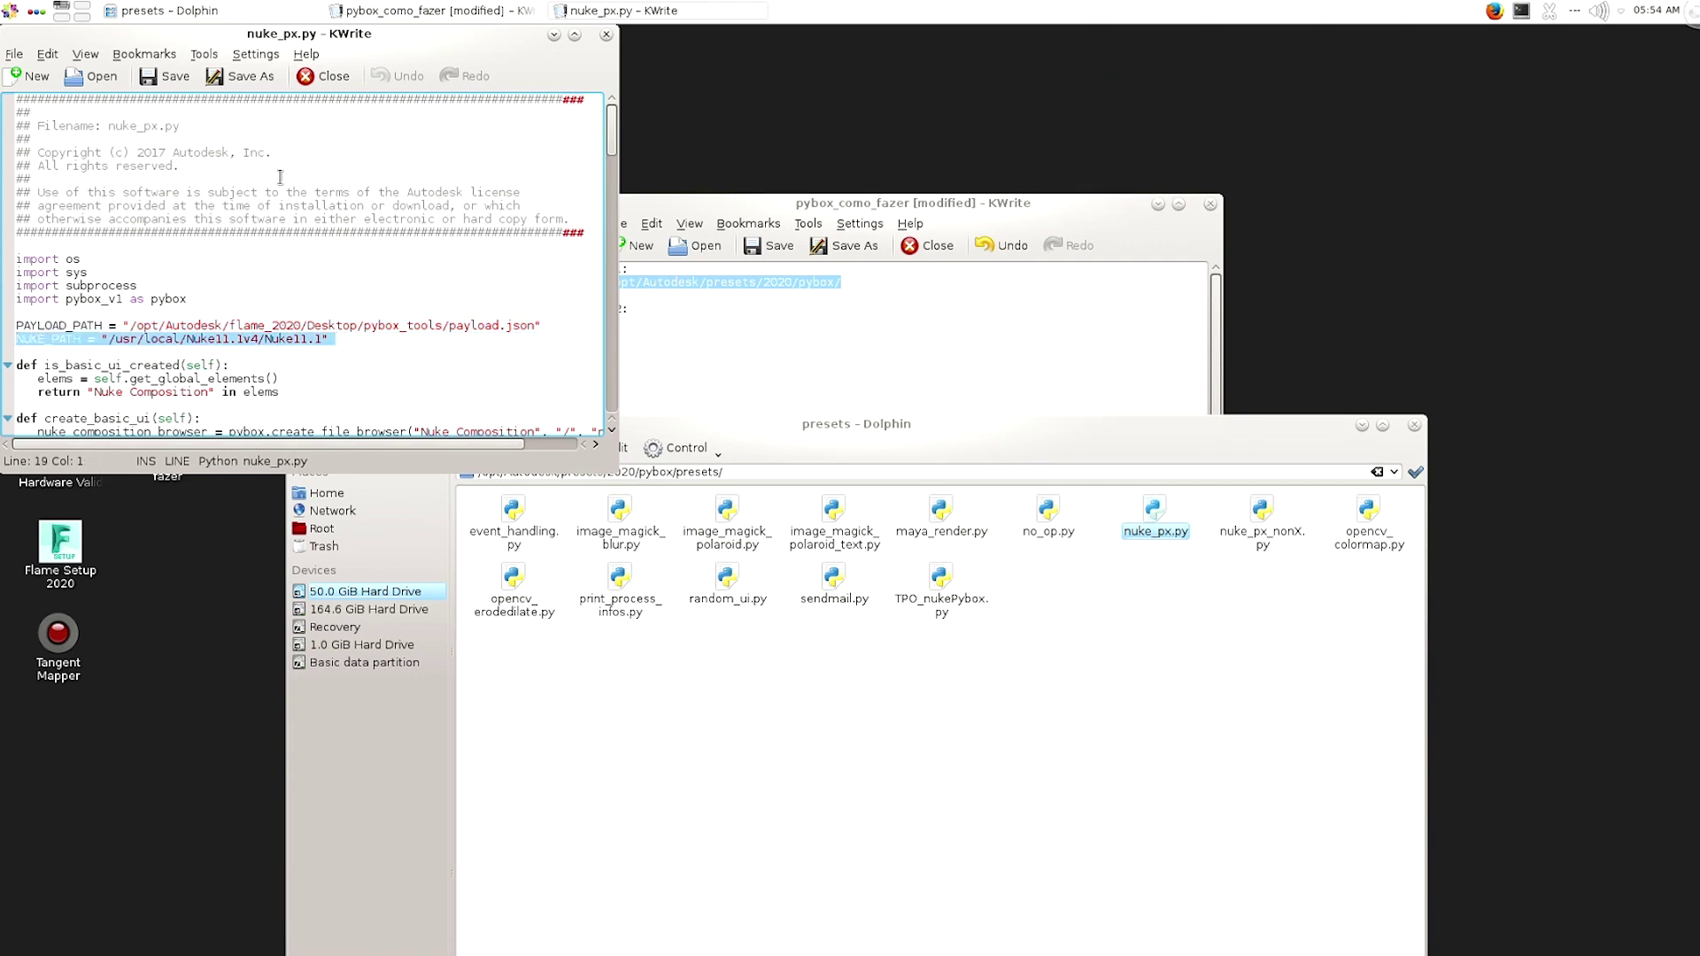
drag(462, 35, 1378, 76)
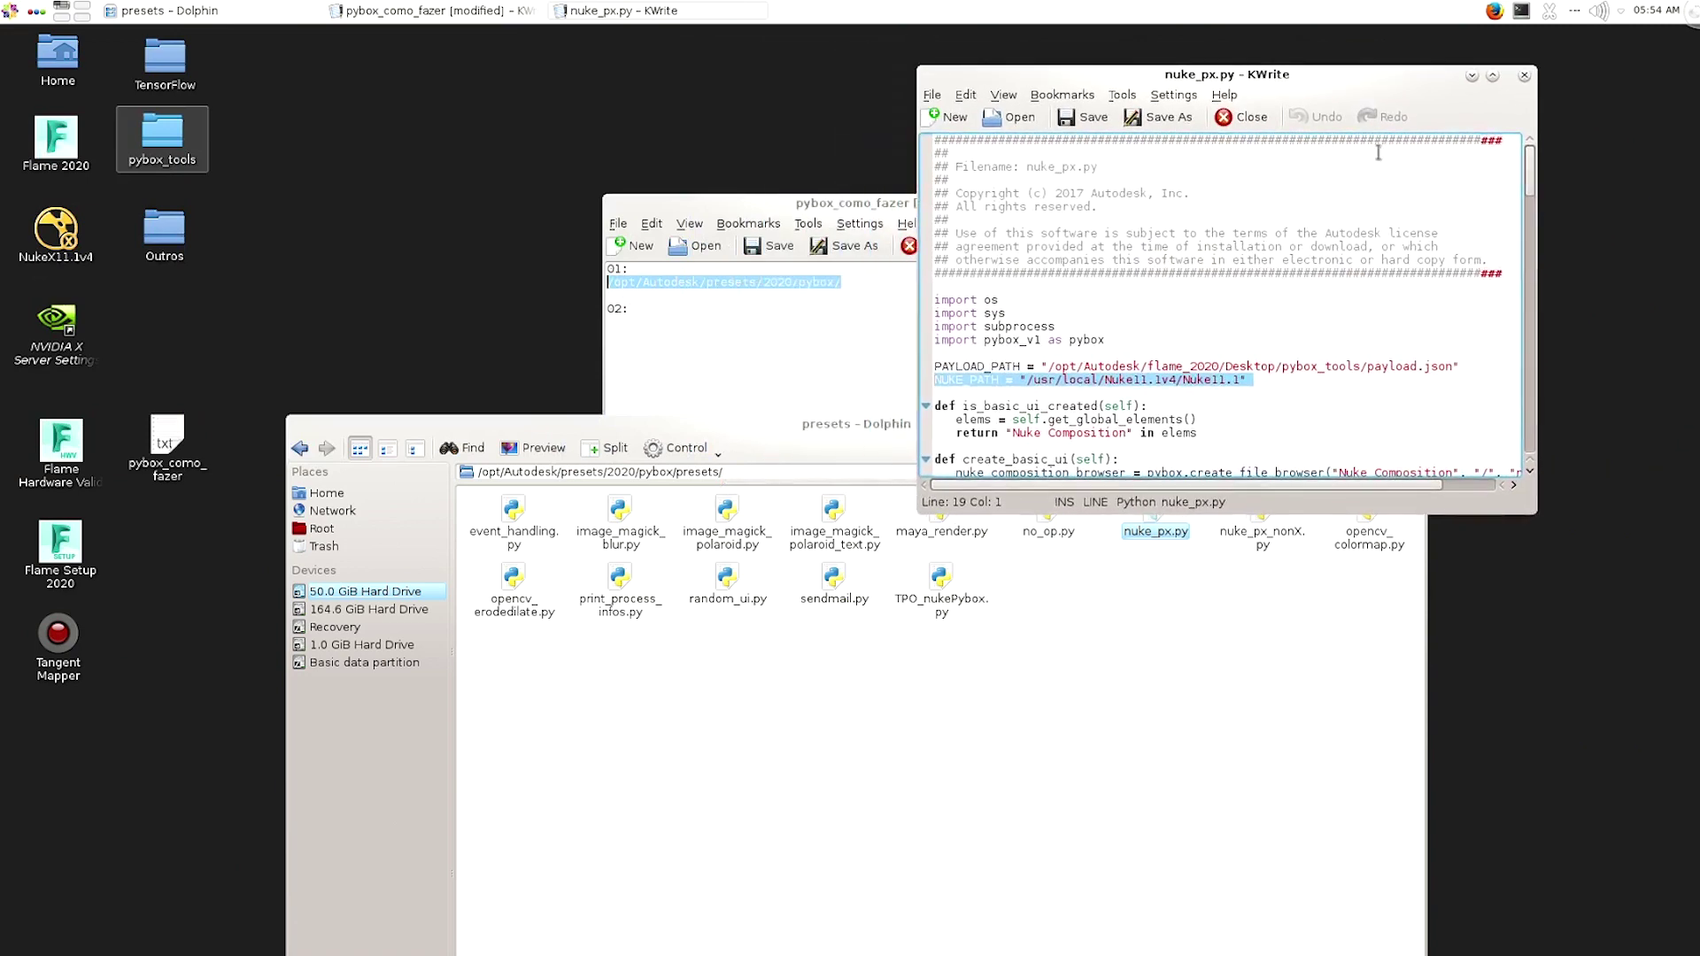
drag(1528, 164, 1062, 315)
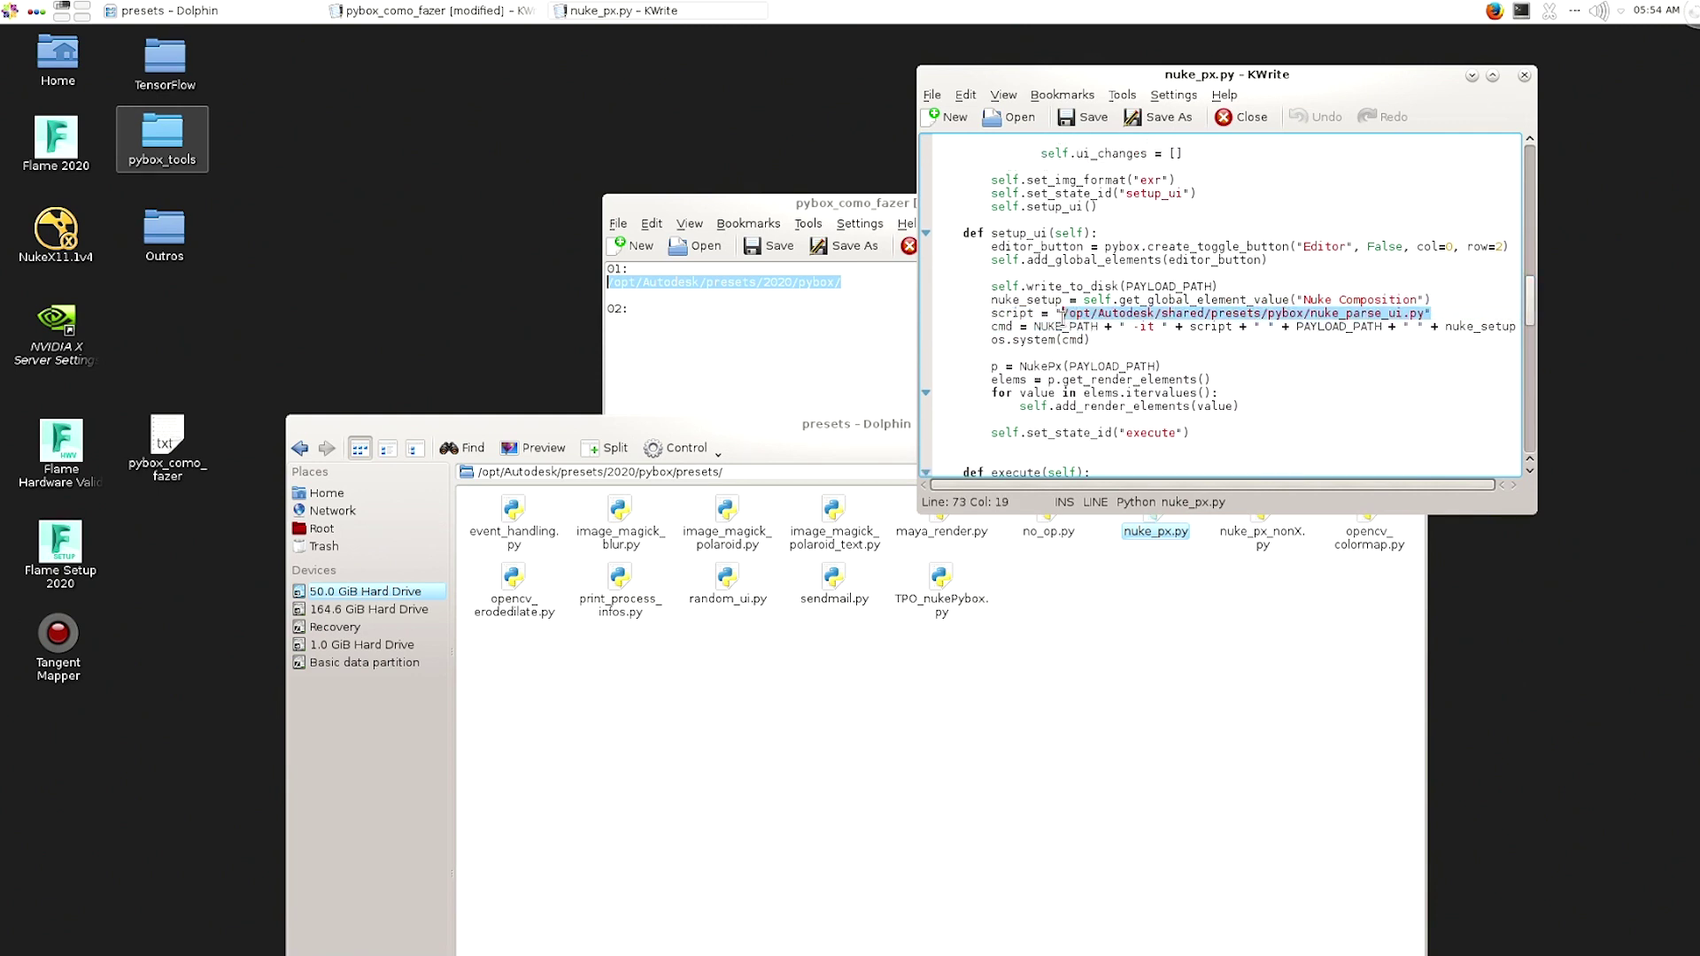
drag(1528, 322, 1524, 403)
drag(1407, 274, 1034, 274)
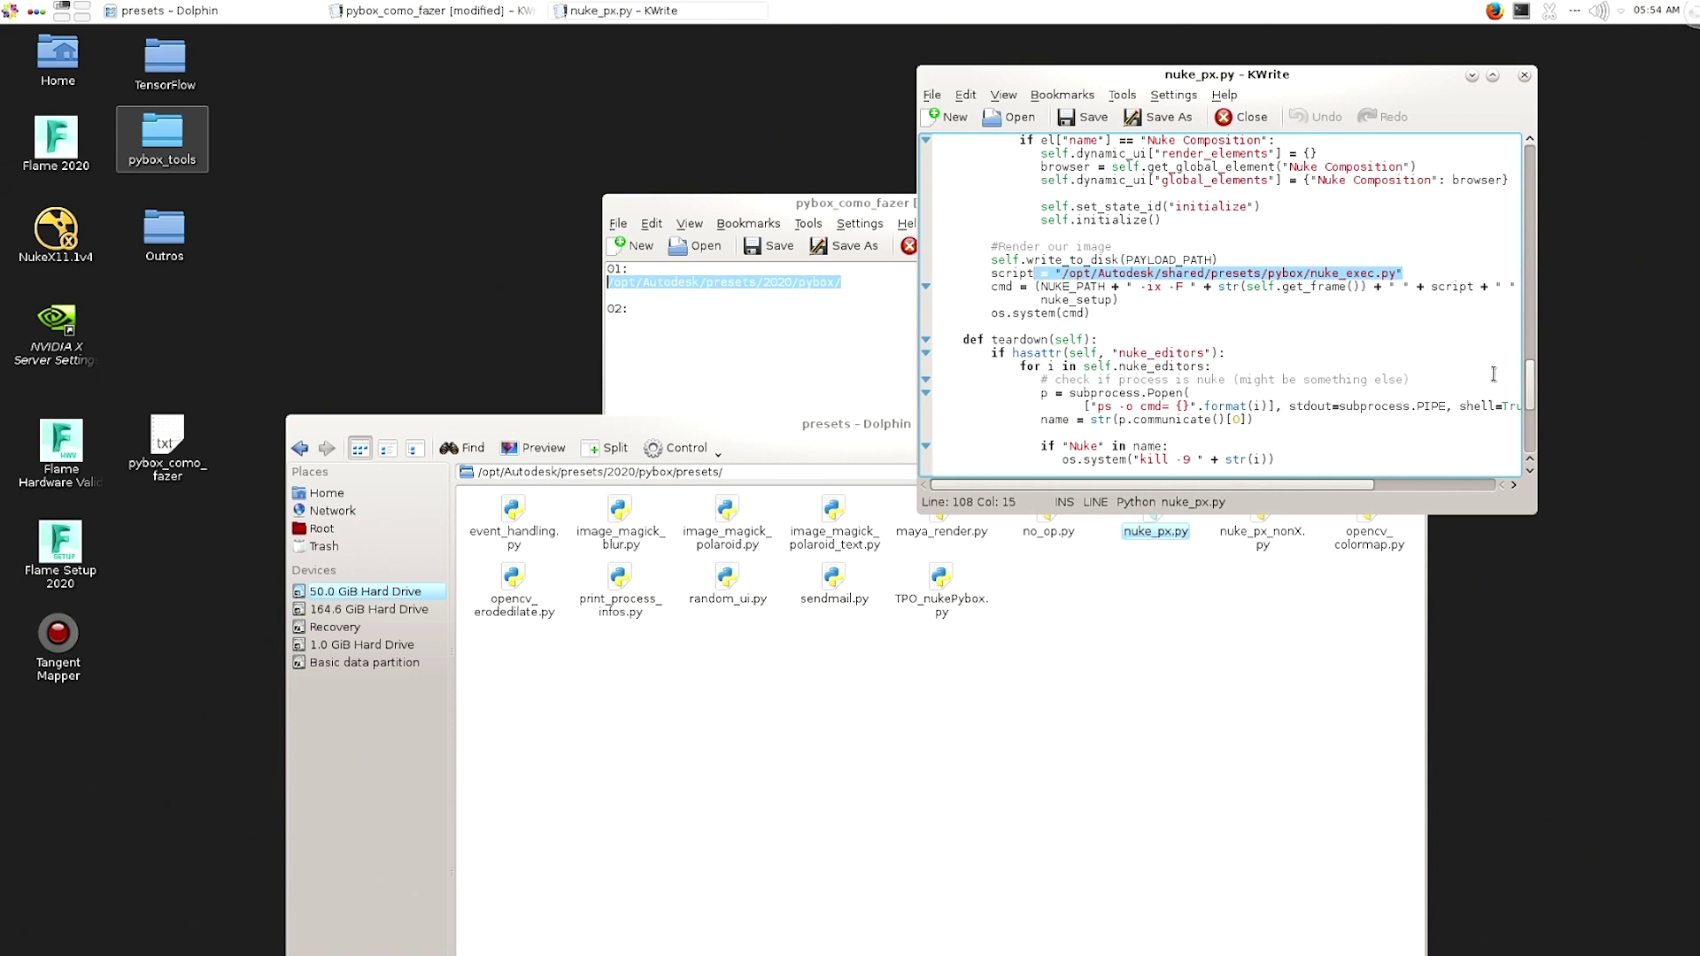
mouse_move(1530, 403)
mouse_down()
mouse_move(1532, 455)
mouse_move(1537, 386)
mouse_up()
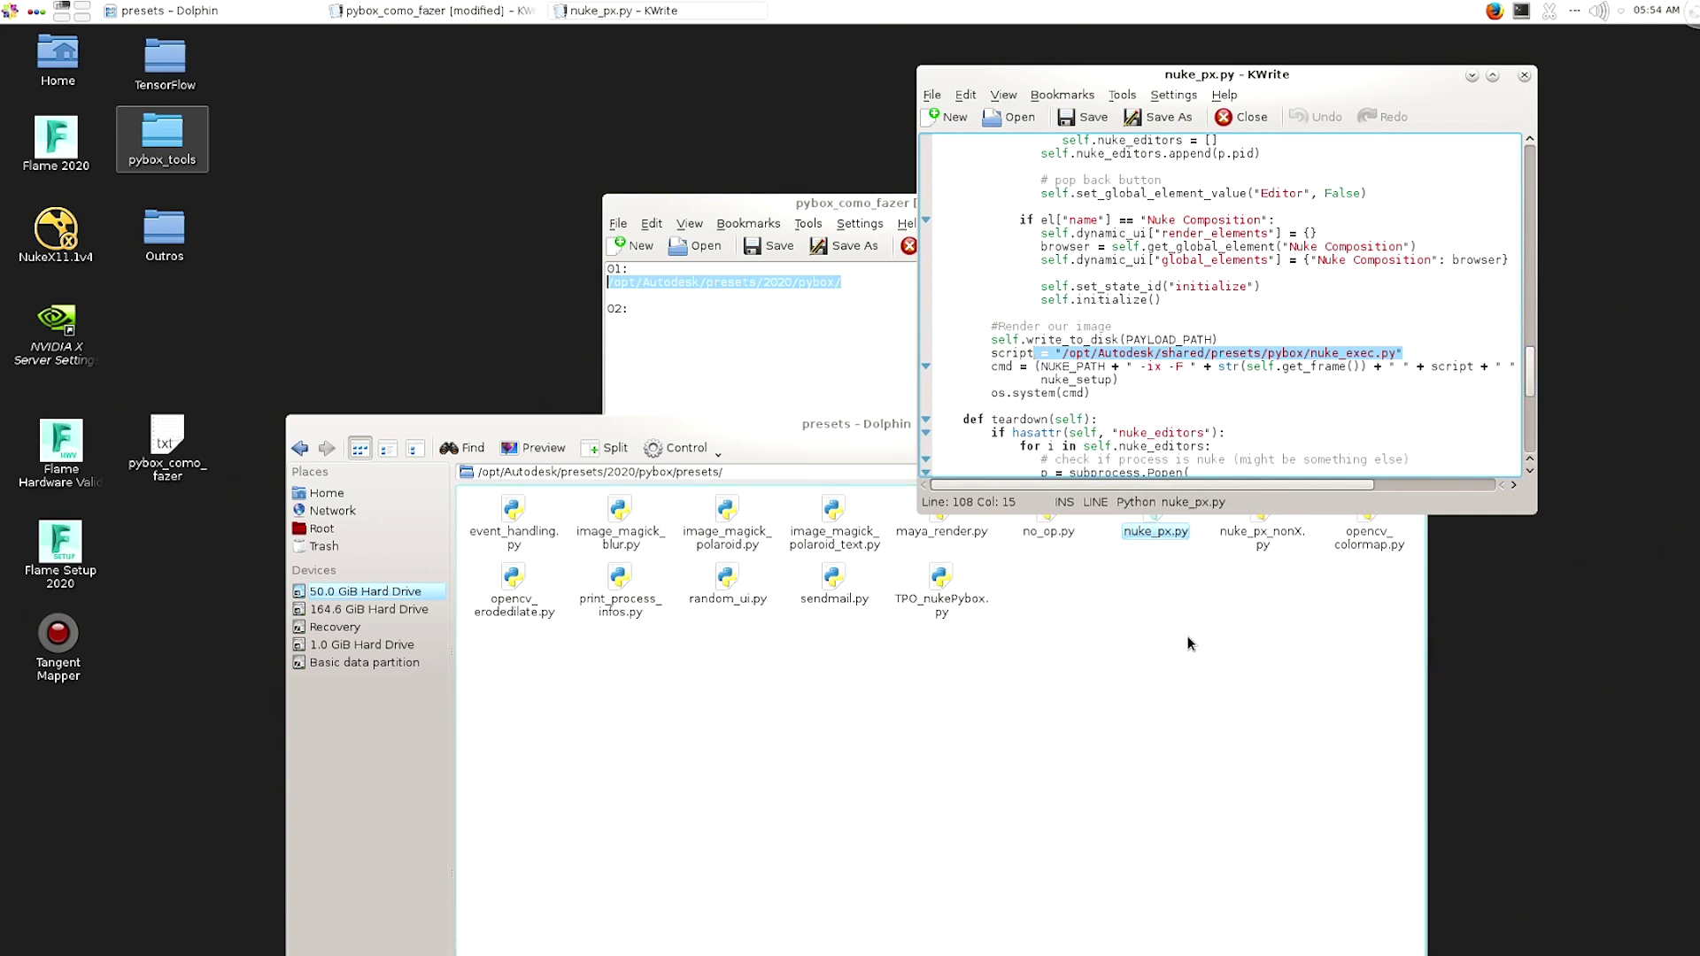
drag(1530, 385, 1521, 135)
drag(1267, 381, 899, 357)
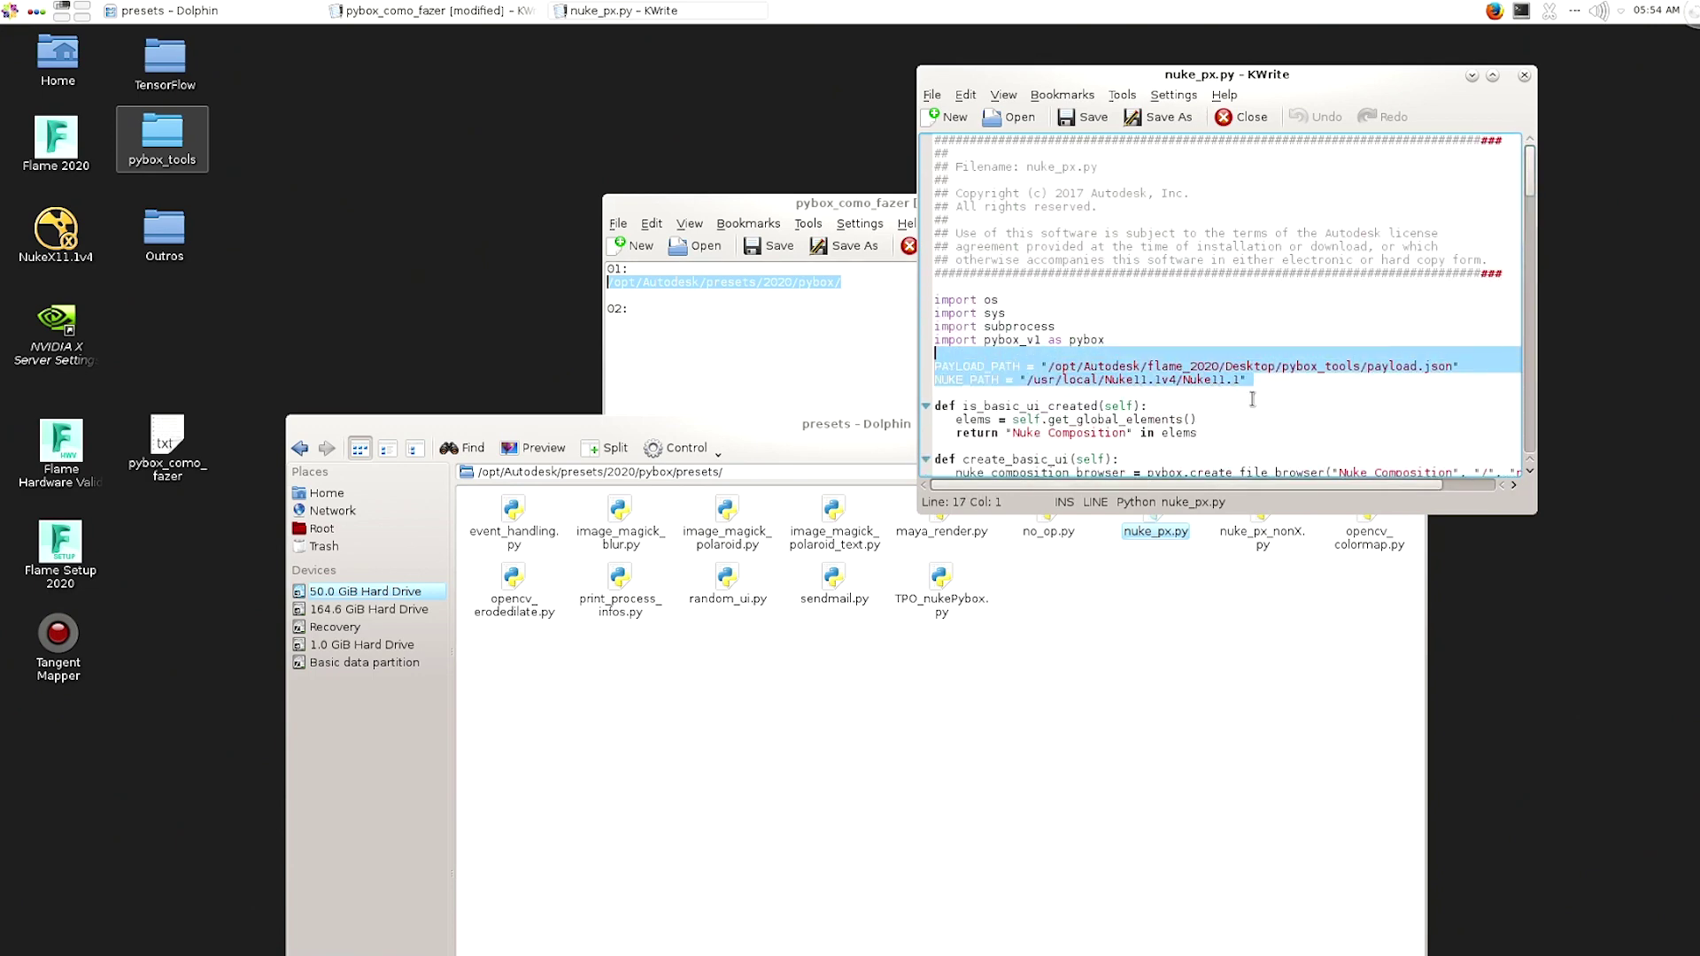
drag(1252, 389, 926, 385)
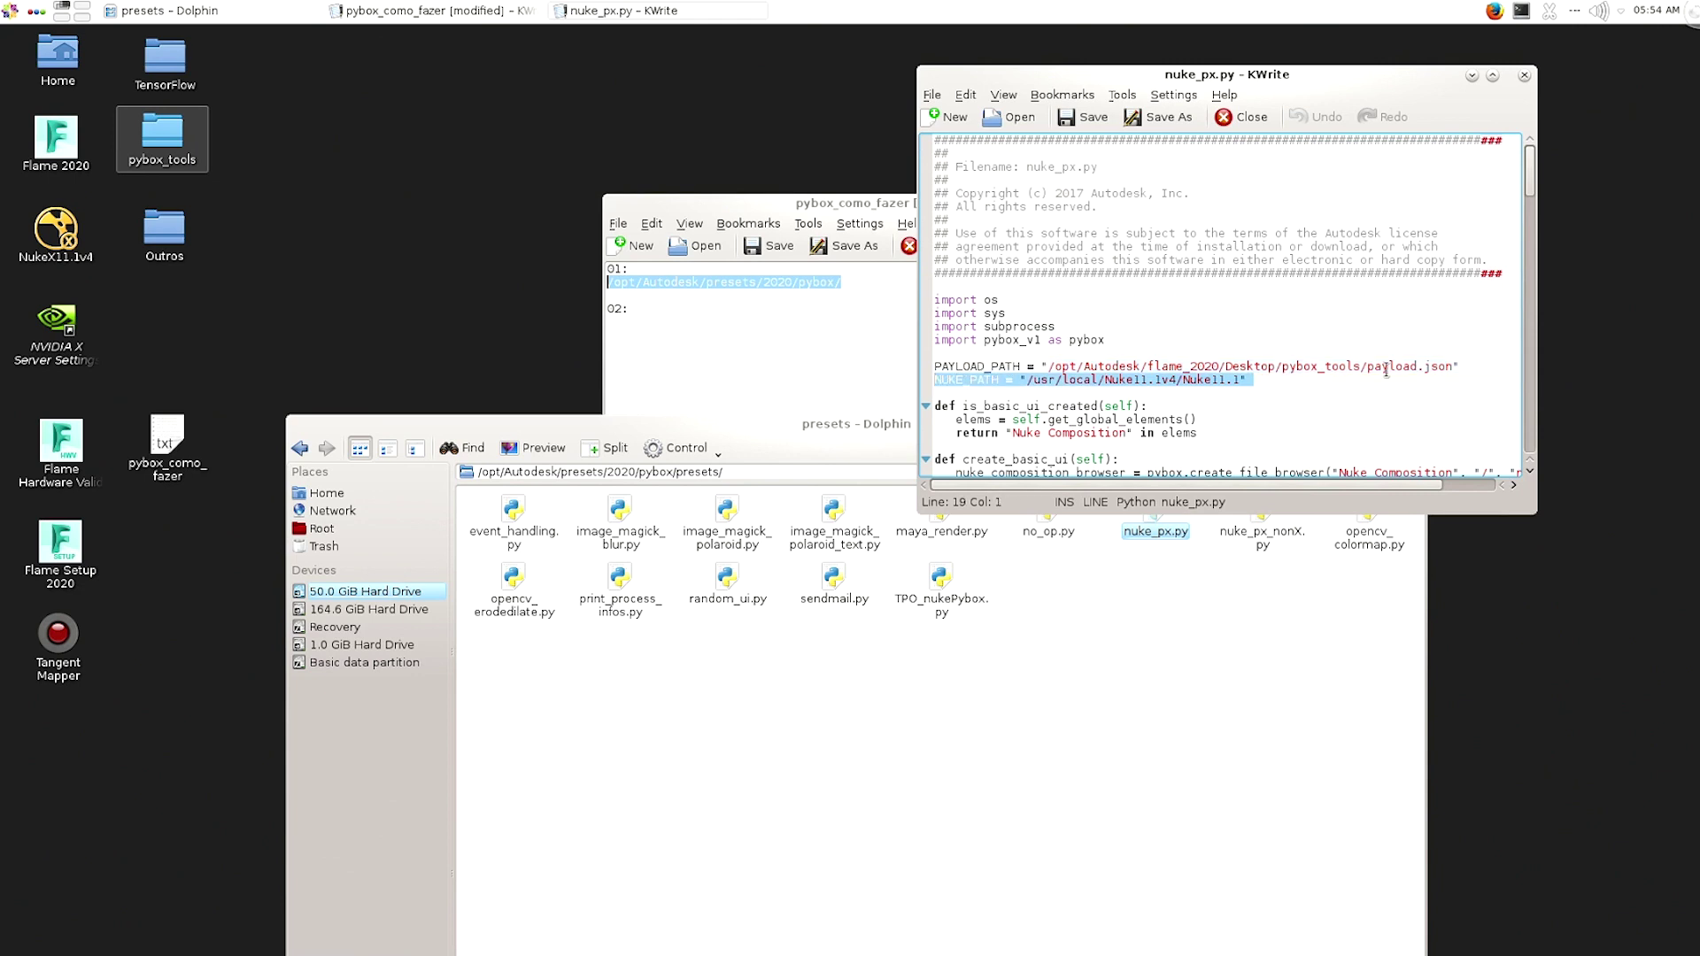
drag(1459, 366, 931, 368)
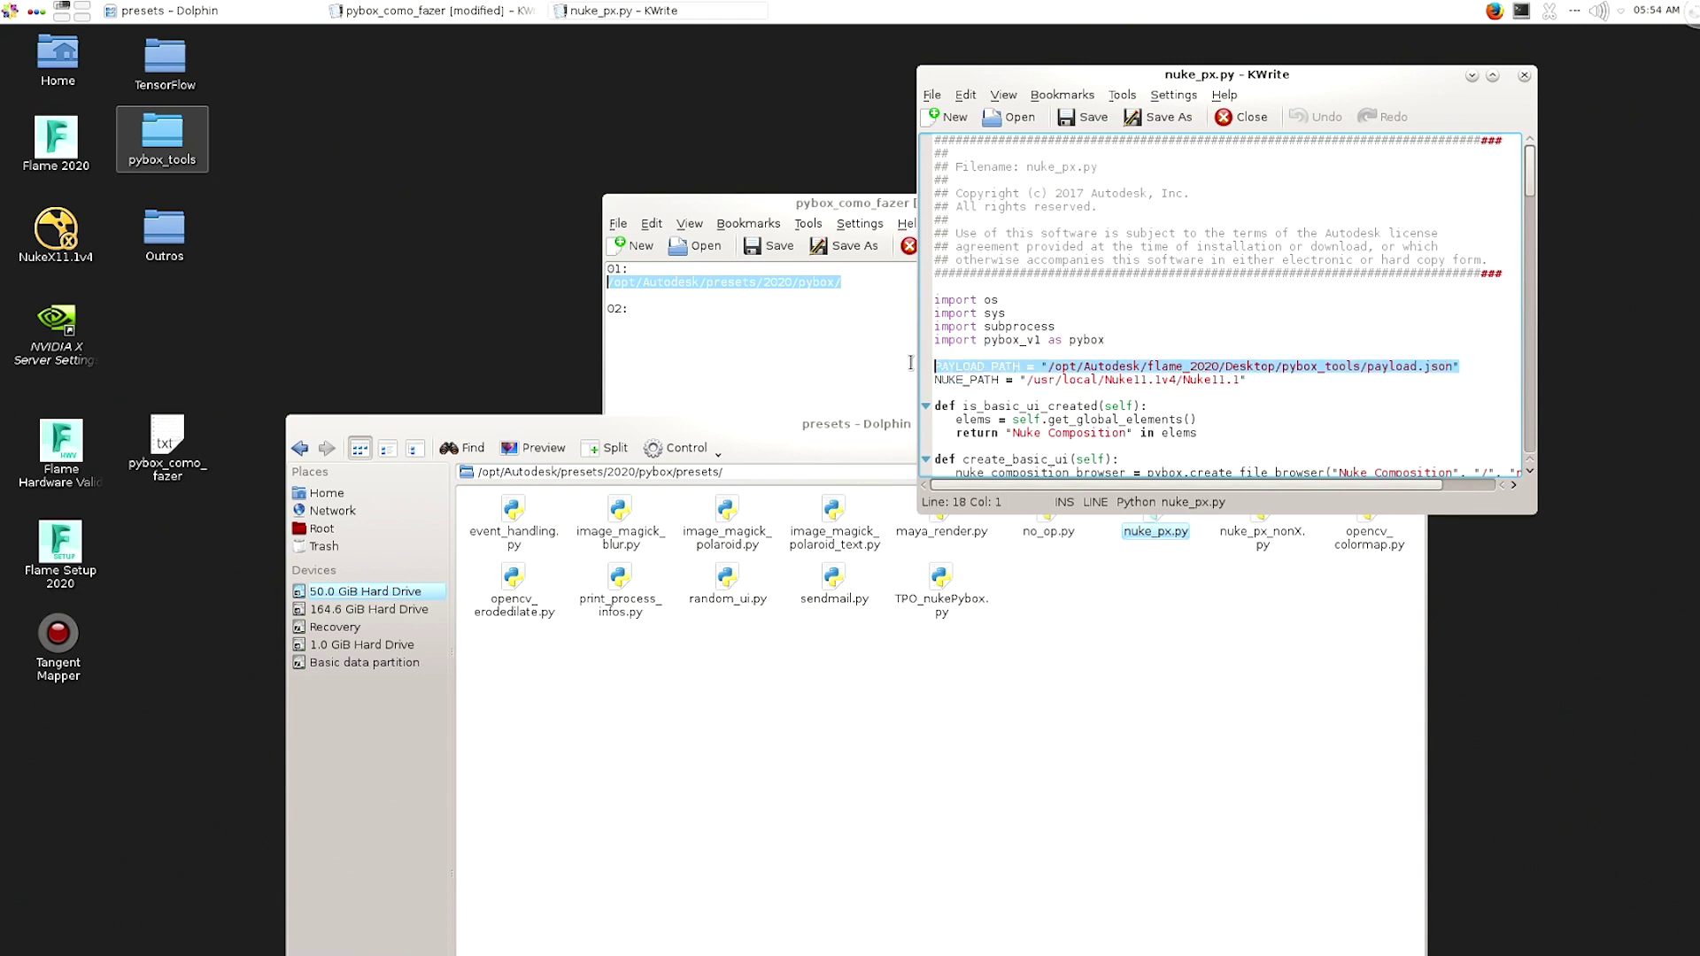
drag(1249, 392, 907, 383)
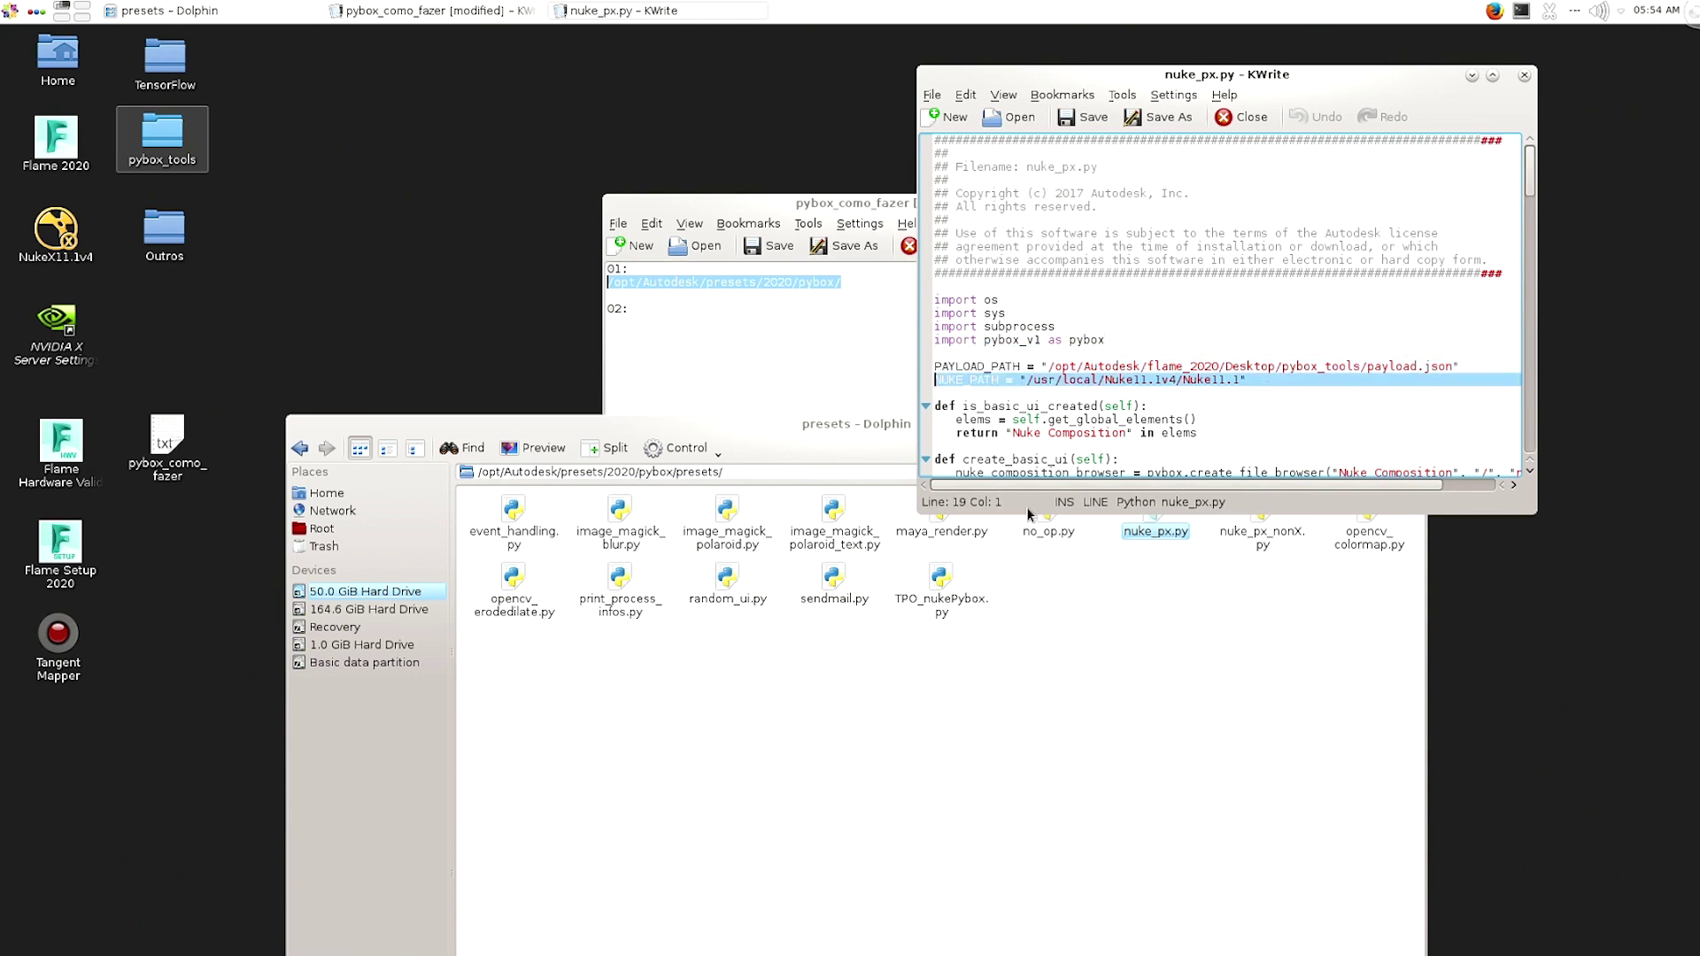
click(1147, 582)
click(1153, 511)
Copy nuke_px.py and create a new MyFLMPresets folder on the desktop.
right_click(1155, 522)
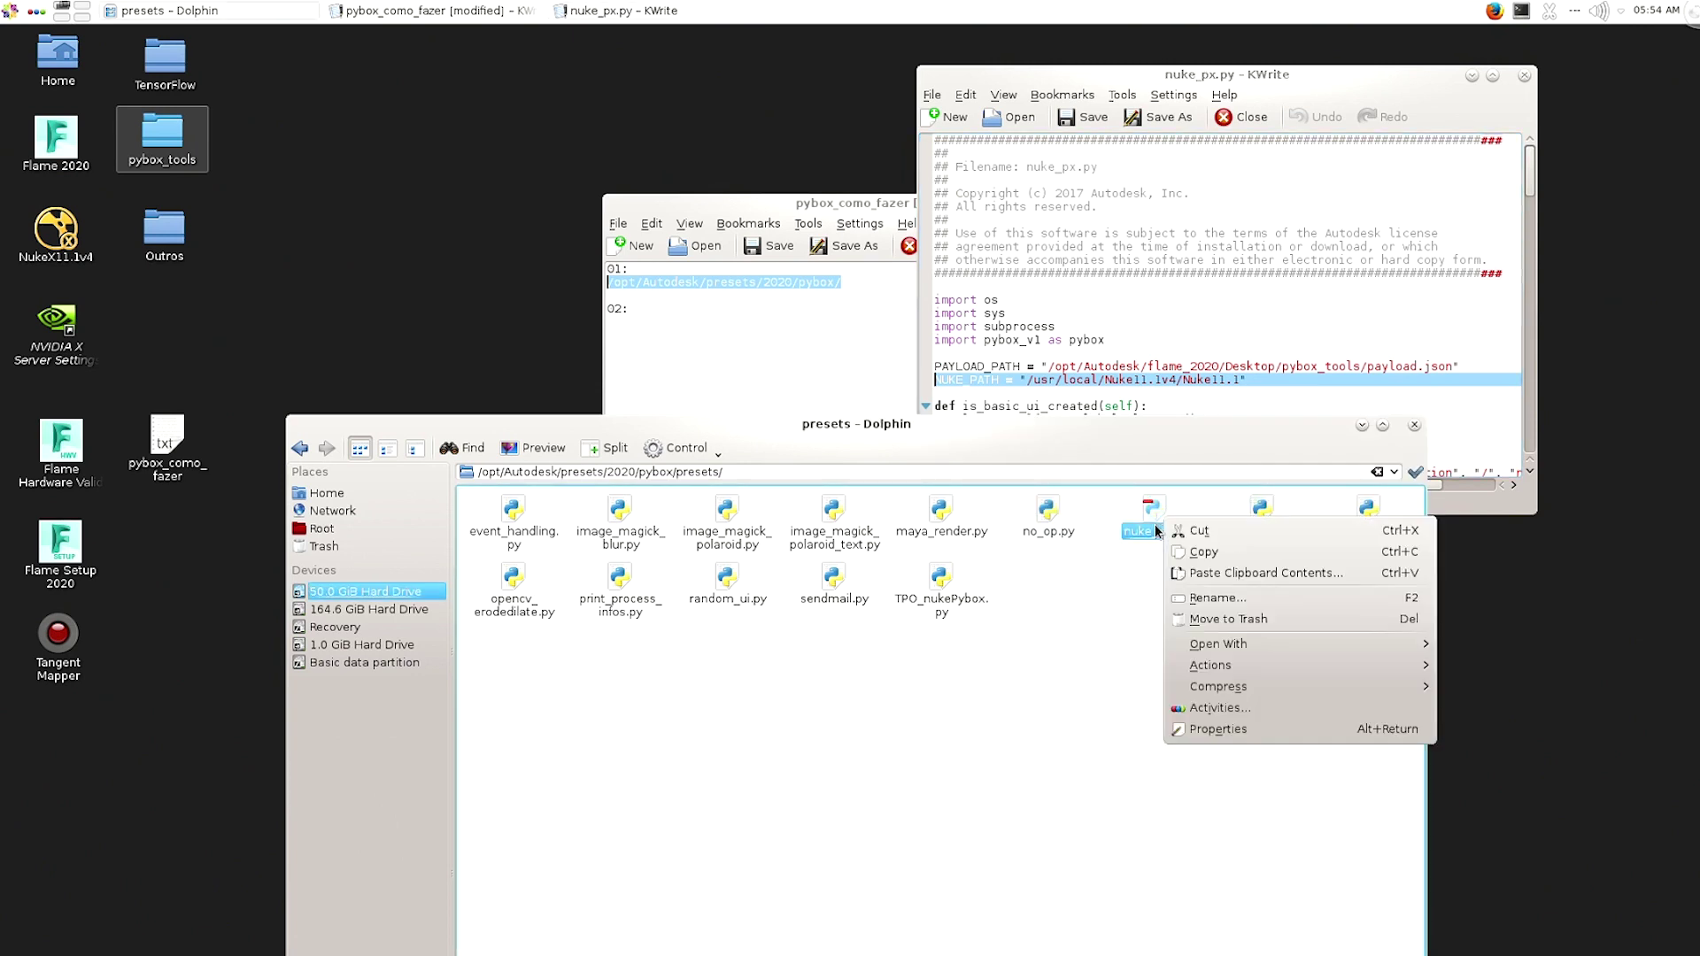
click(1307, 531)
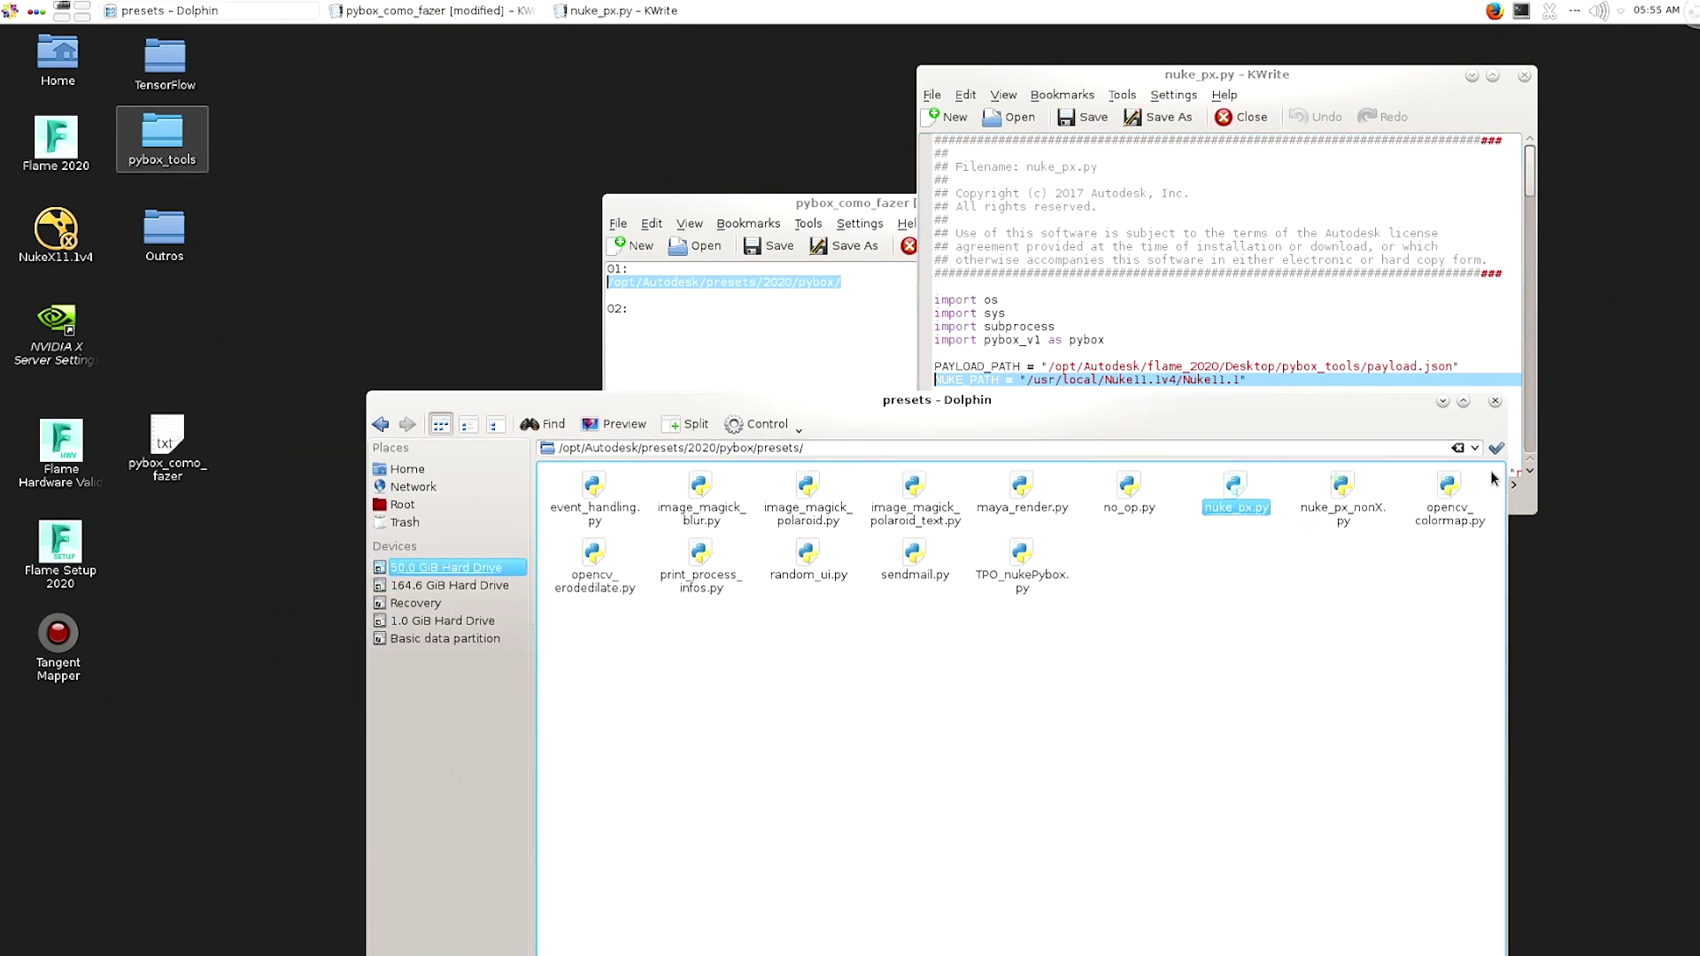
click(1493, 402)
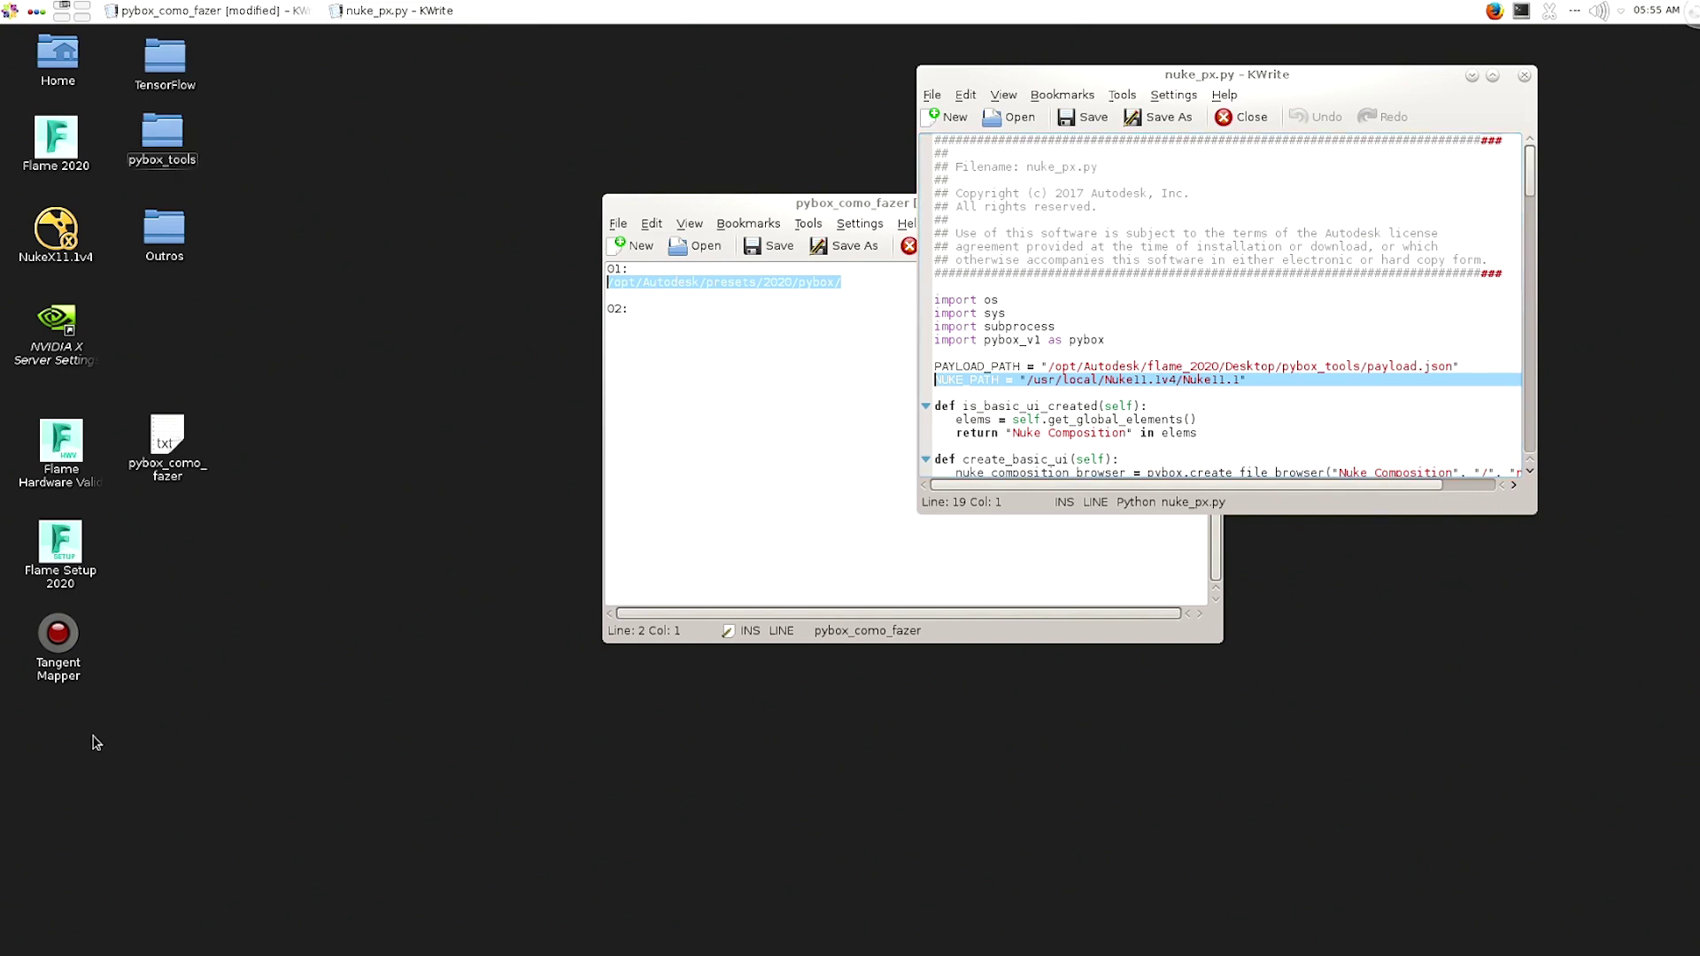
right_click(82, 799)
mouse_move(232, 631)
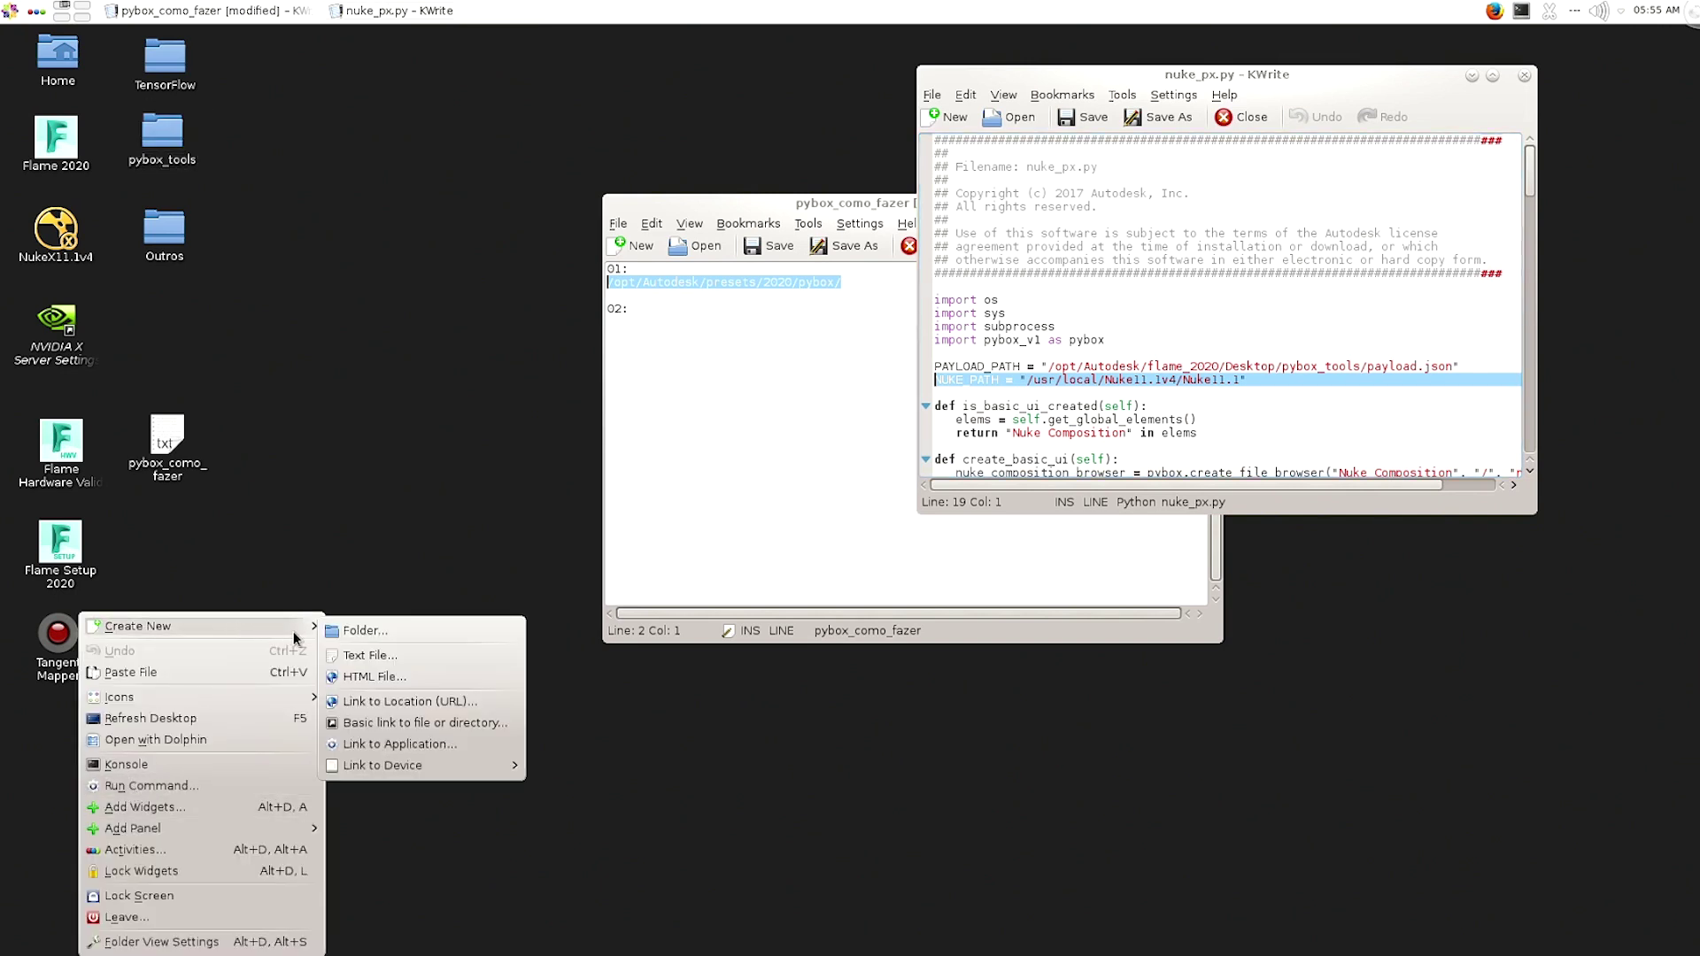
click(389, 639)
drag(822, 437, 252, 659)
text(My)
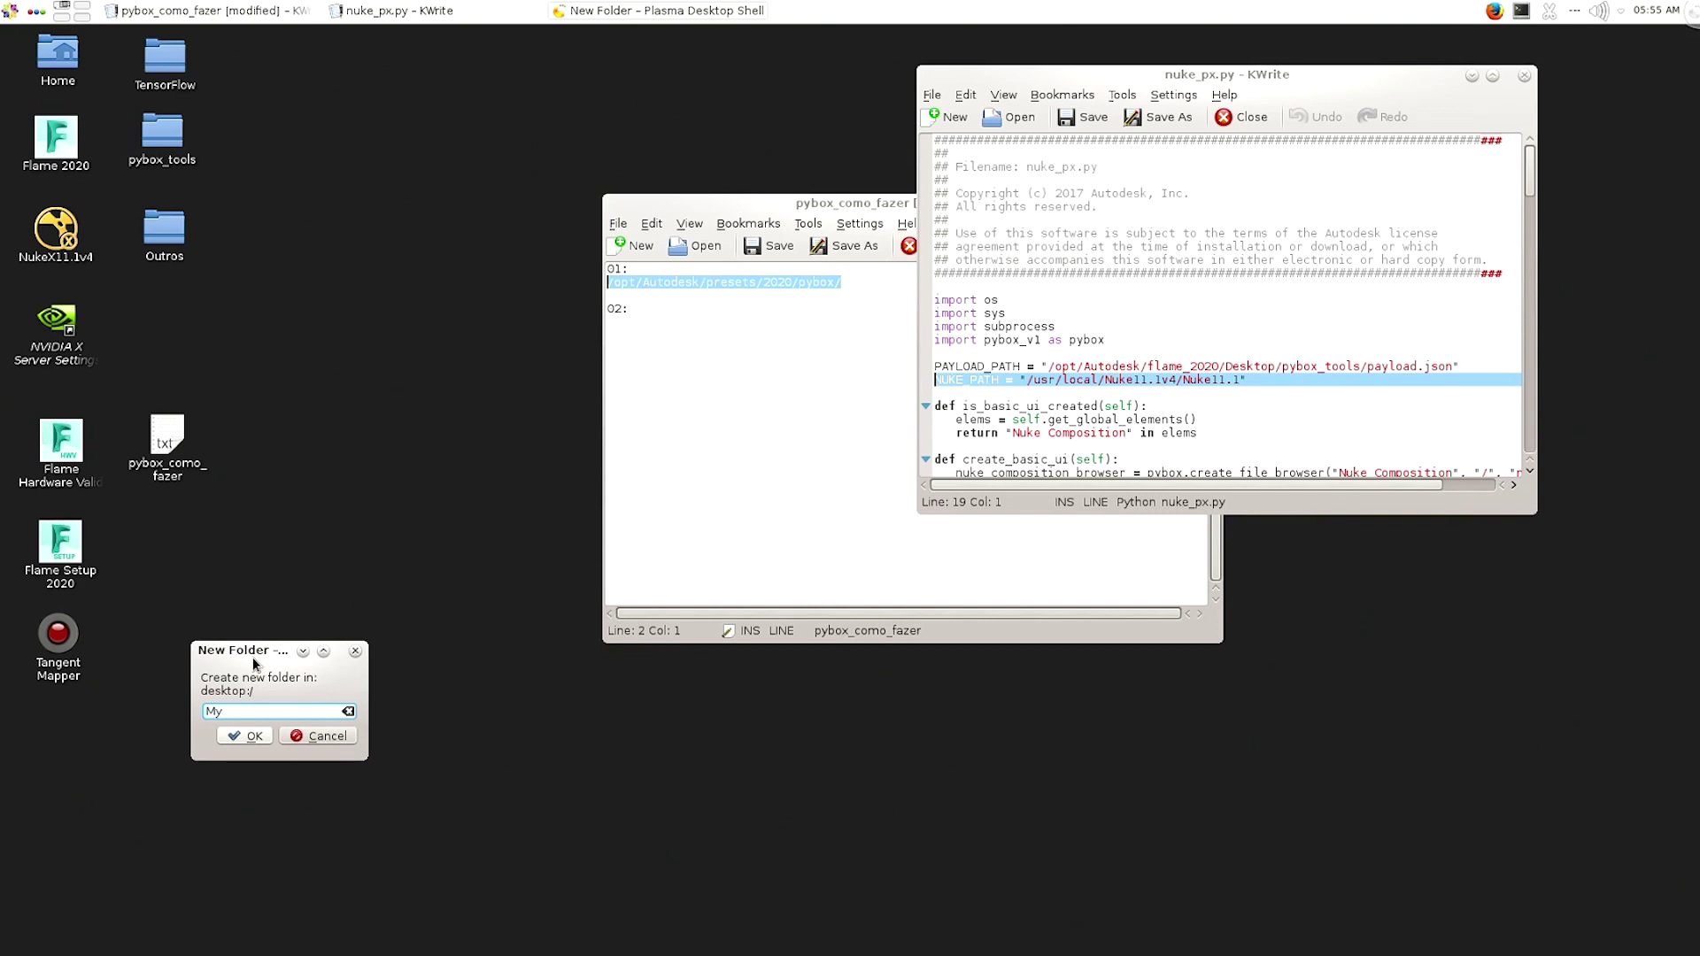
text(FLMPresets)
key(Return)
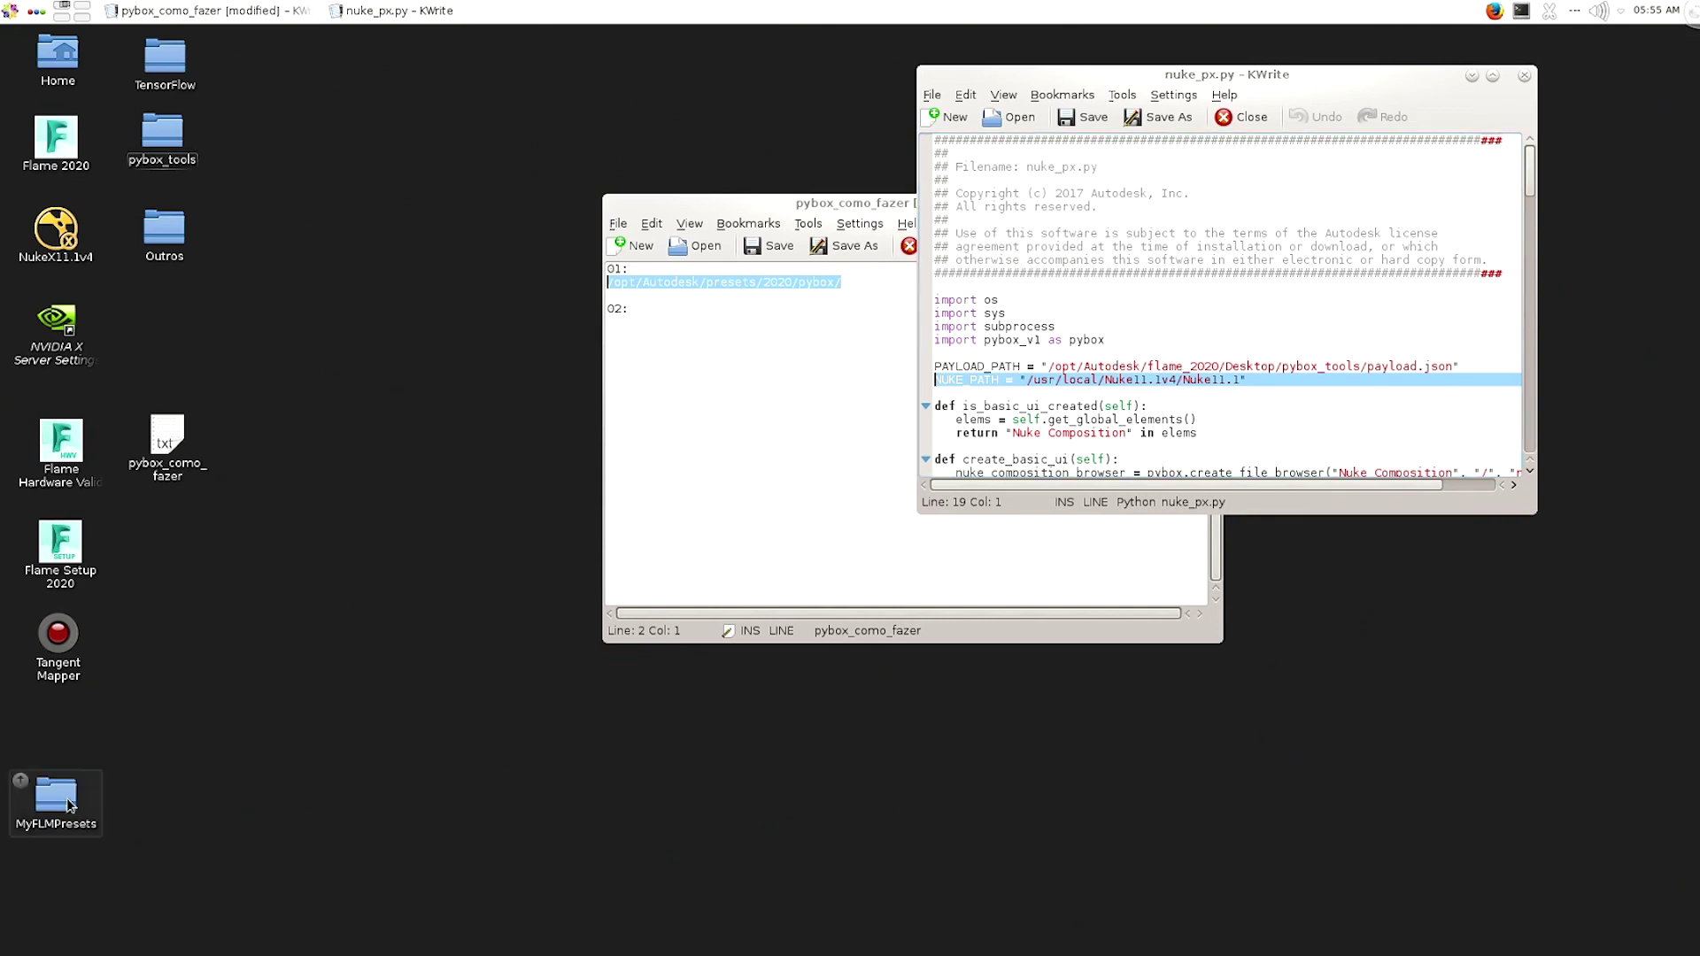
Paste nuke_px.py into MyFLMPresets and rename the copy TPO_nuke.py.
double_click(69, 805)
right_click(342, 584)
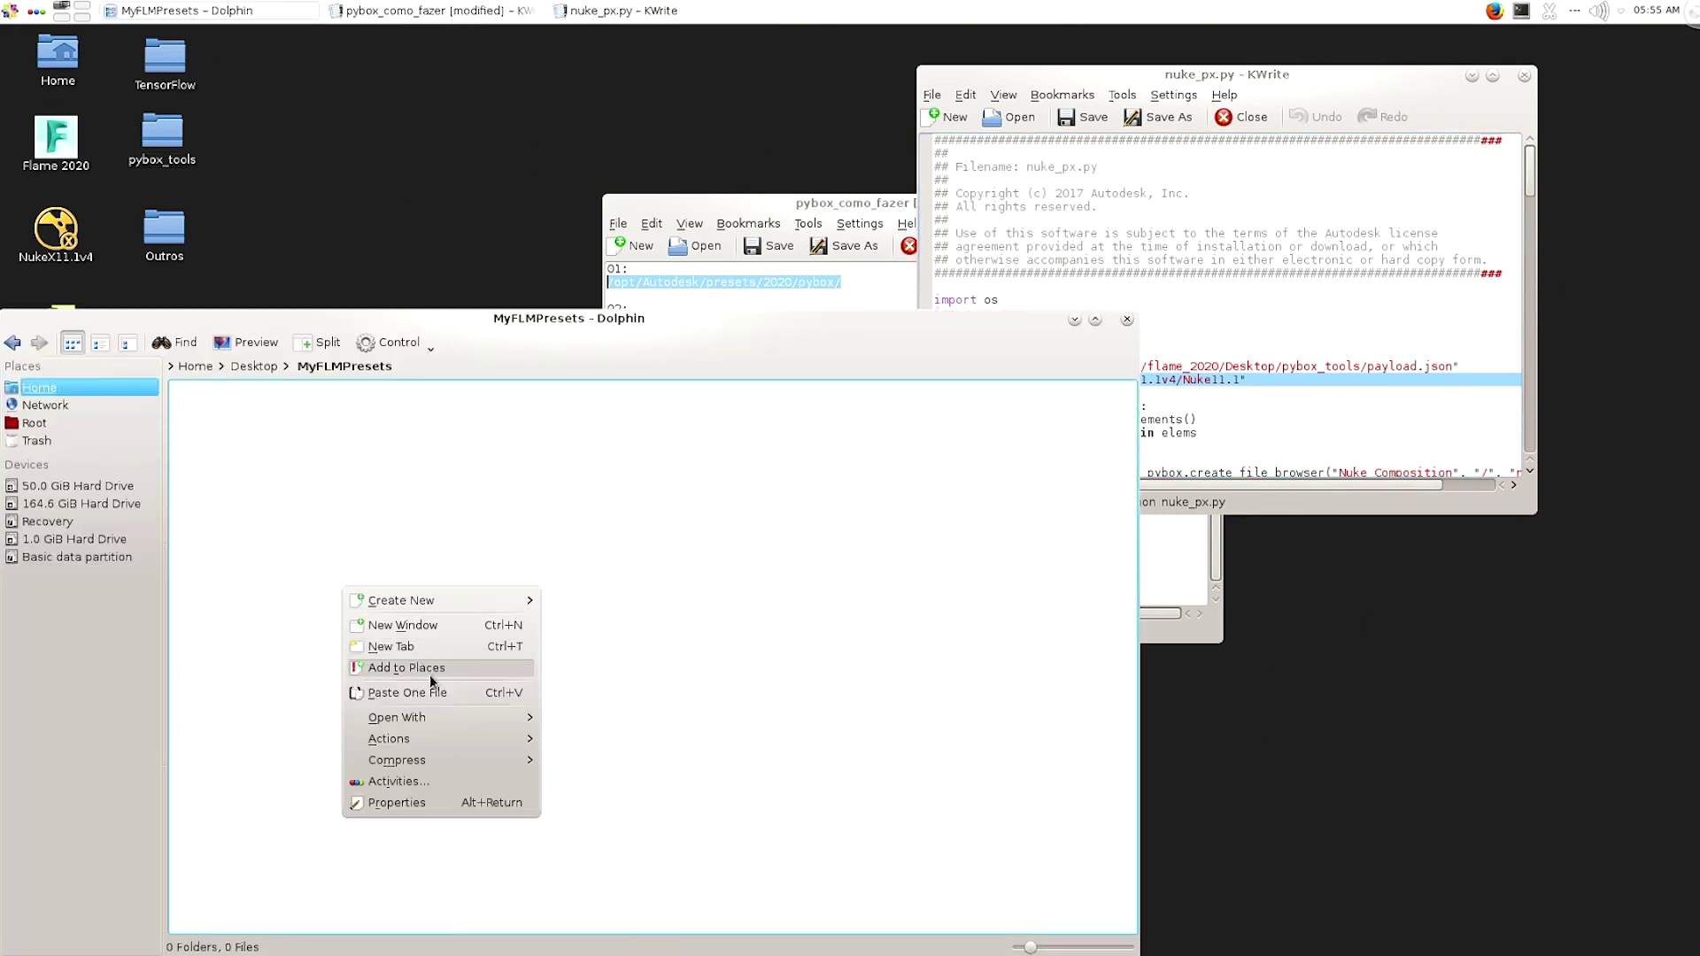
click(432, 693)
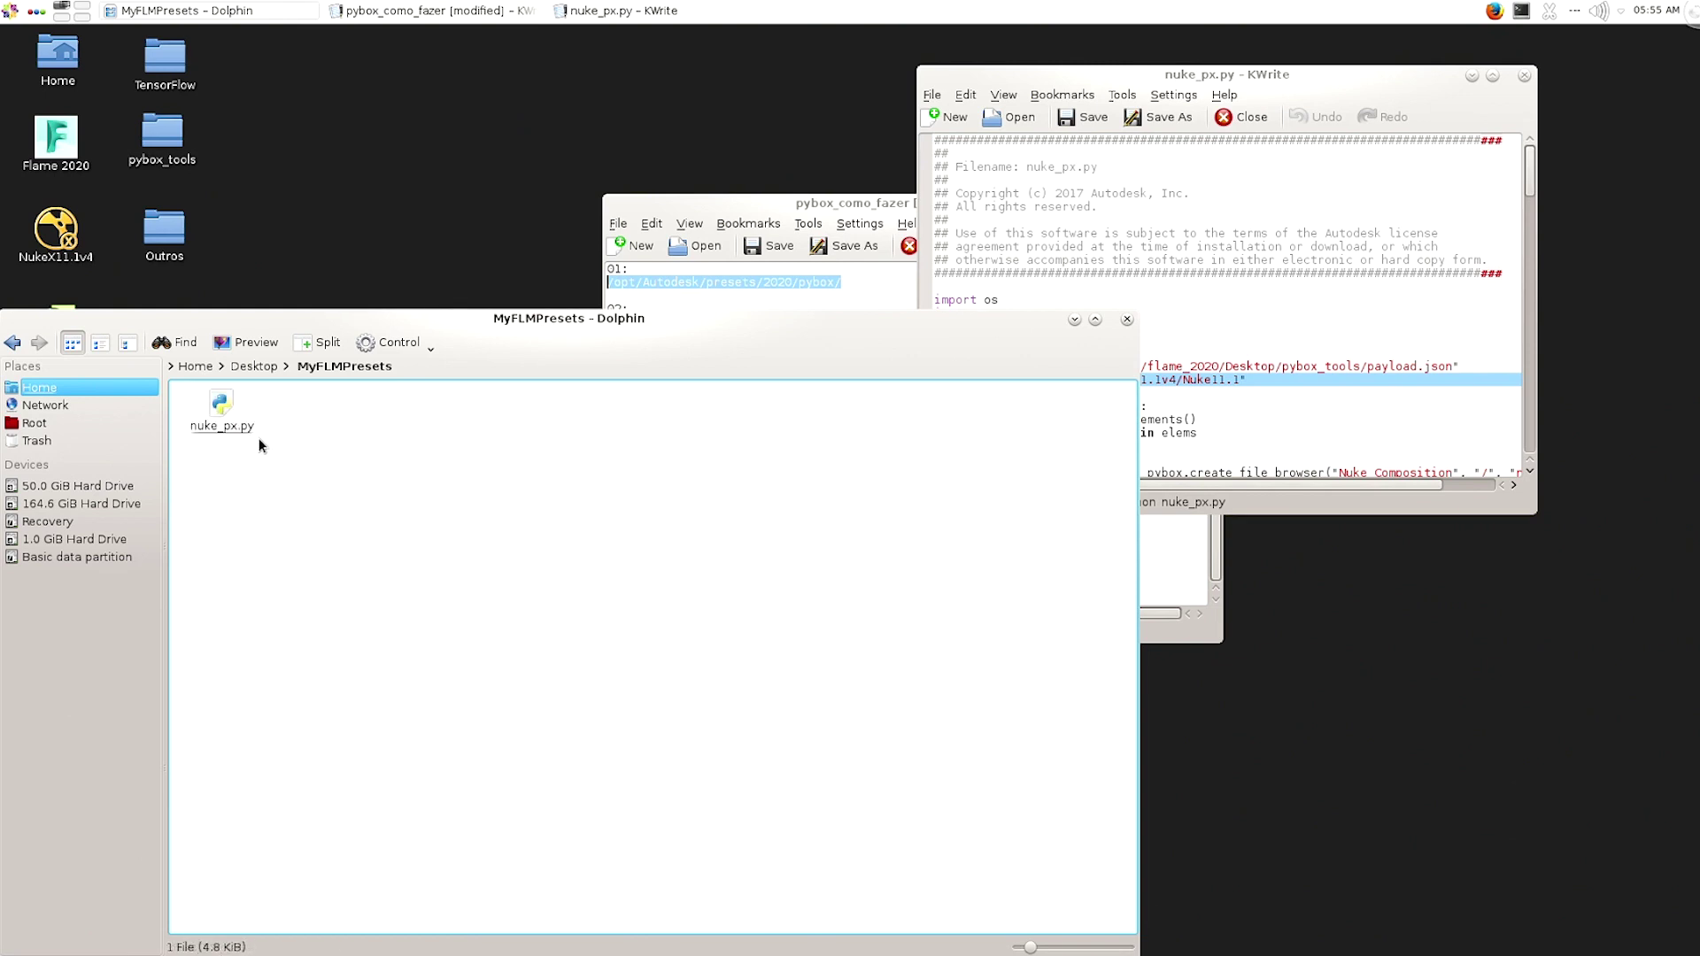
drag(579, 327, 657, 338)
click(301, 434)
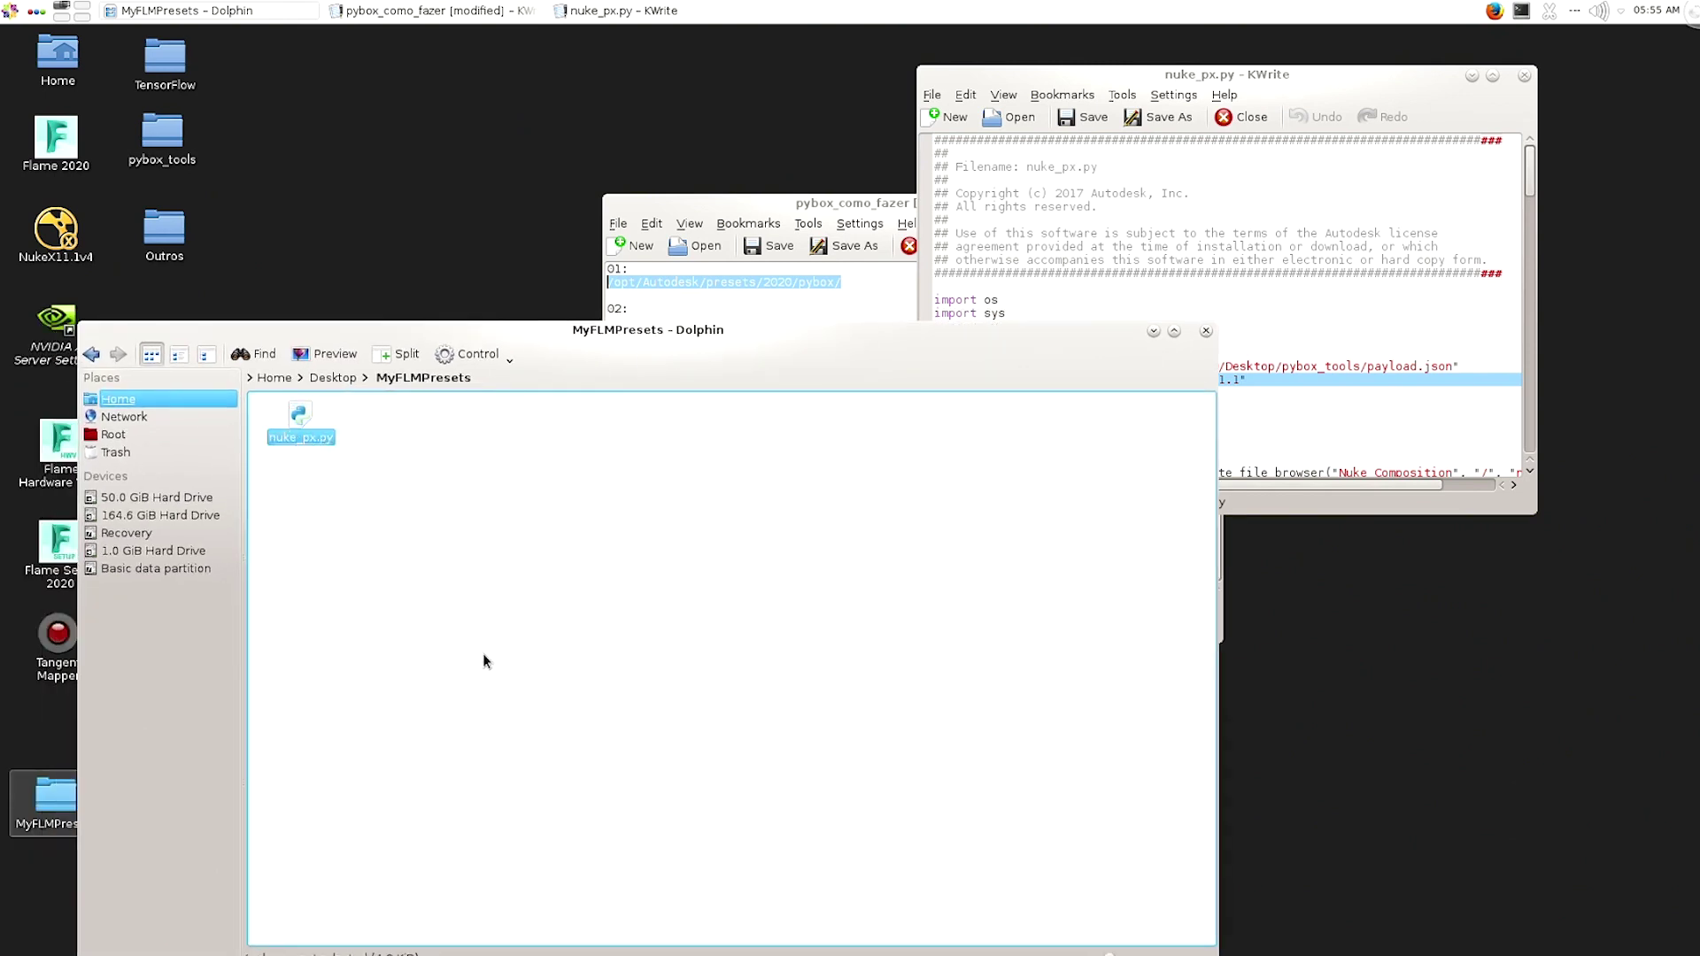
key(F2)
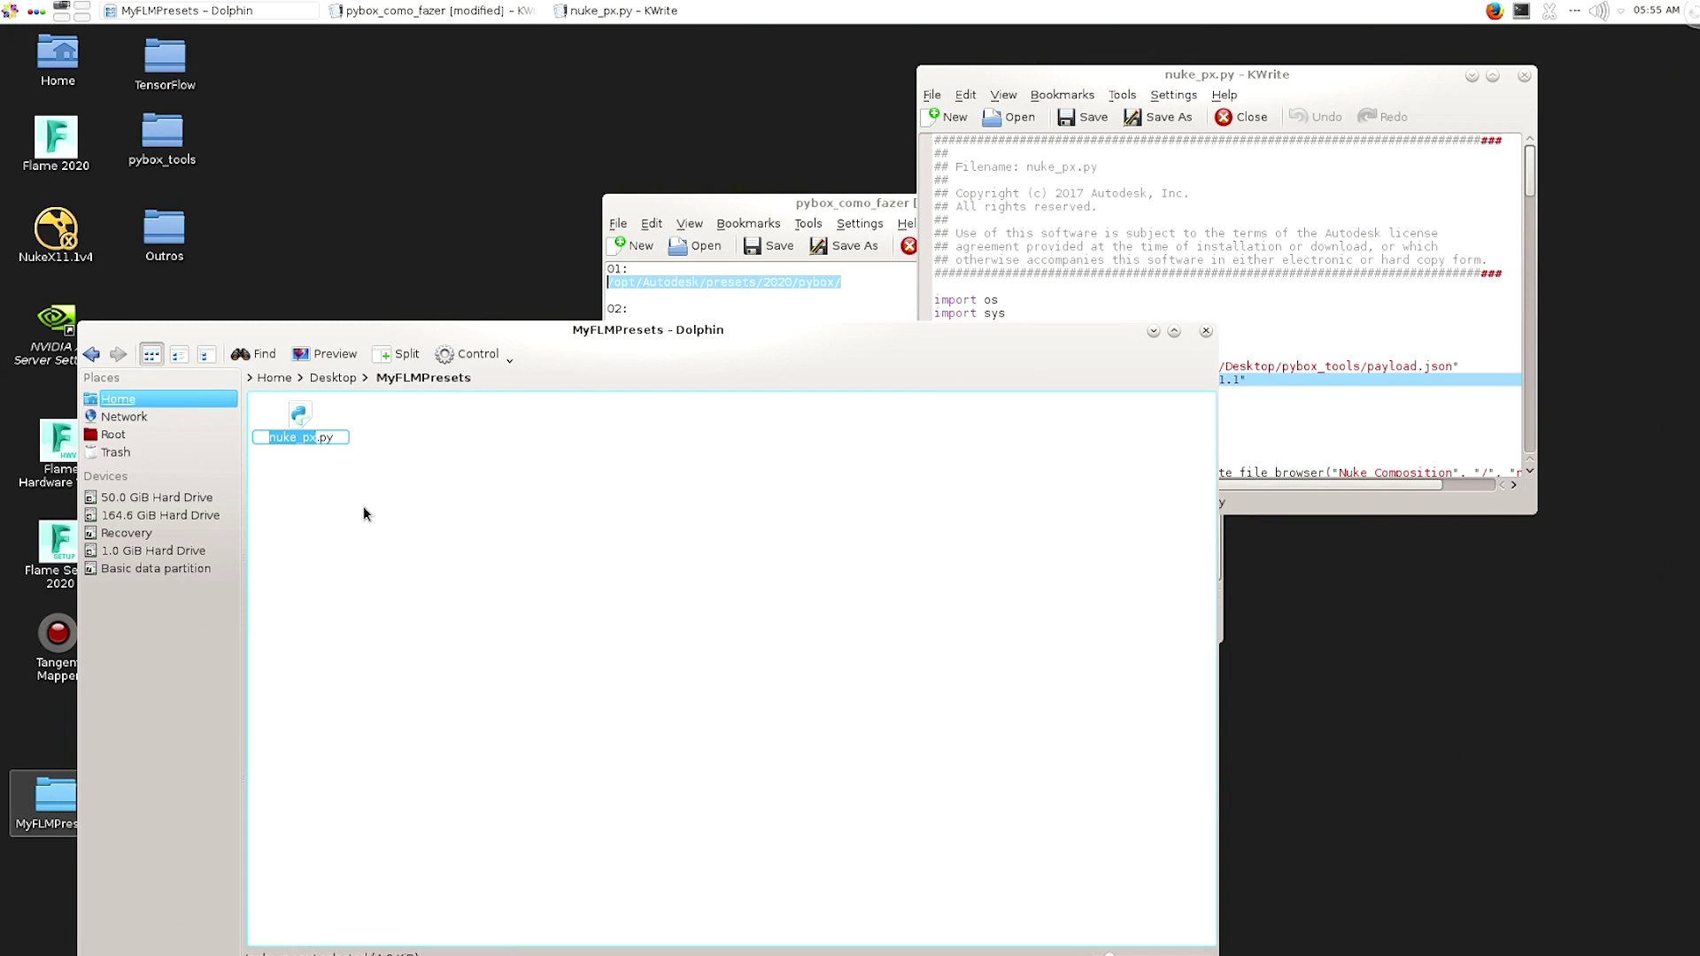
text(TPO_nuke)
key(Return)
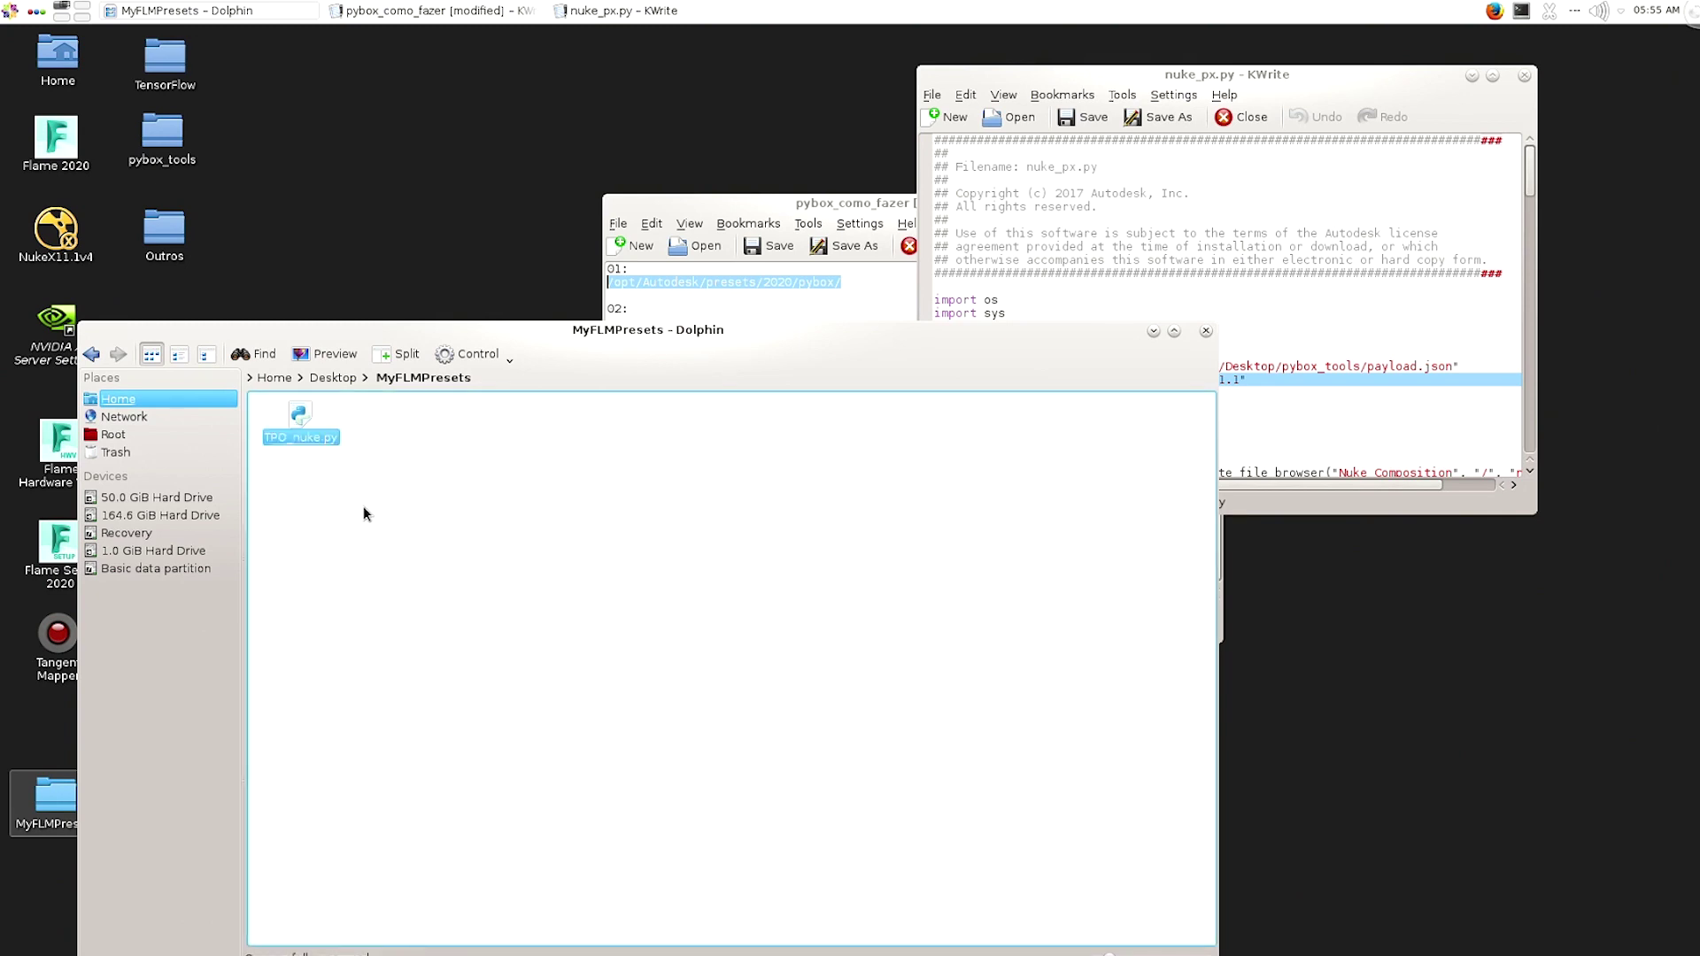
Open TPO_nuke.py in KWrite and close the nuke_px.py editor.
right_click(294, 421)
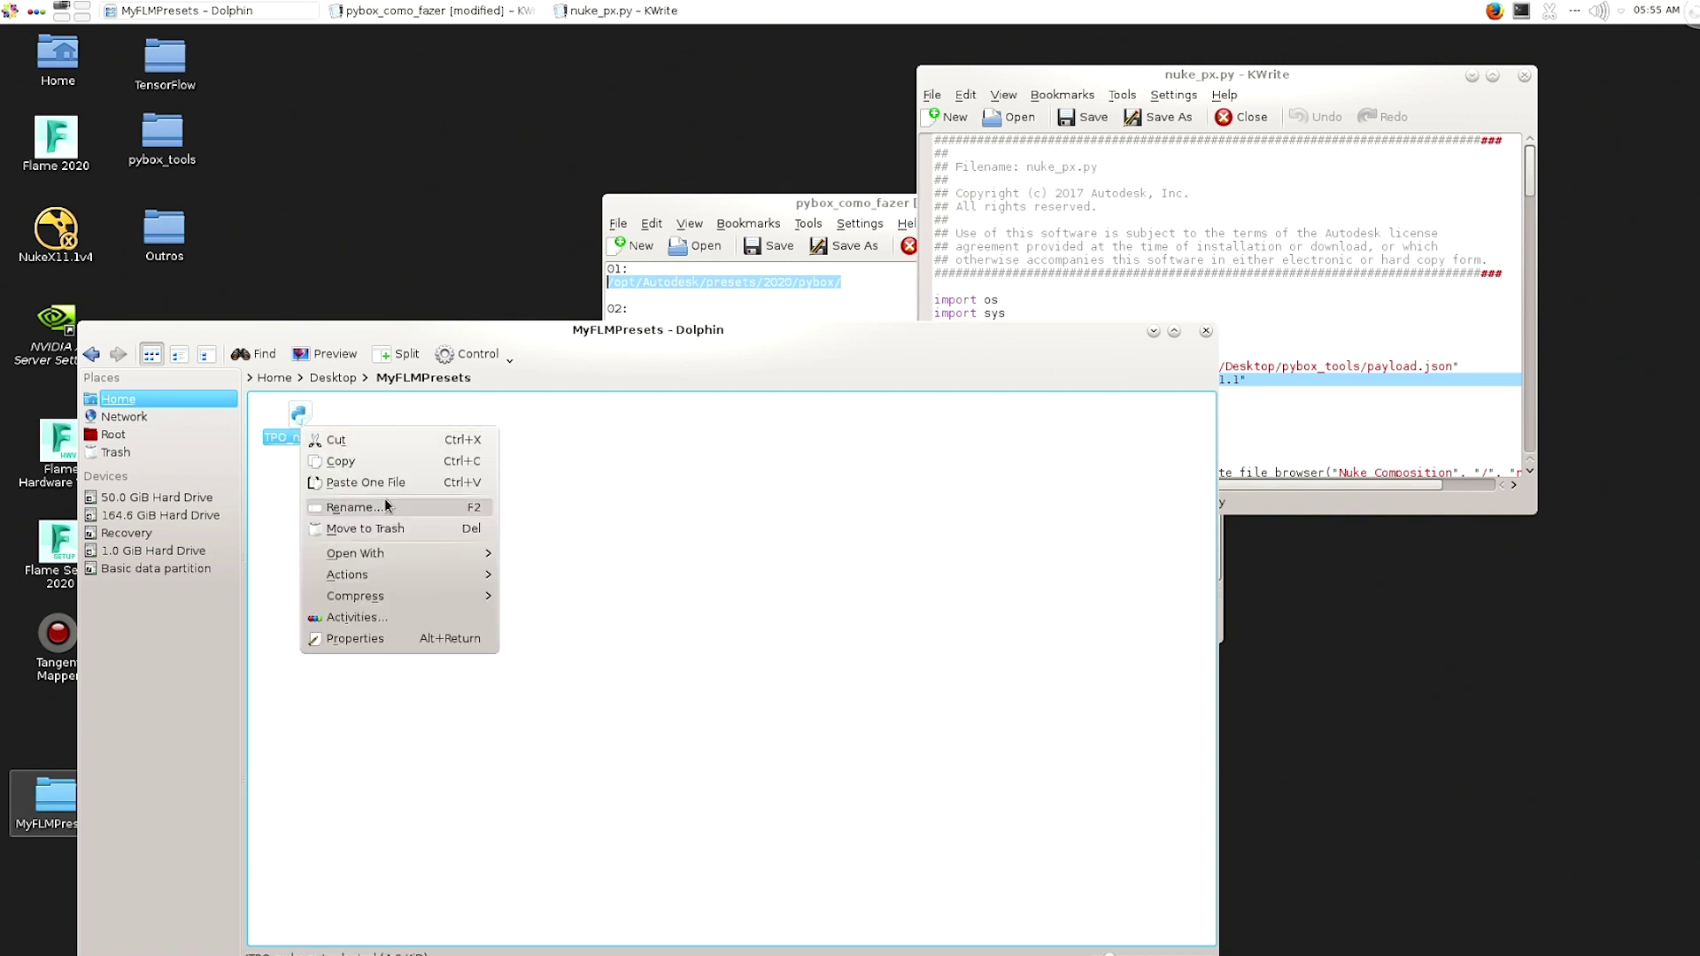
mouse_move(354, 550)
click(566, 556)
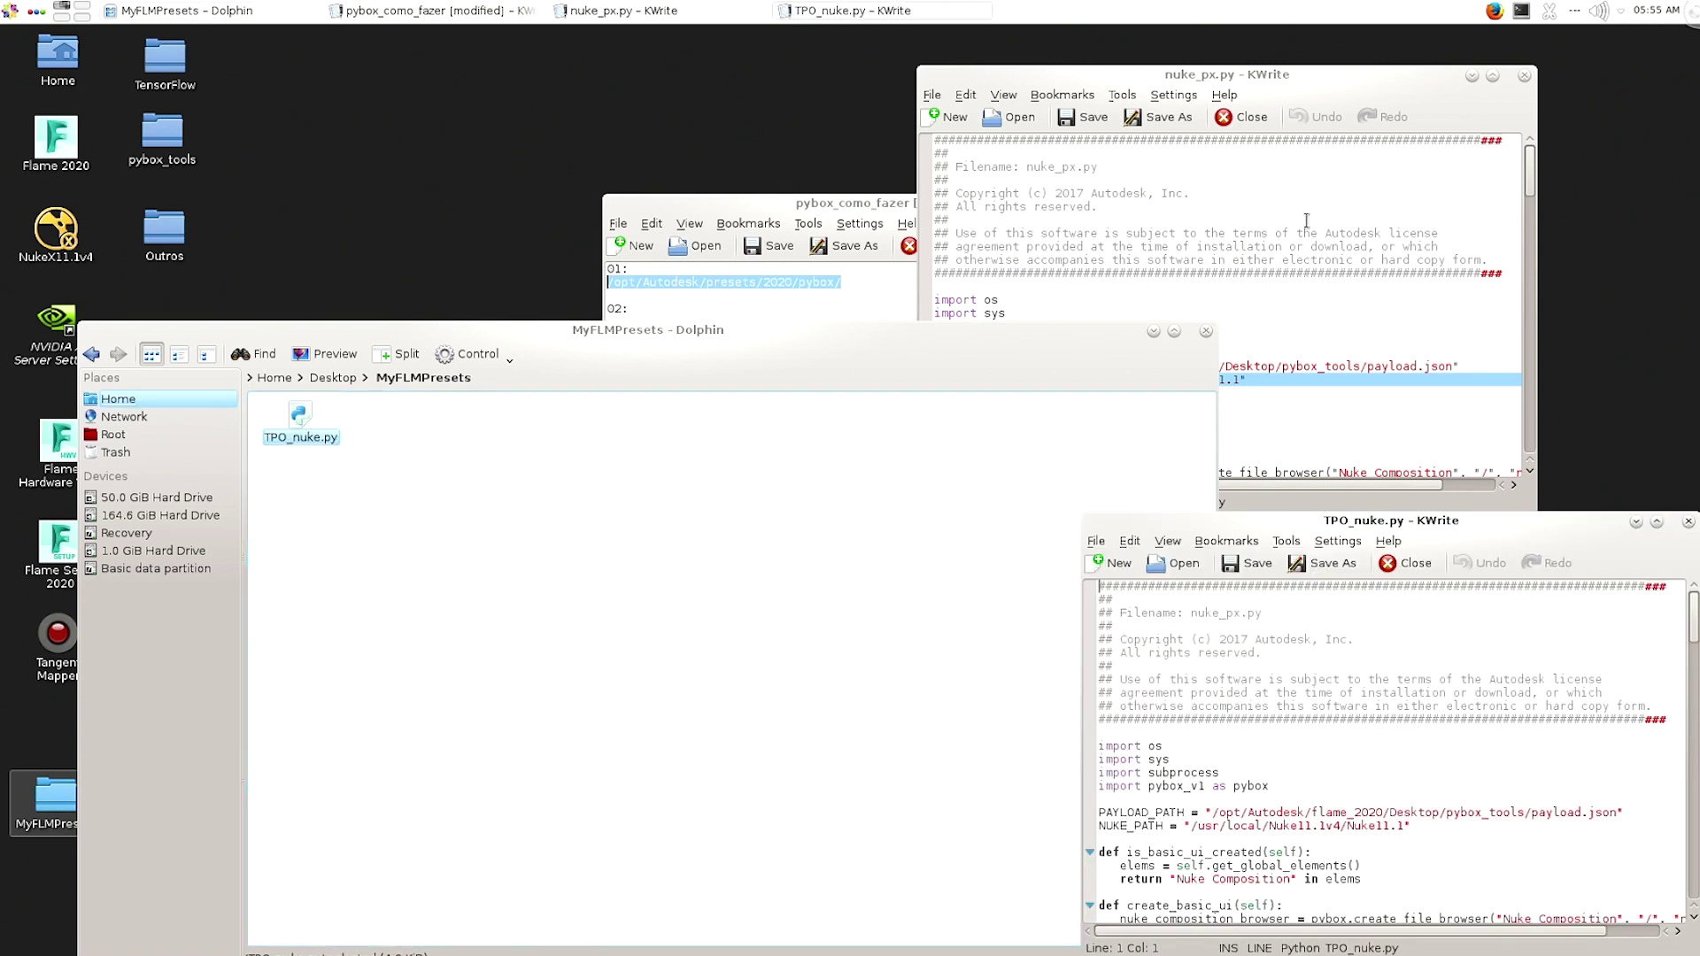
click(1523, 75)
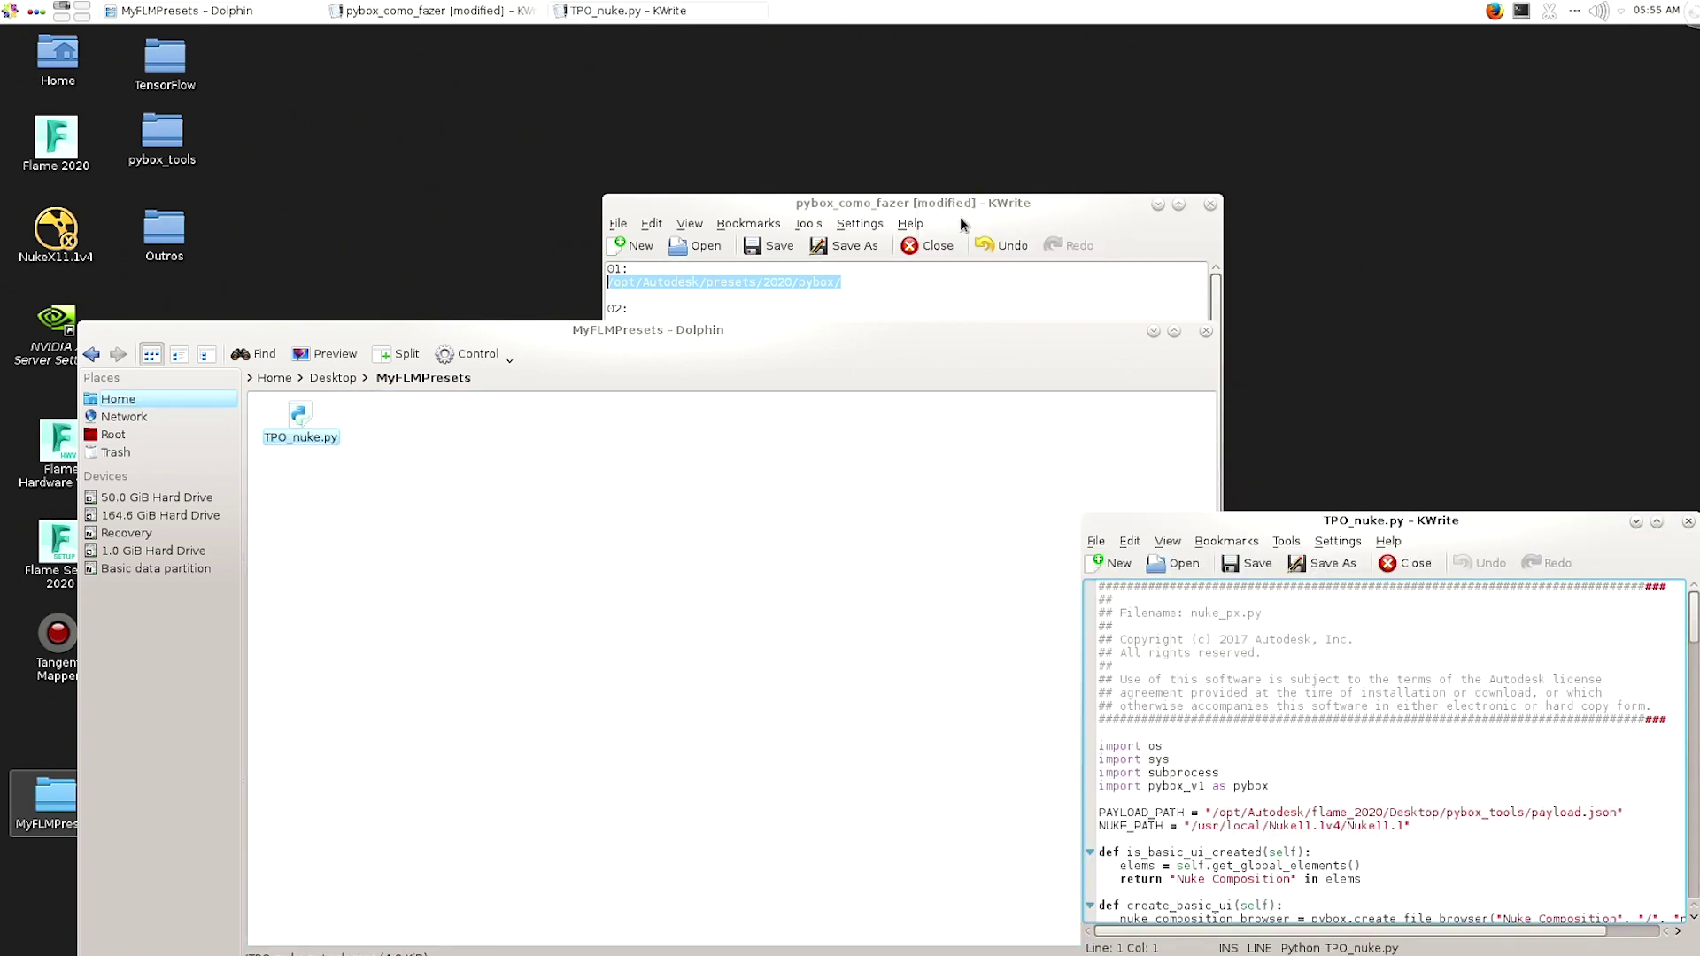
Close the pybox_como_fazer notes without saving and select TPO_nuke.py's NUKE_PATH line.
click(1209, 205)
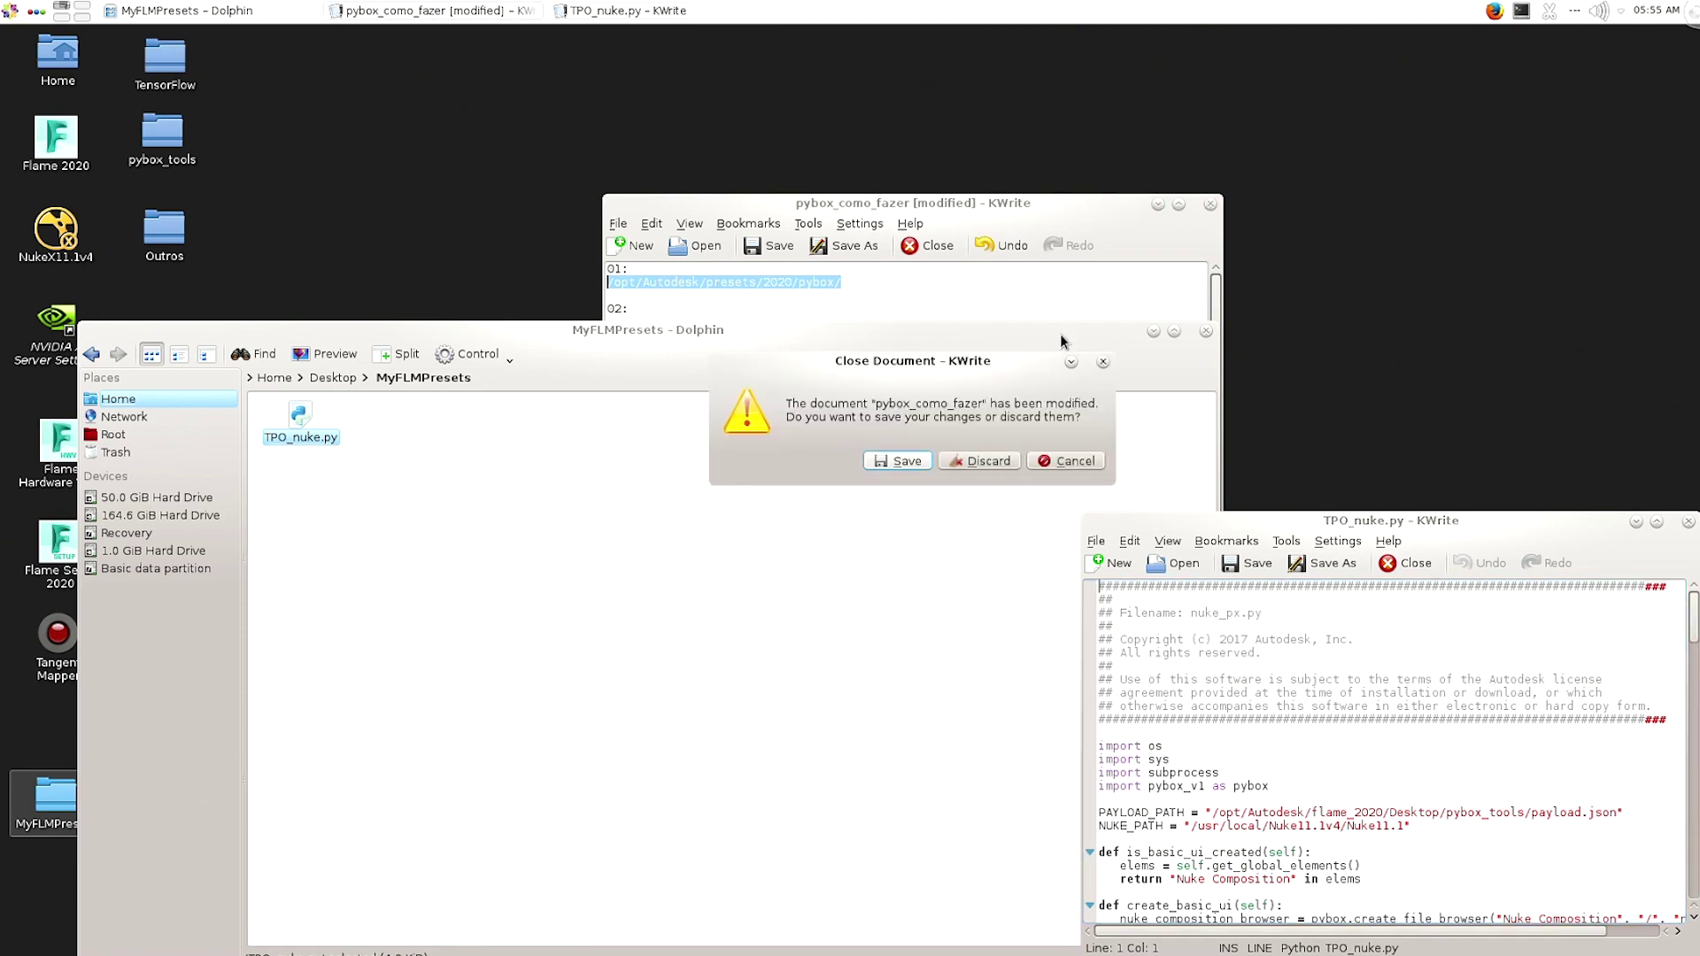
click(967, 458)
drag(932, 357, 1149, 95)
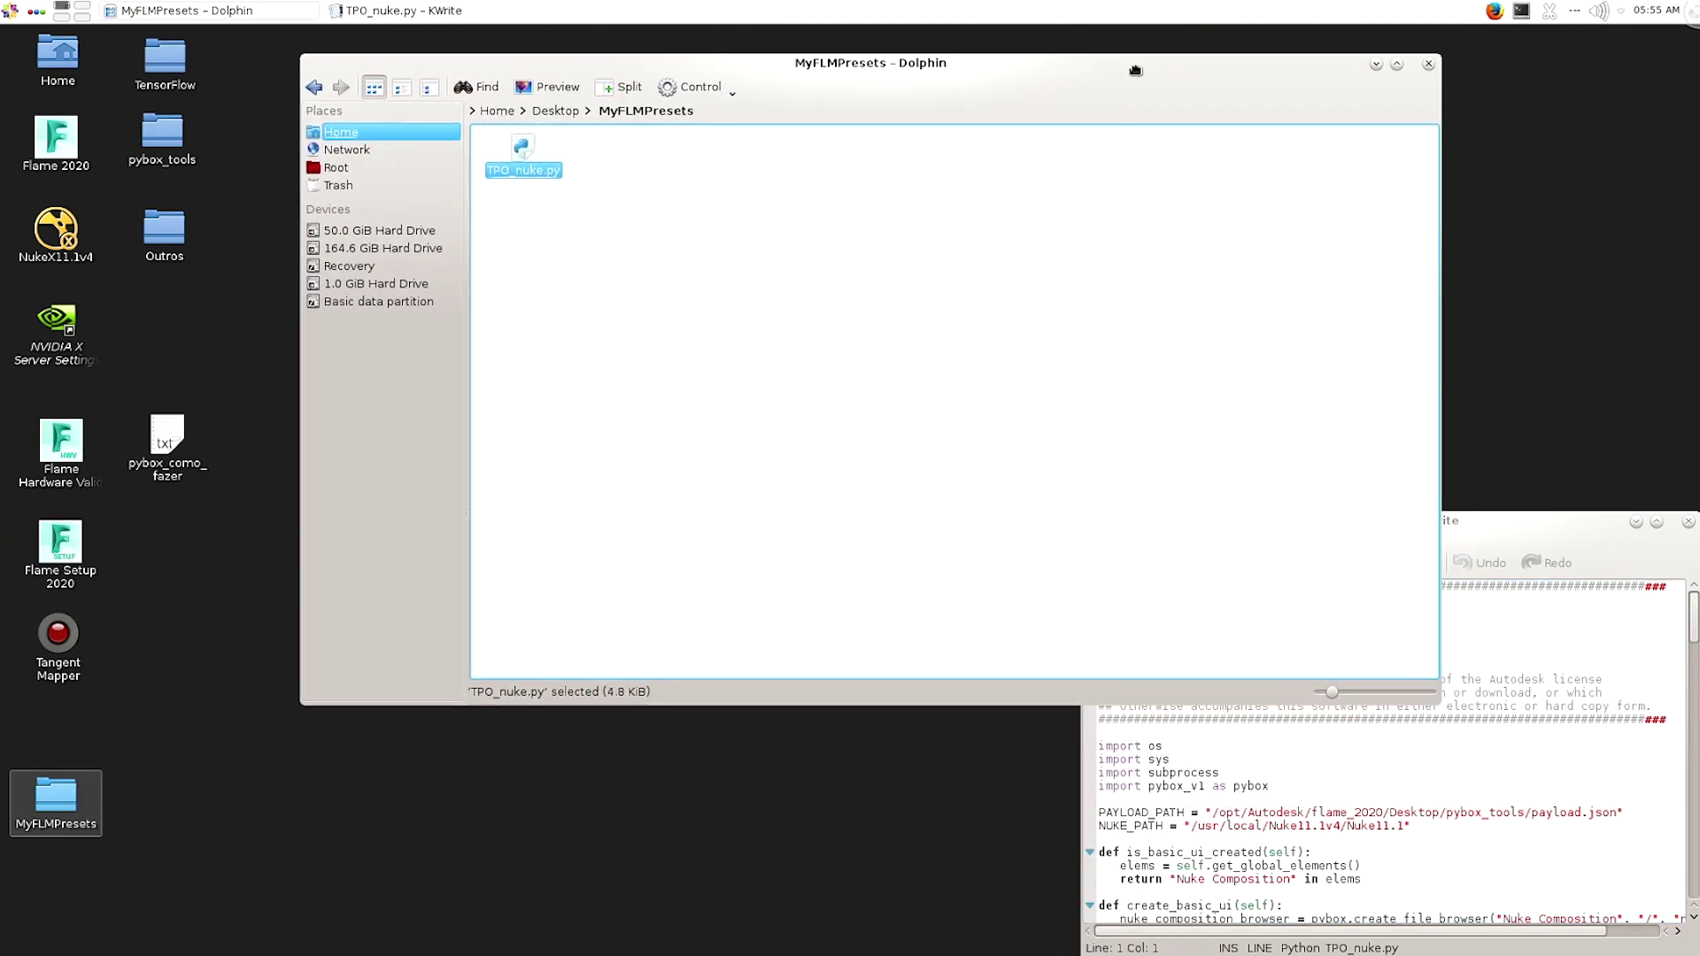
drag(1567, 524, 1443, 475)
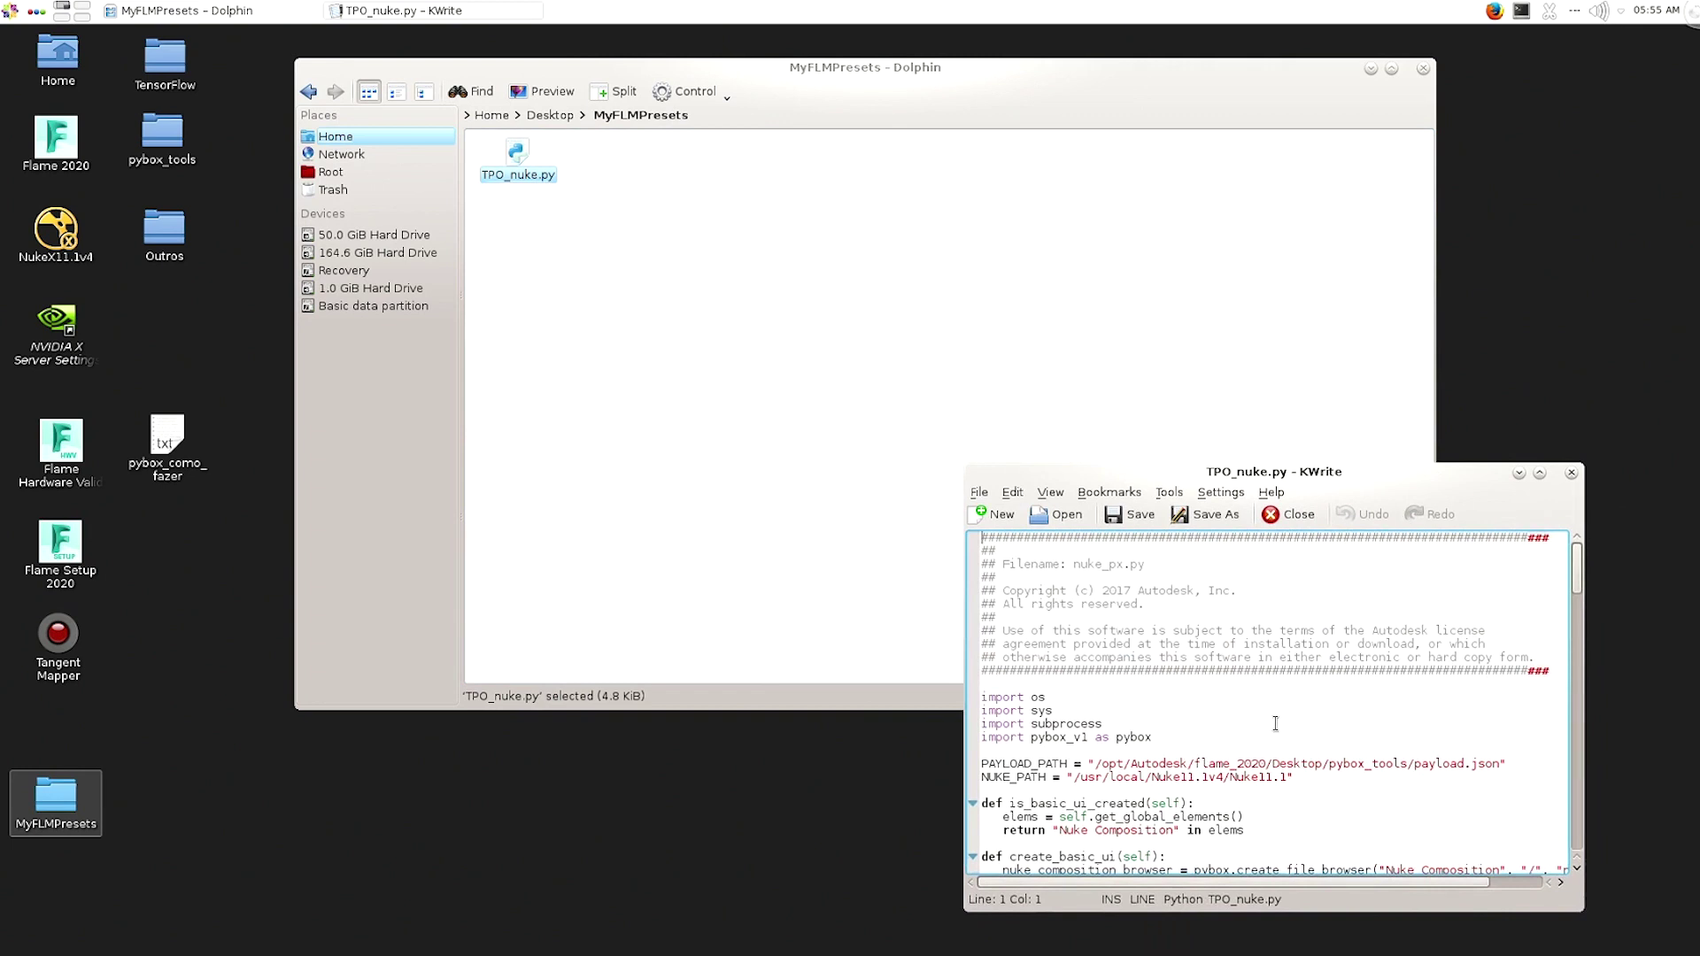
drag(1308, 784, 935, 785)
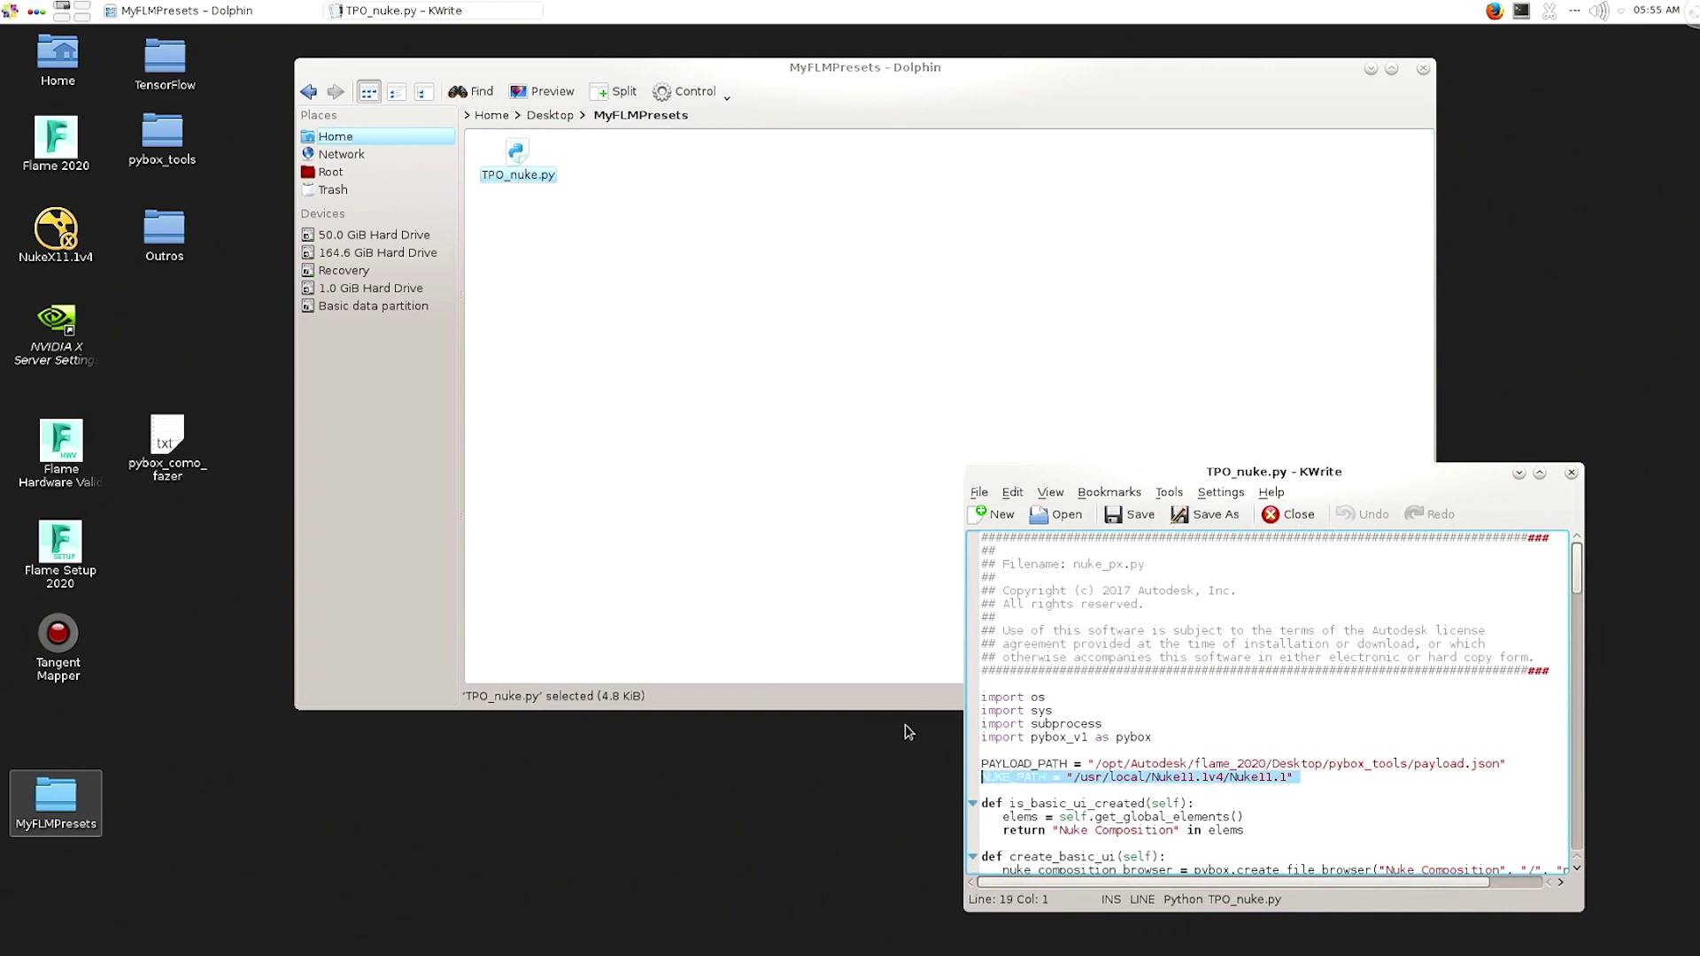
click(249, 240)
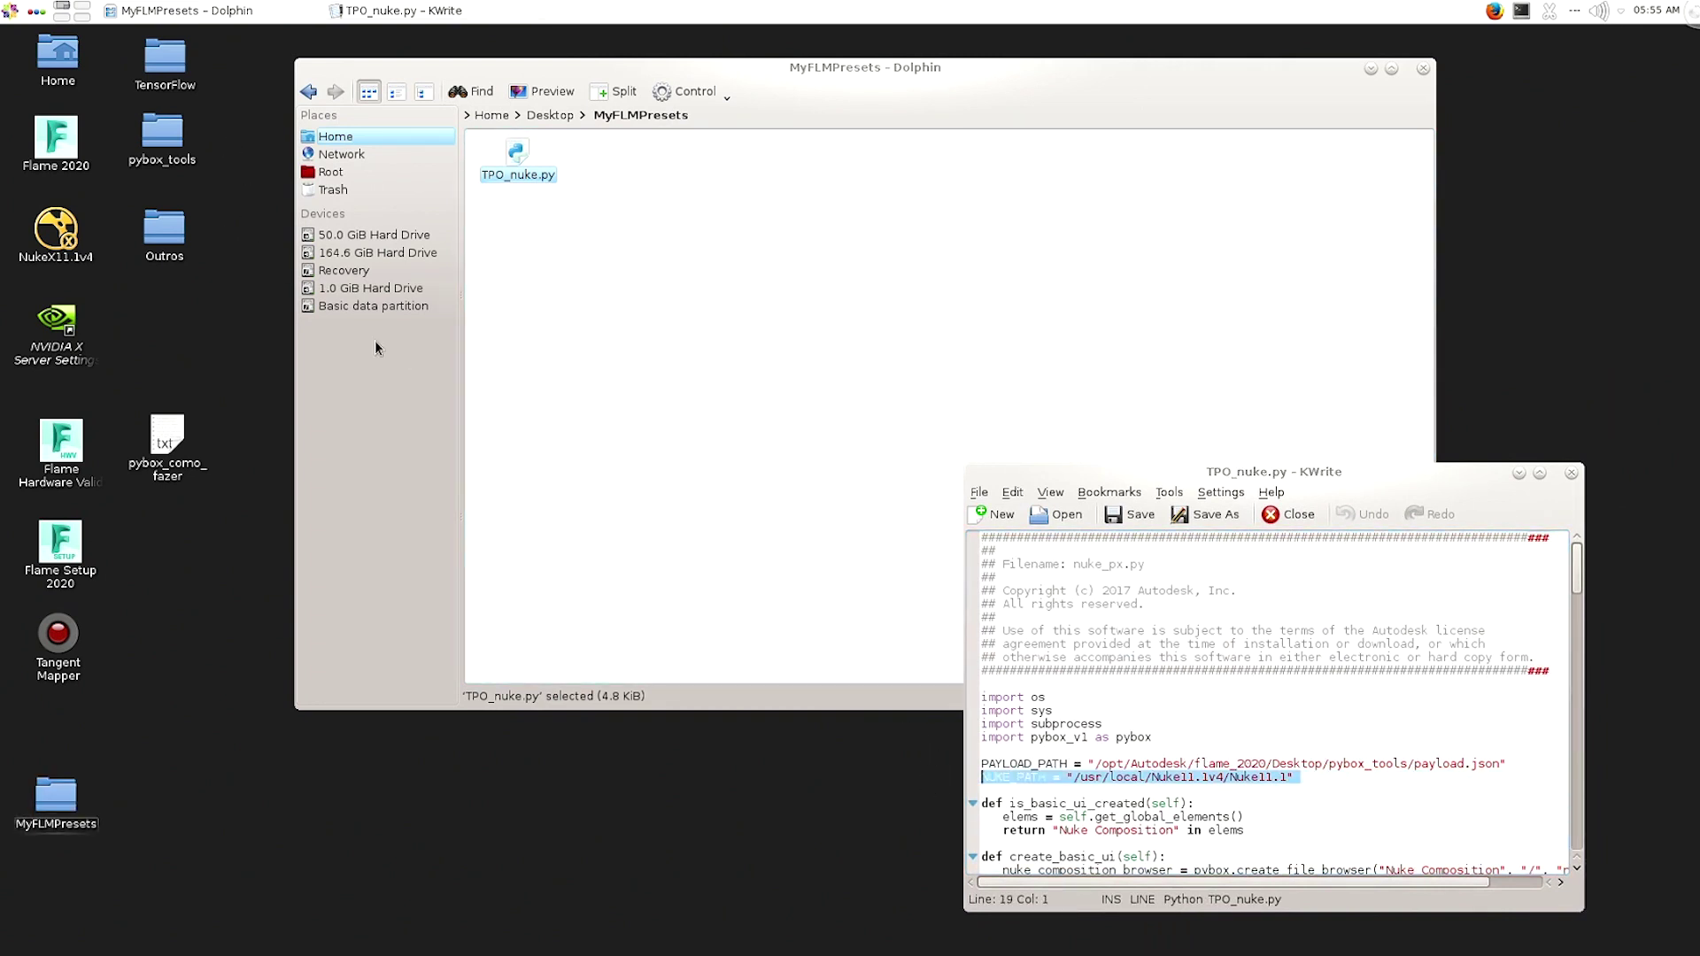
drag(1299, 779, 987, 781)
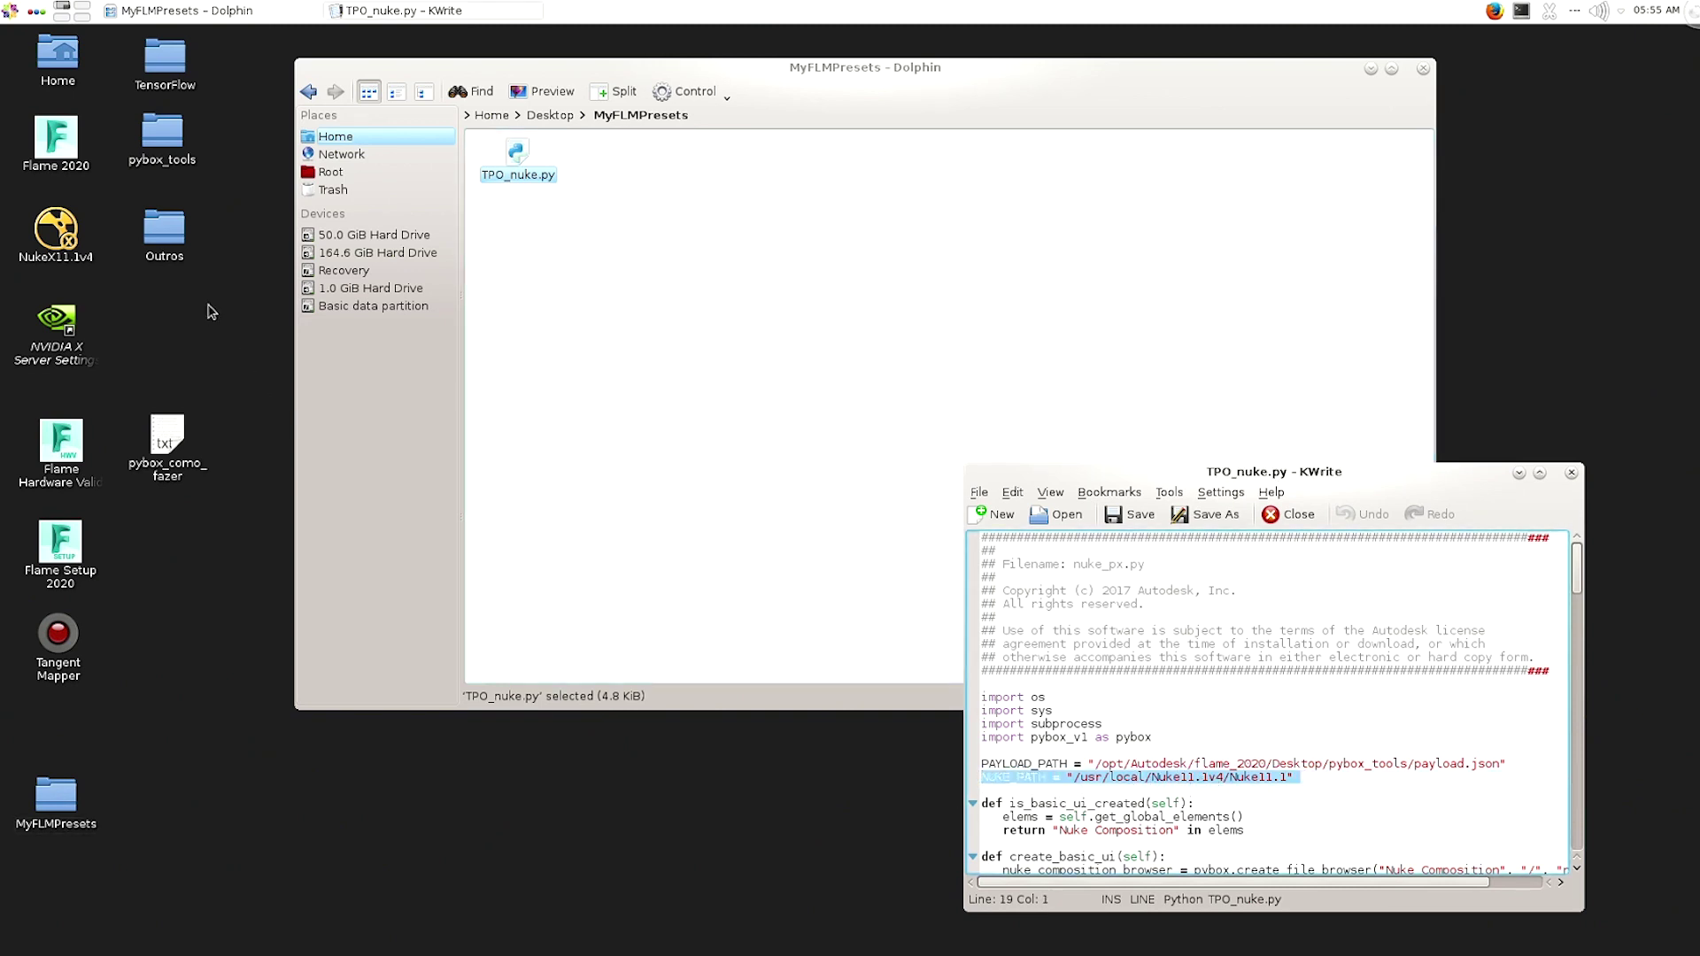
Copy the Nuke install path from the NukeX11.1v4 launcher's Application command.
click(62, 232)
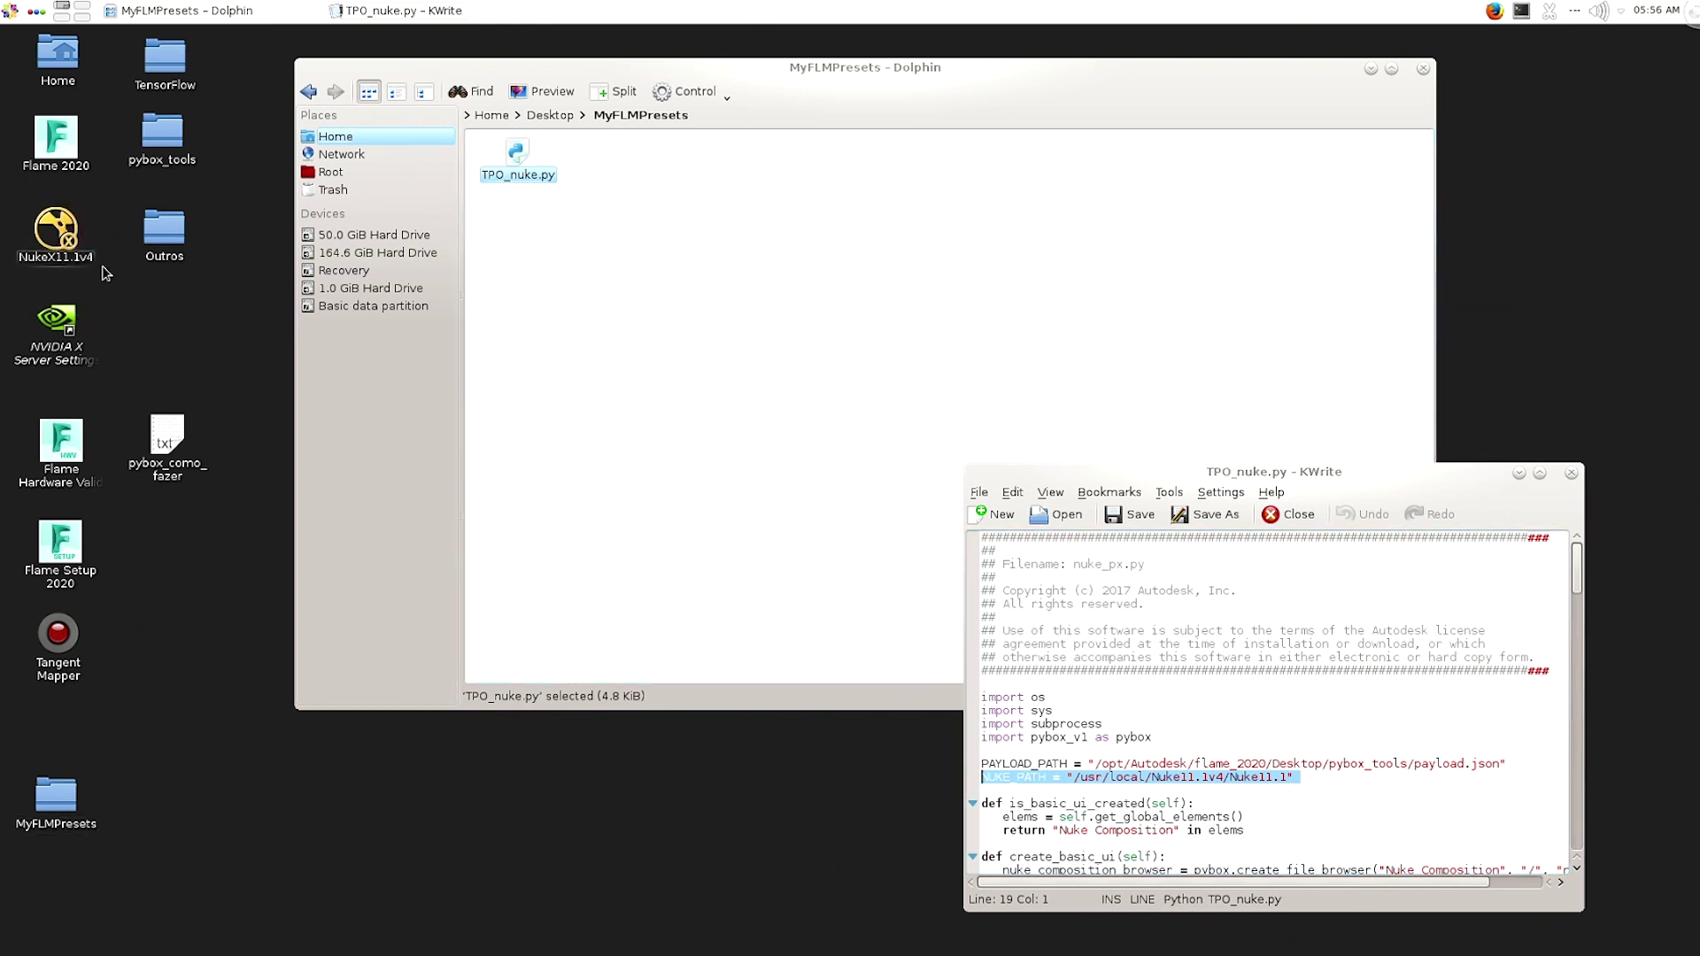
right_click(59, 265)
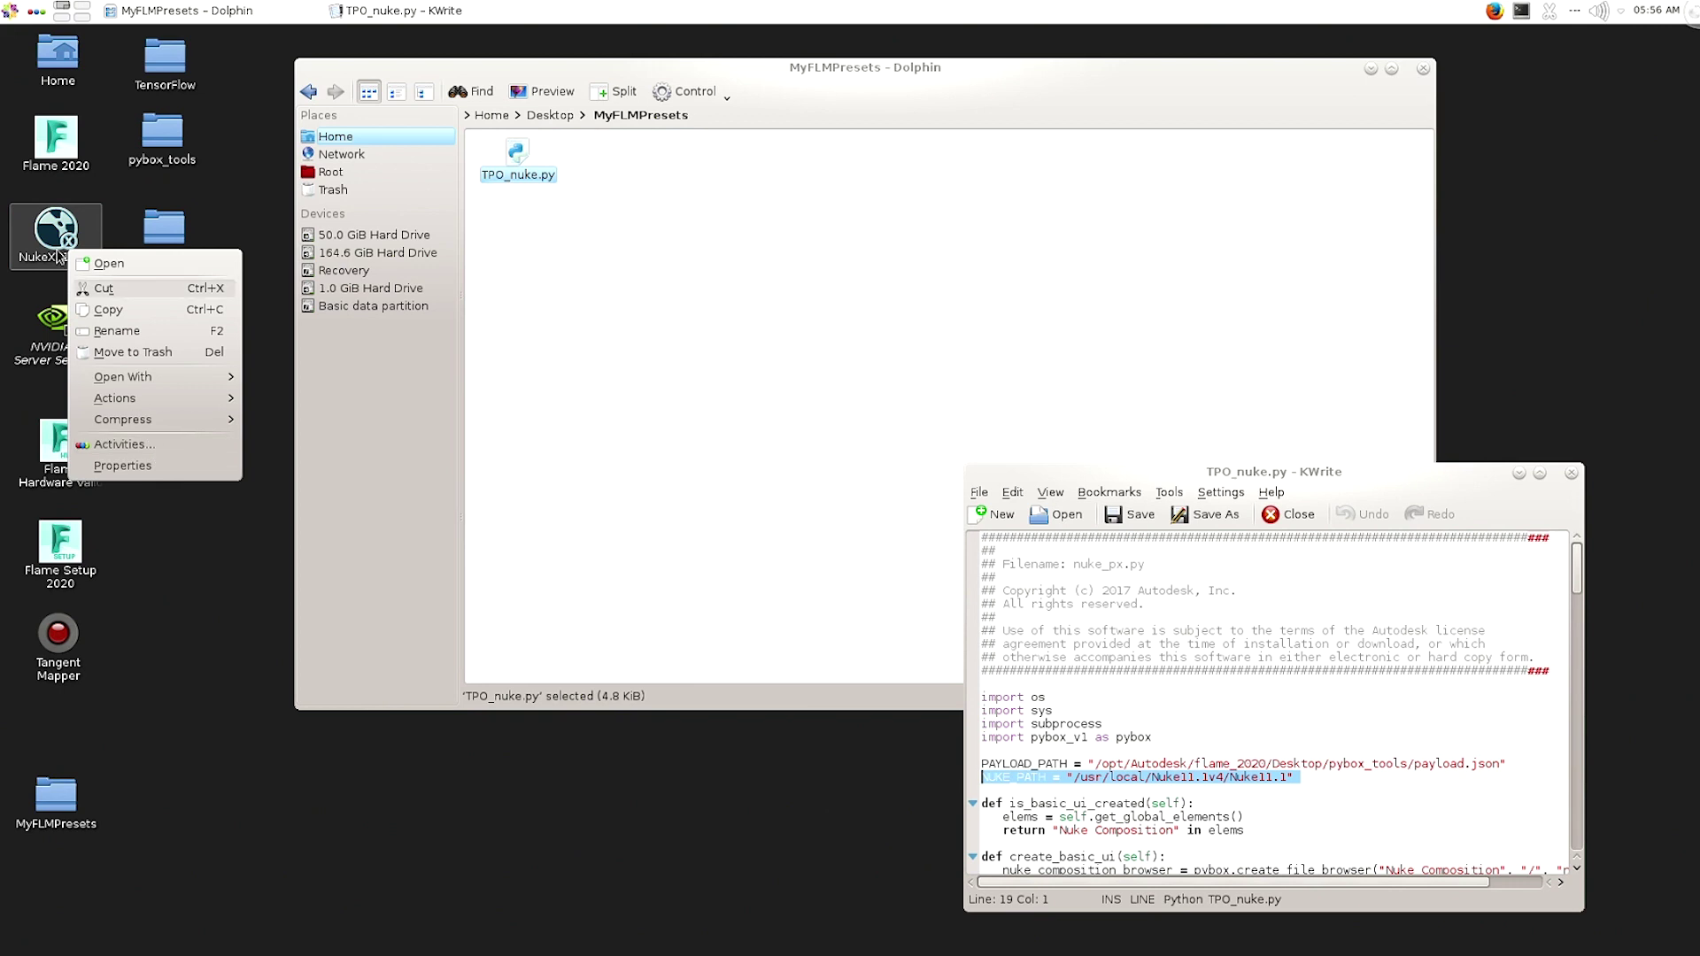
click(142, 469)
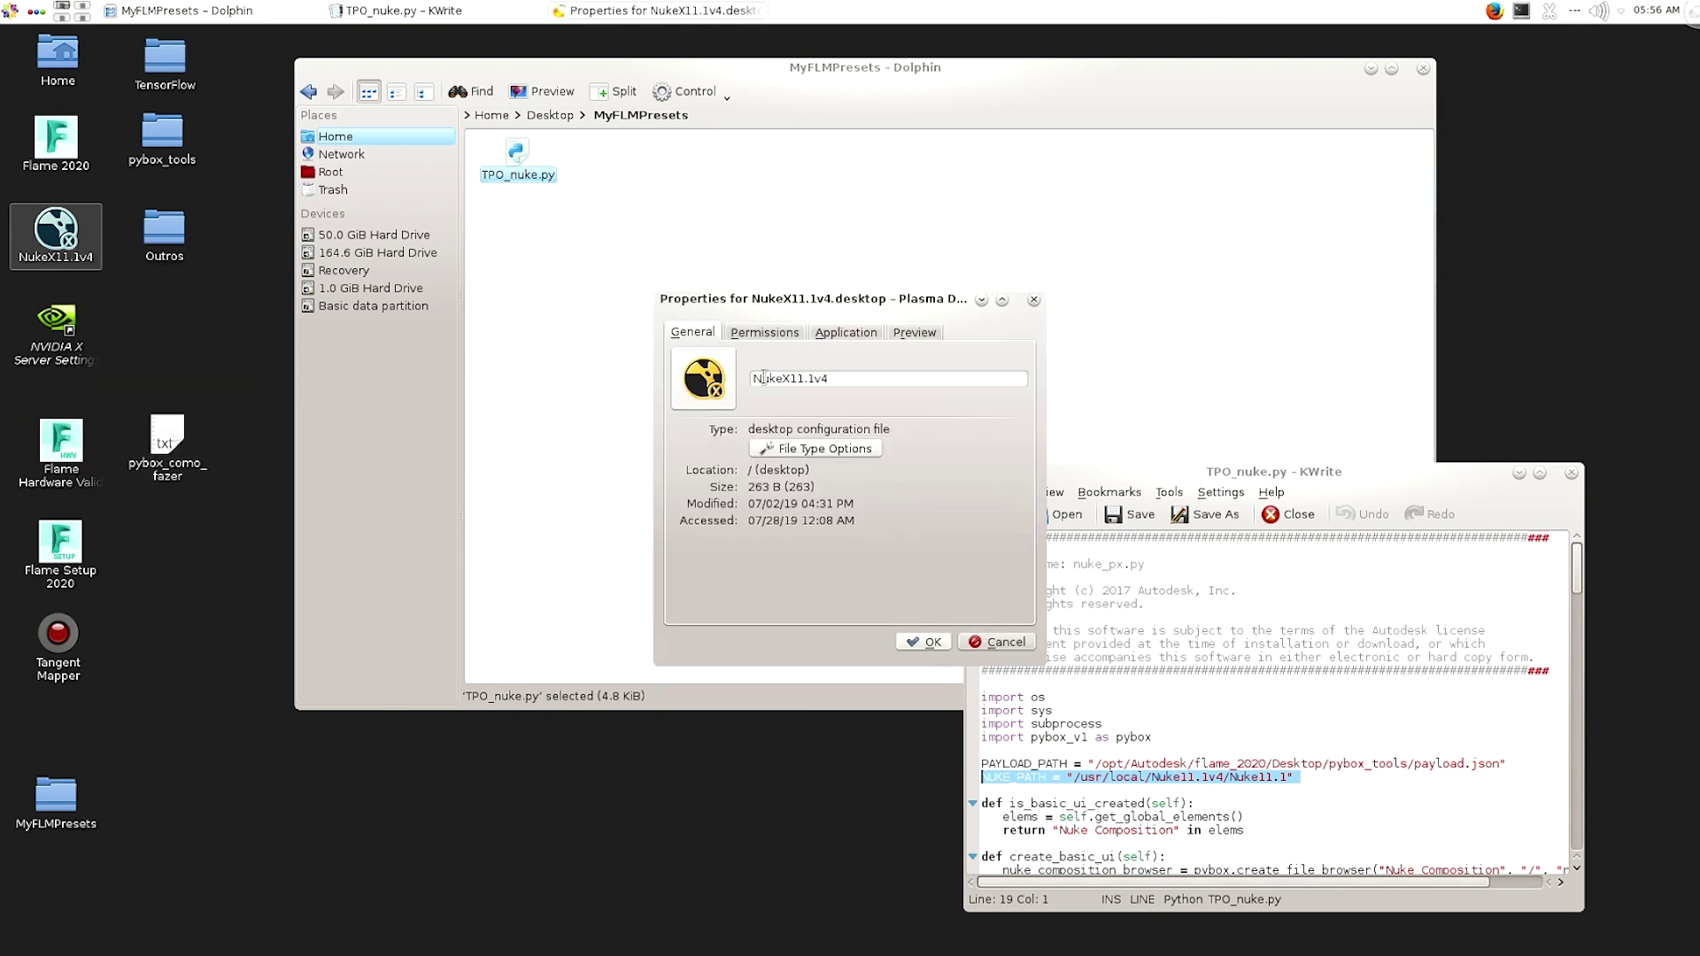
click(847, 333)
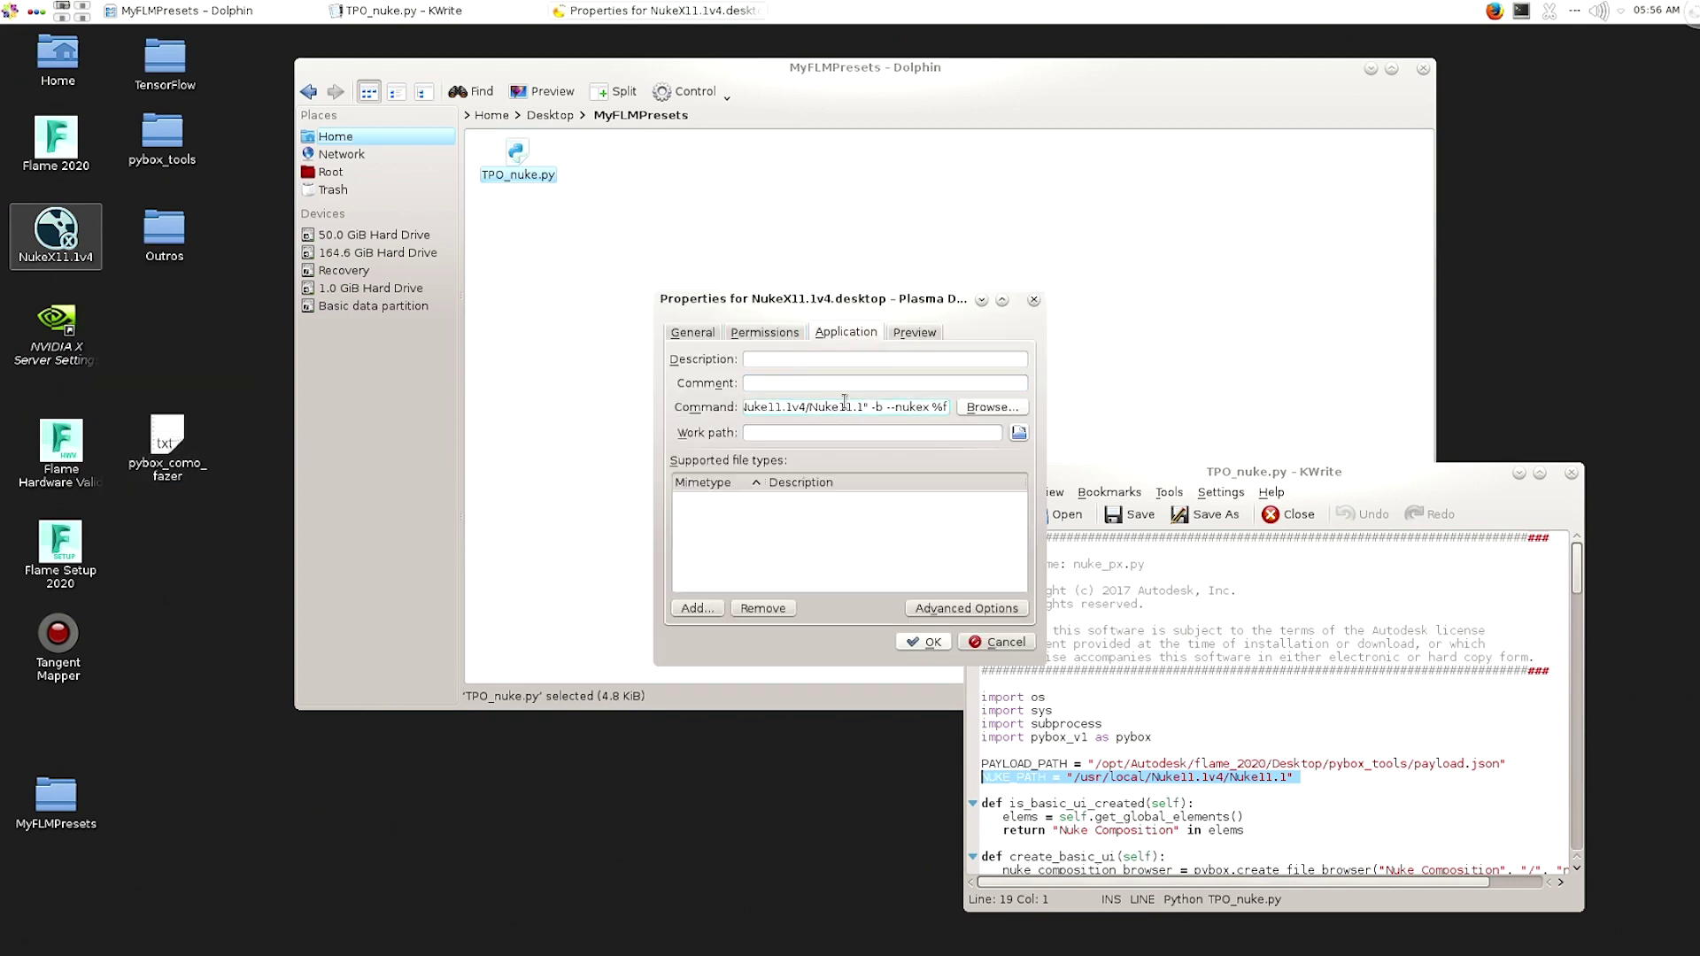
drag(912, 406, 645, 396)
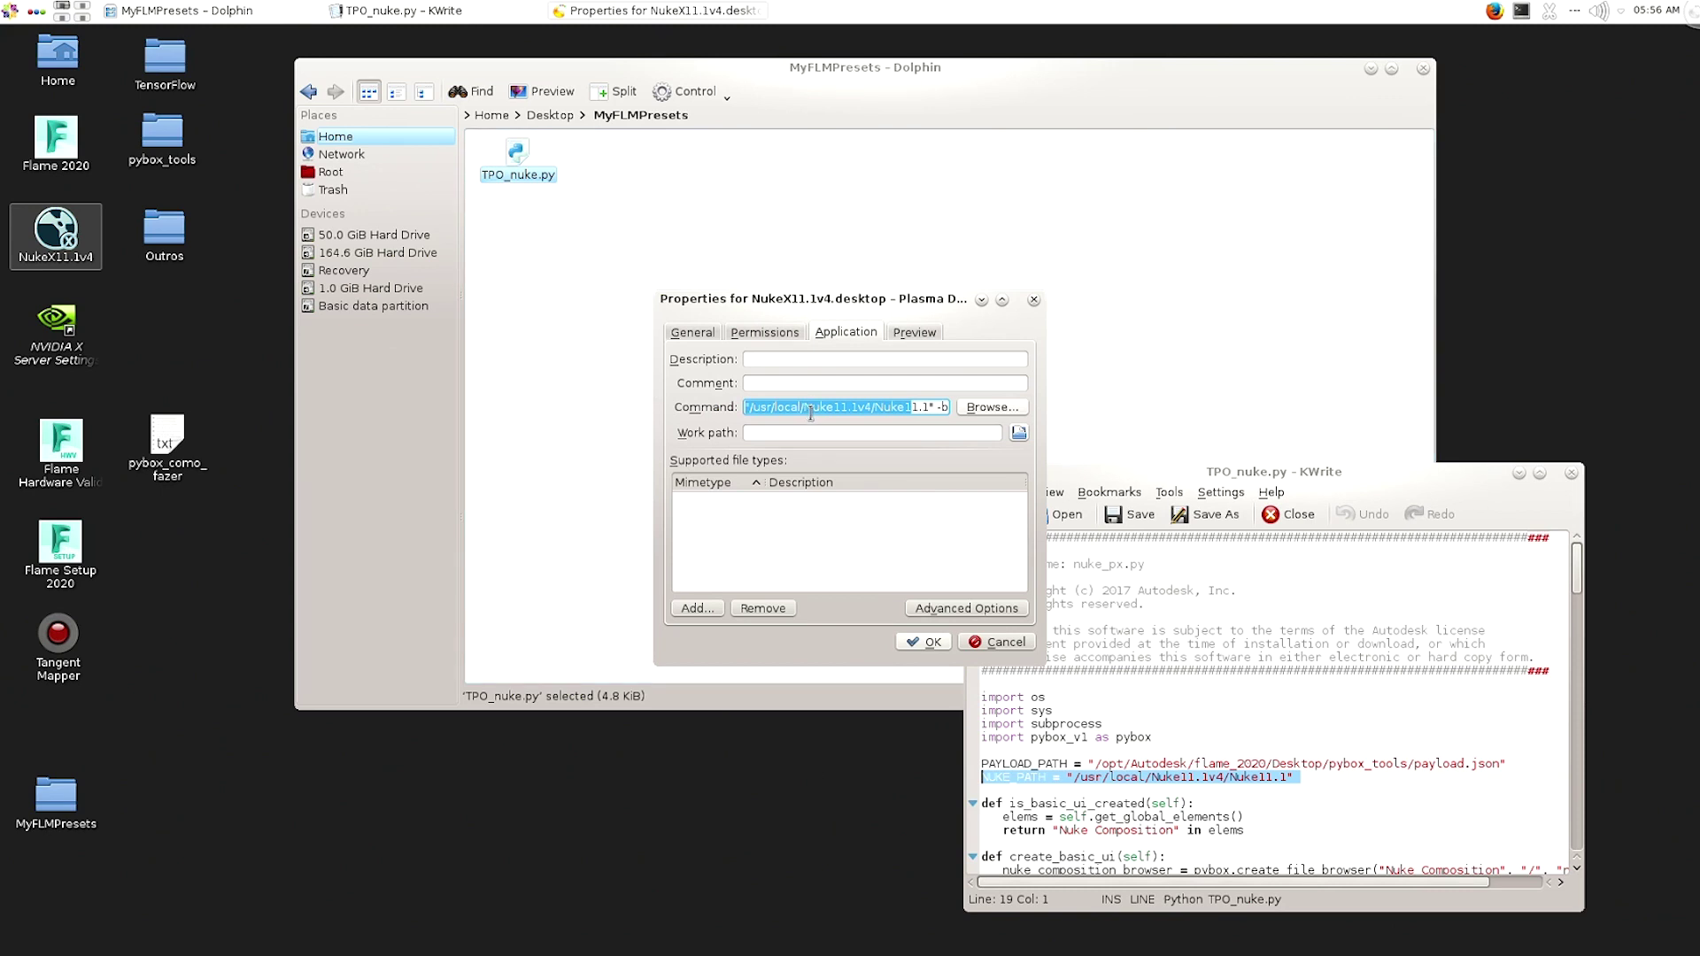
click(801, 409)
drag(801, 407, 907, 406)
drag(746, 407, 927, 409)
right_click(891, 413)
click(937, 492)
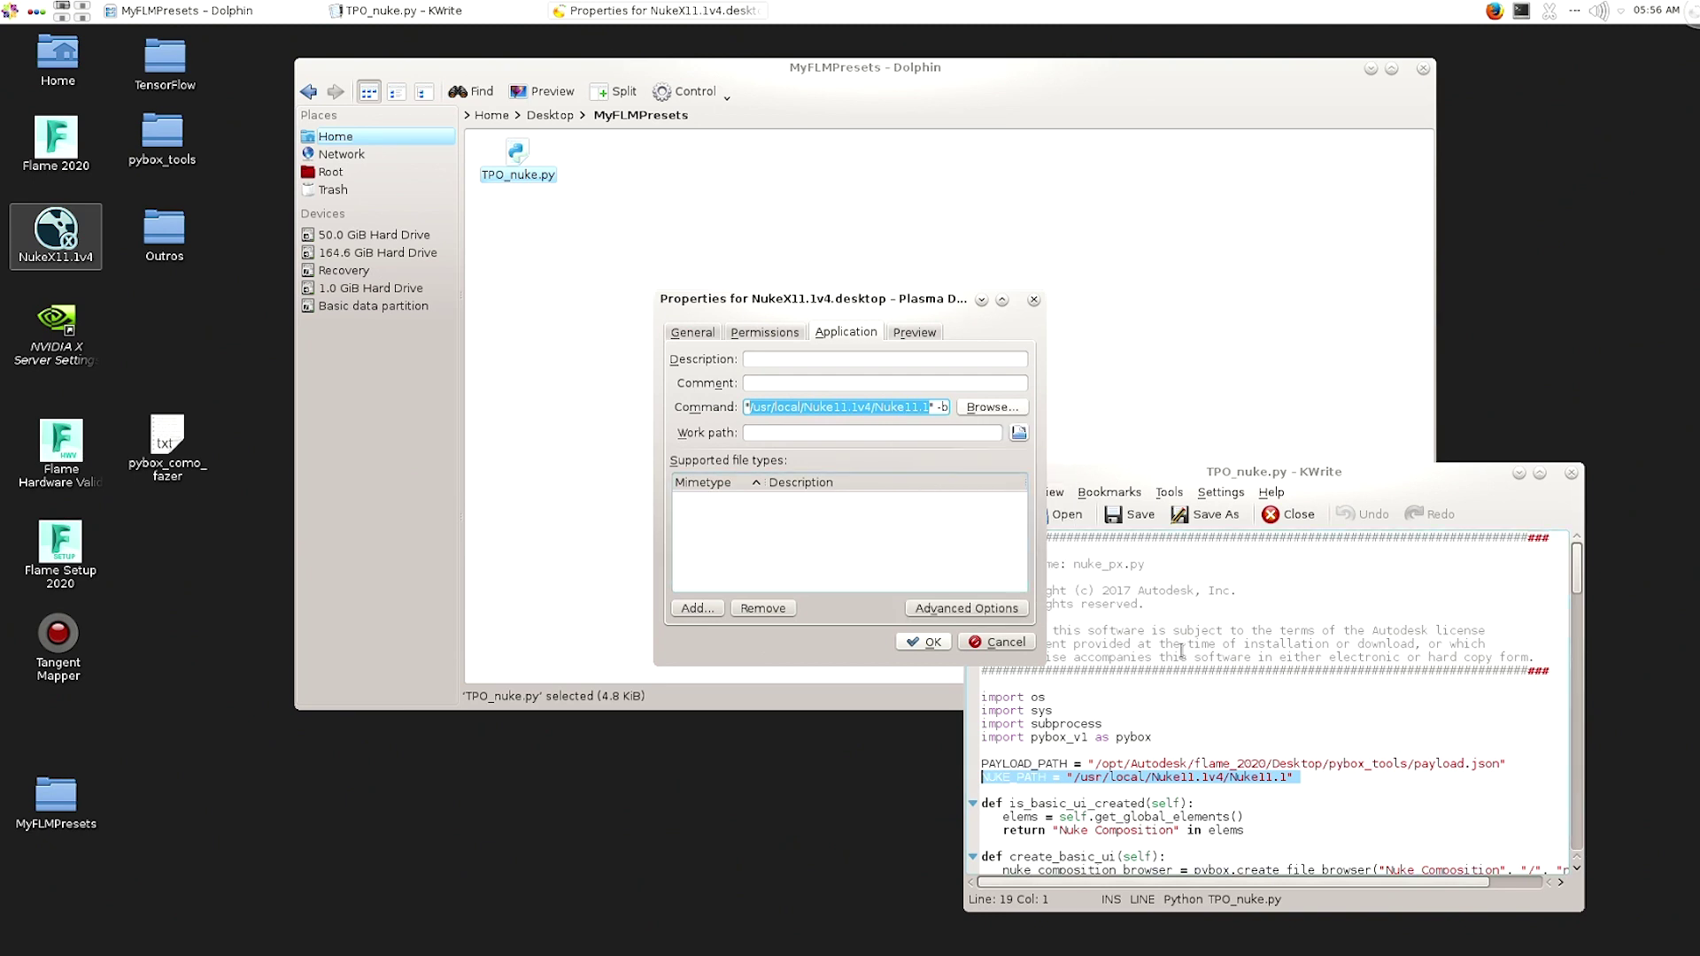
Paste /usr/local/Nuke11.1v4/Nuke11.1 over the NUKE_PATH value in TPO_nuke.py.
click(1253, 770)
click(1286, 781)
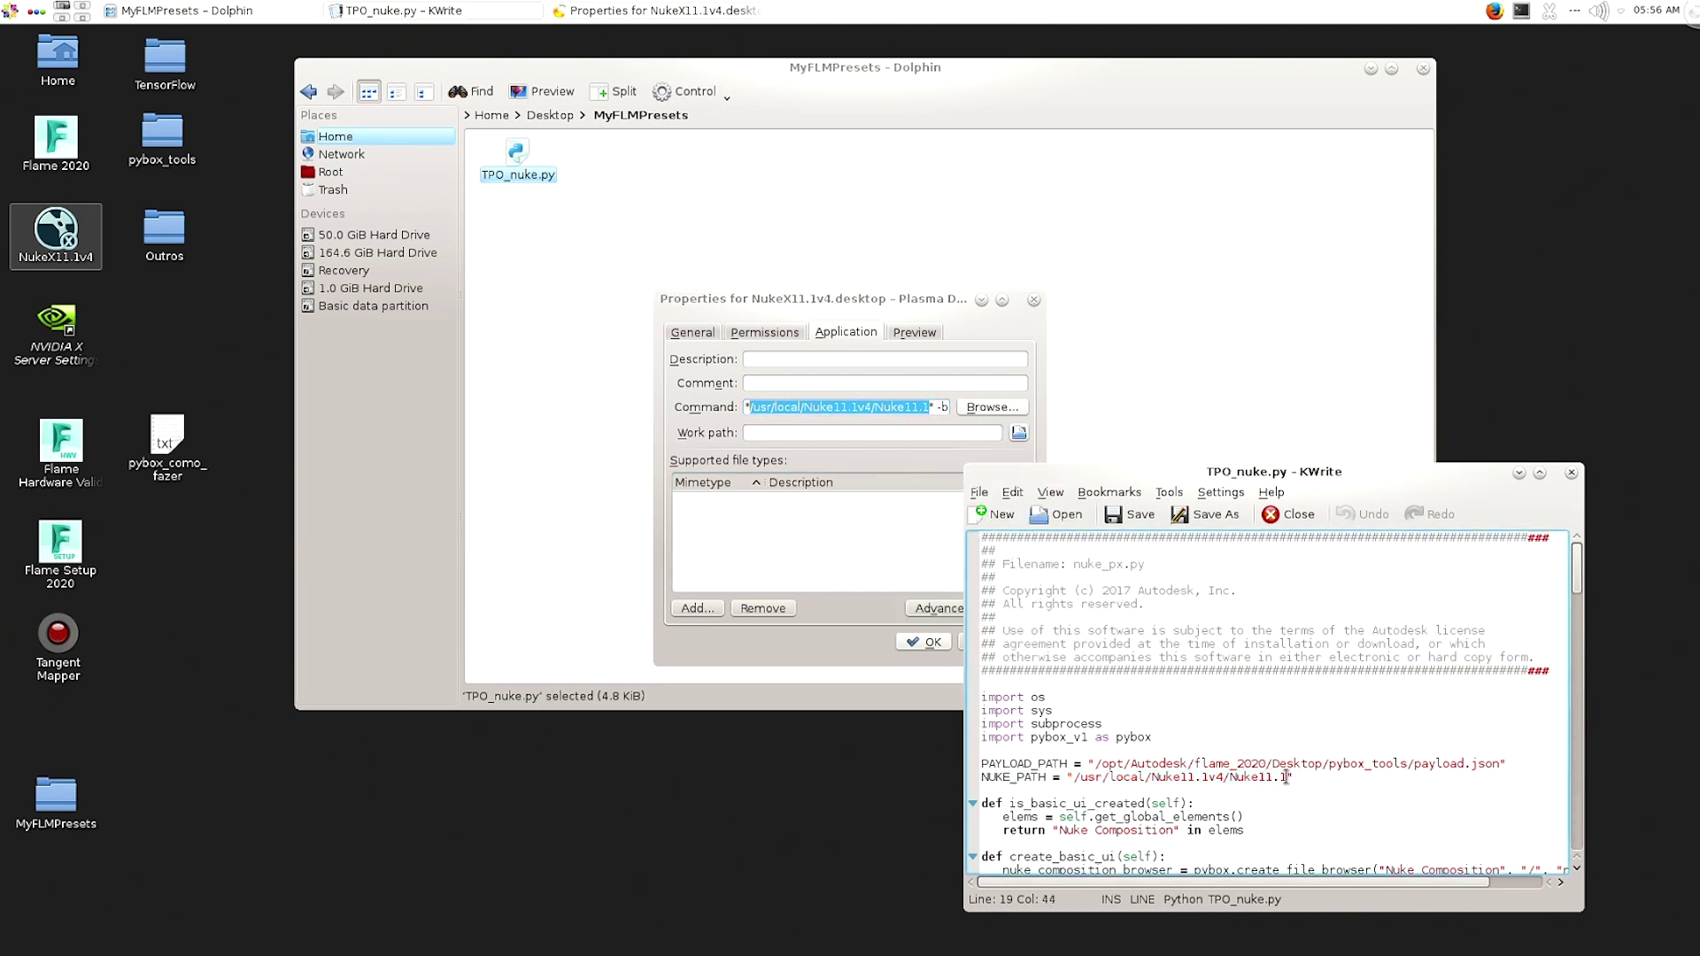
drag(1287, 779, 1082, 779)
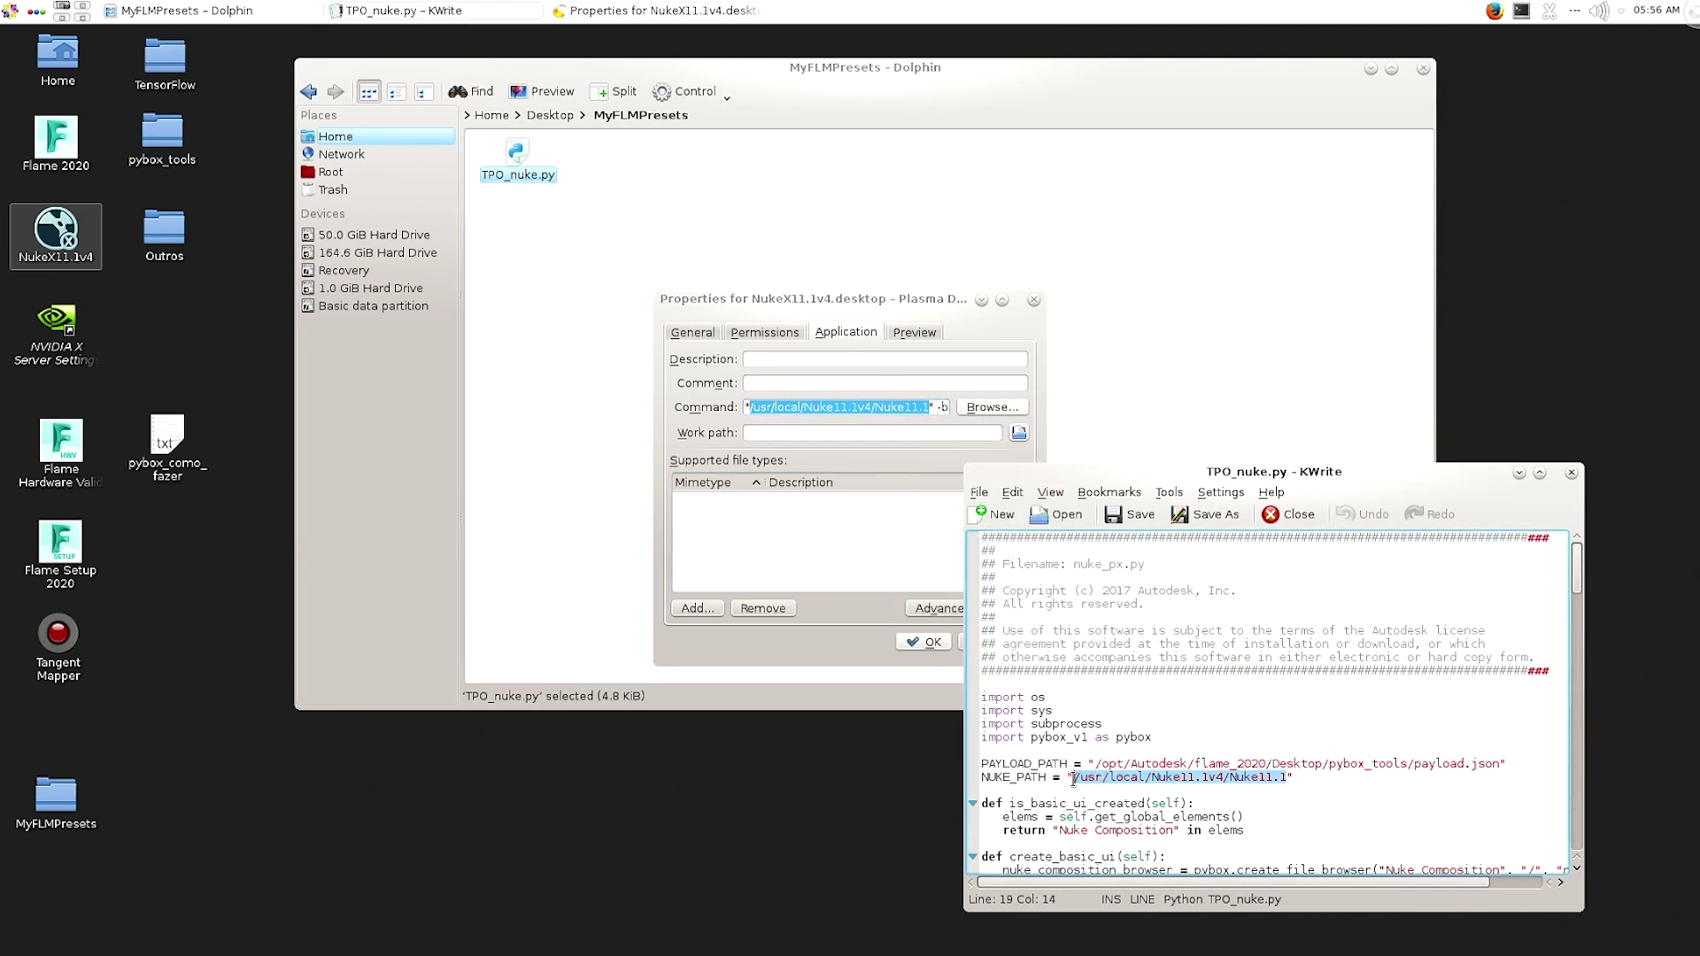
right_click(1116, 782)
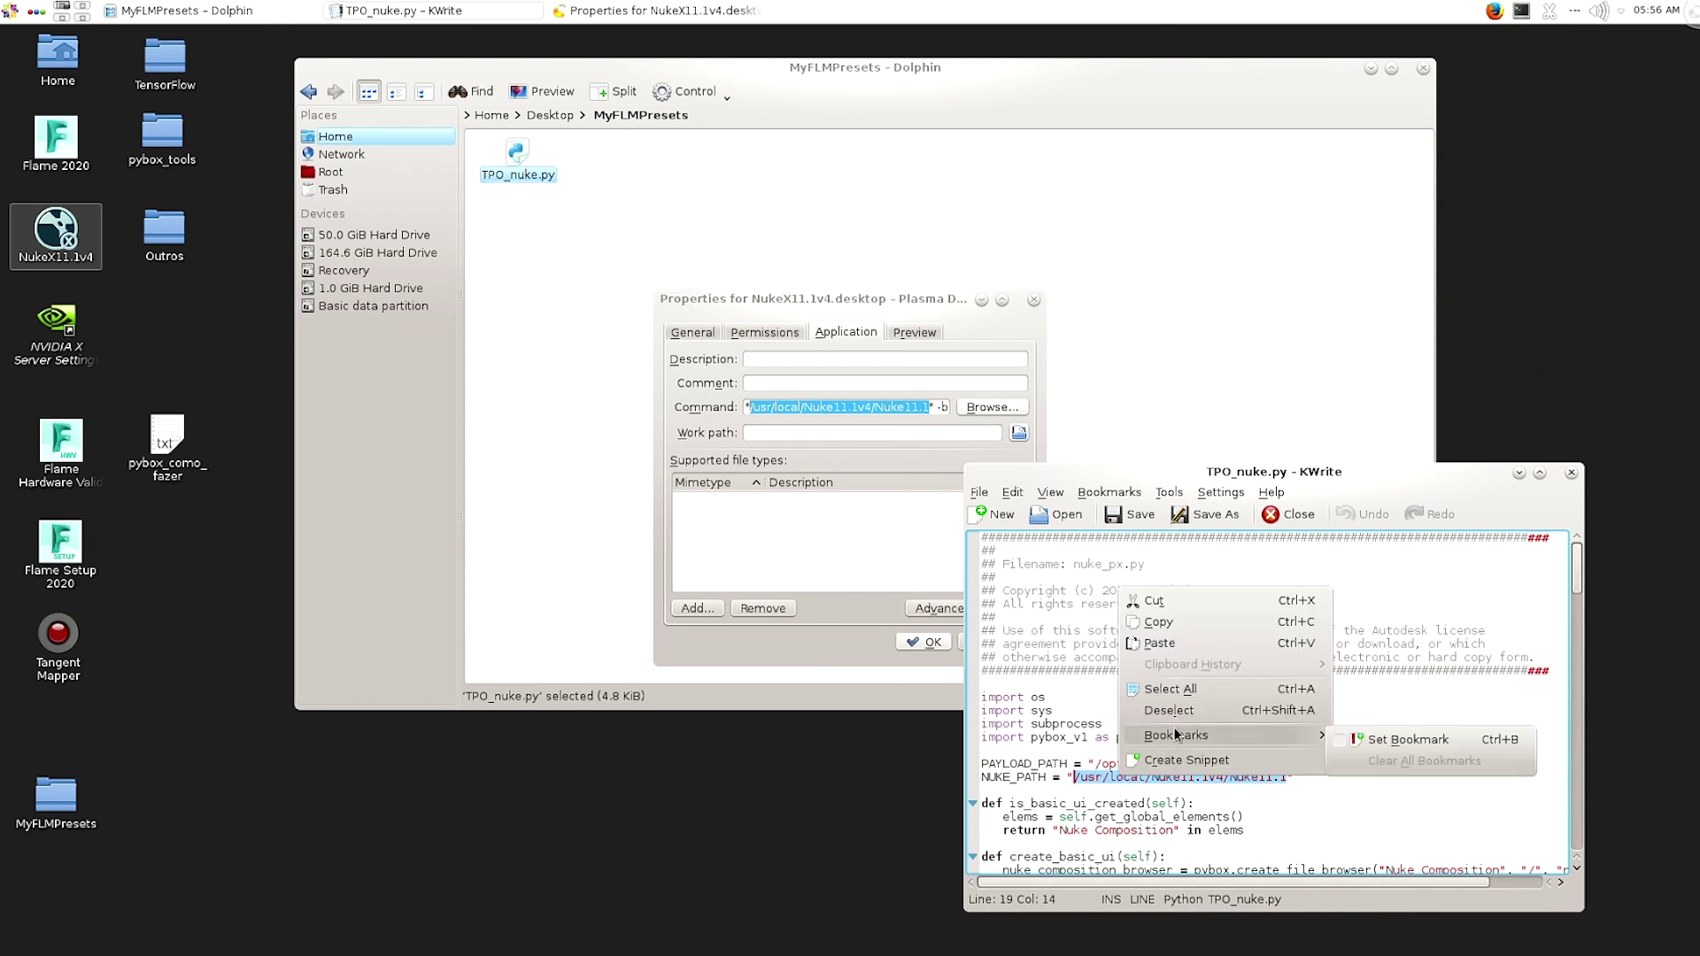
click(1158, 644)
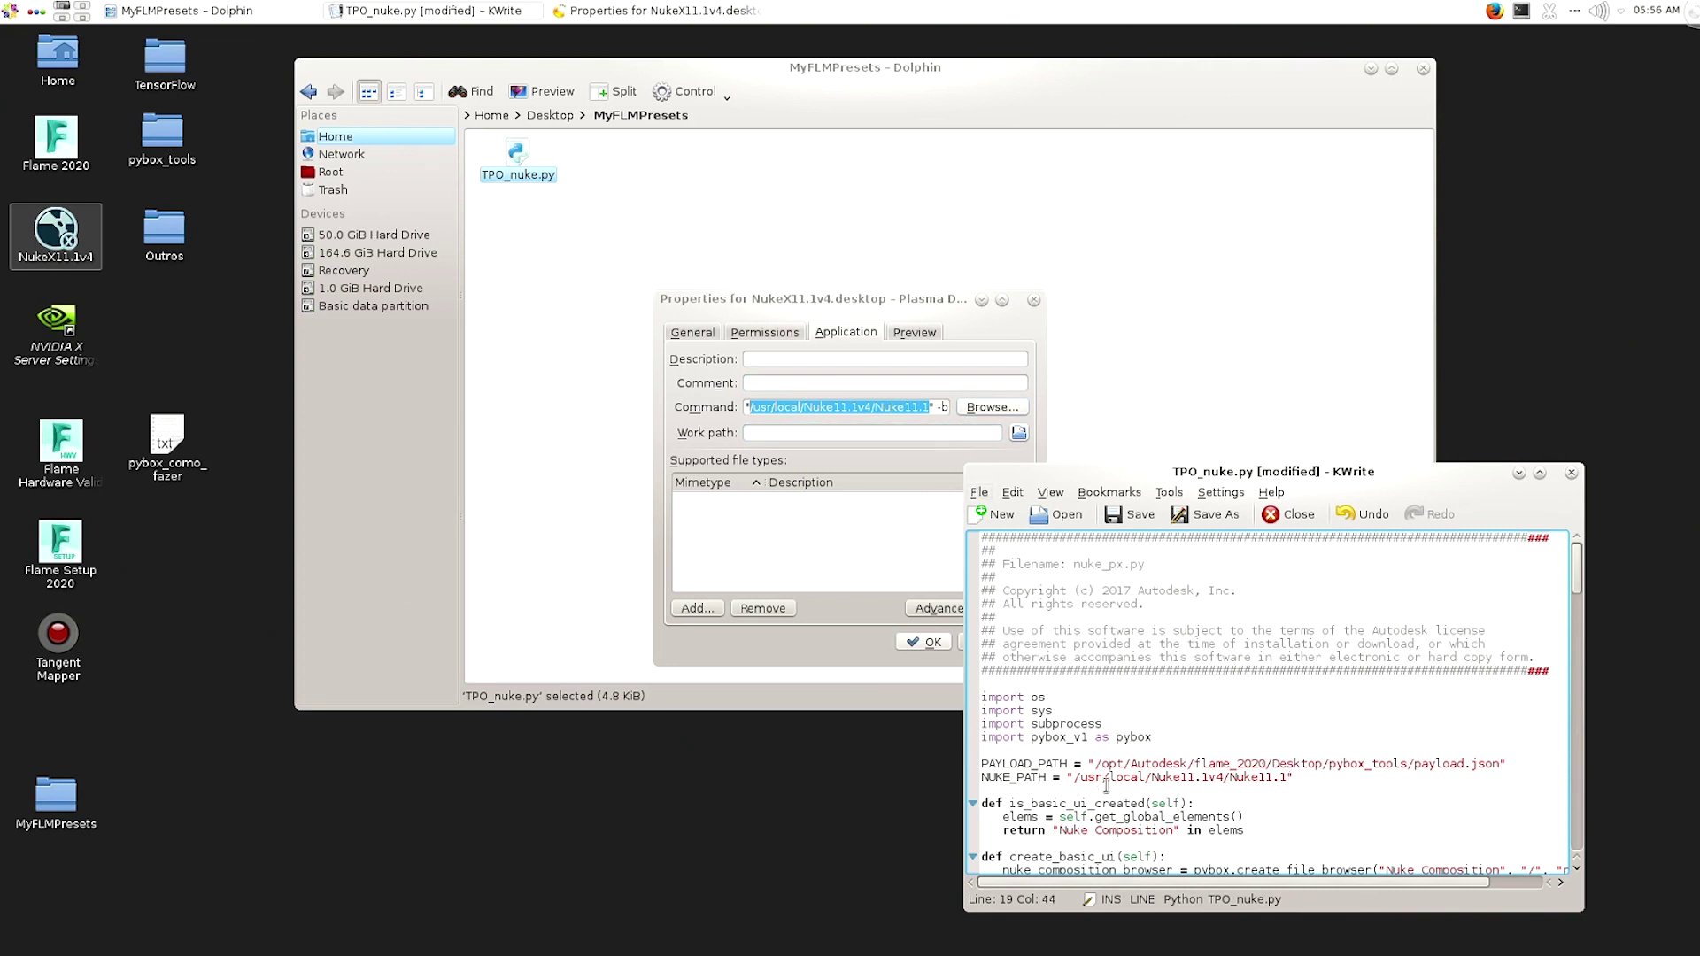
Close the NukeX11.1v4 launcher properties dialog.
click(955, 300)
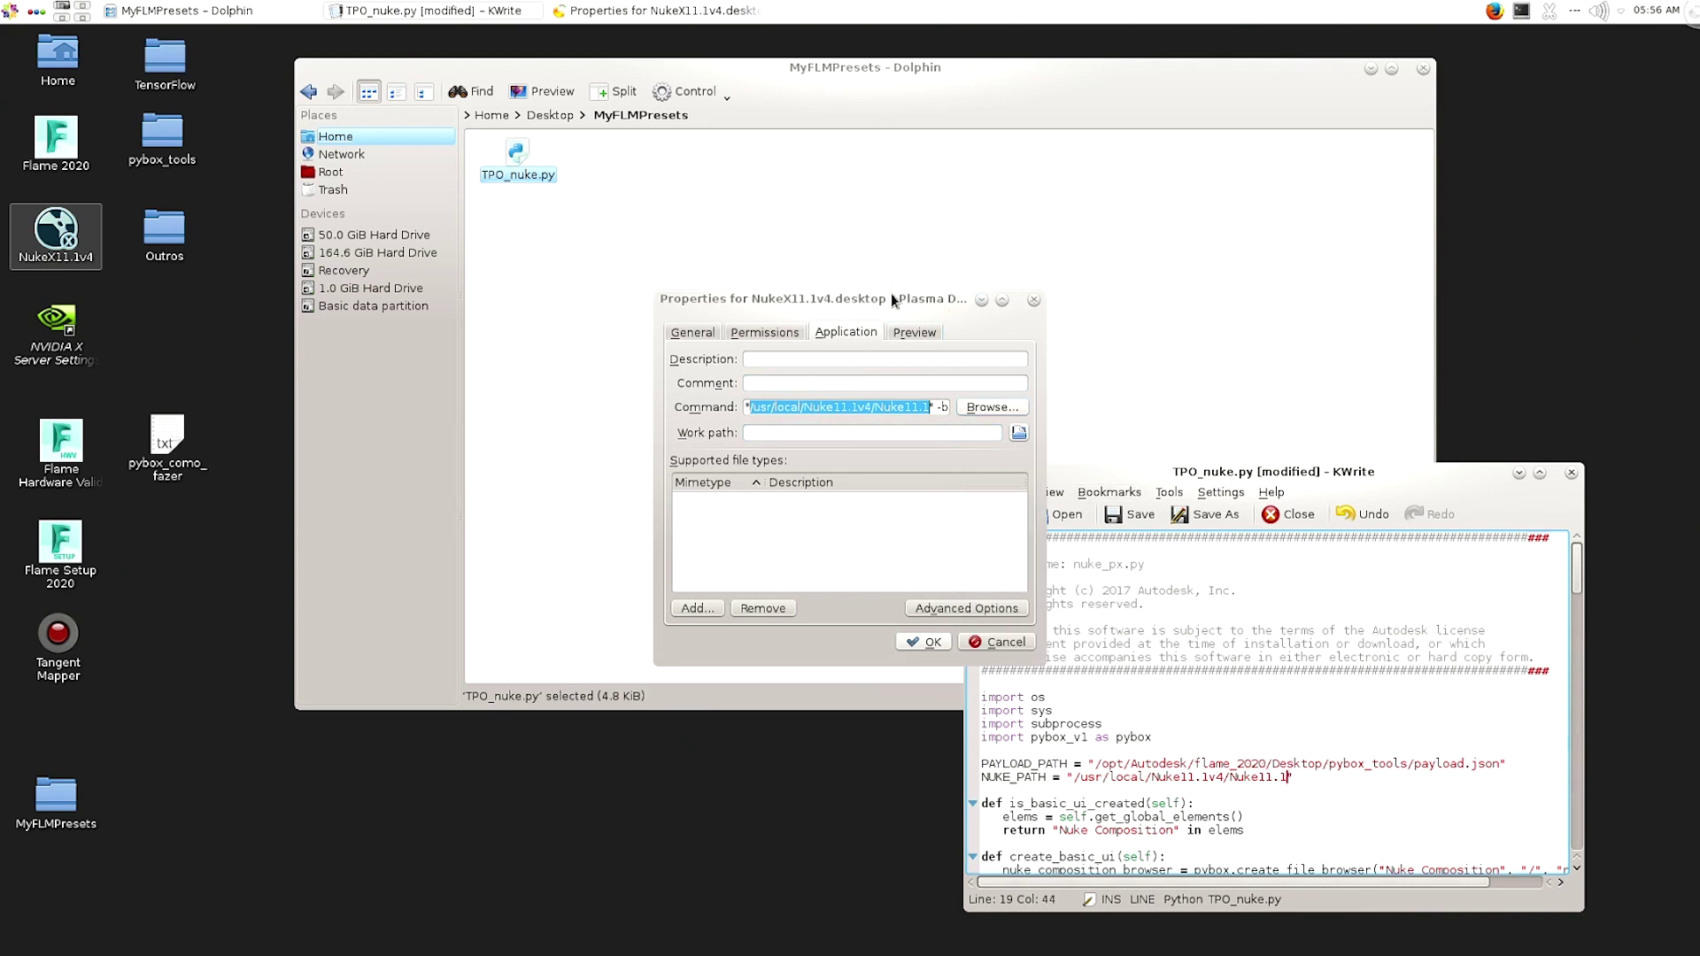
click(689, 332)
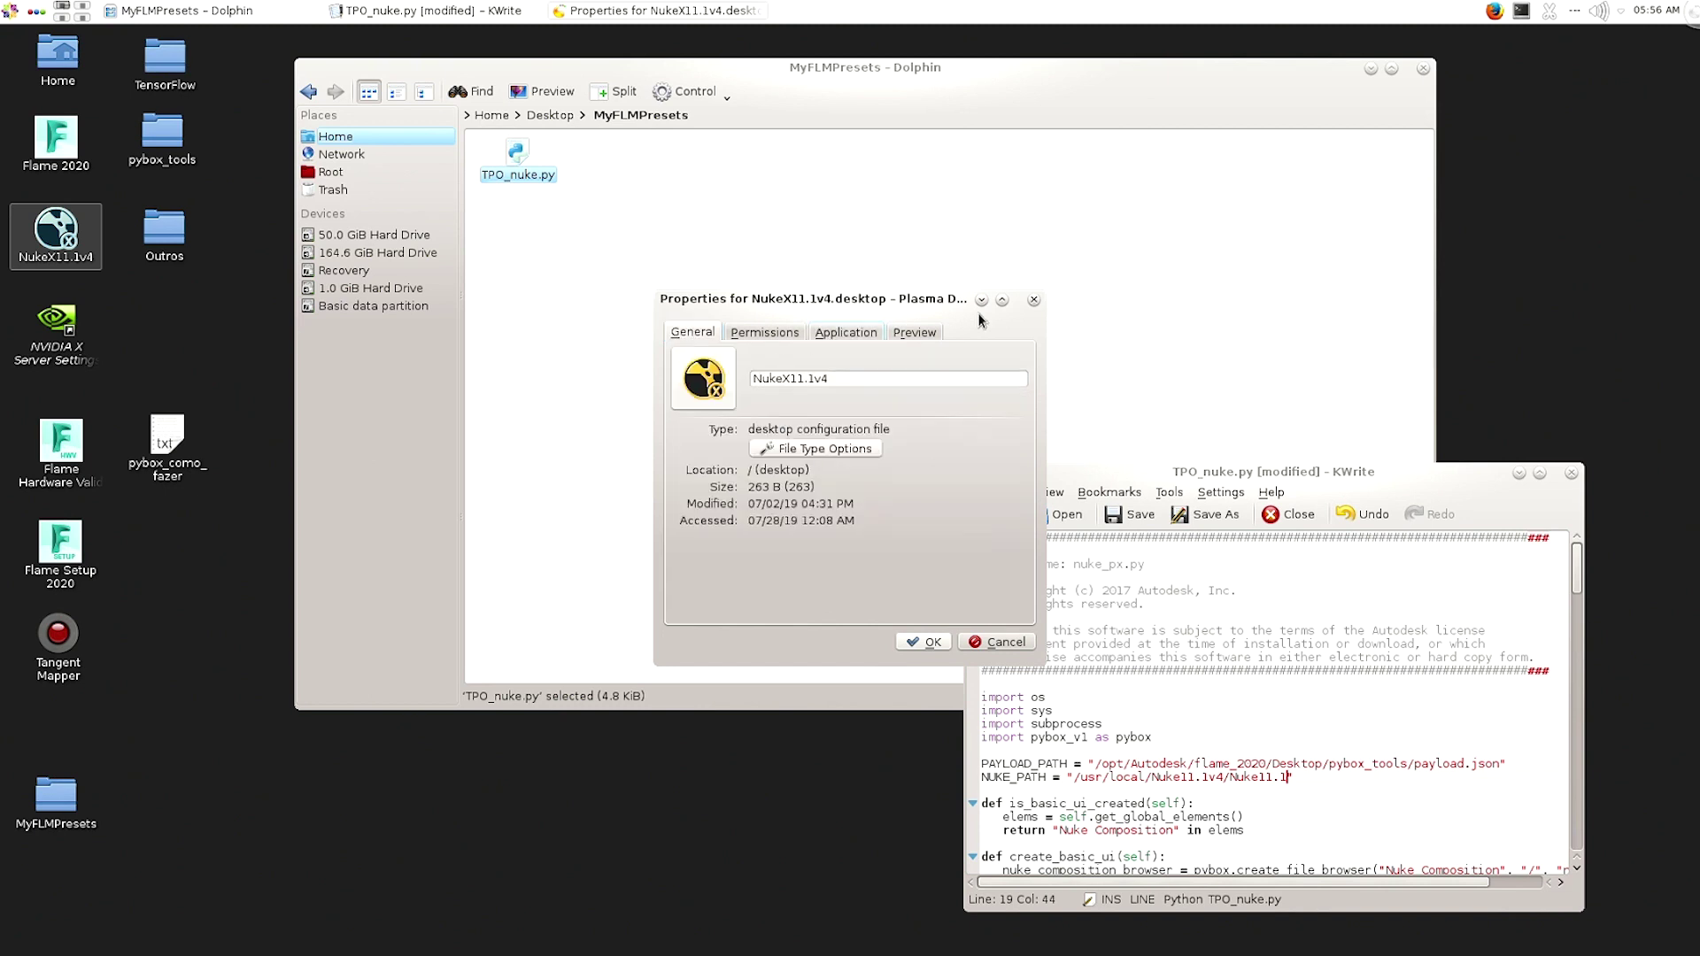
click(1033, 300)
click(961, 172)
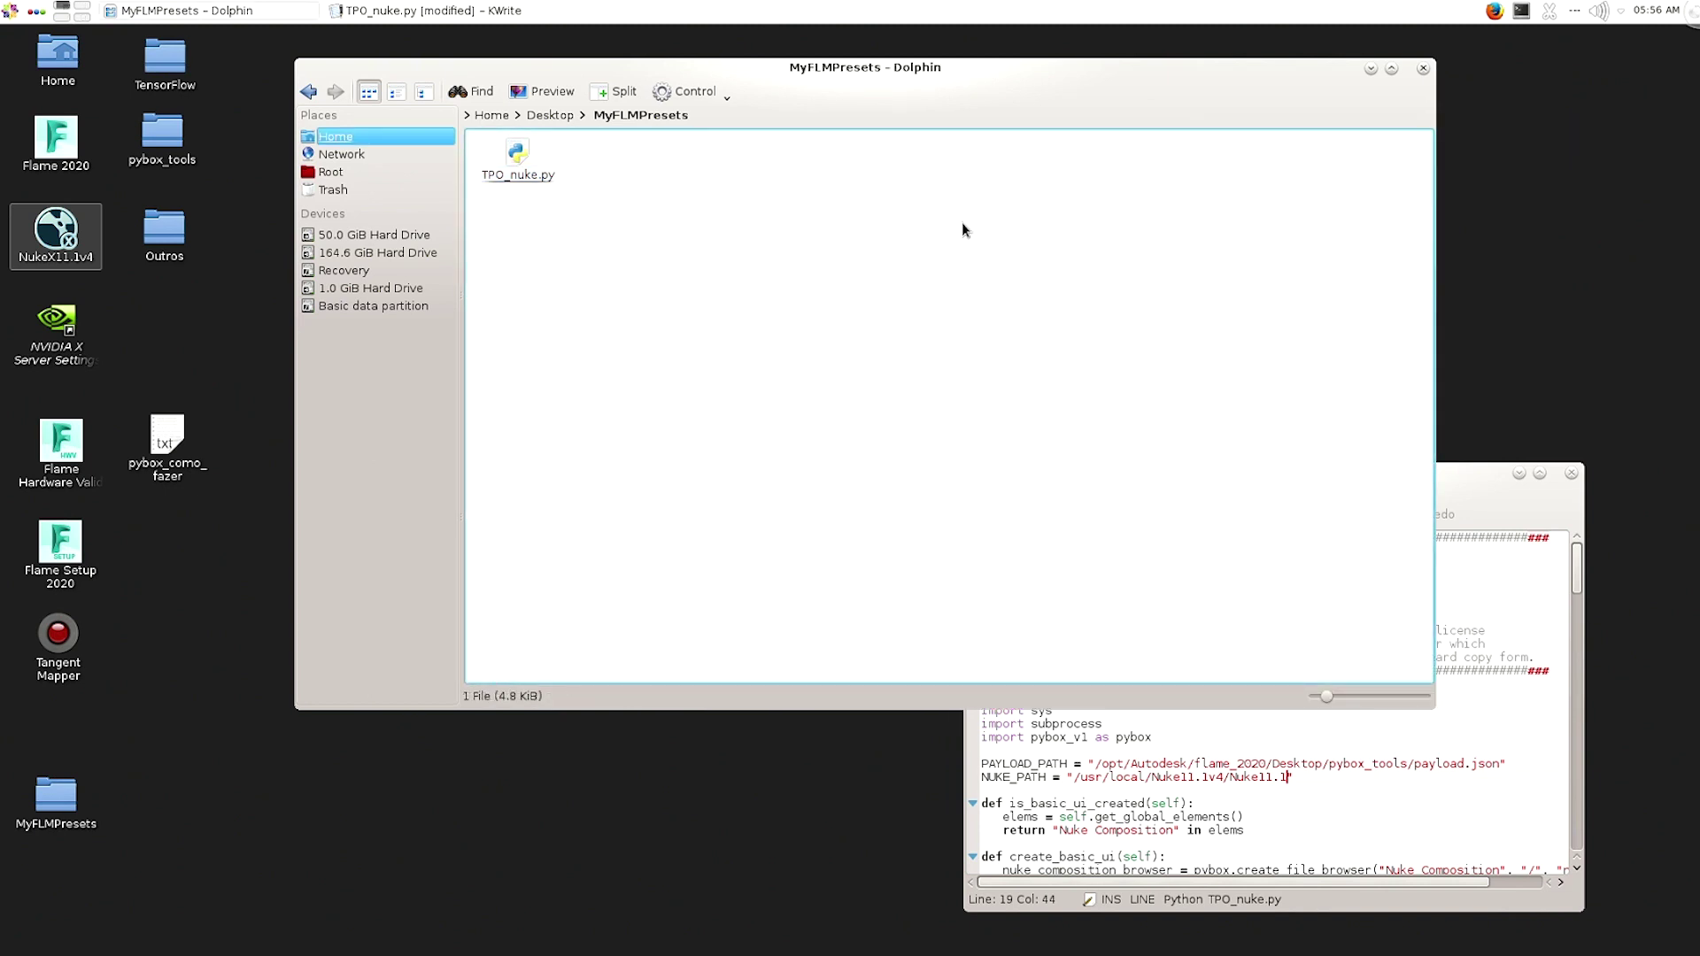
Browse to /usr/local/Nuke11.1v4/ in a new Dolphin window, then close it.
key(ctrl+n)
click(177, 366)
text(/usr/local/Nuke11.1v4/)
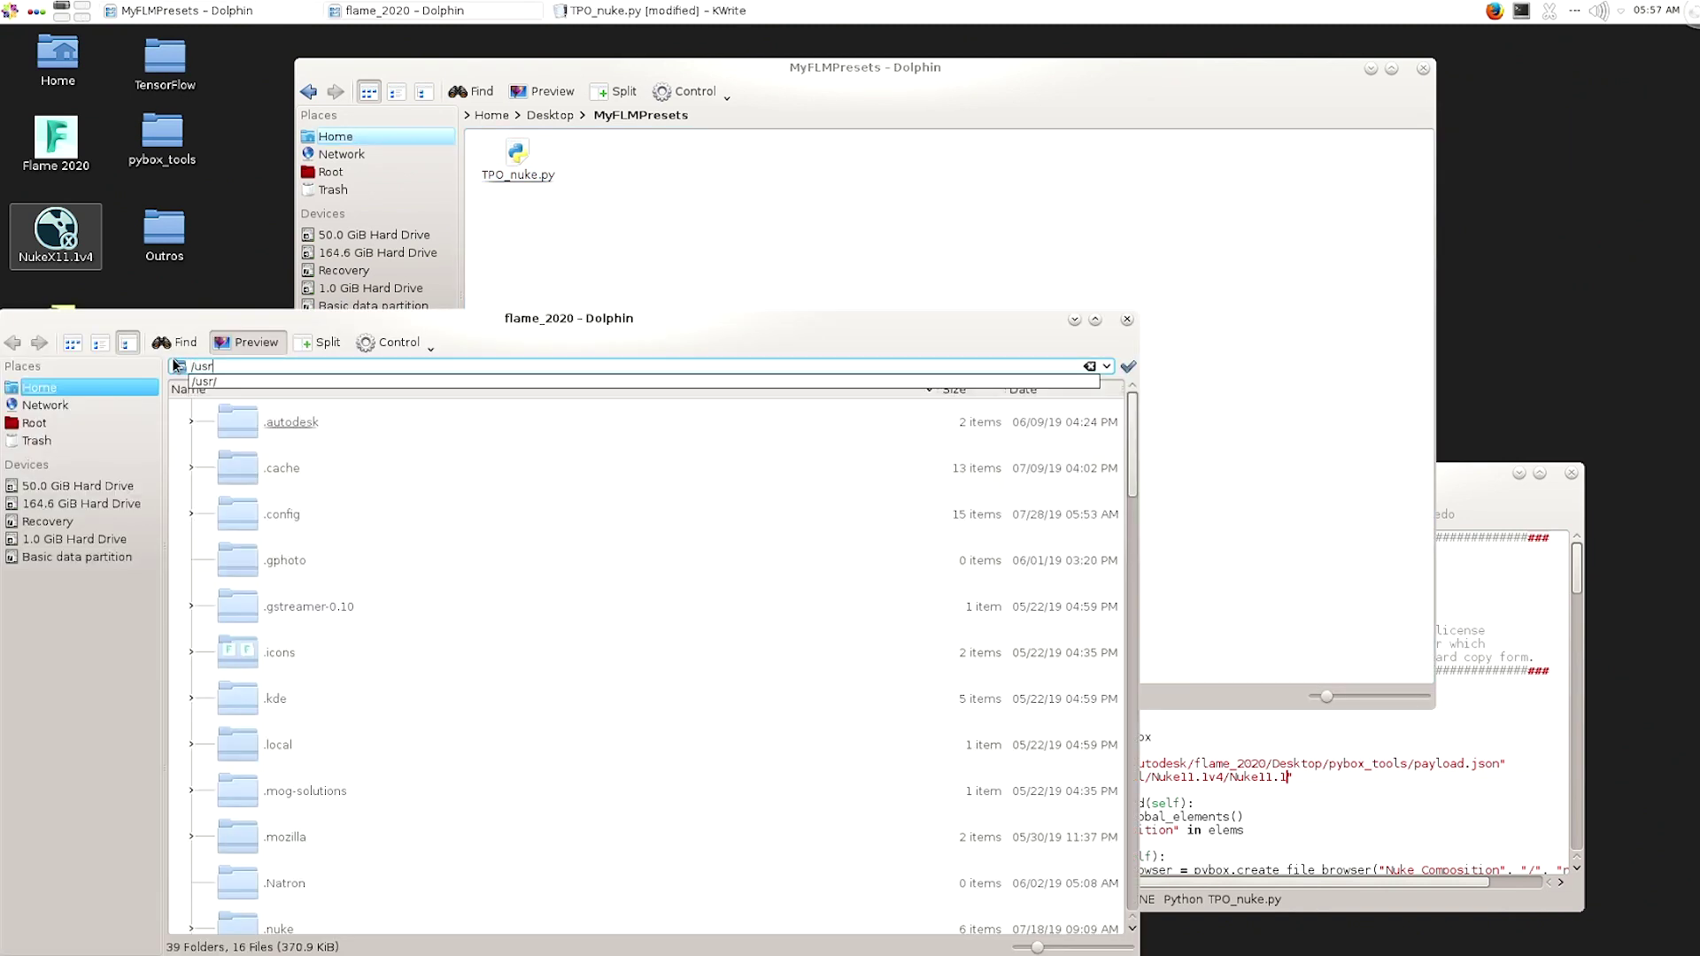
key(Return)
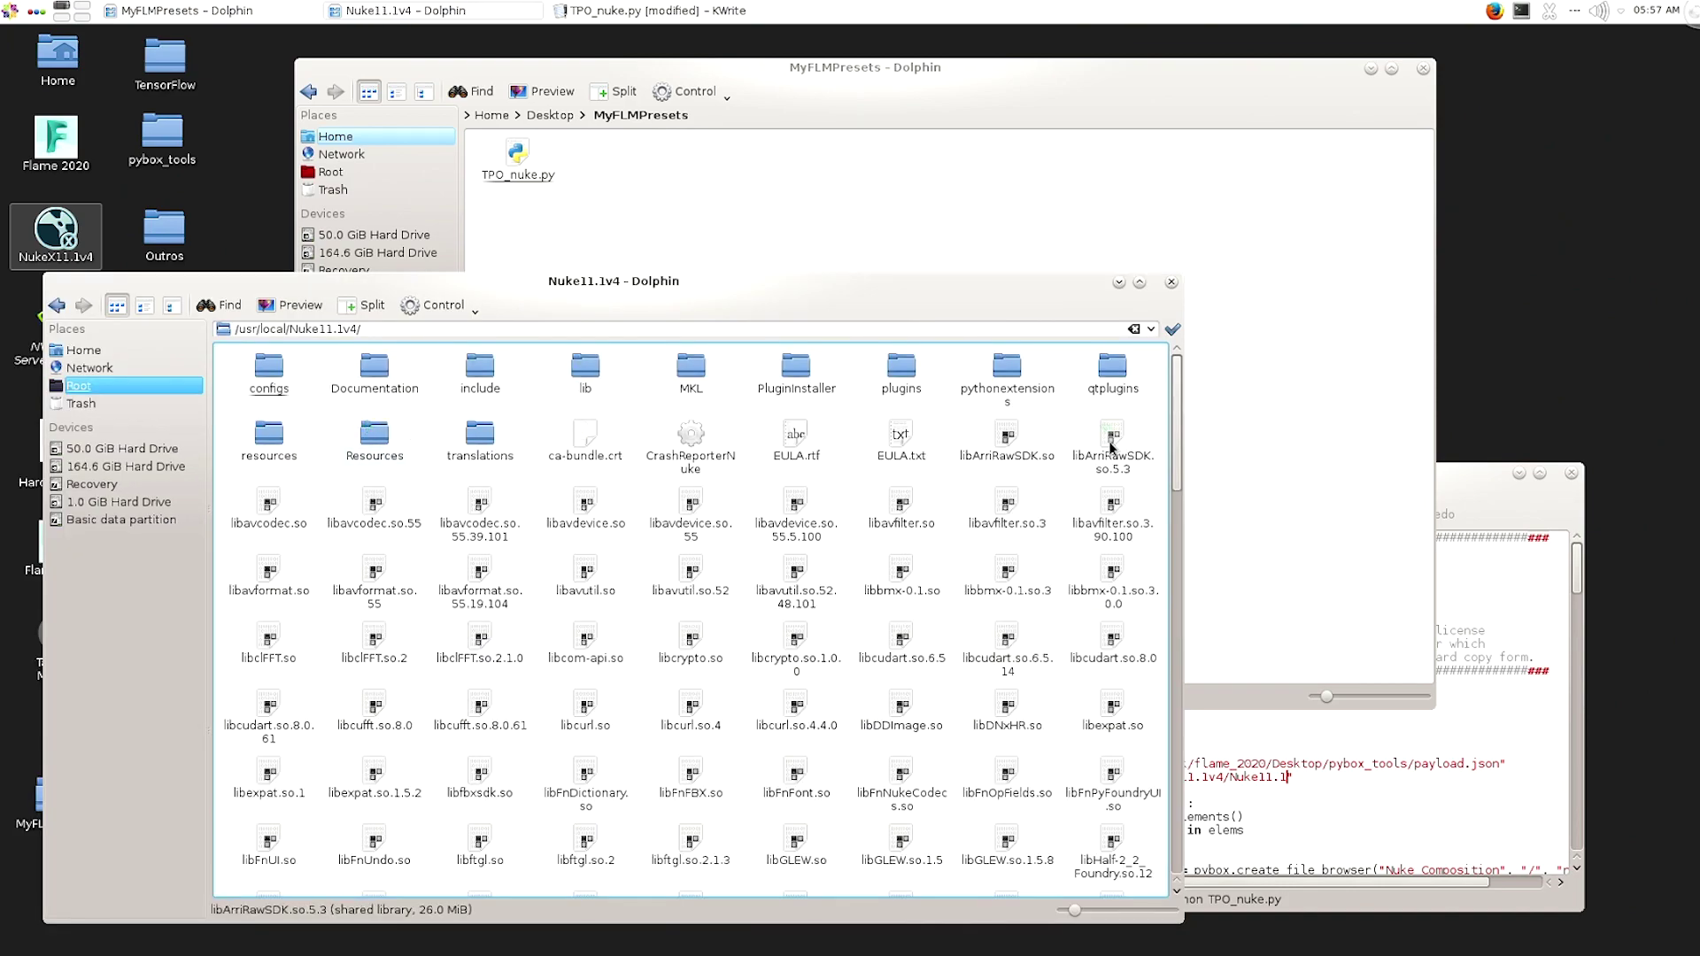
drag(1178, 456, 1120, 314)
drag(398, 332, 235, 329)
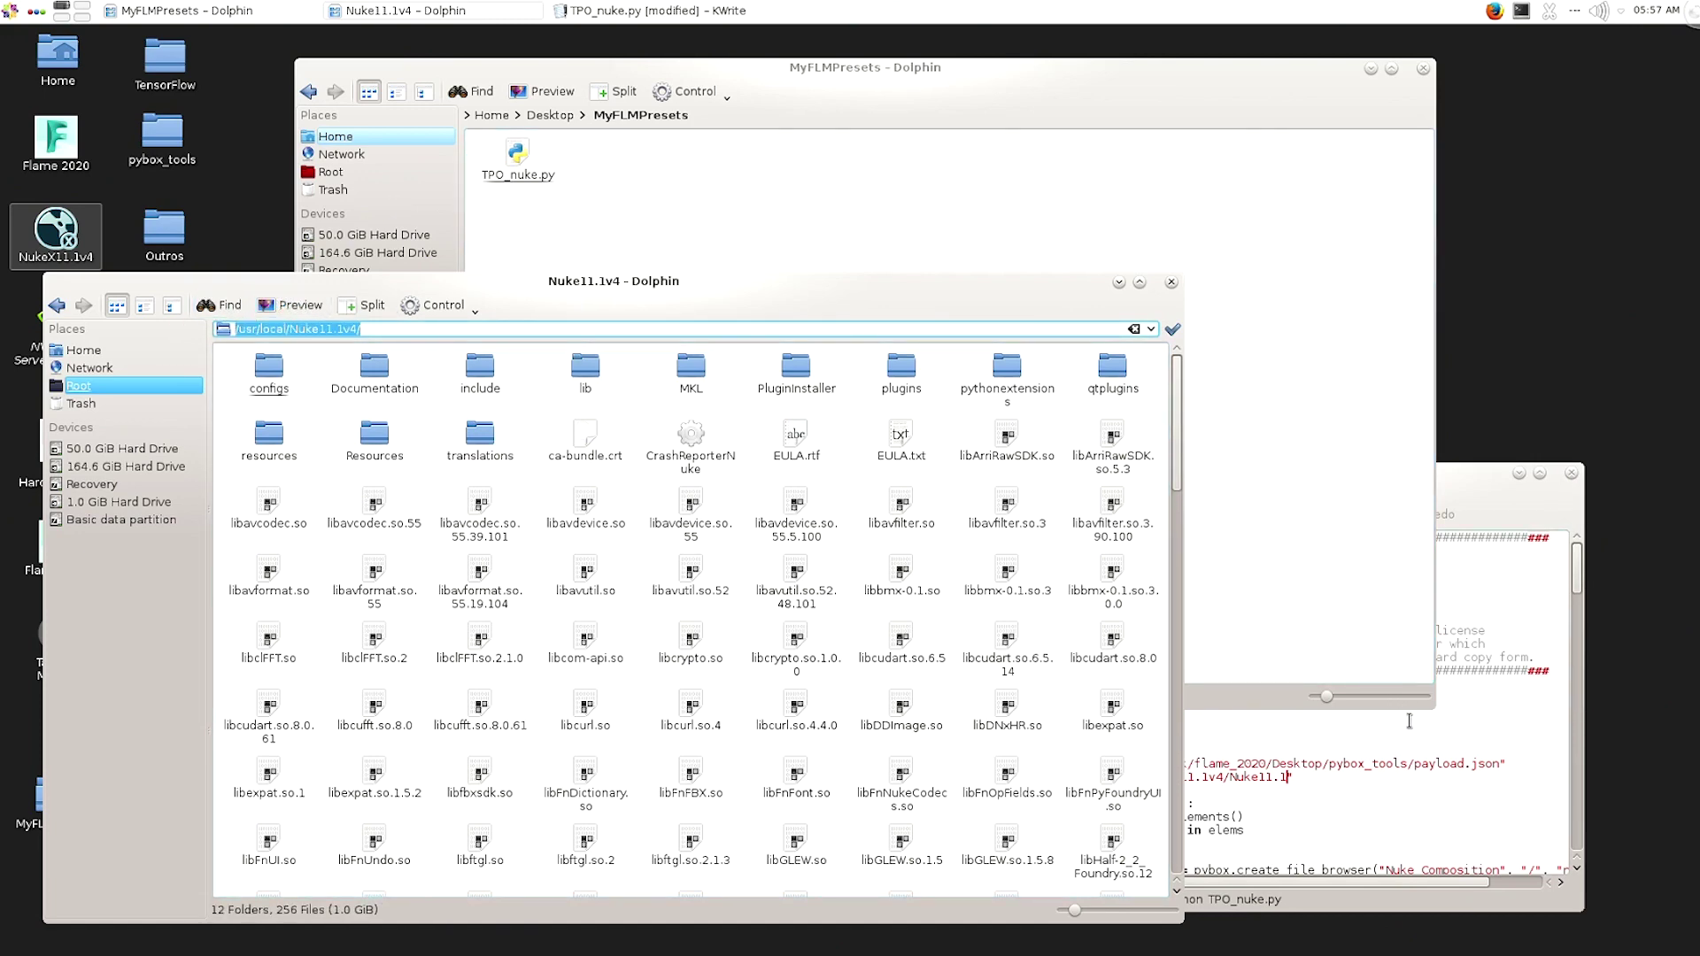
click(1195, 724)
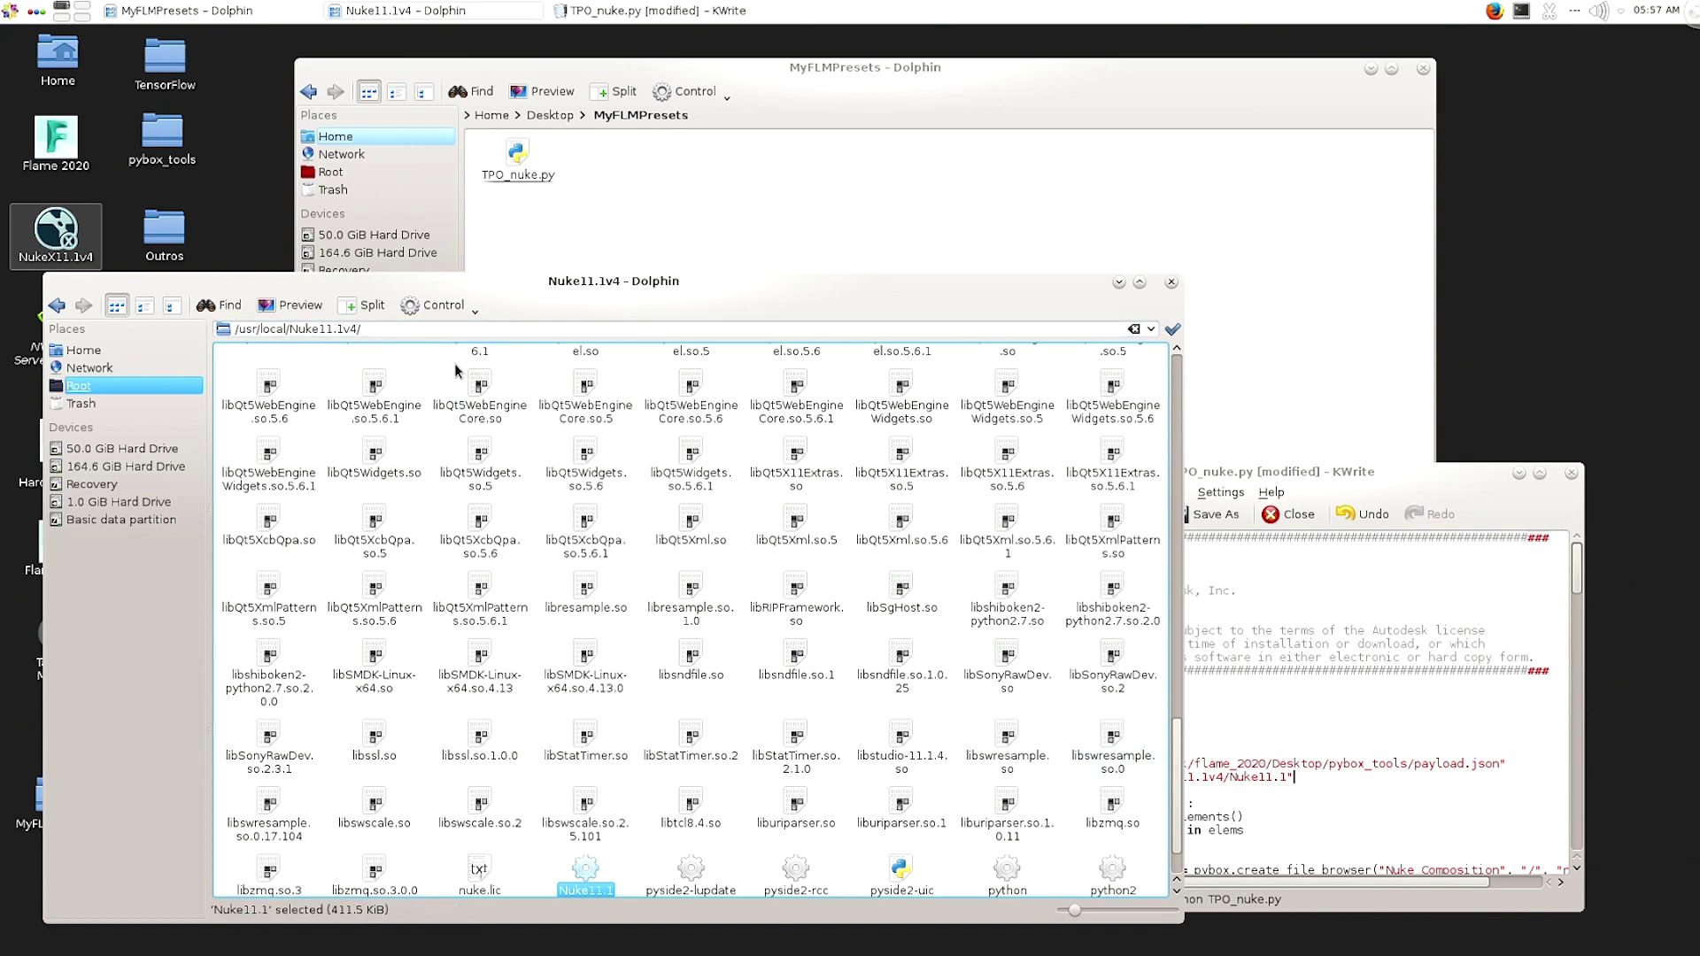
click(1171, 282)
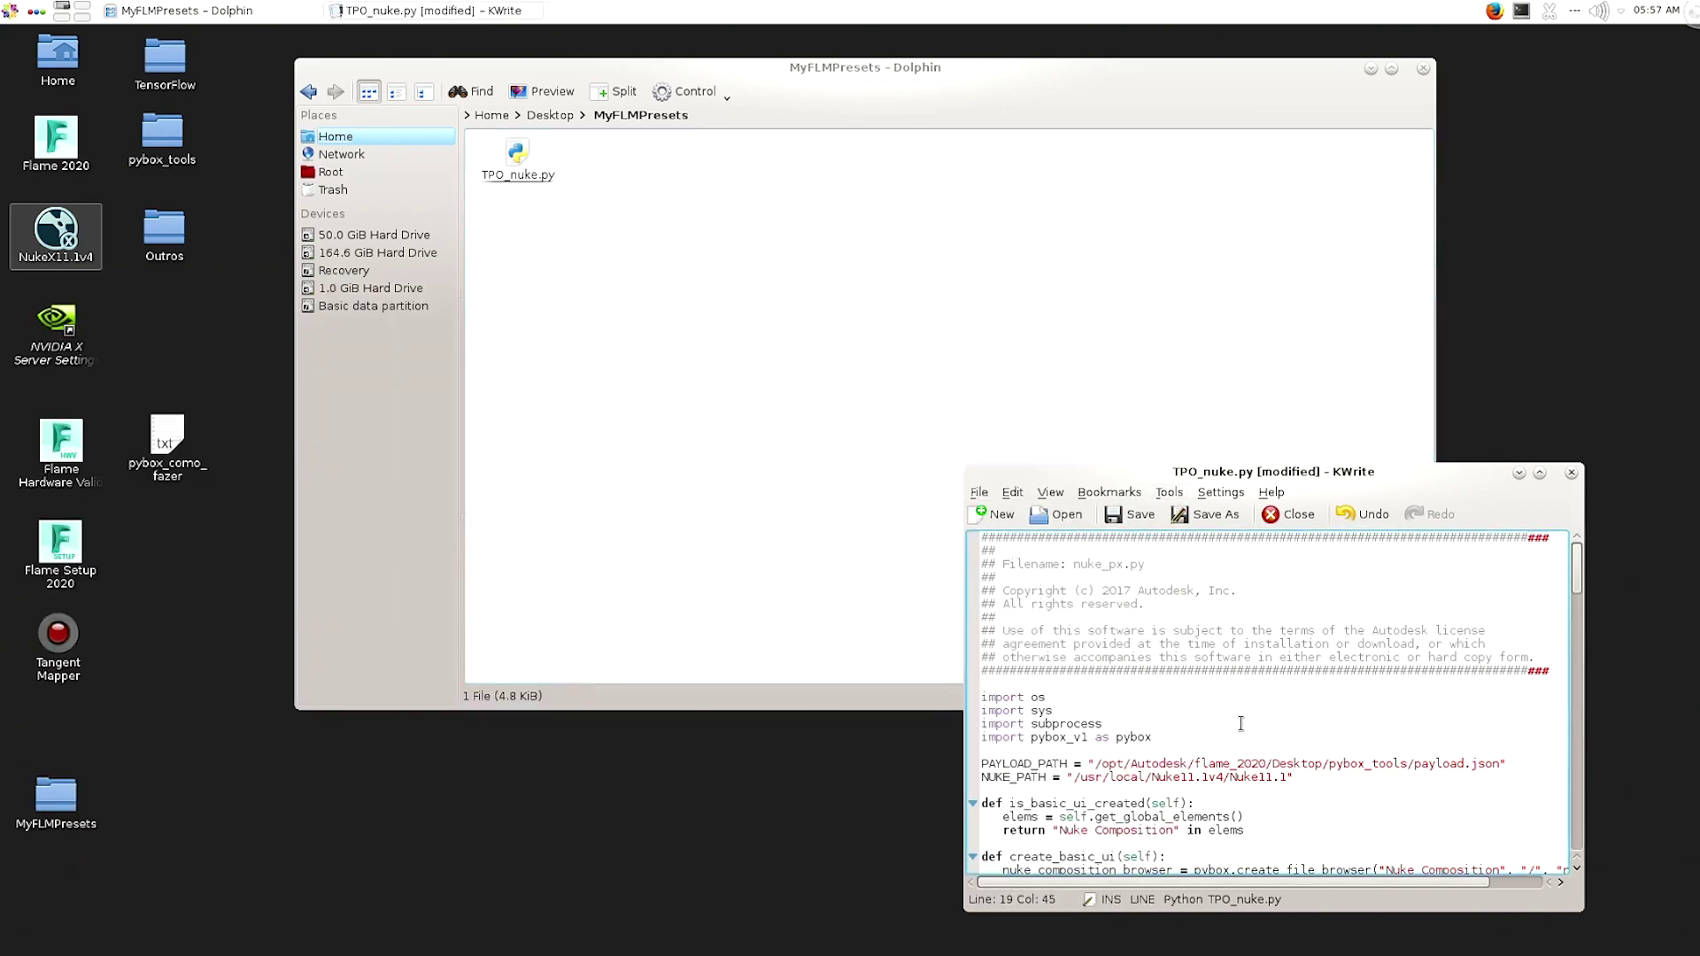
Check the Command path in the NukeX11.1v4 launcher's Application properties, then return to TPO_nuke.py.
right_click(59, 236)
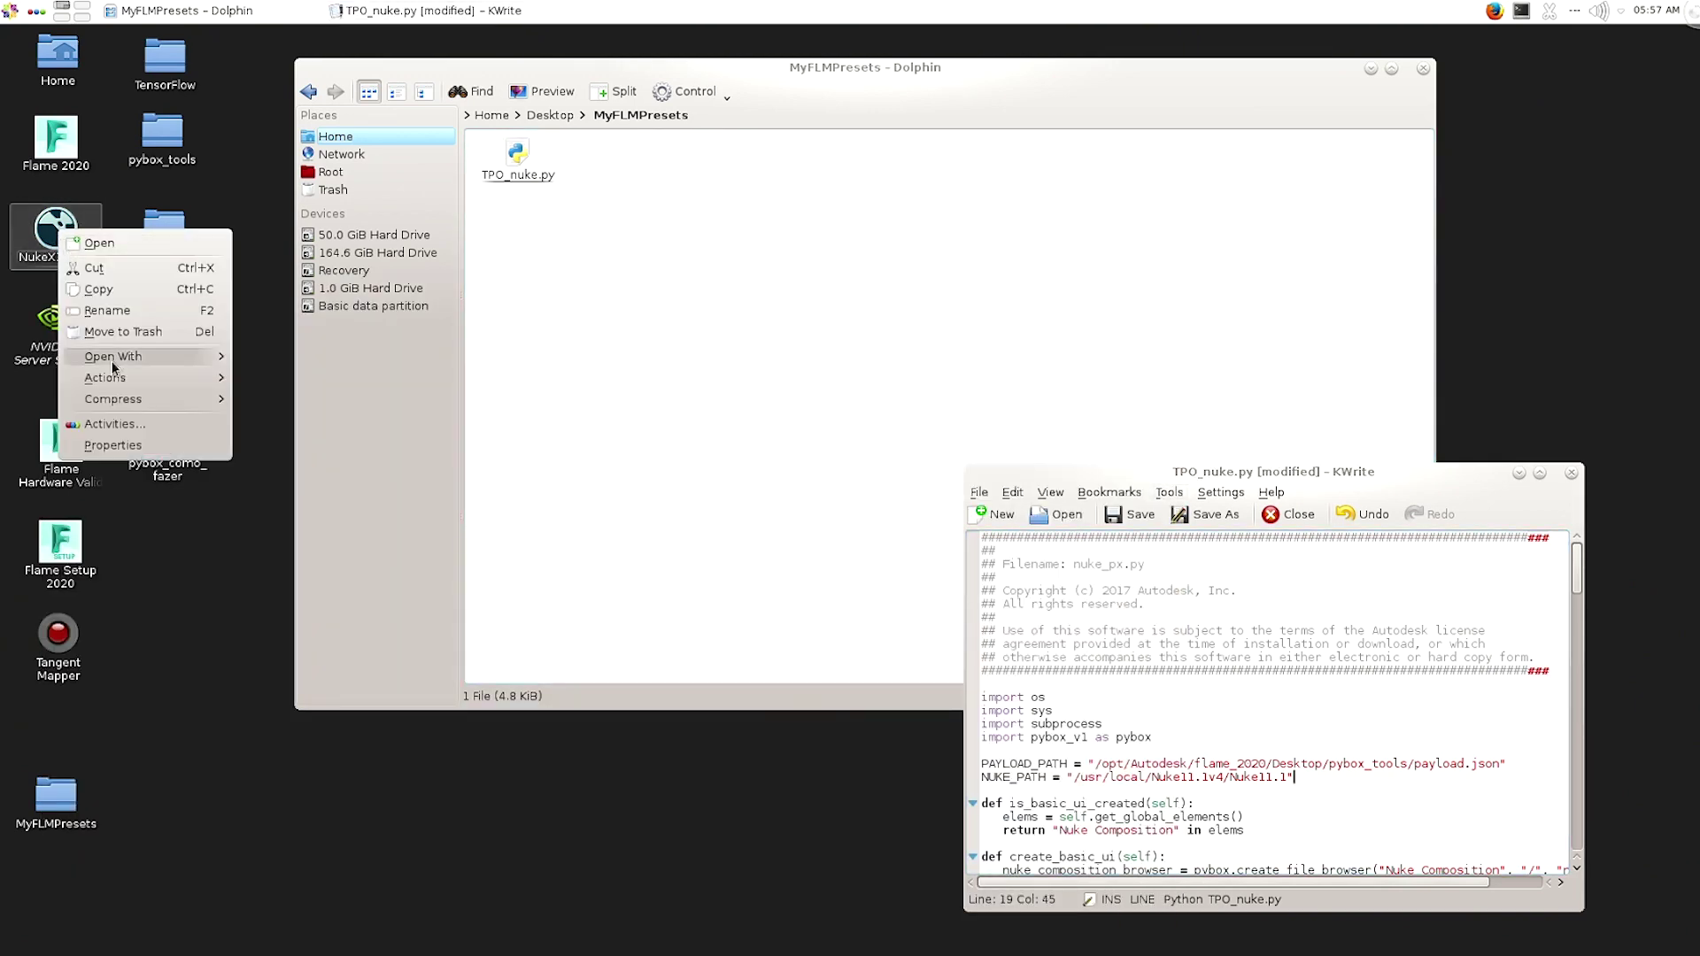
click(164, 441)
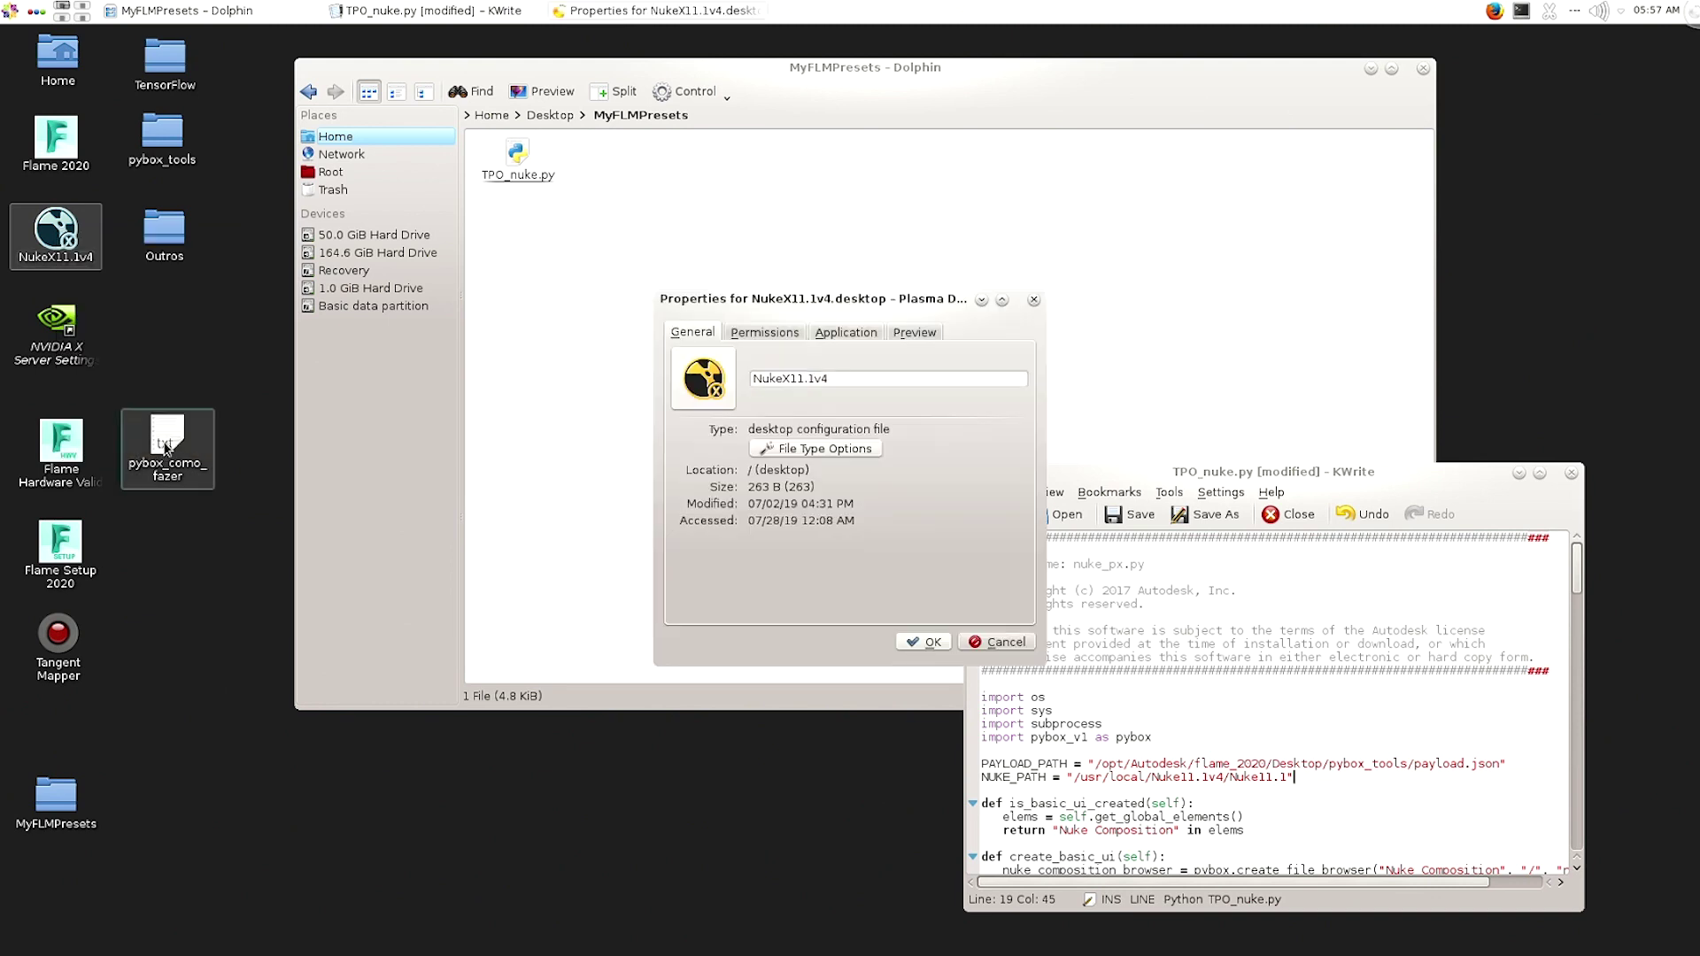
click(779, 331)
click(845, 332)
click(875, 407)
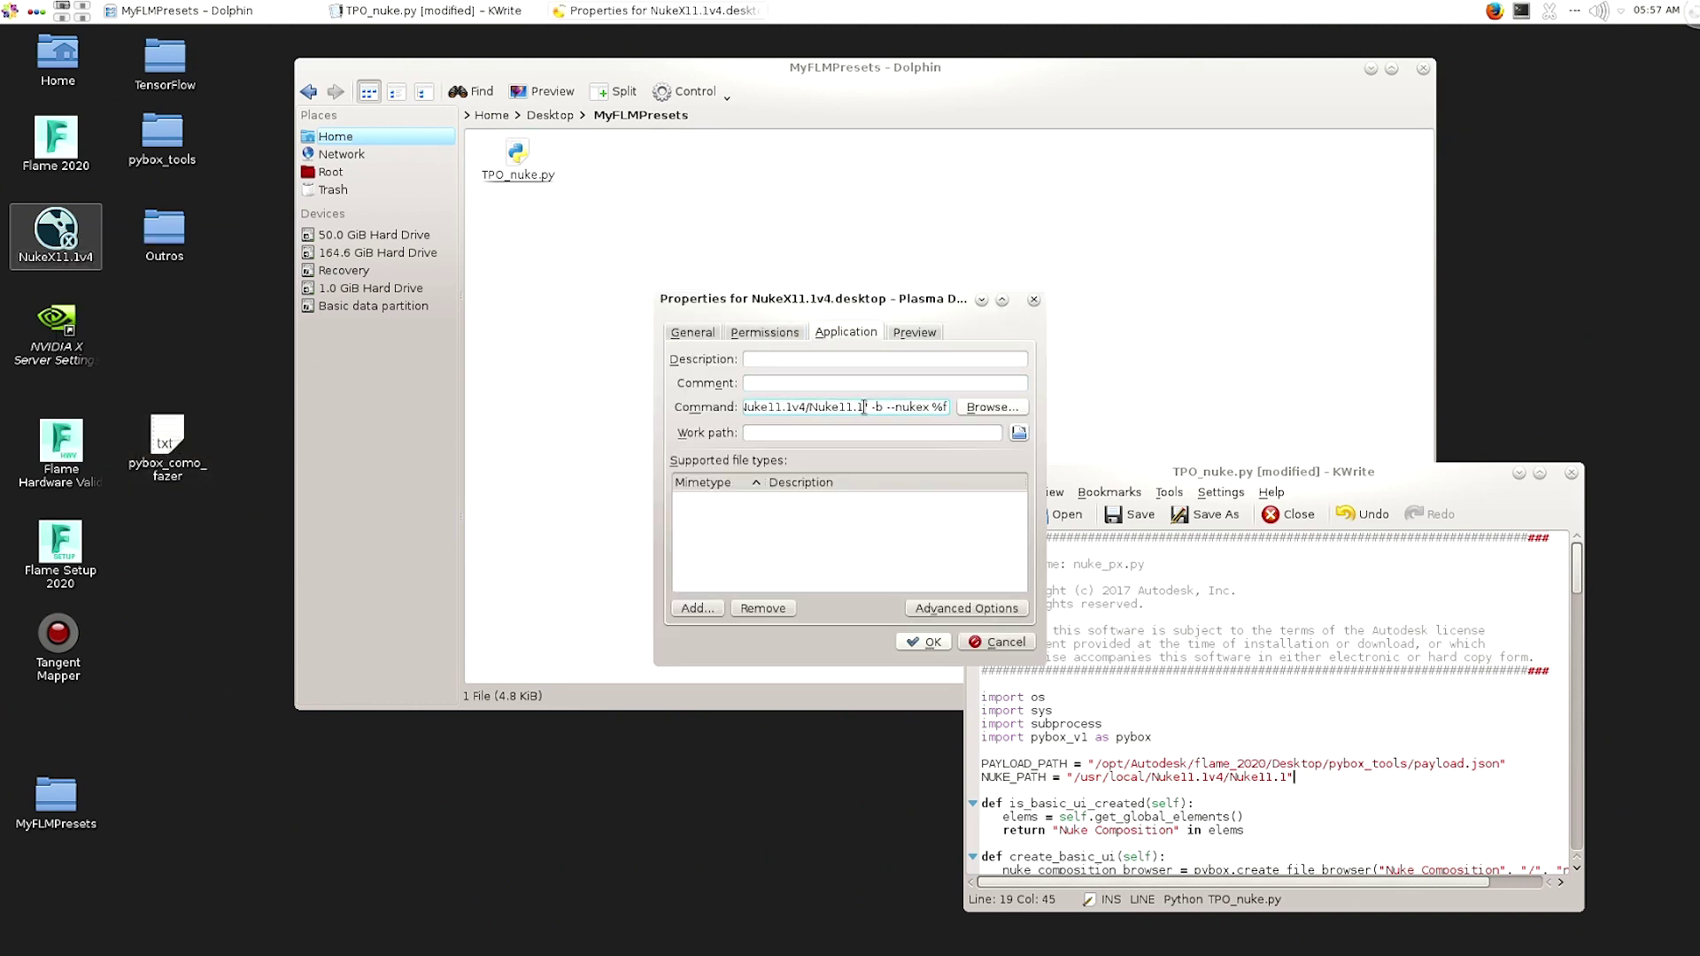
drag(864, 408, 722, 409)
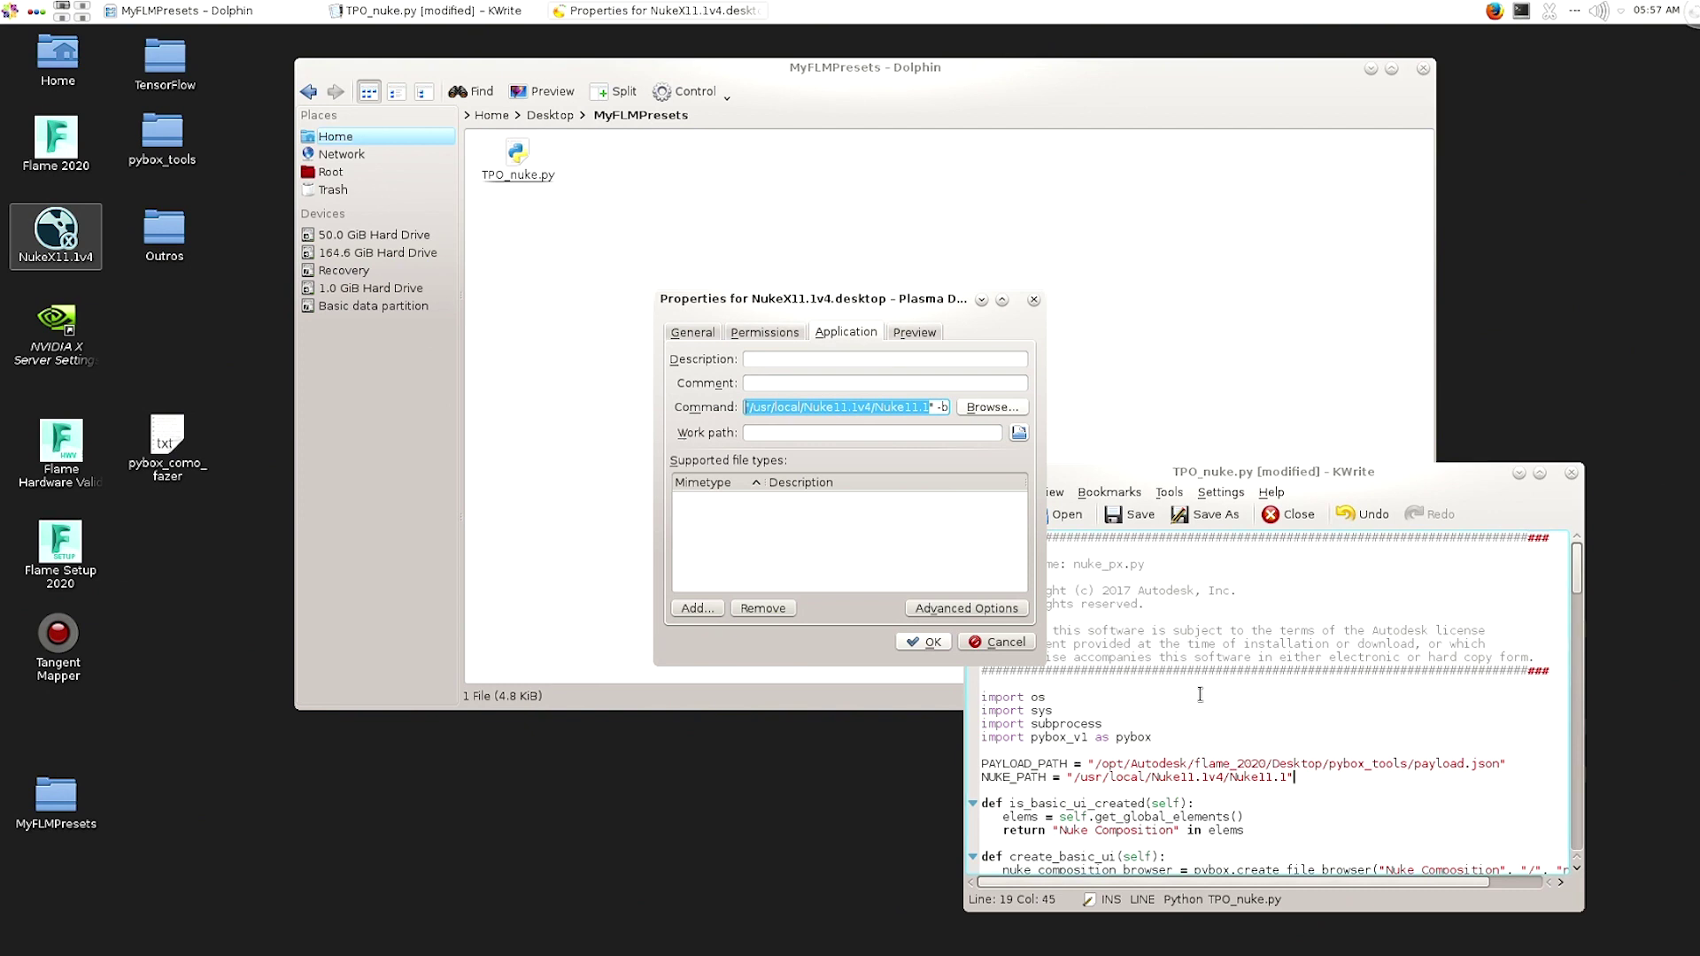
click(1033, 299)
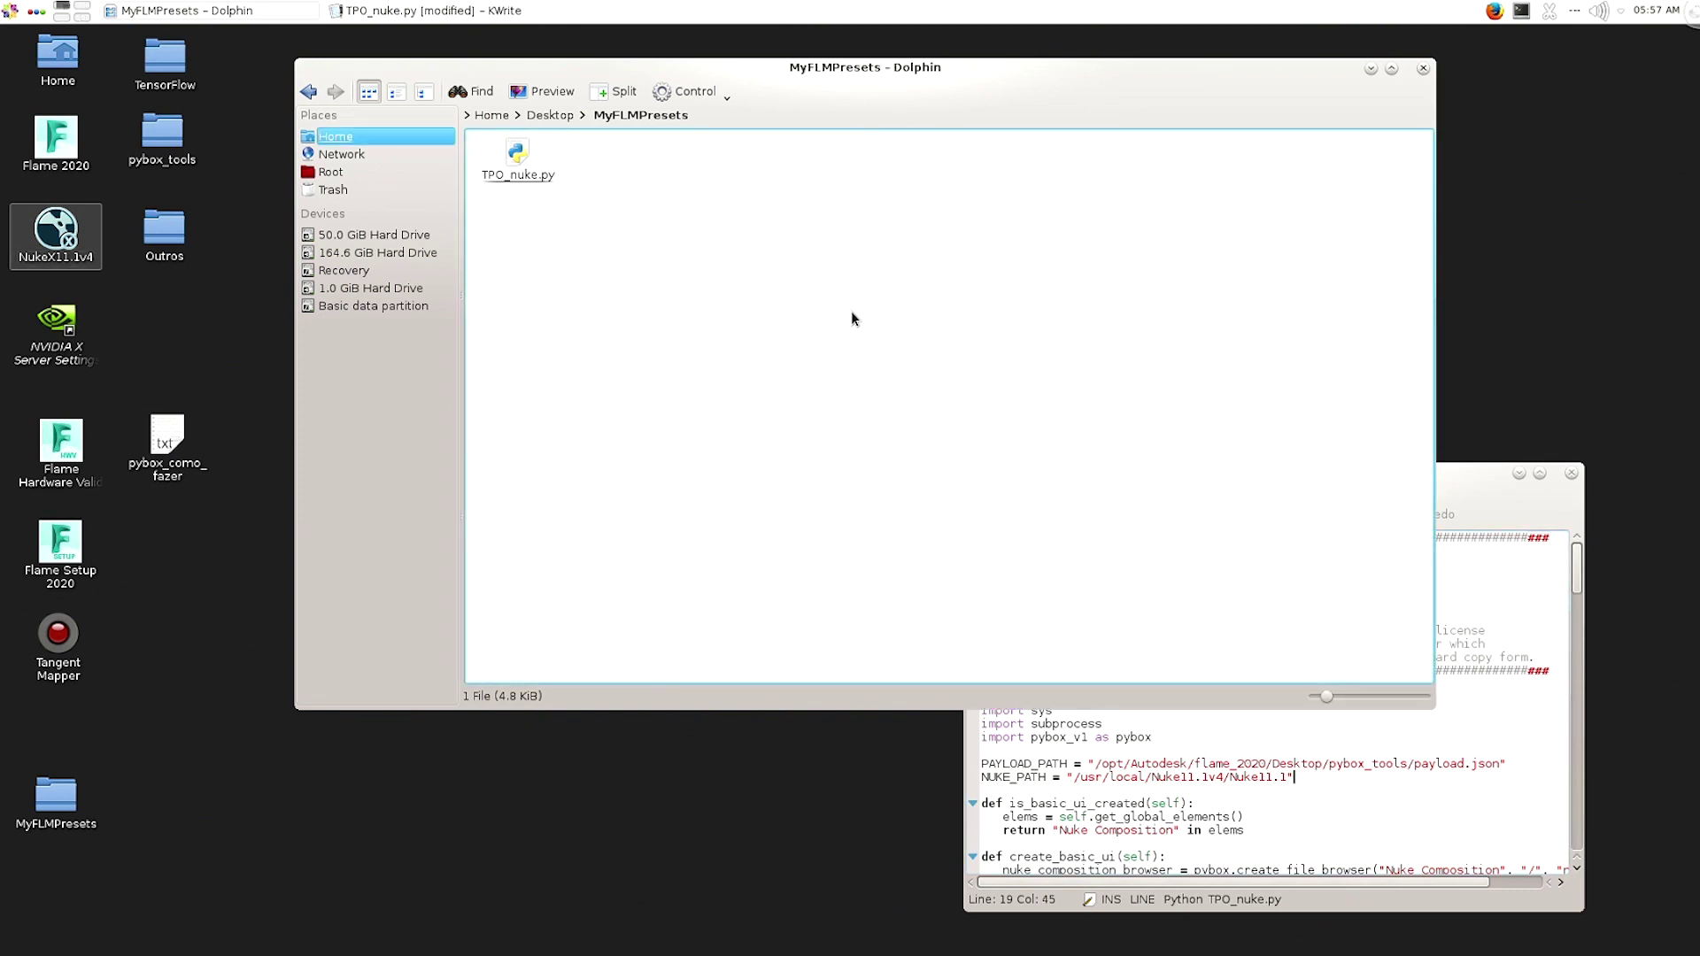
click(1503, 760)
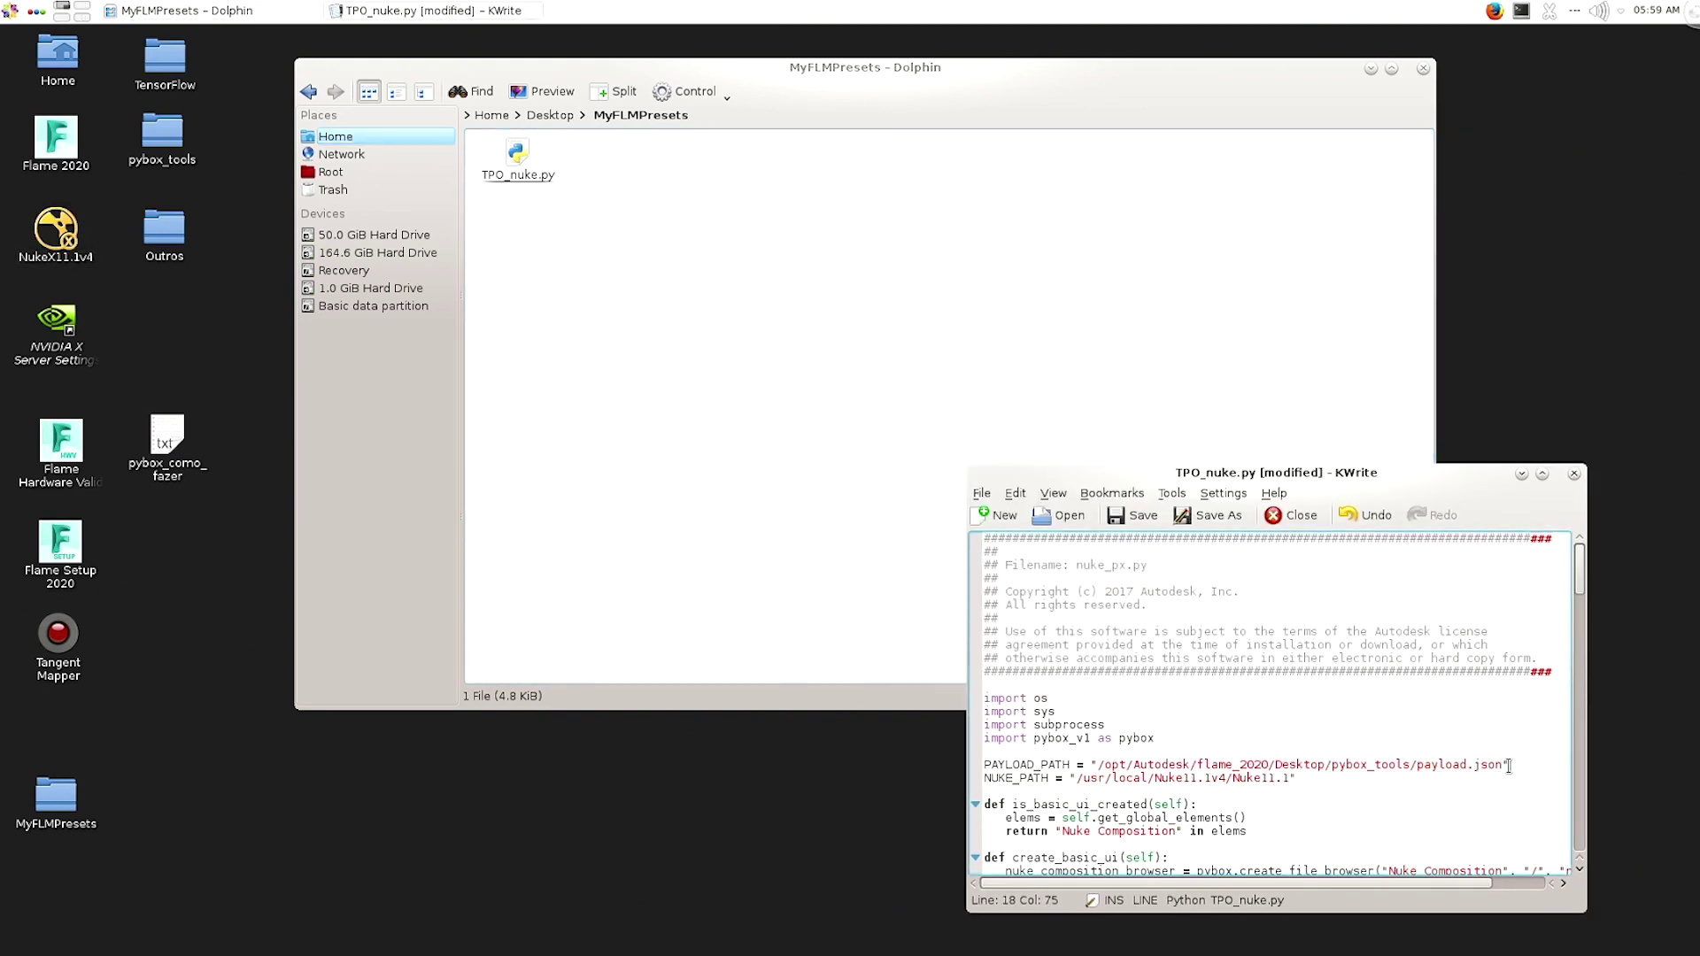
Copy payload.json from pybox_tools and paste it into the MyFLMPresets folder.
drag(1509, 766, 988, 763)
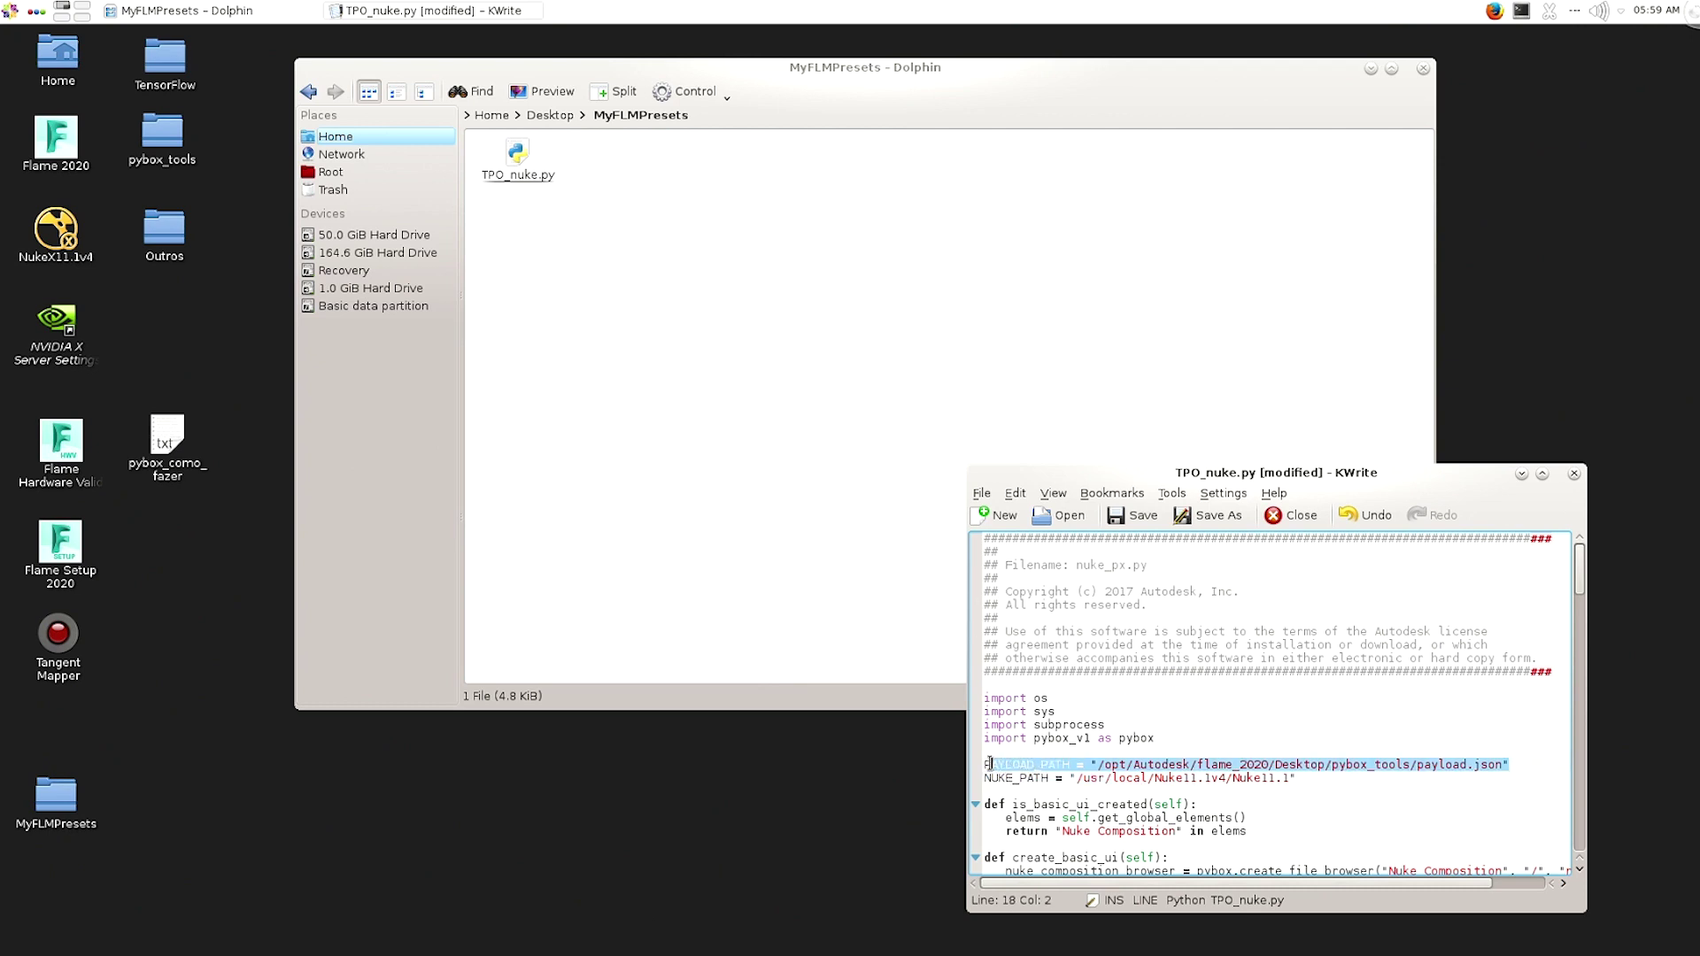
click(173, 143)
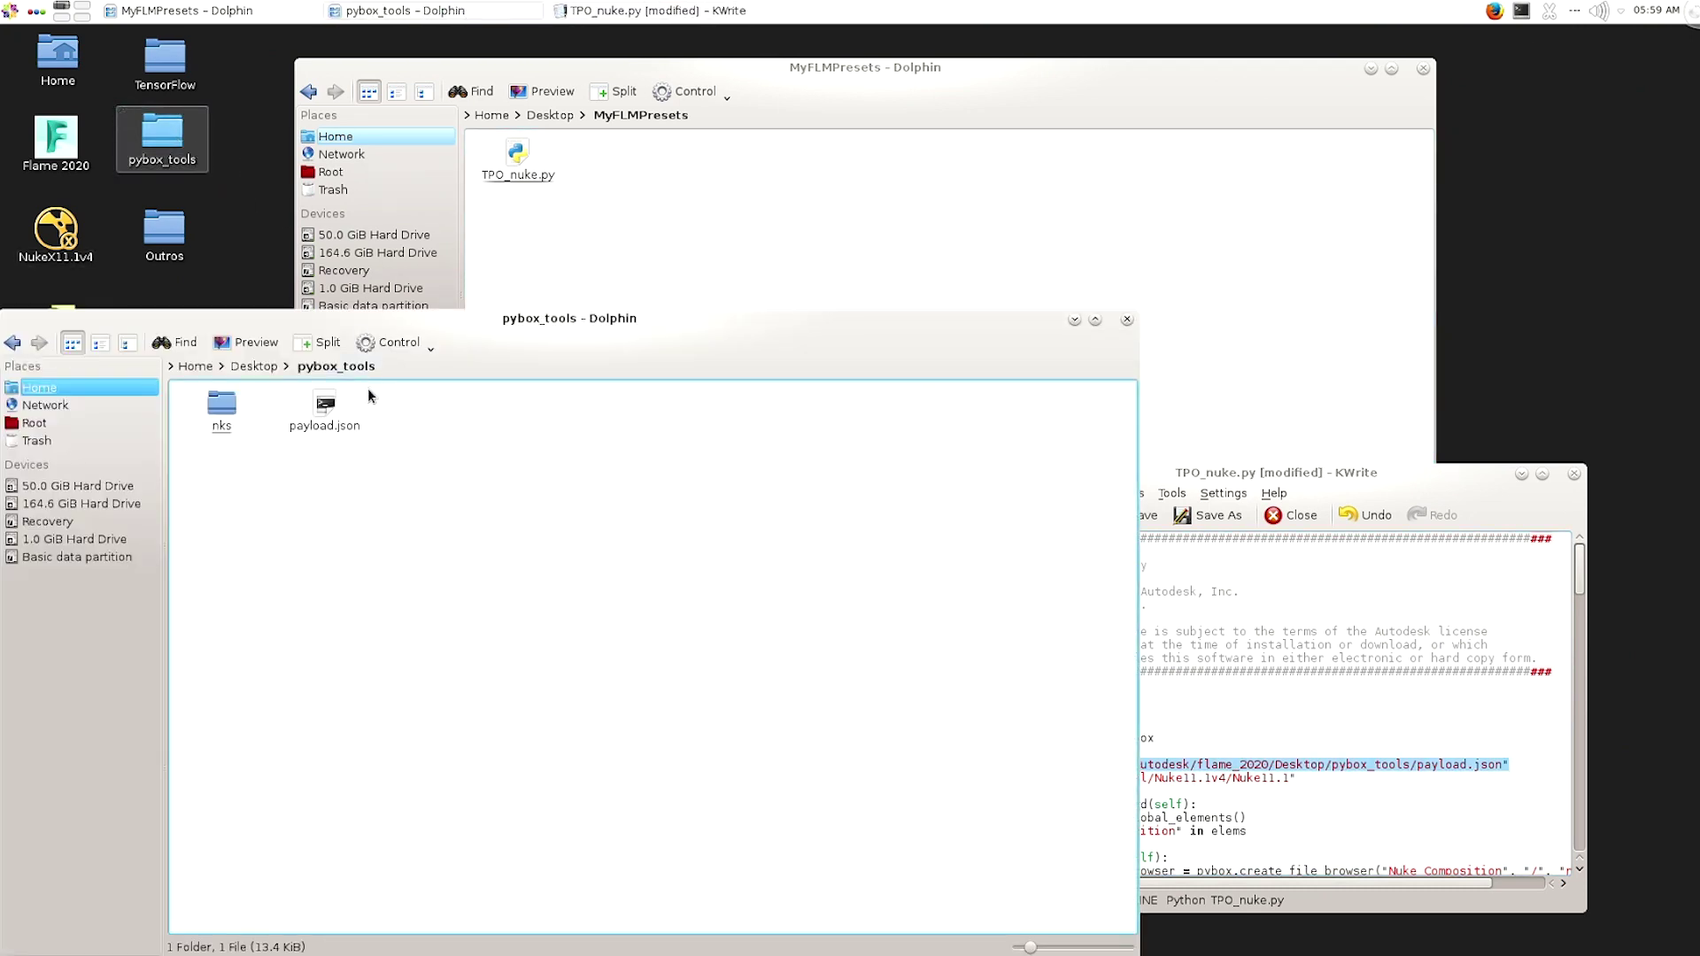
right_click(323, 412)
click(404, 452)
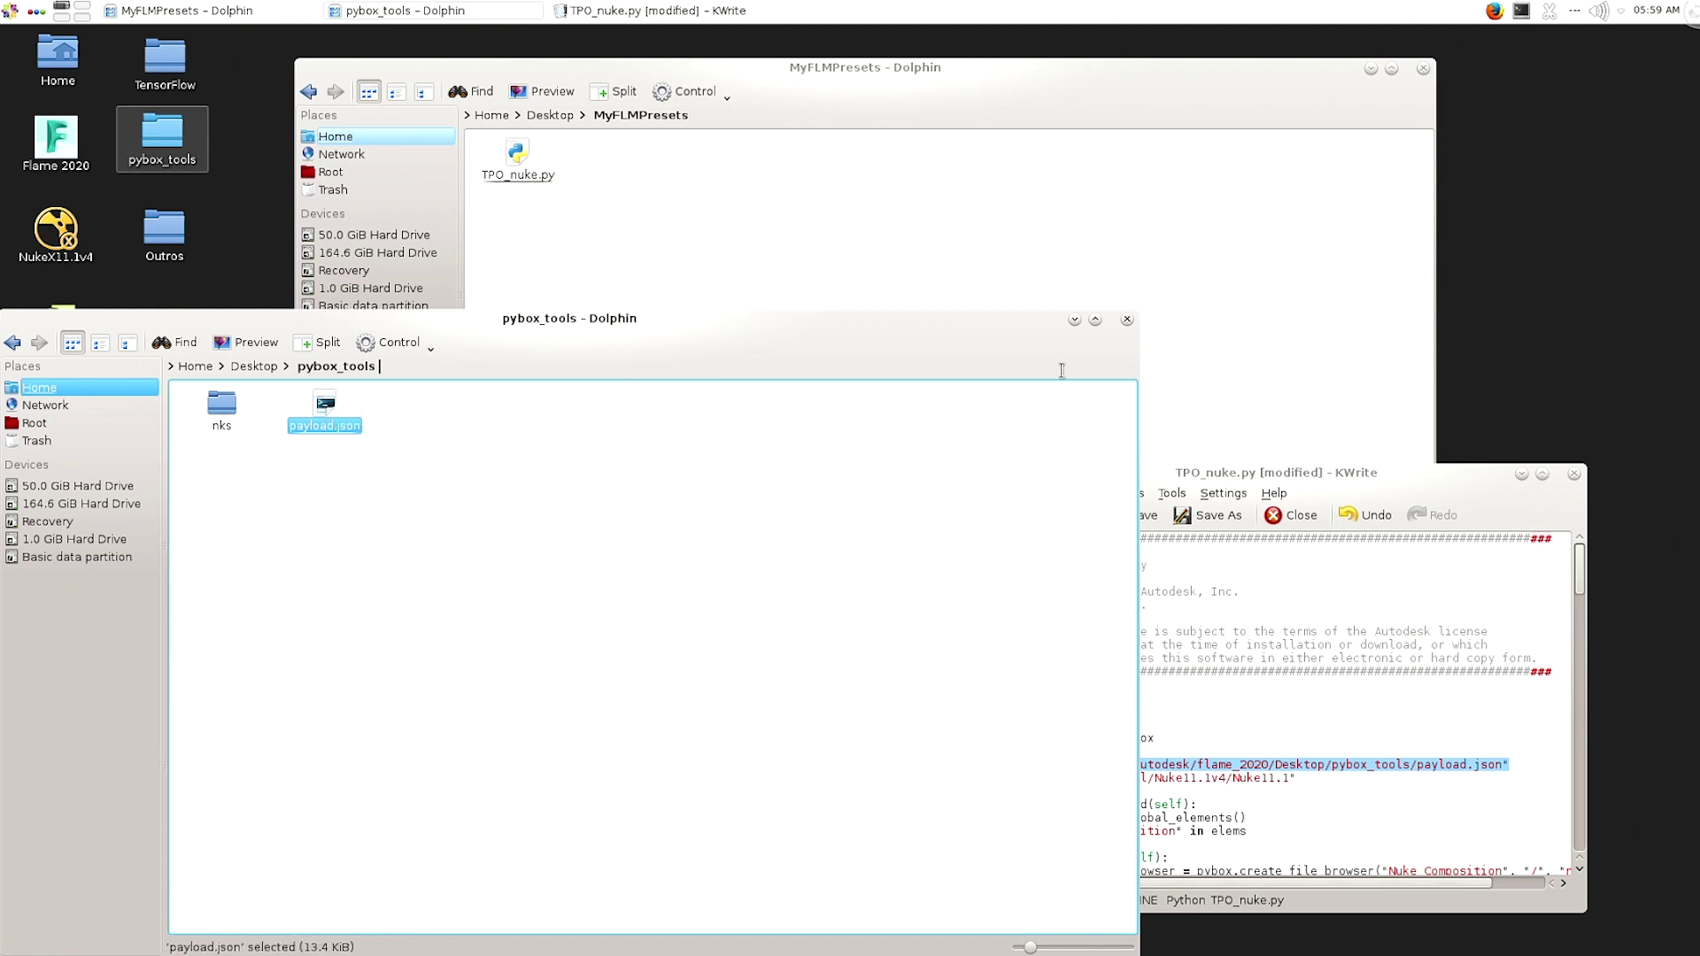
click(1127, 321)
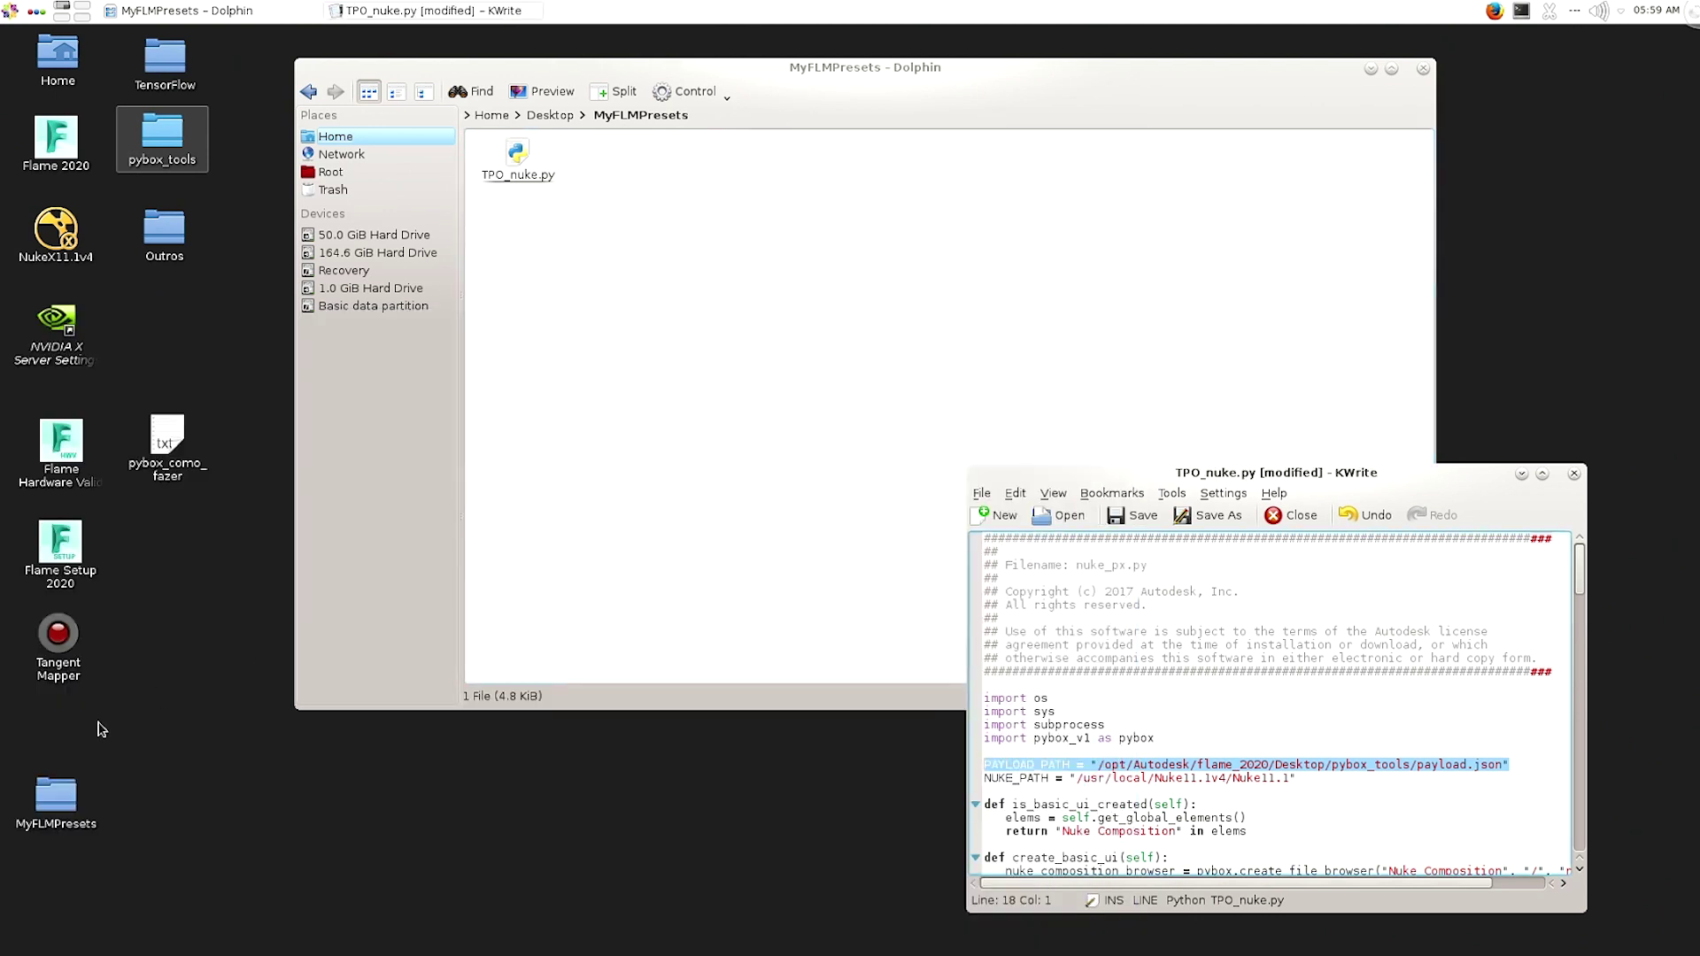
click(71, 788)
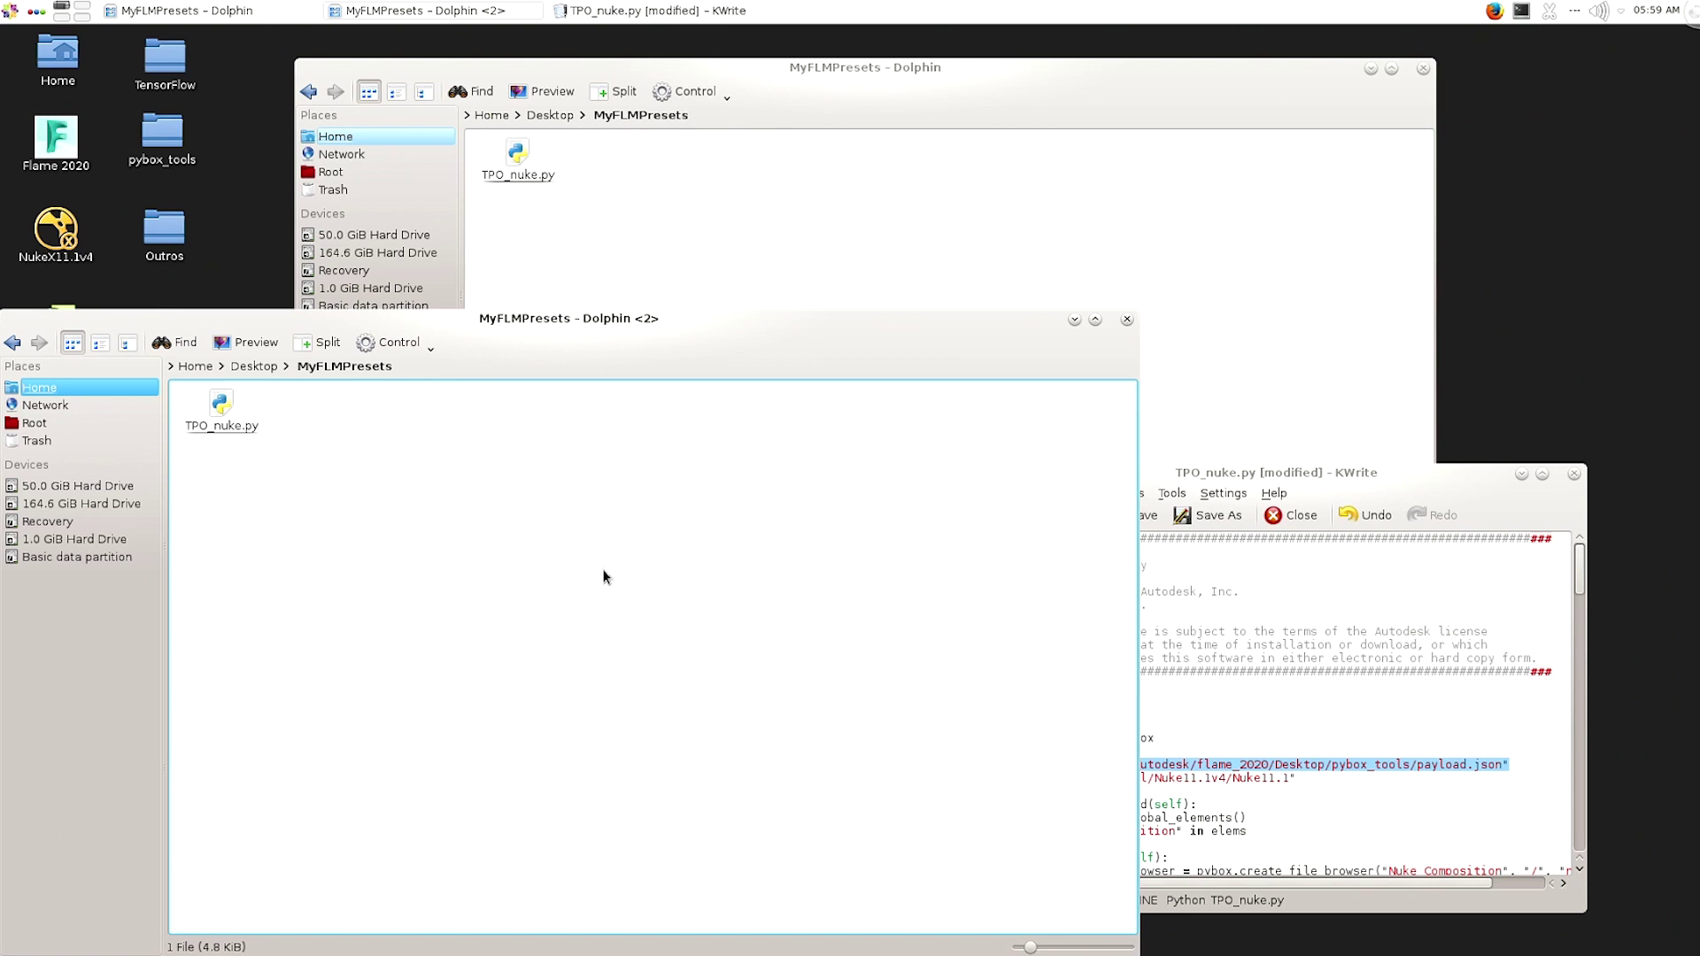
right_click(603, 576)
click(708, 678)
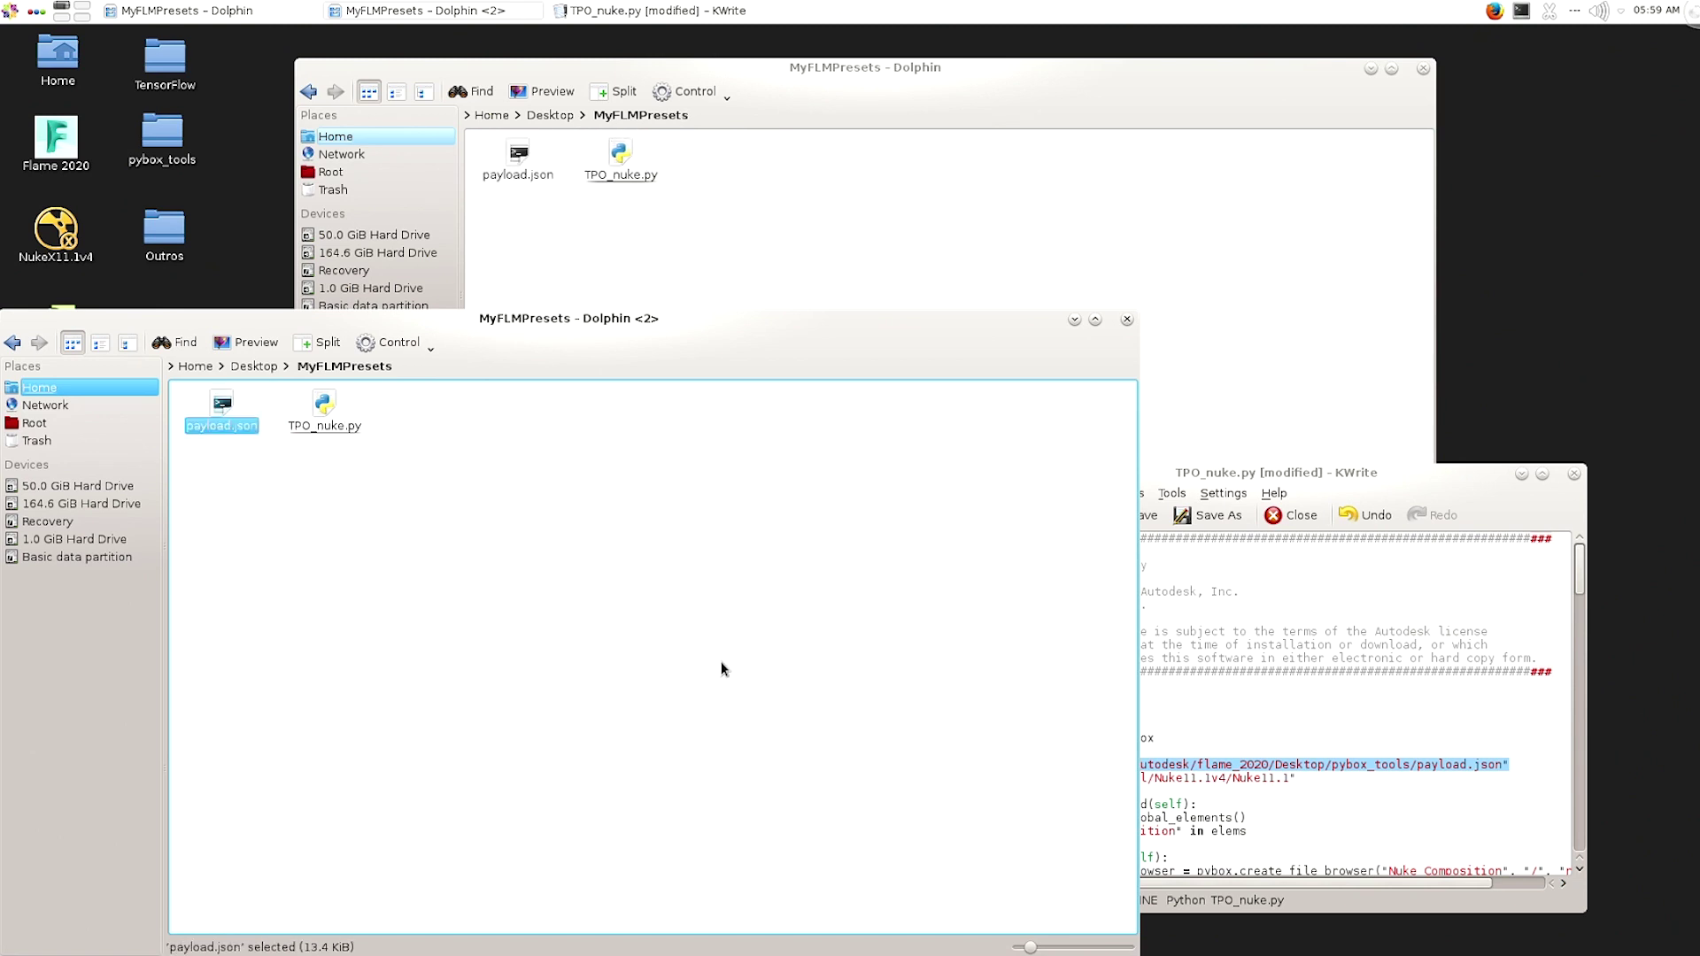
click(1423, 69)
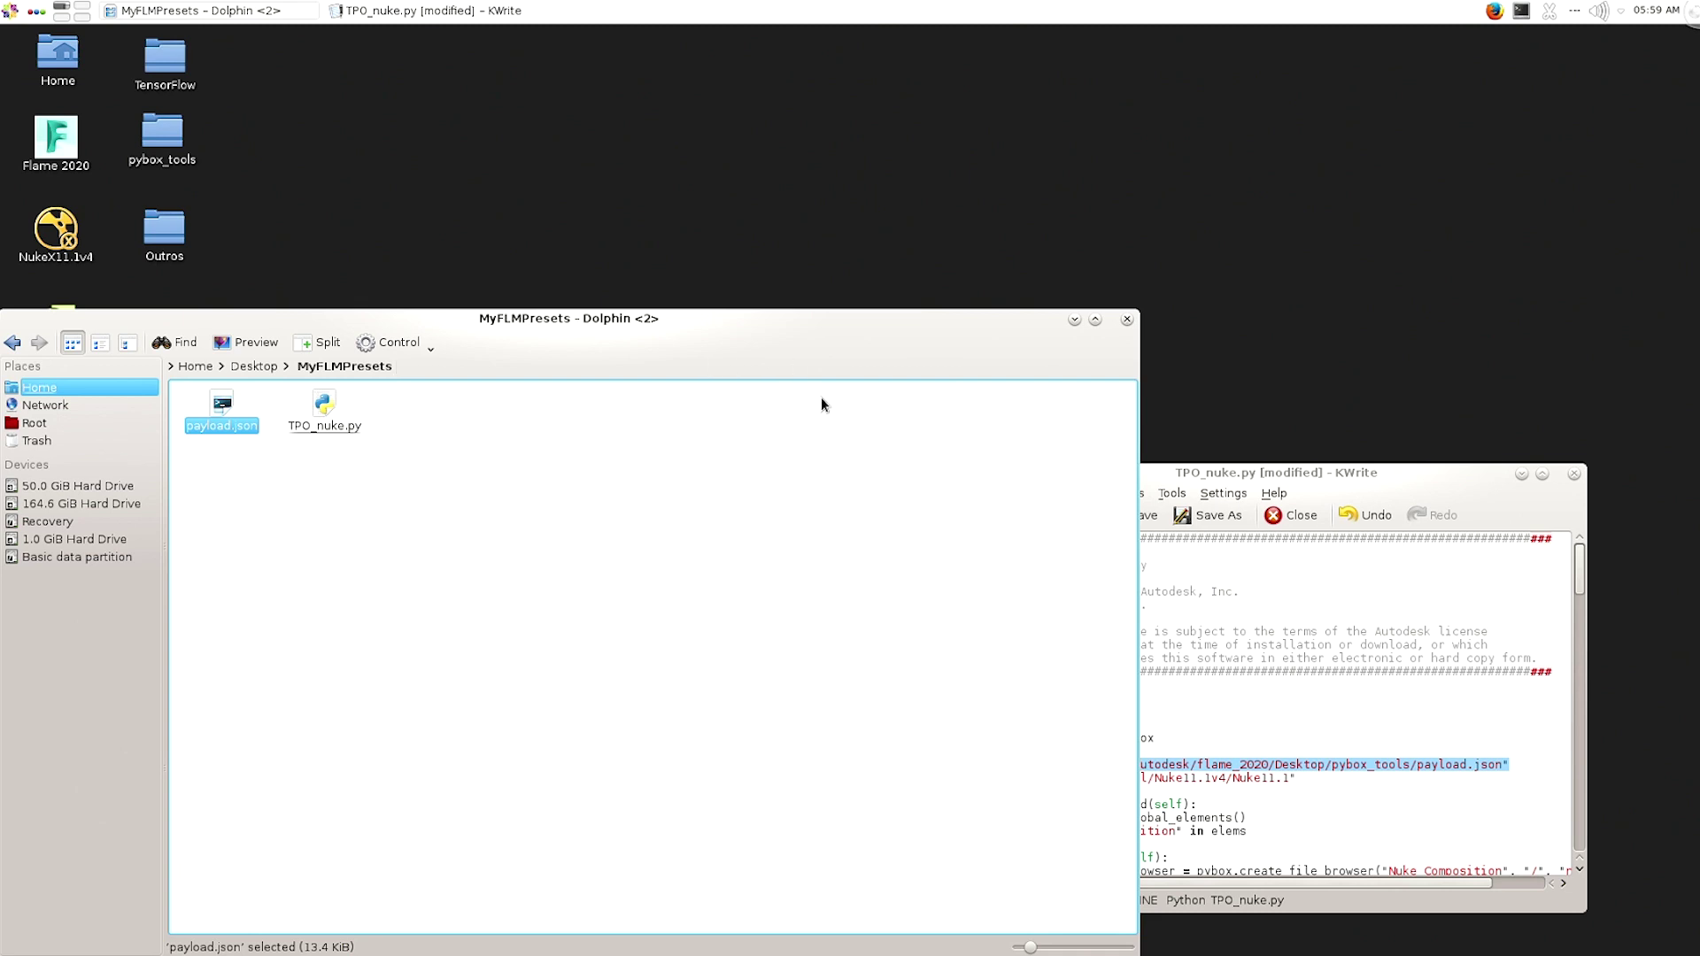
Open payload.json in KWrite to review its contents, then close it.
drag(823, 338, 1010, 111)
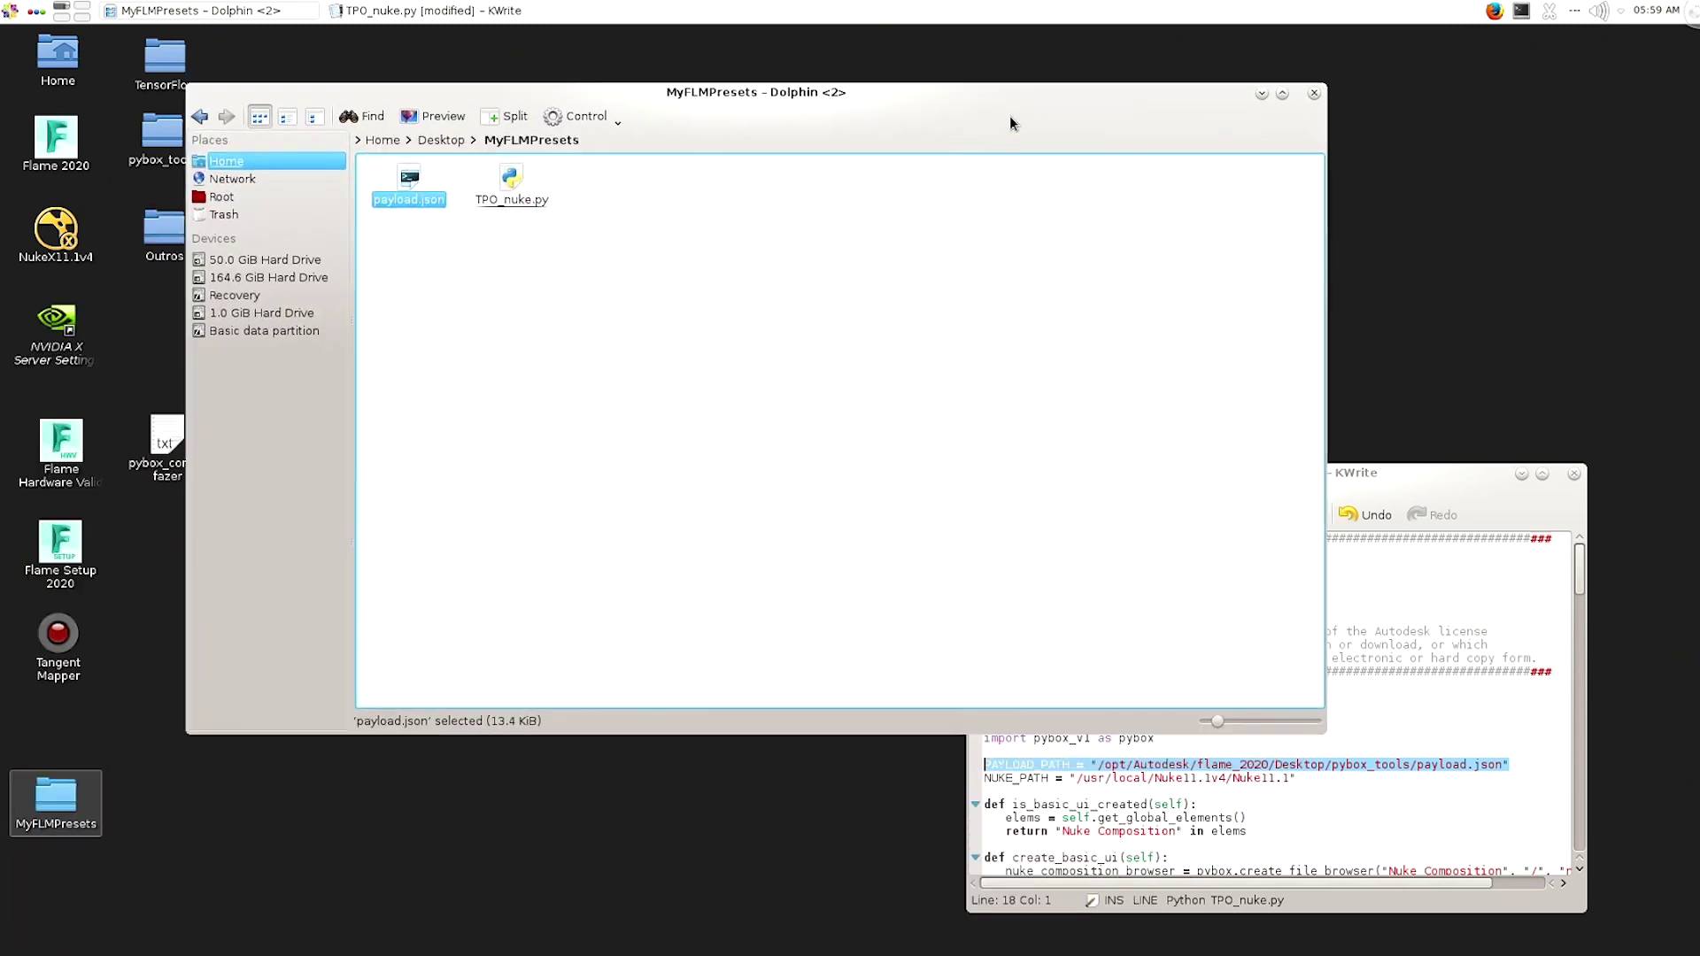
right_click(413, 178)
mouse_move(566, 305)
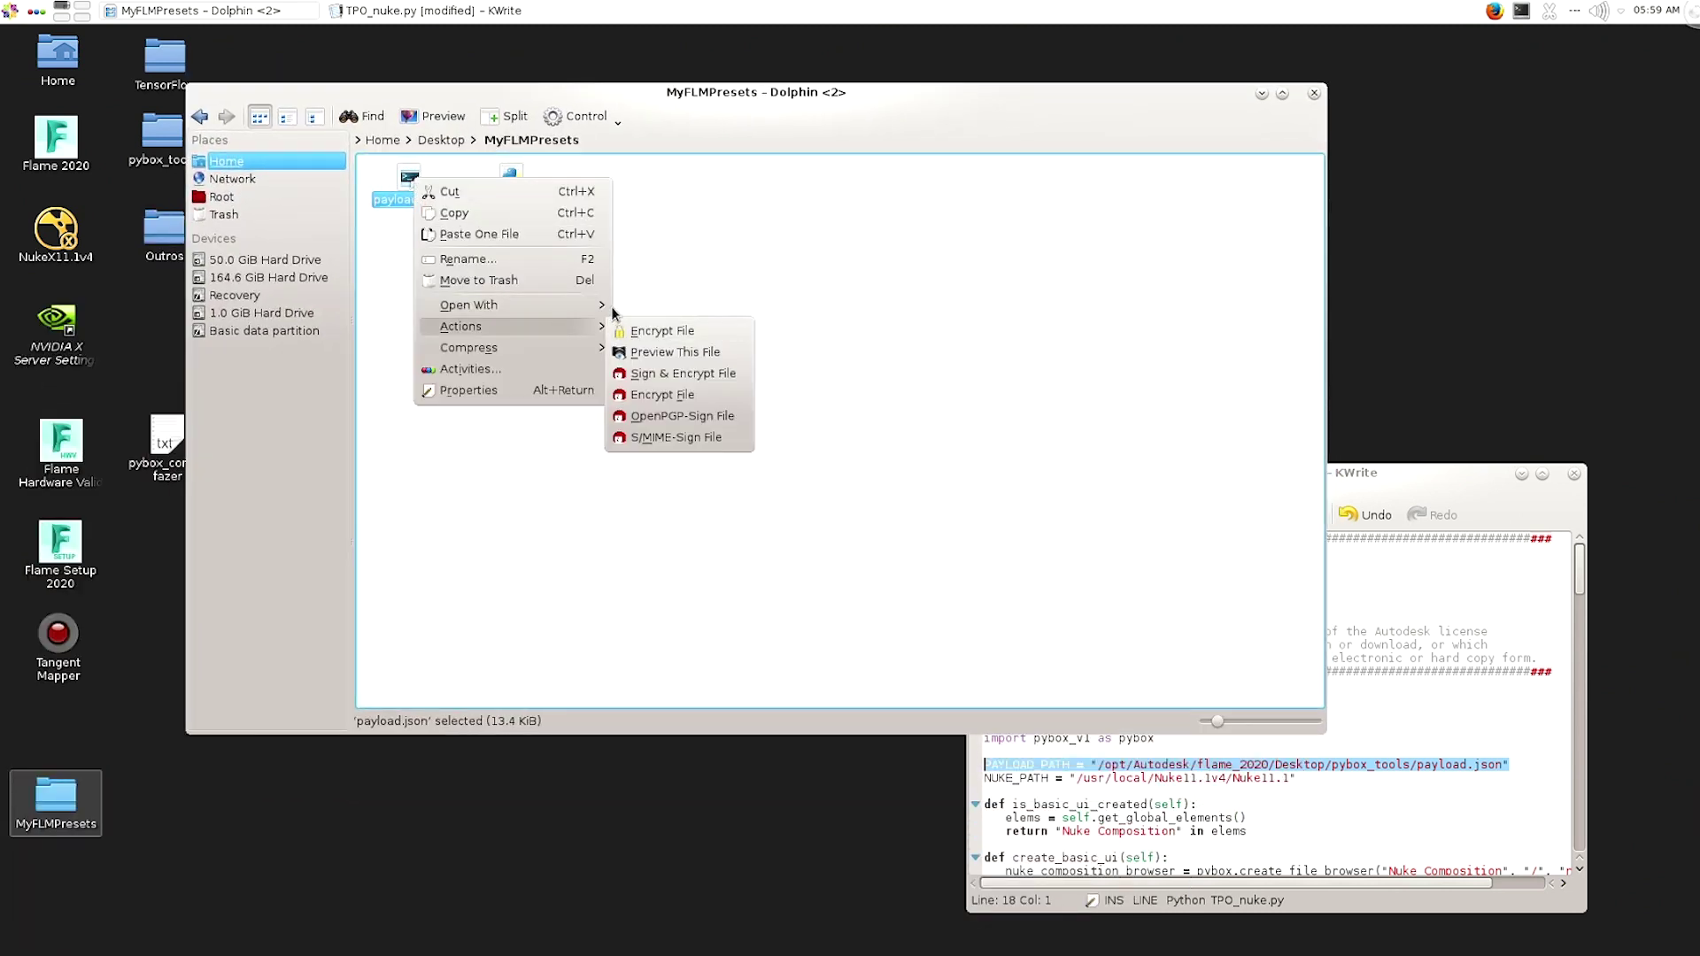
click(626, 310)
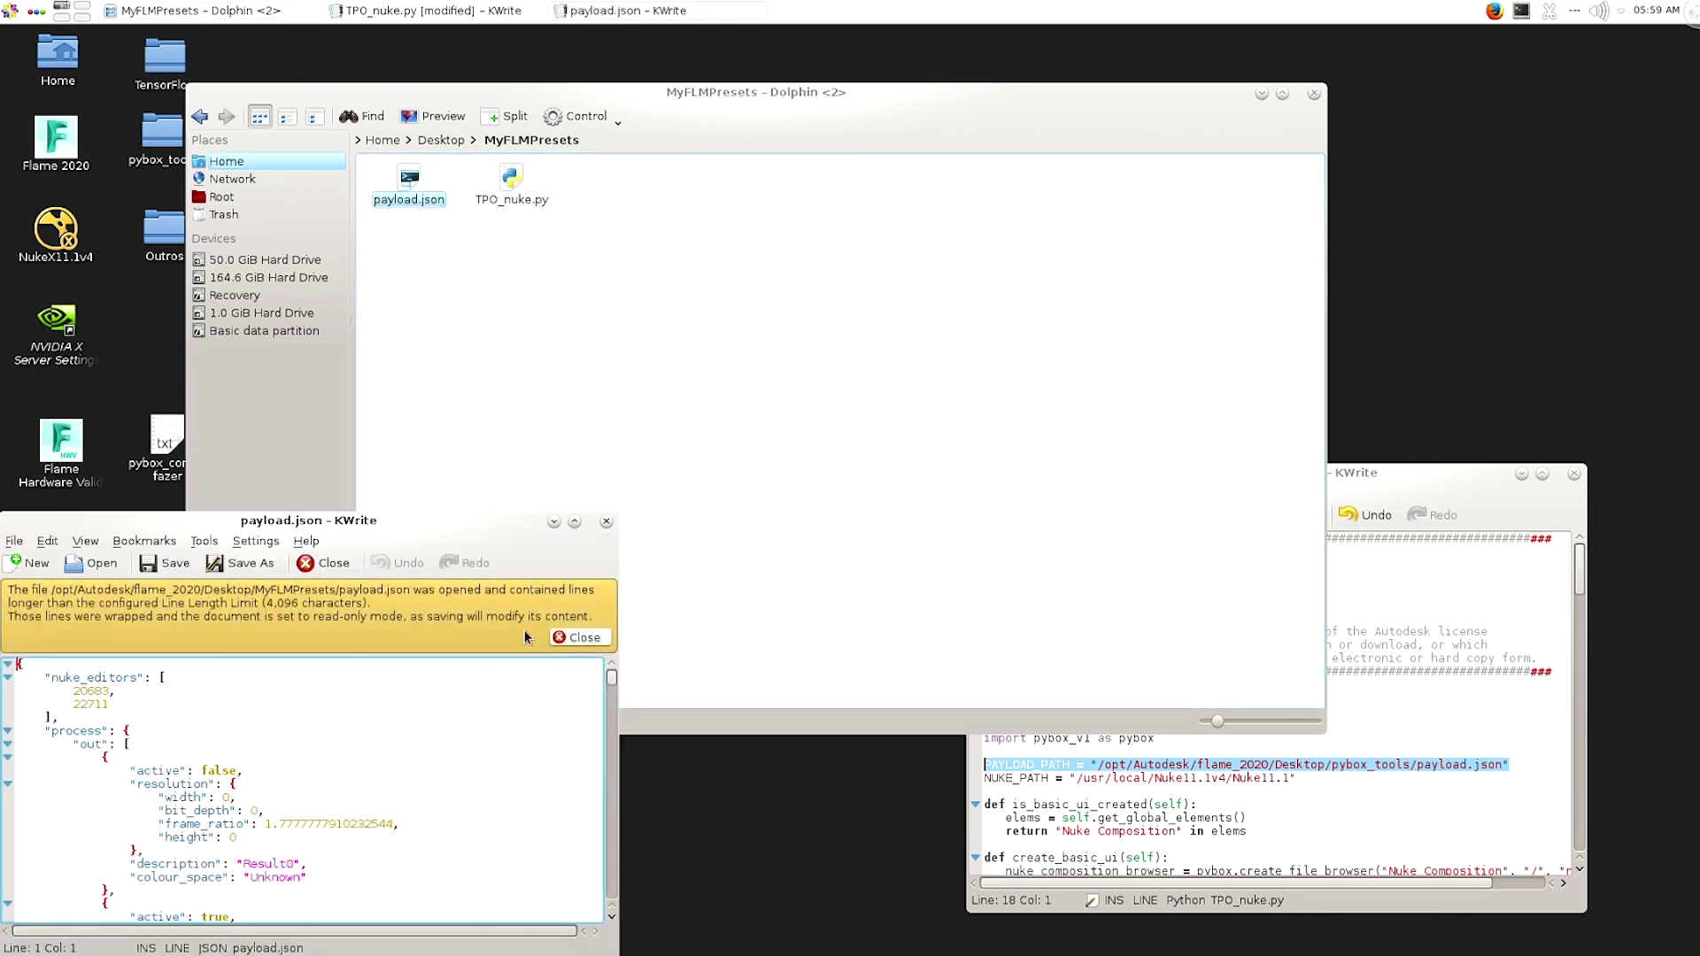
mouse_move(609, 676)
mouse_down()
mouse_move(611, 619)
mouse_move(608, 659)
mouse_up()
drag(231, 718, 196, 758)
drag(610, 655, 576, 911)
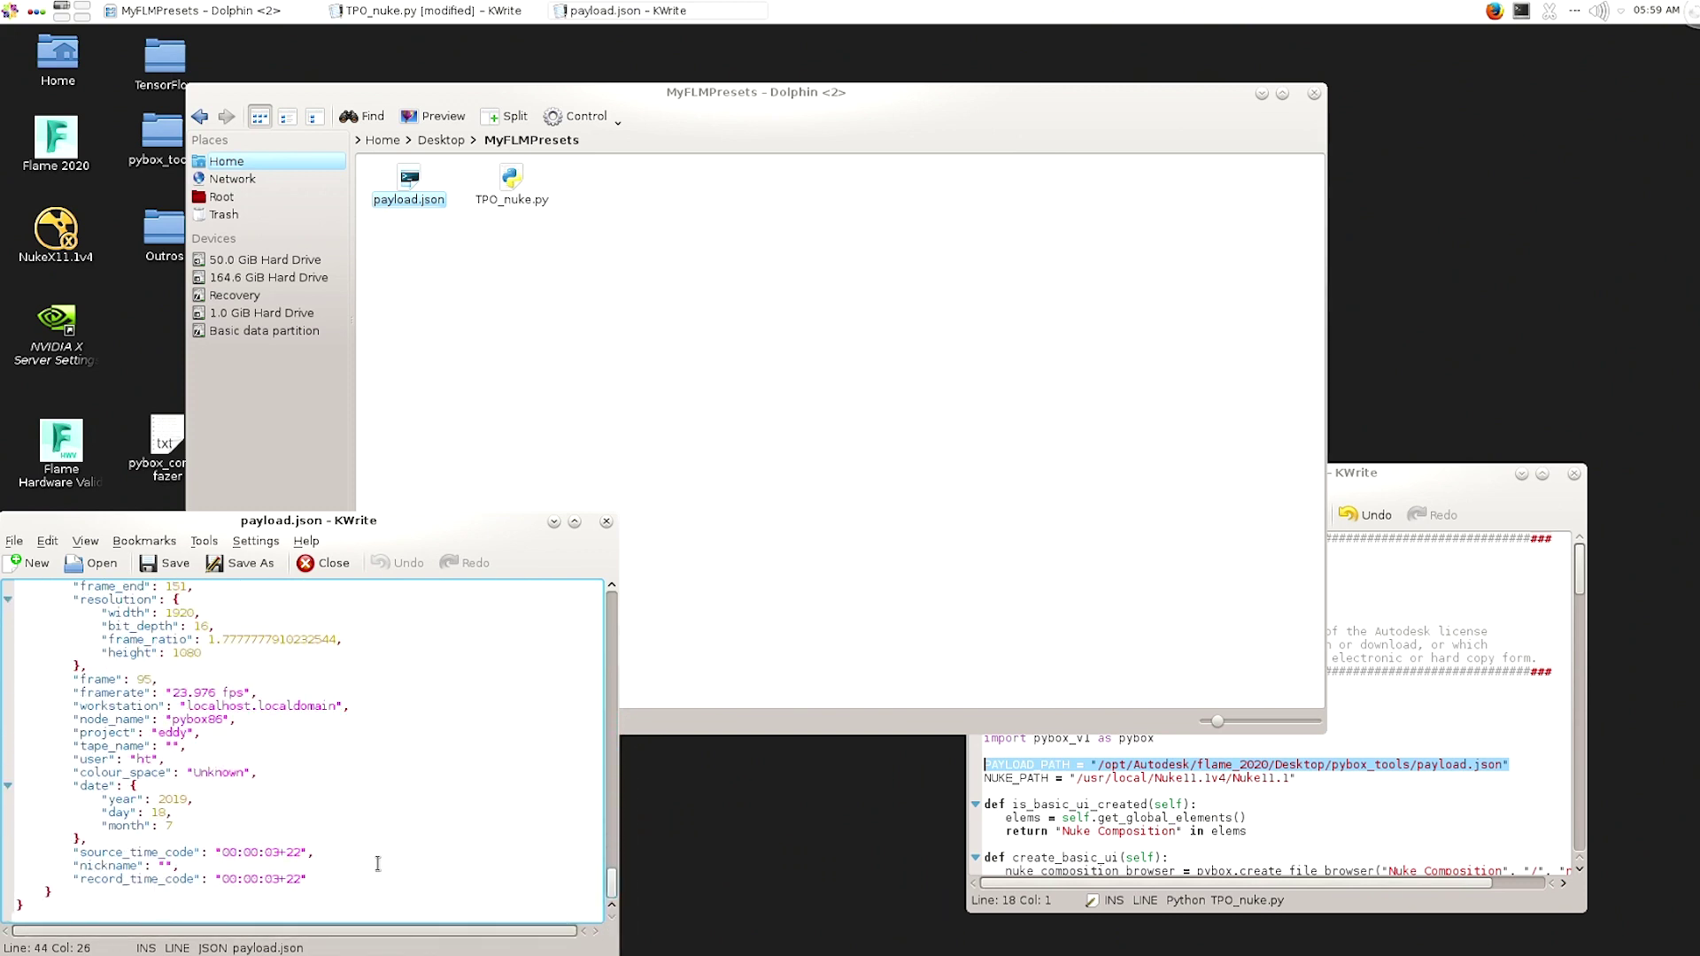
click(605, 520)
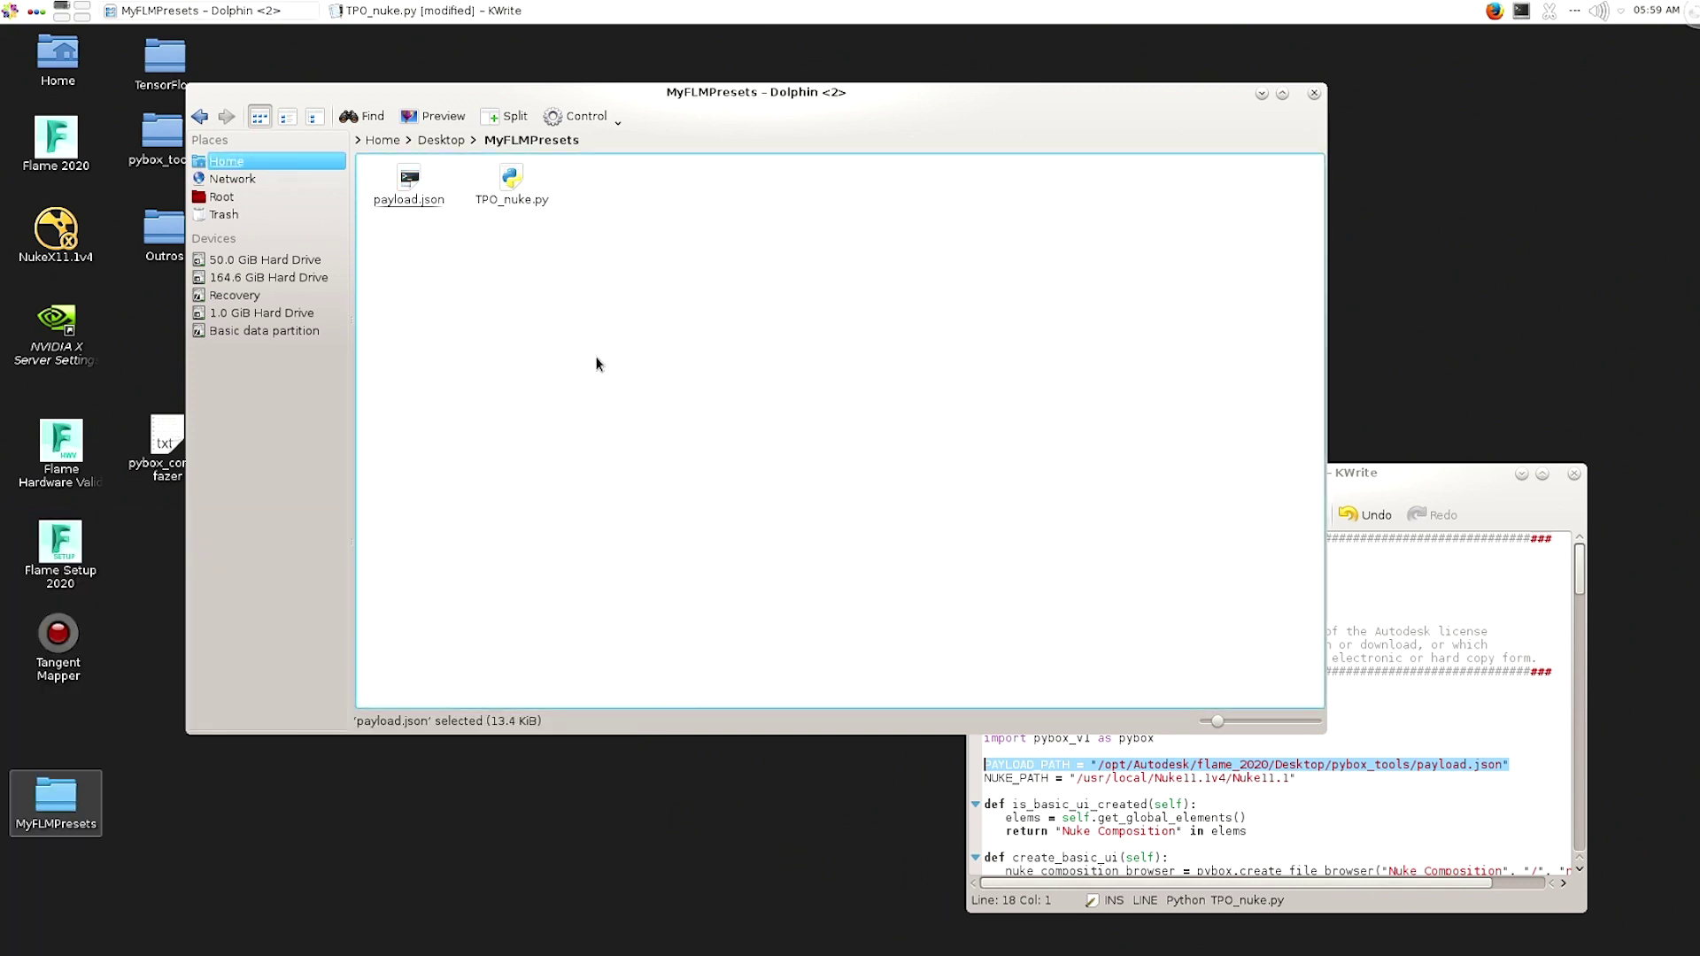
Select the /opt/Autodesk/flame_2020/Desktop/MyFLMPresets path in Dolphin's location bar.
drag(855, 136, 914, 133)
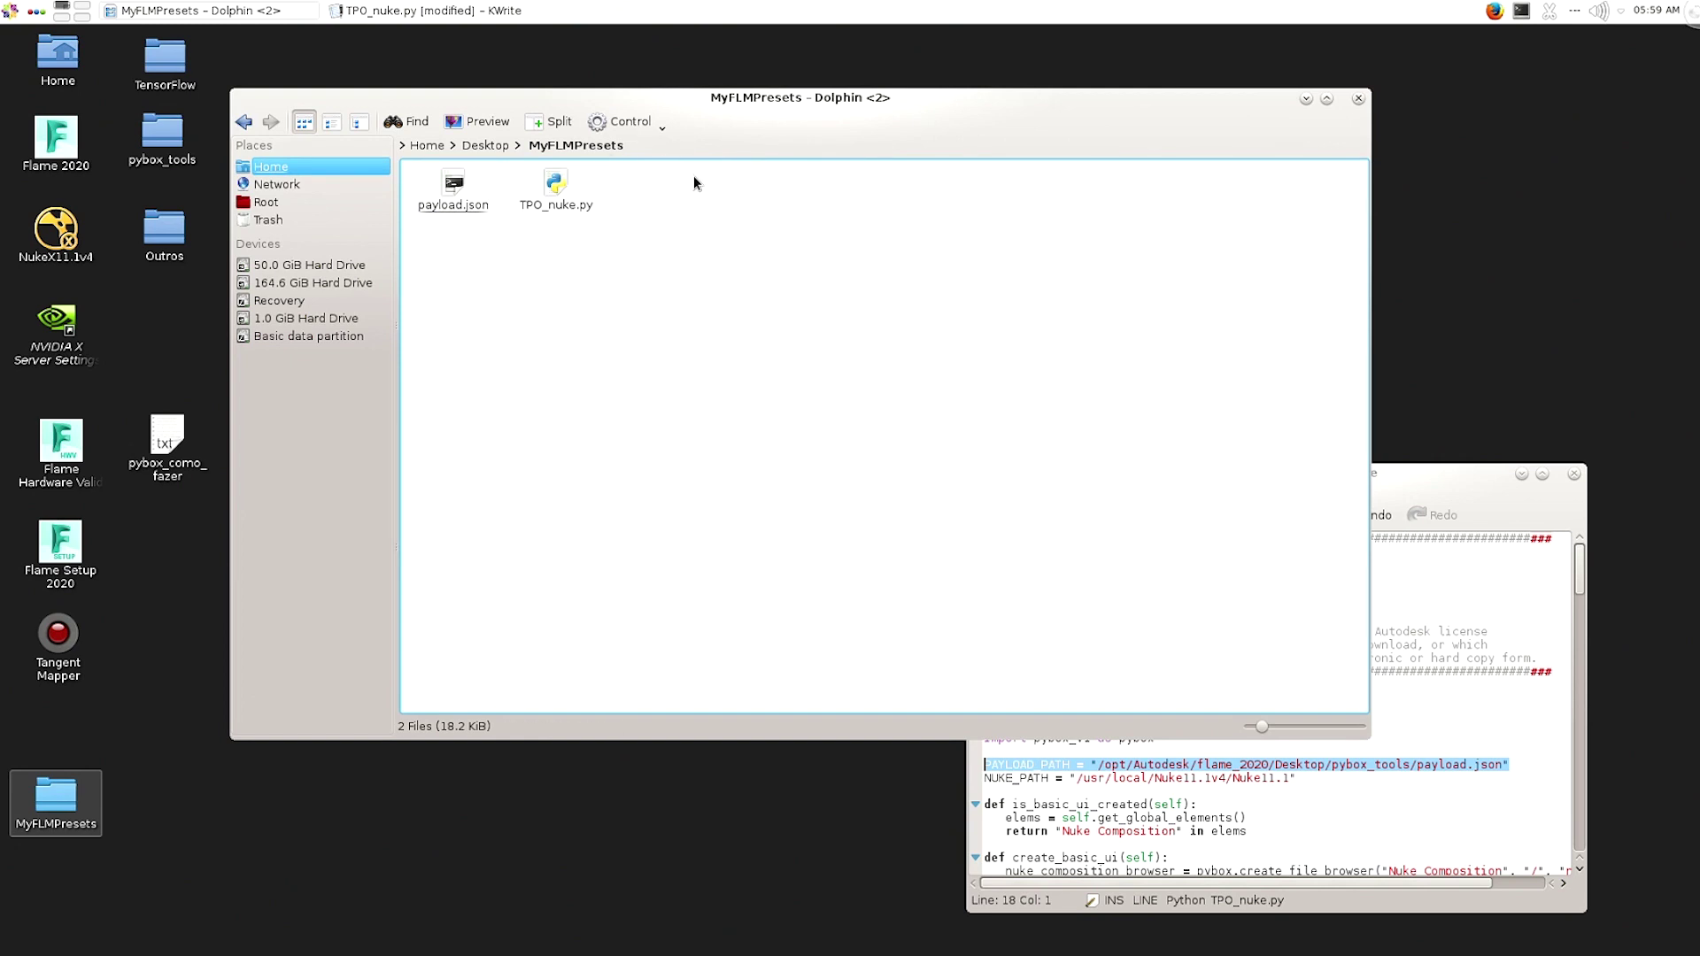
click(691, 152)
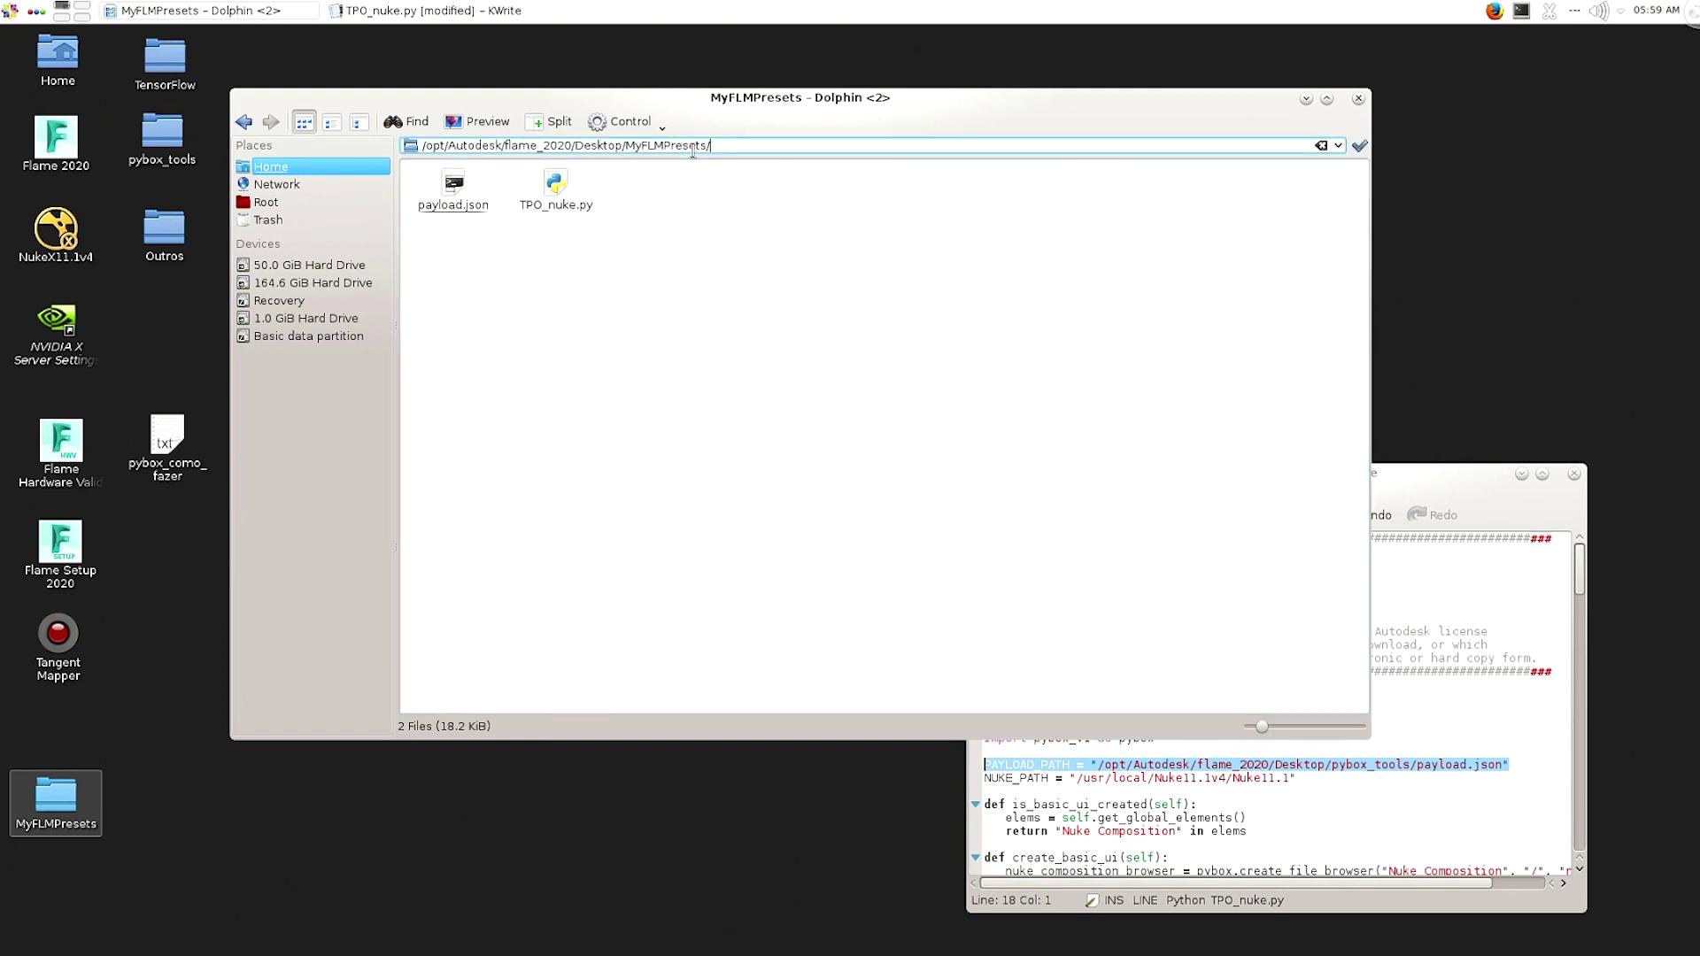
triple_click(740, 145)
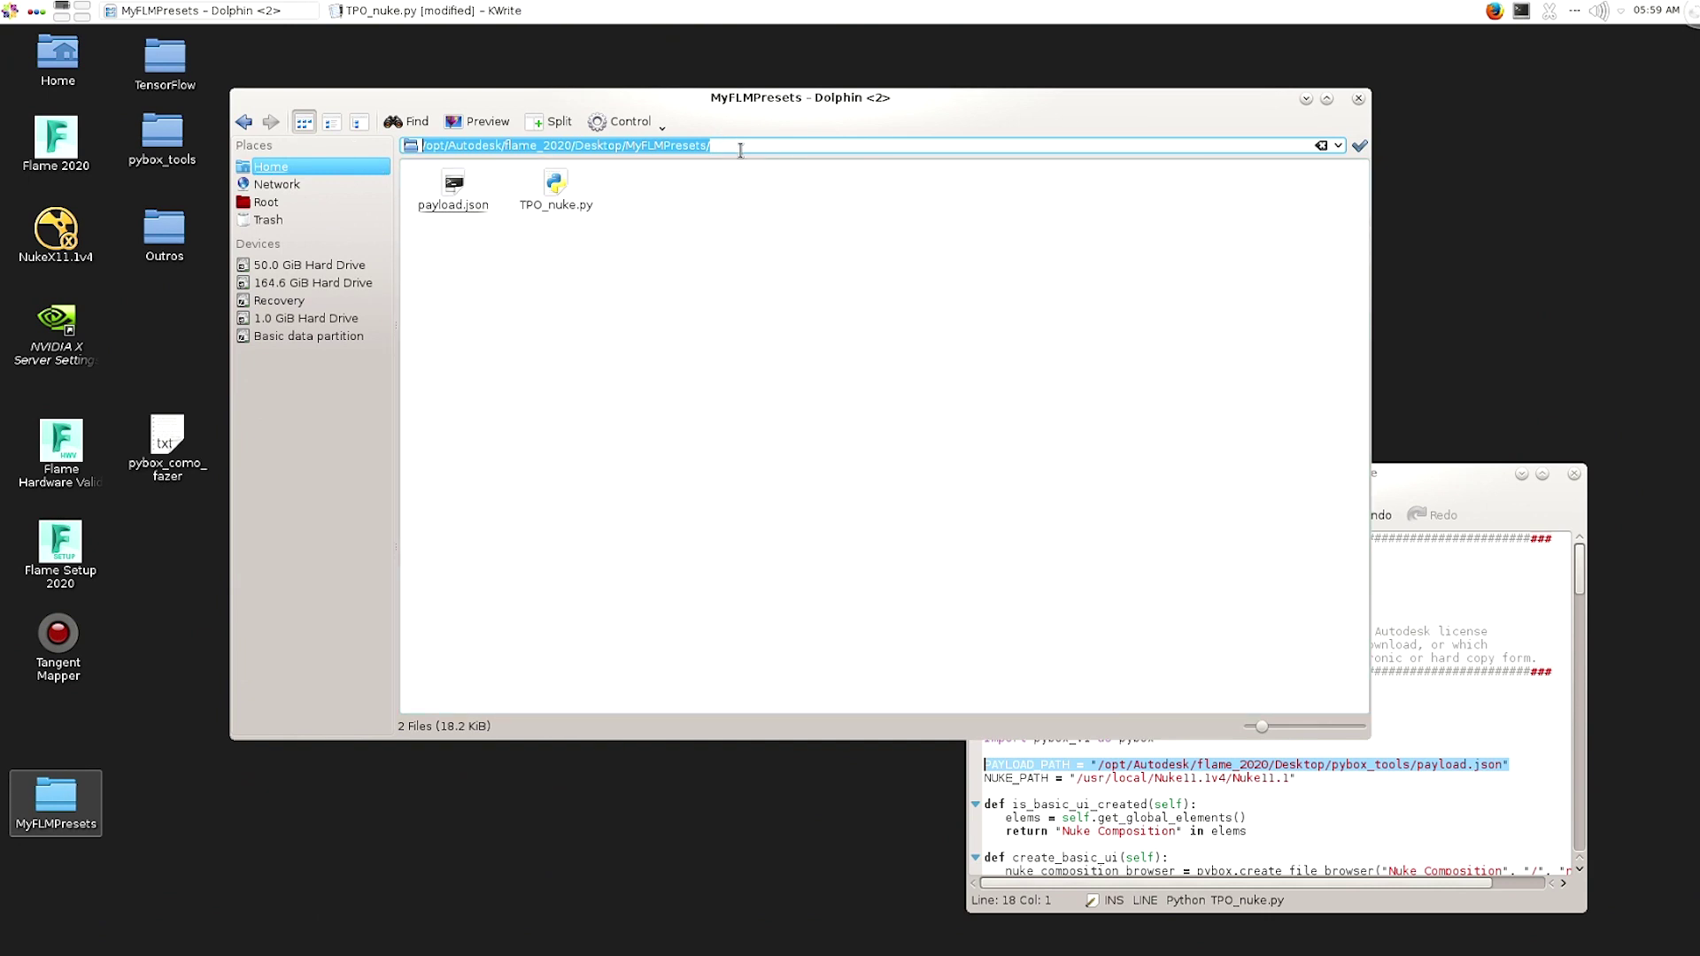
click(995, 543)
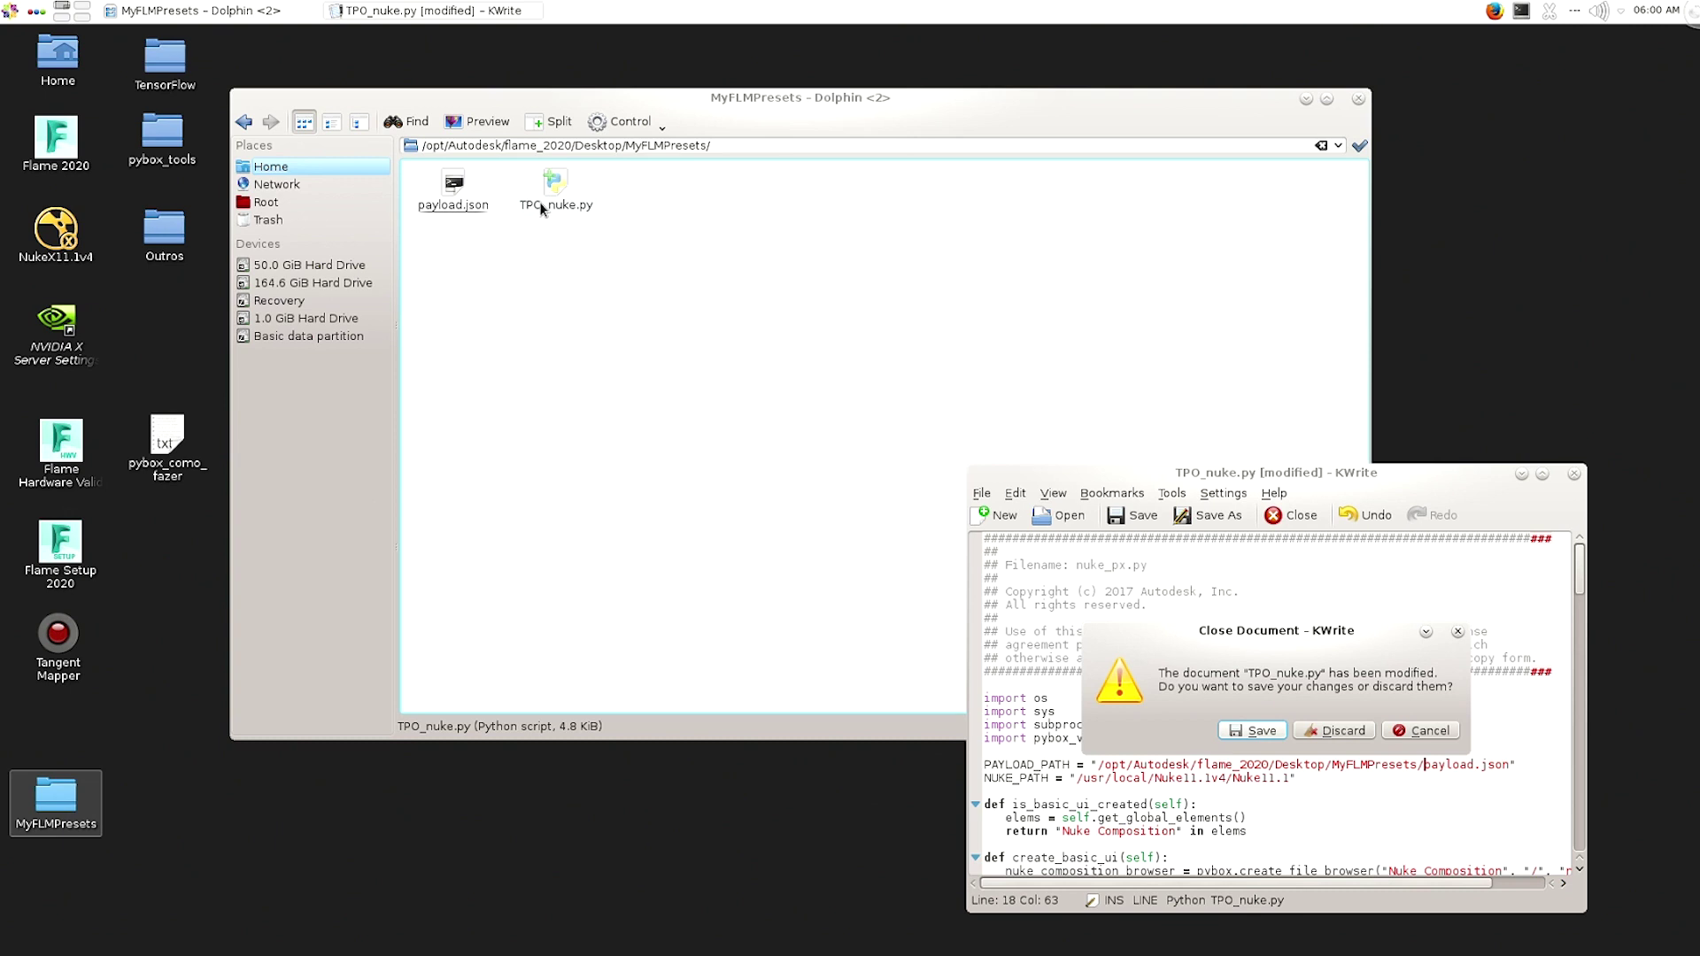
Save TPO_nuke.py, close the MyFLMPresets window, and launch NukeX 11.1v4.
click(1257, 729)
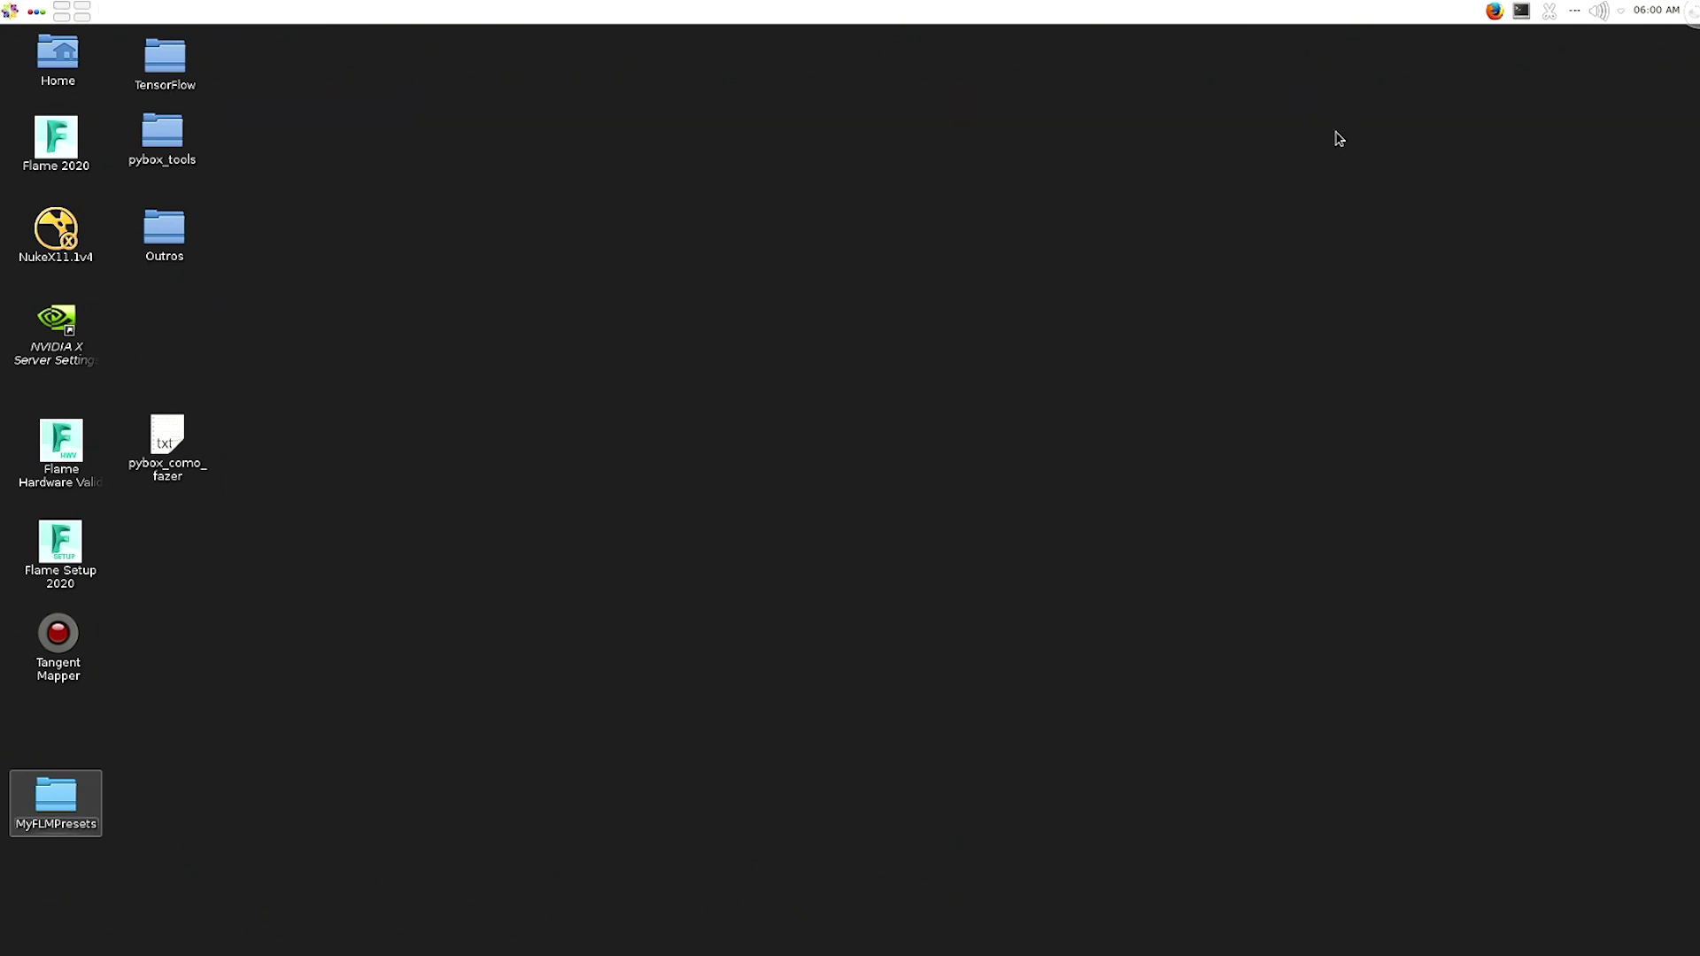
click(770, 434)
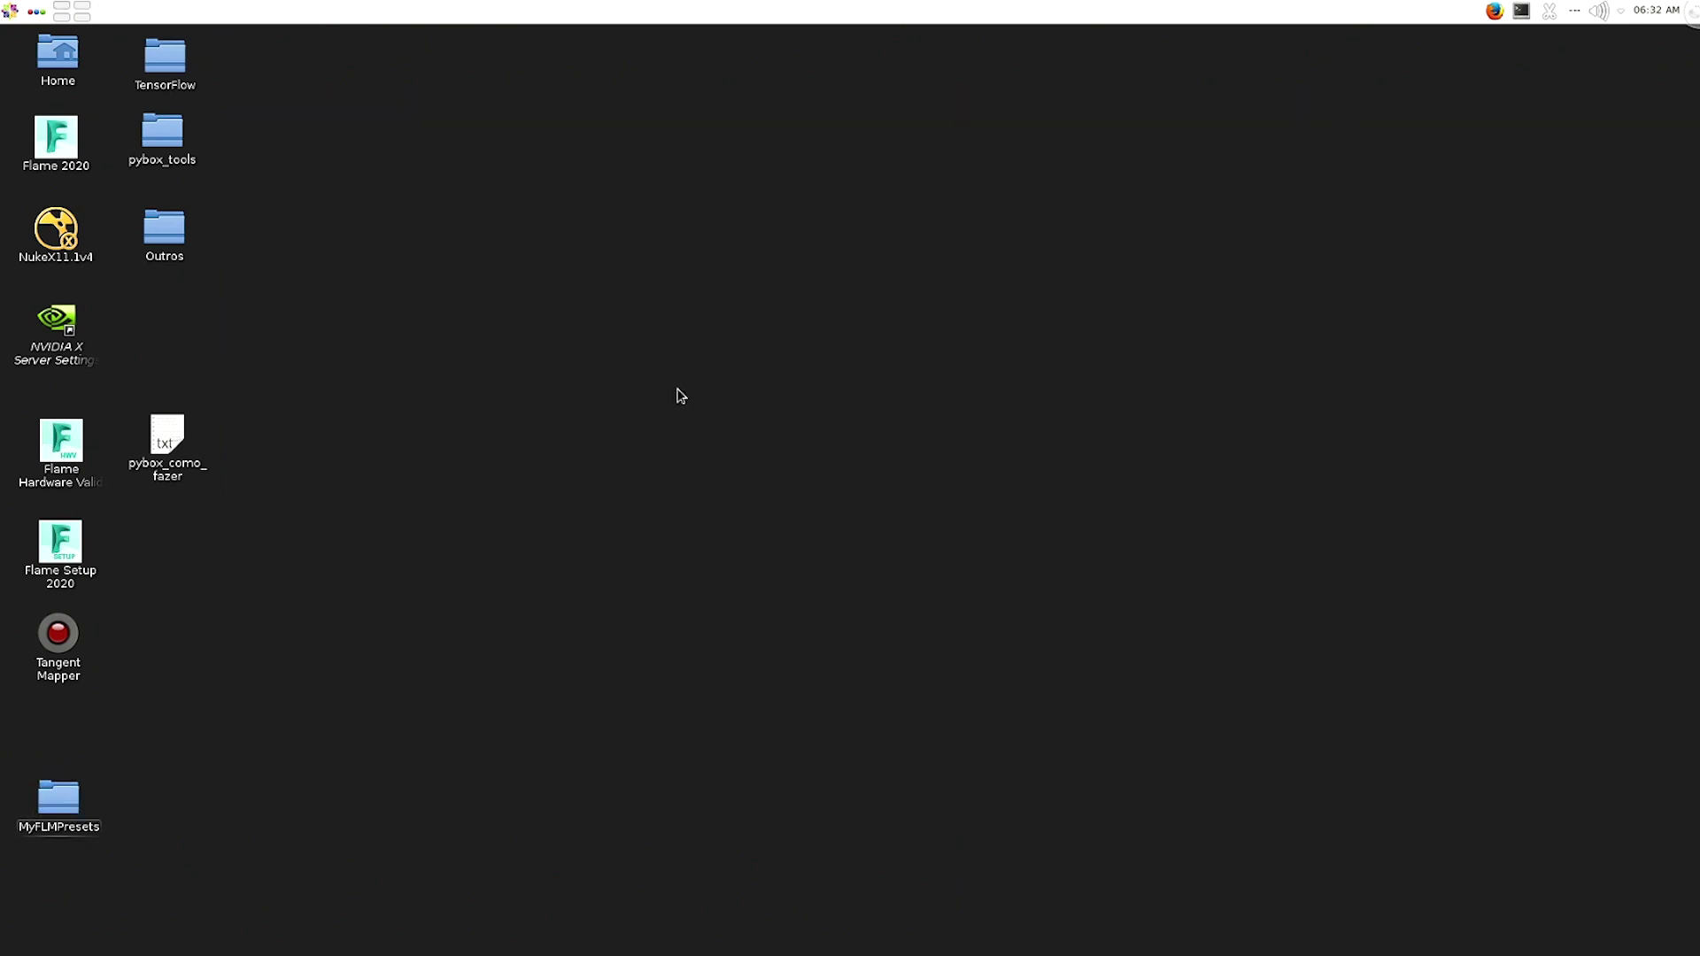
double_click(69, 230)
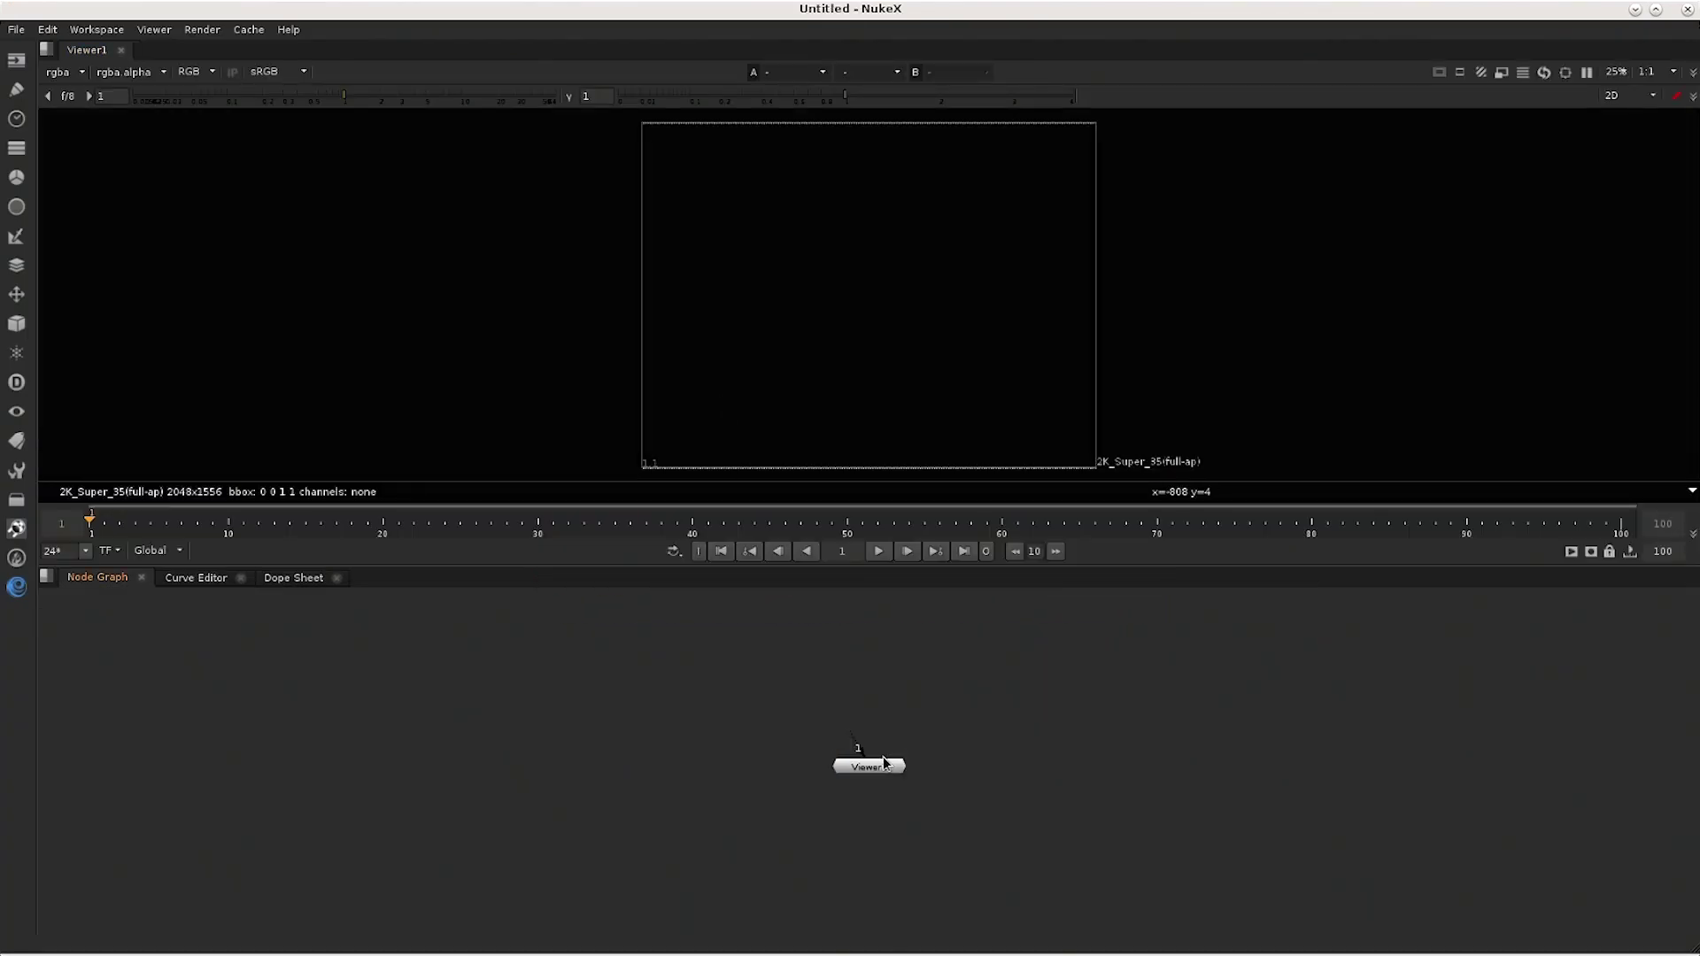
drag(883, 762, 958, 874)
click(732, 747)
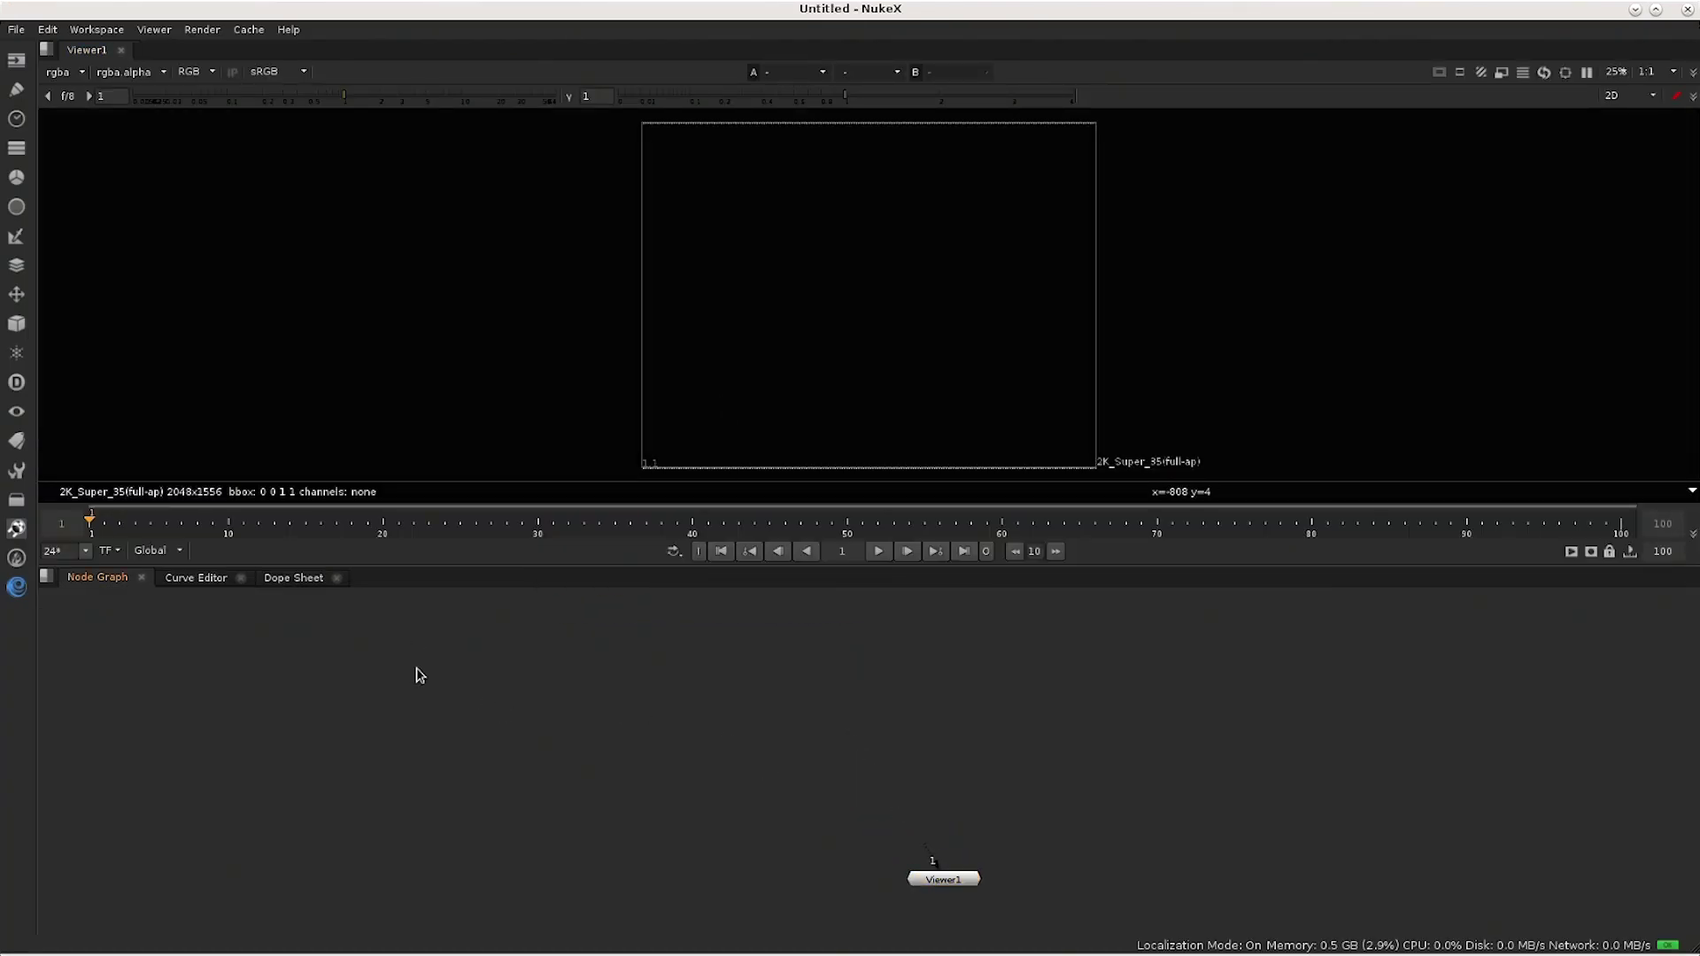
Paste the Do Flame backdrop with its Read node and position it on the left.
click(47, 29)
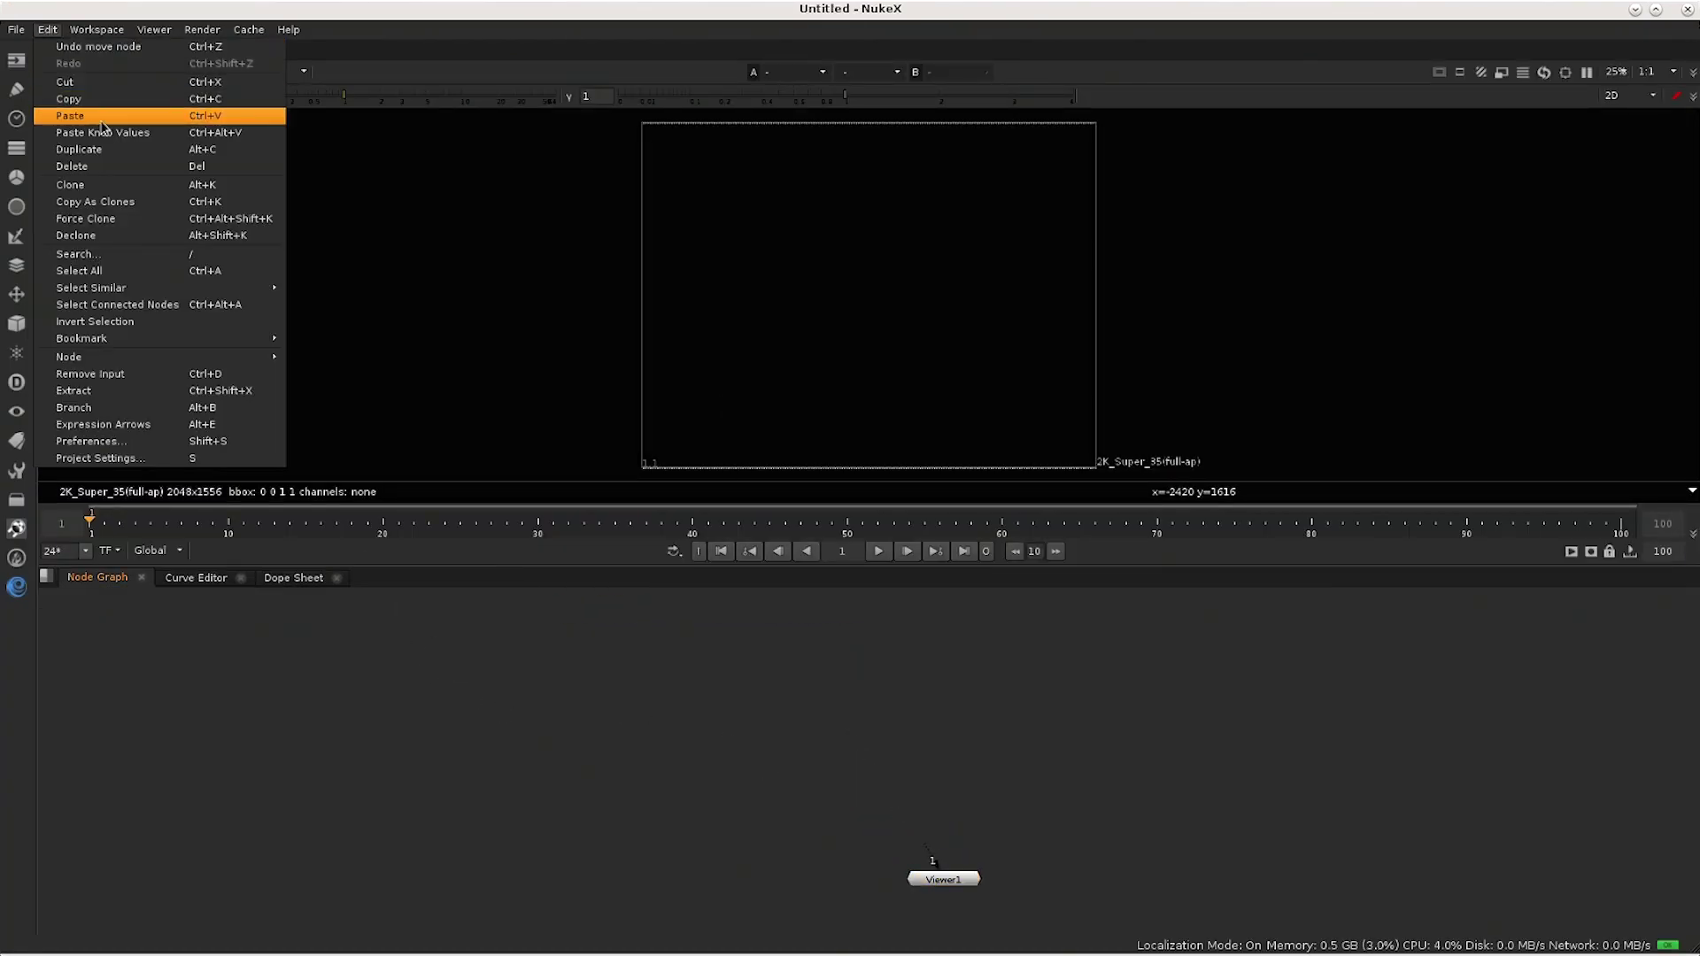
click(102, 116)
drag(805, 651, 248, 677)
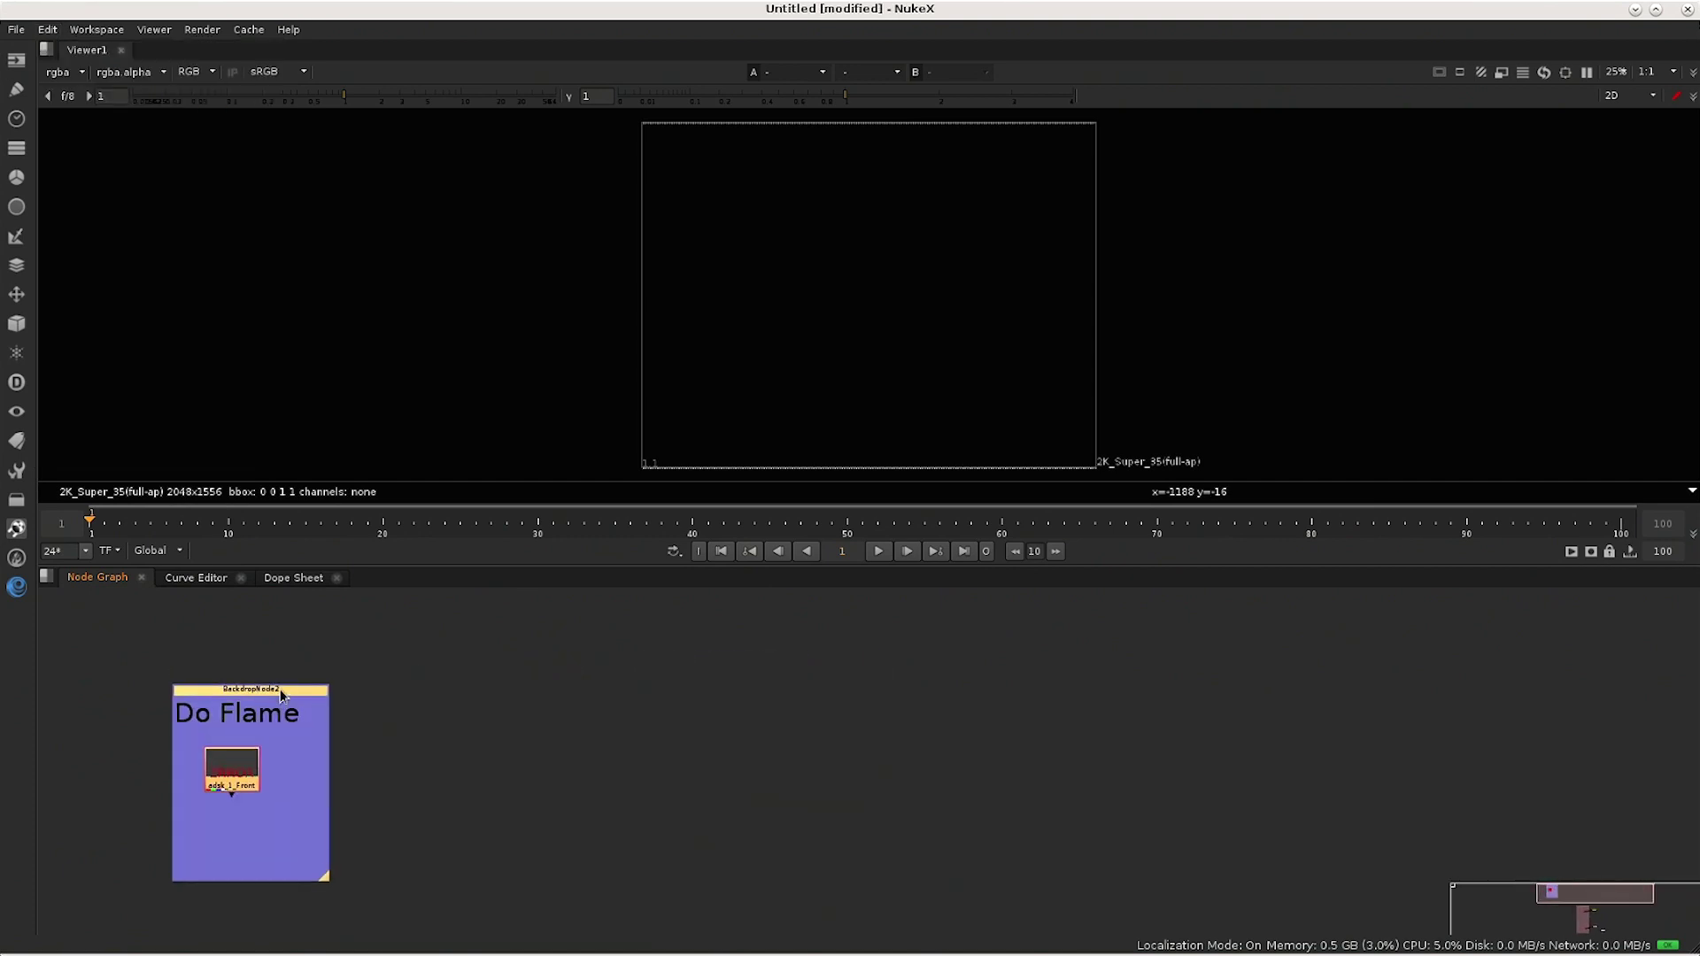
drag(226, 758, 243, 760)
click(438, 783)
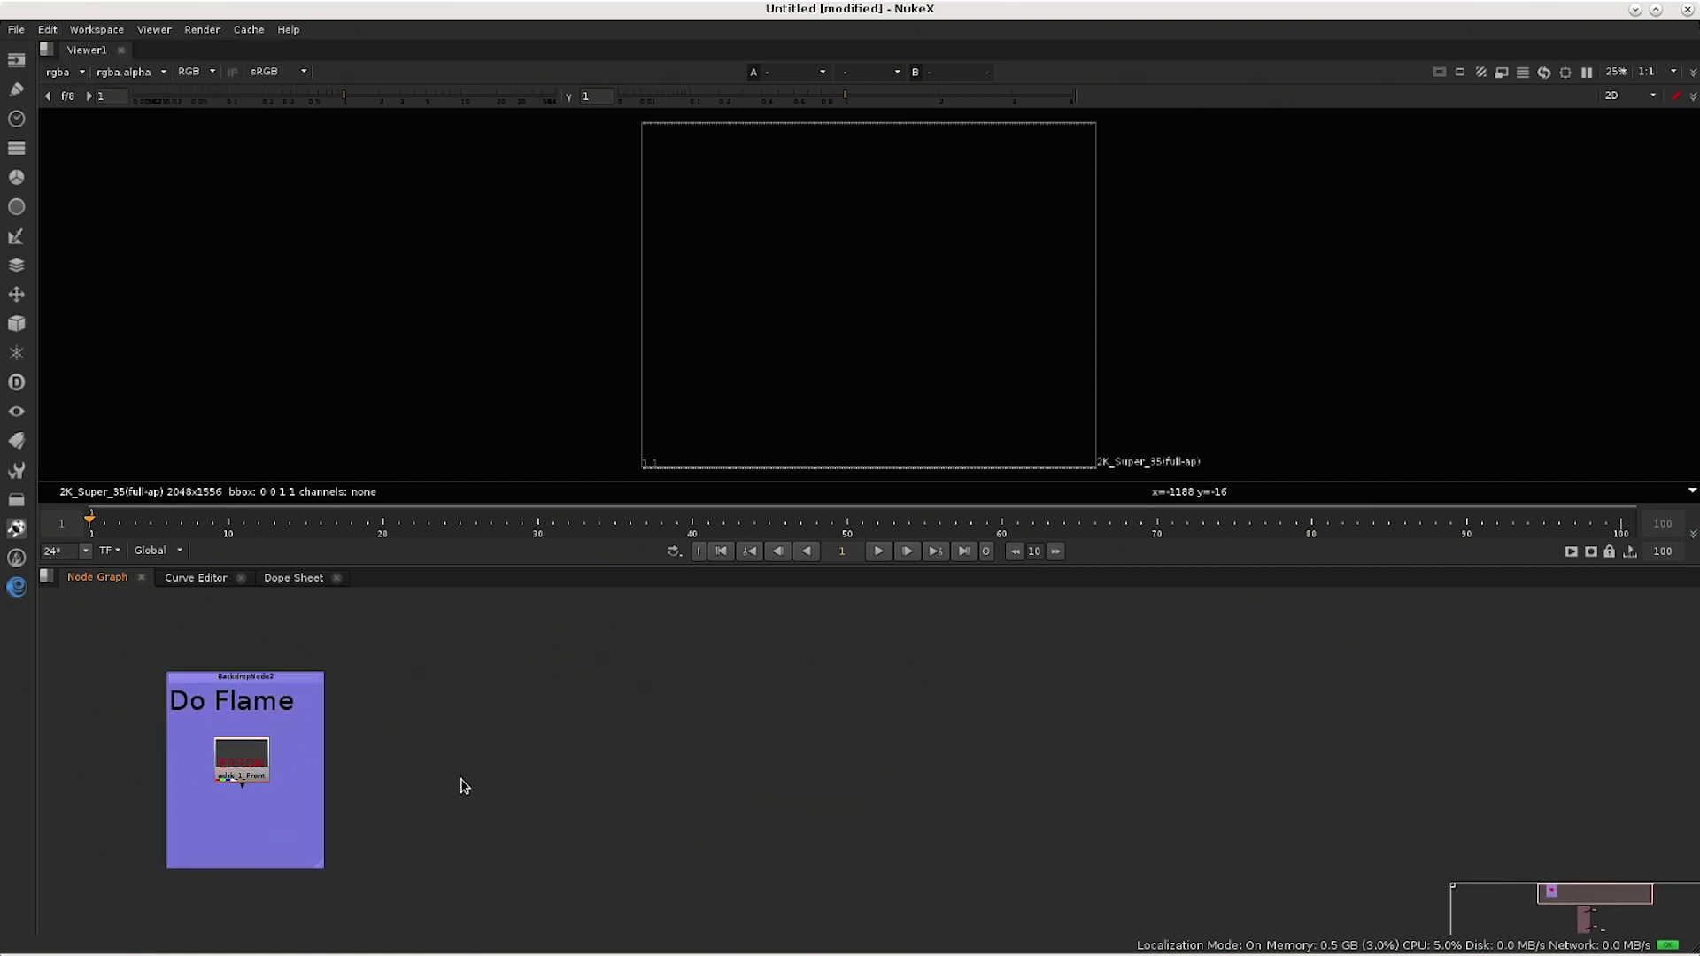
drag(463, 771, 302, 754)
scroll(416, 801, up, 2)
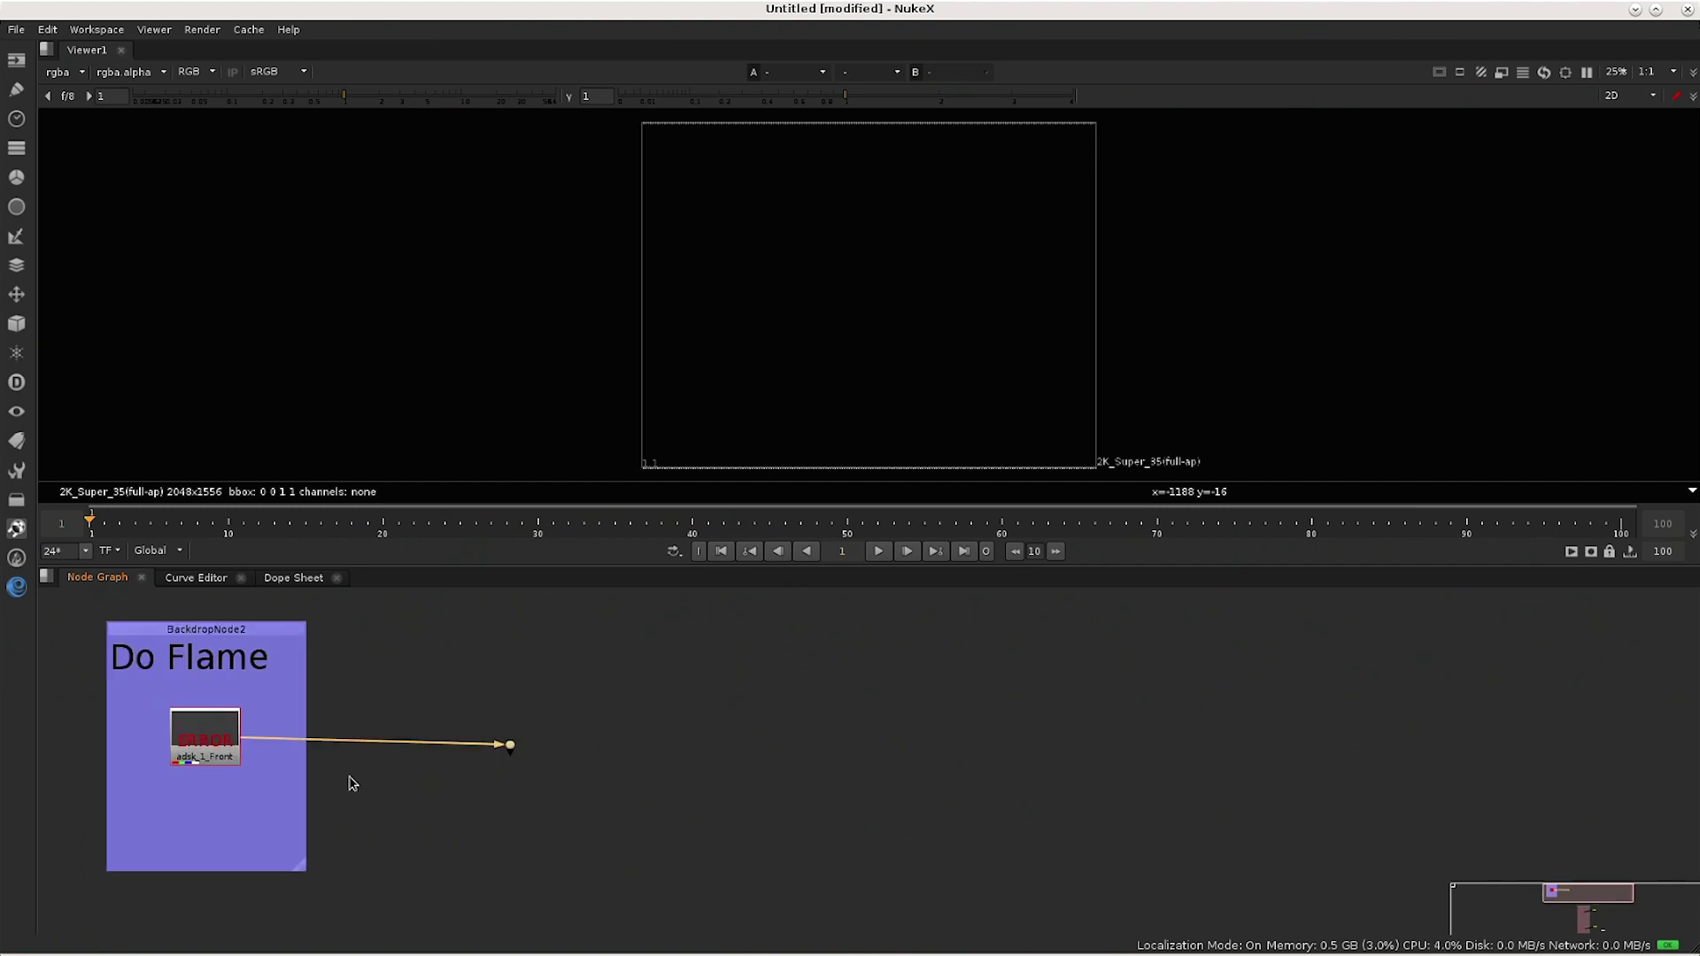
Open the adsk_1_Front Read node's properties and inspect its name field.
double_click(204, 749)
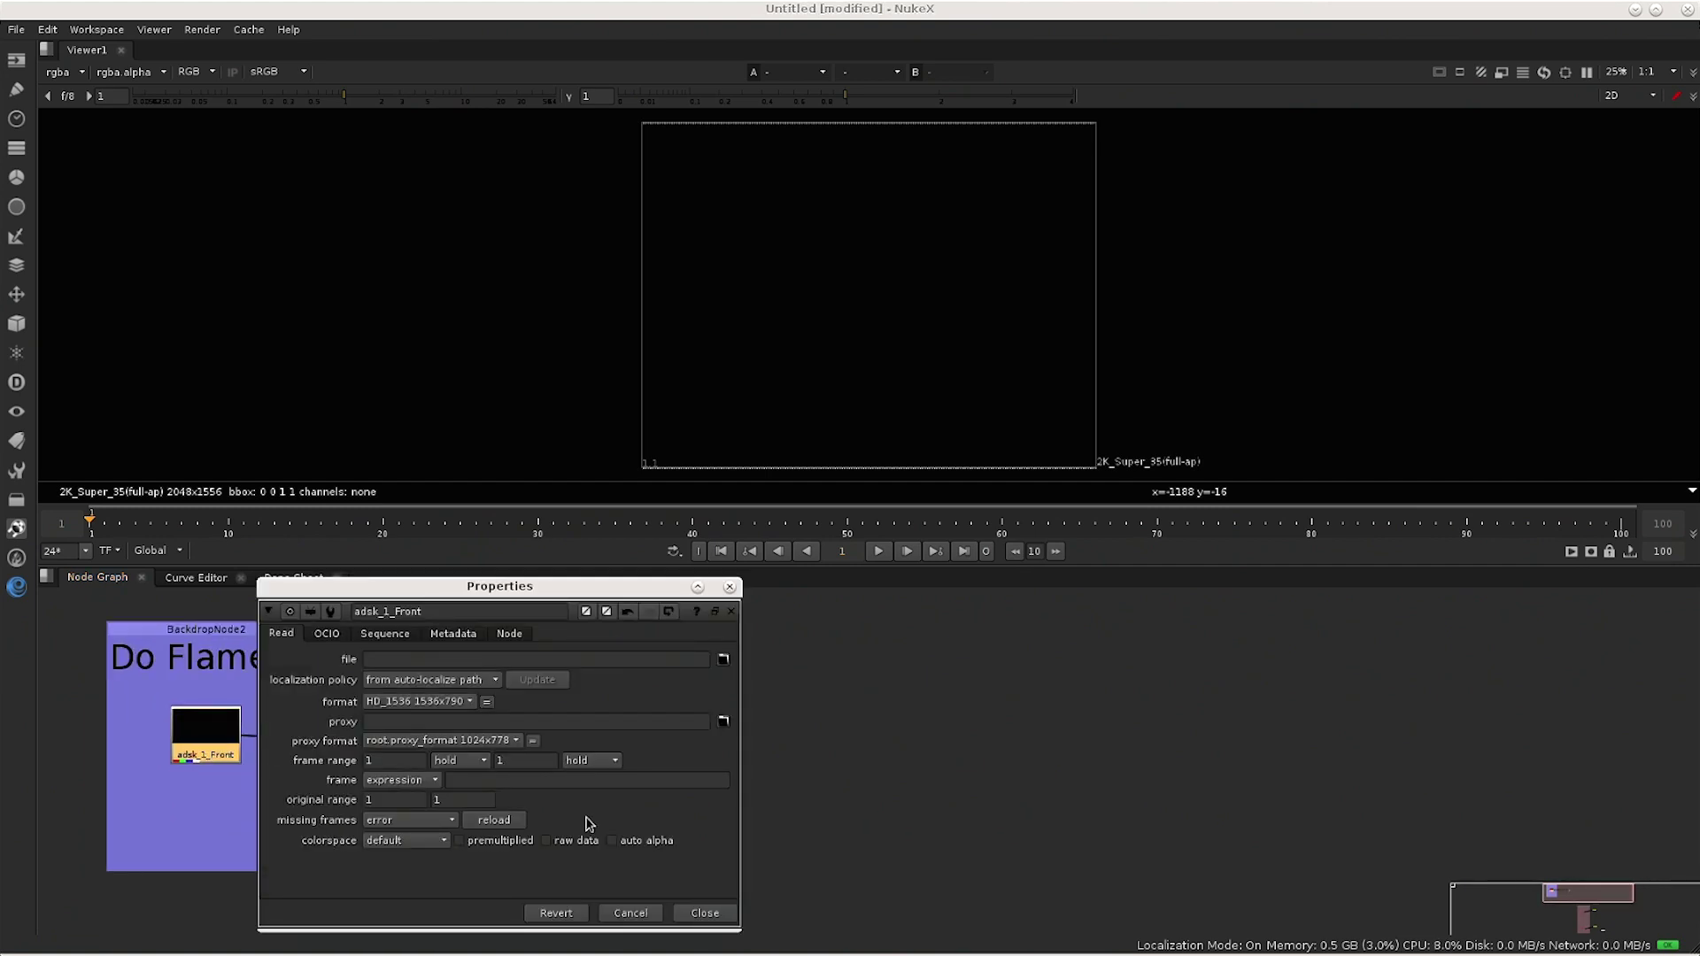
click(490, 660)
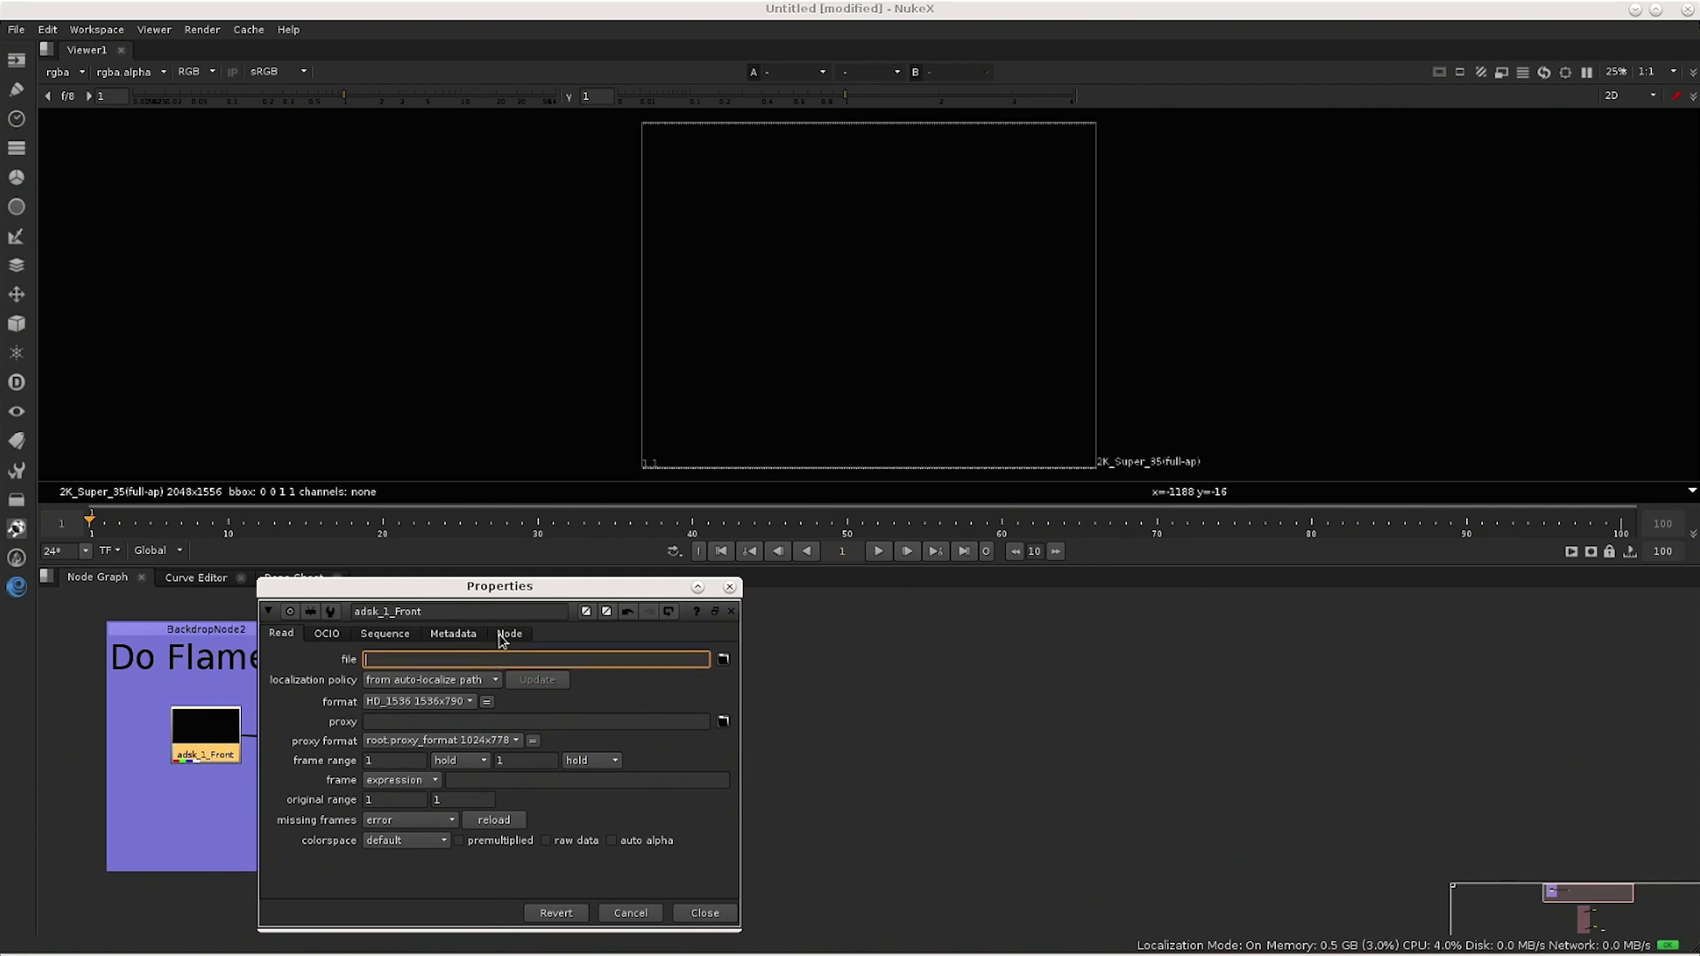
click(453, 605)
drag(474, 611, 281, 617)
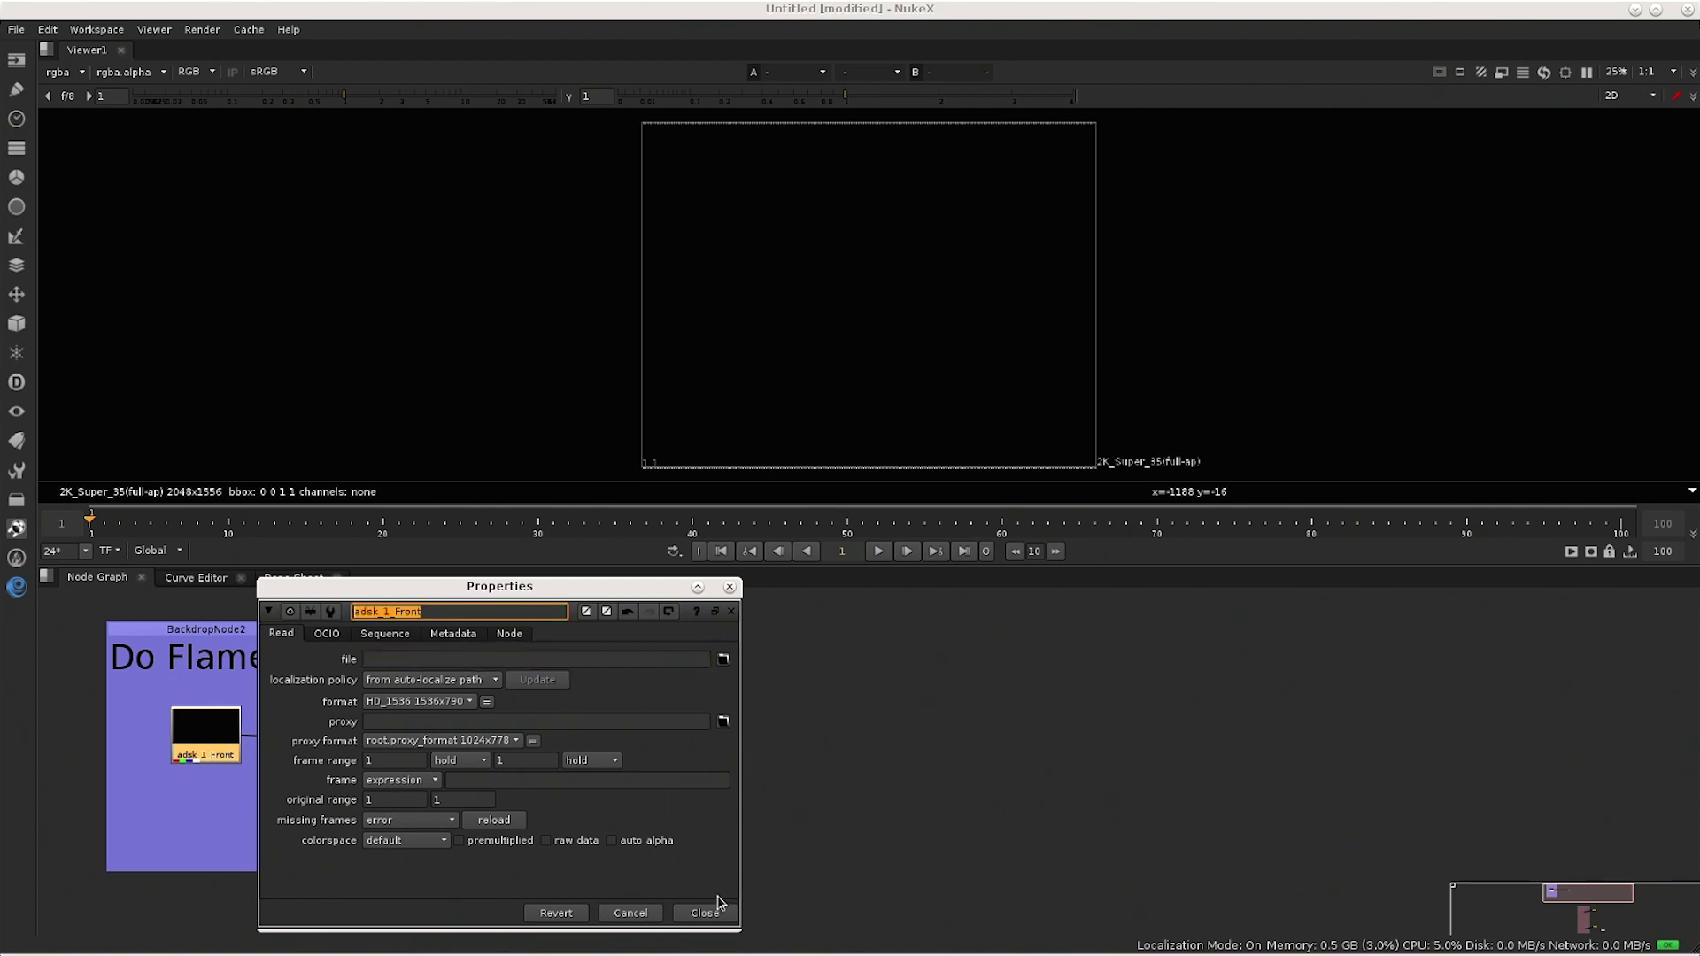
click(385, 612)
double_click(428, 612)
click(426, 612)
drag(440, 612, 374, 609)
click(468, 610)
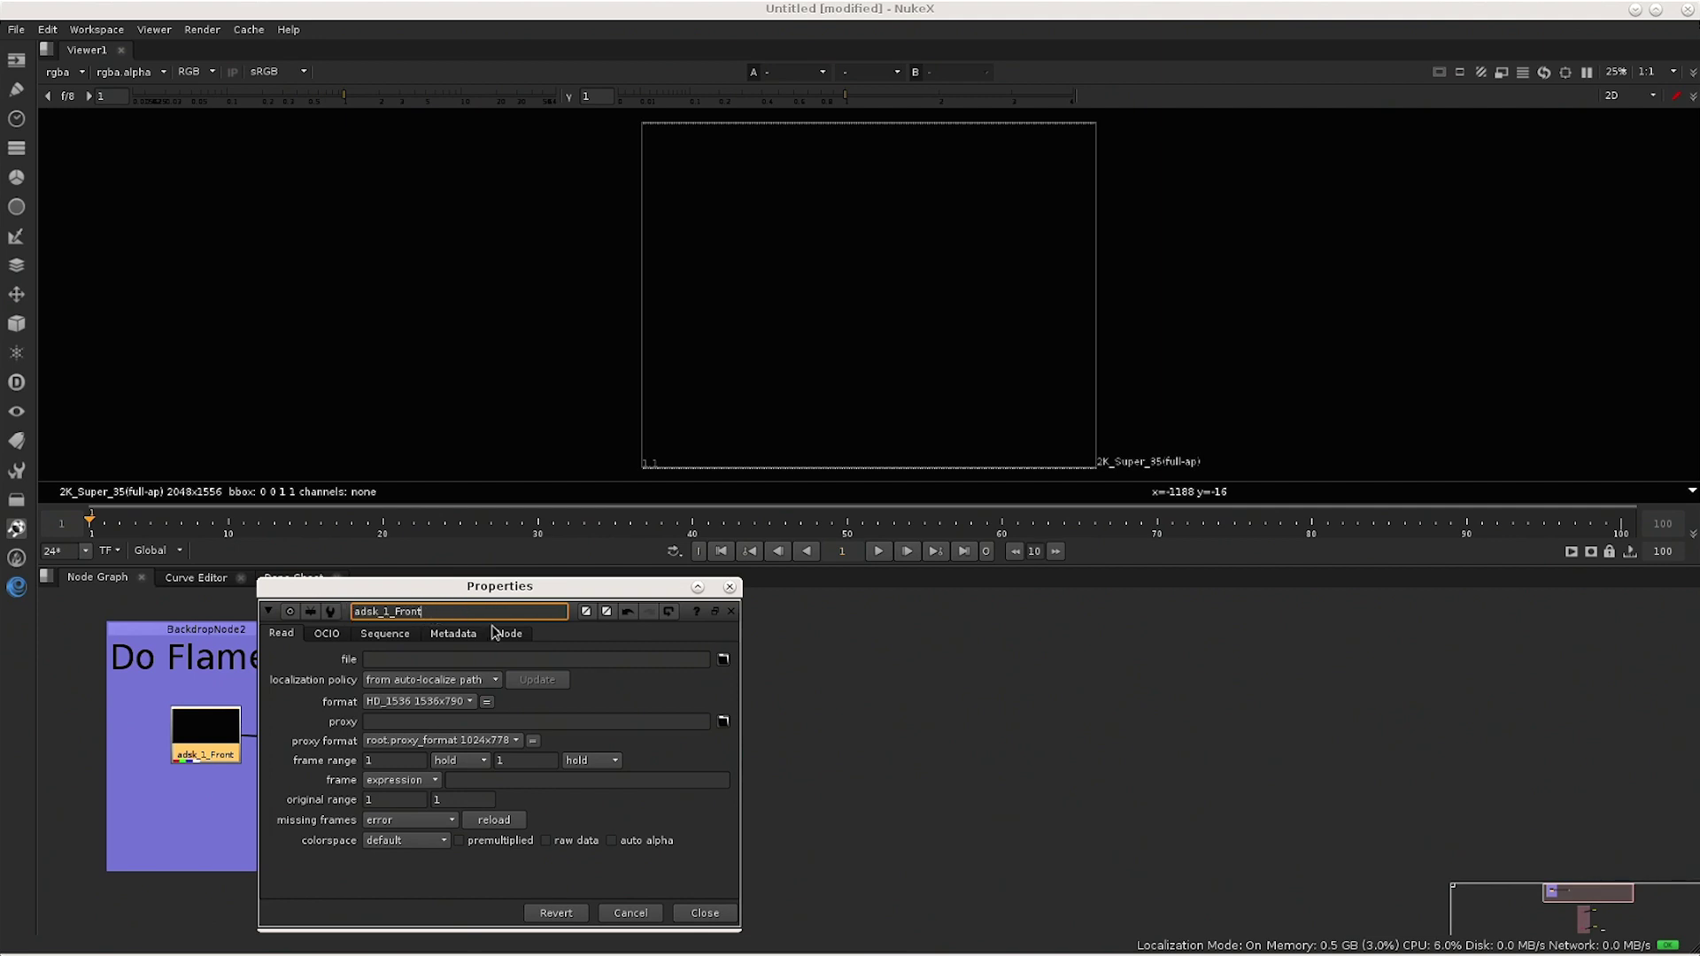
Connect both Shuffle nodes in the Para Flame backdrop to adsk_1_Front.
click(705, 912)
click(667, 842)
drag(667, 841, 551, 717)
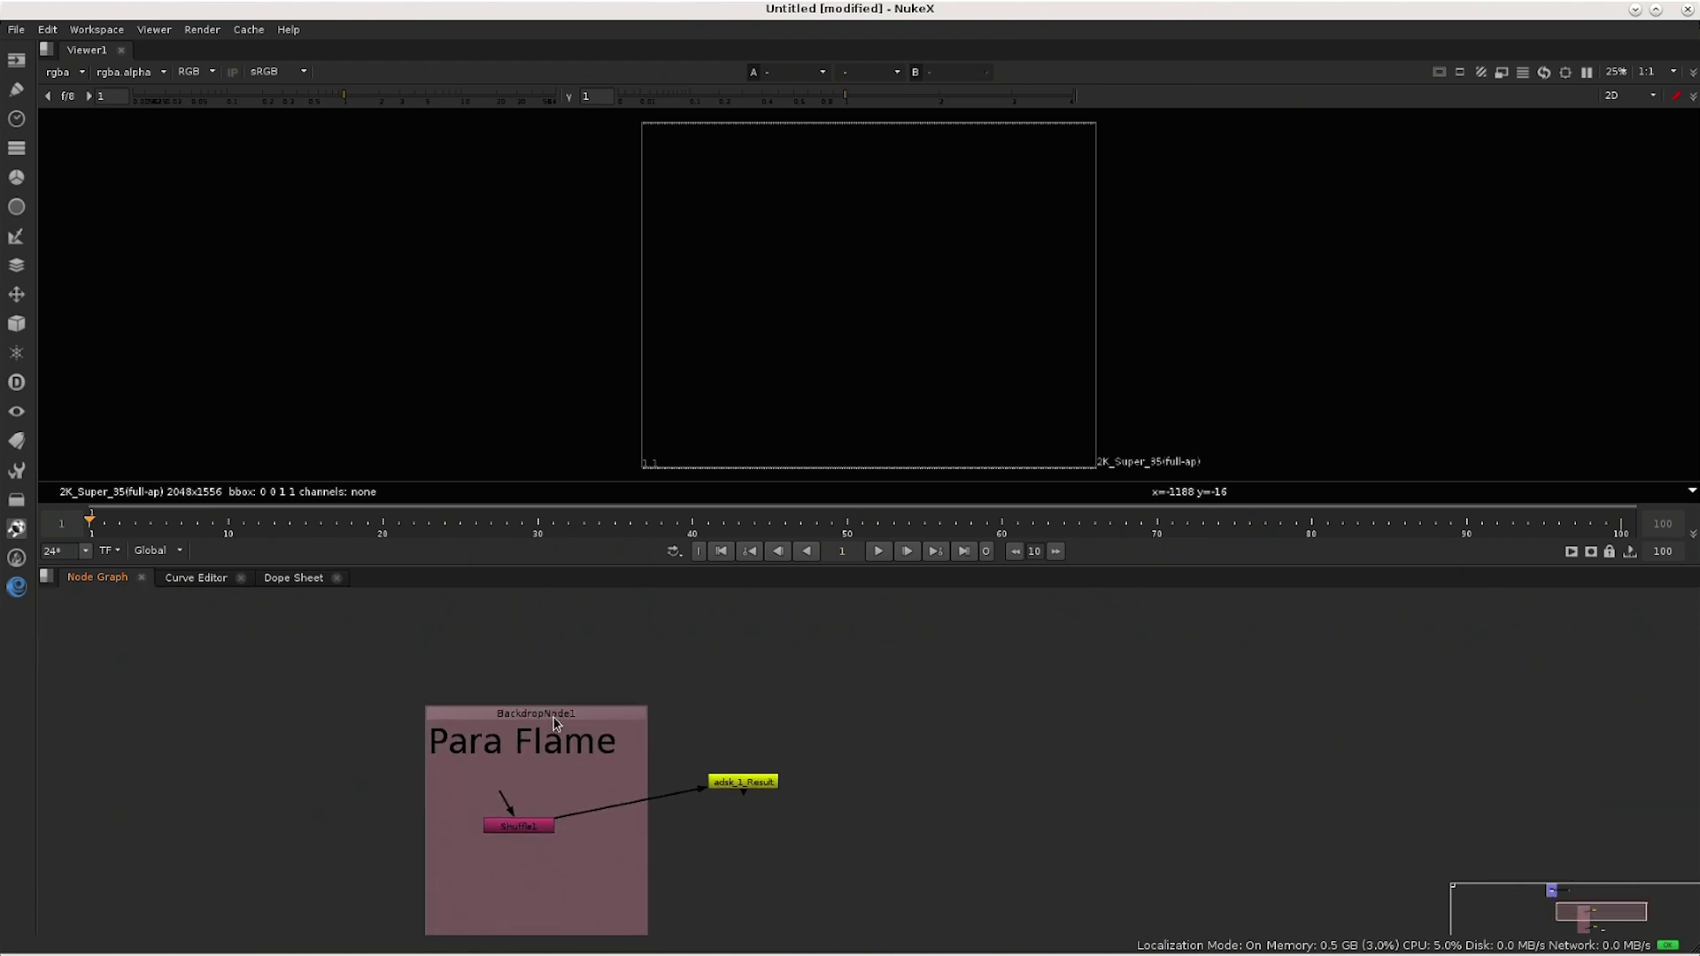
scroll(551, 717, down, 3)
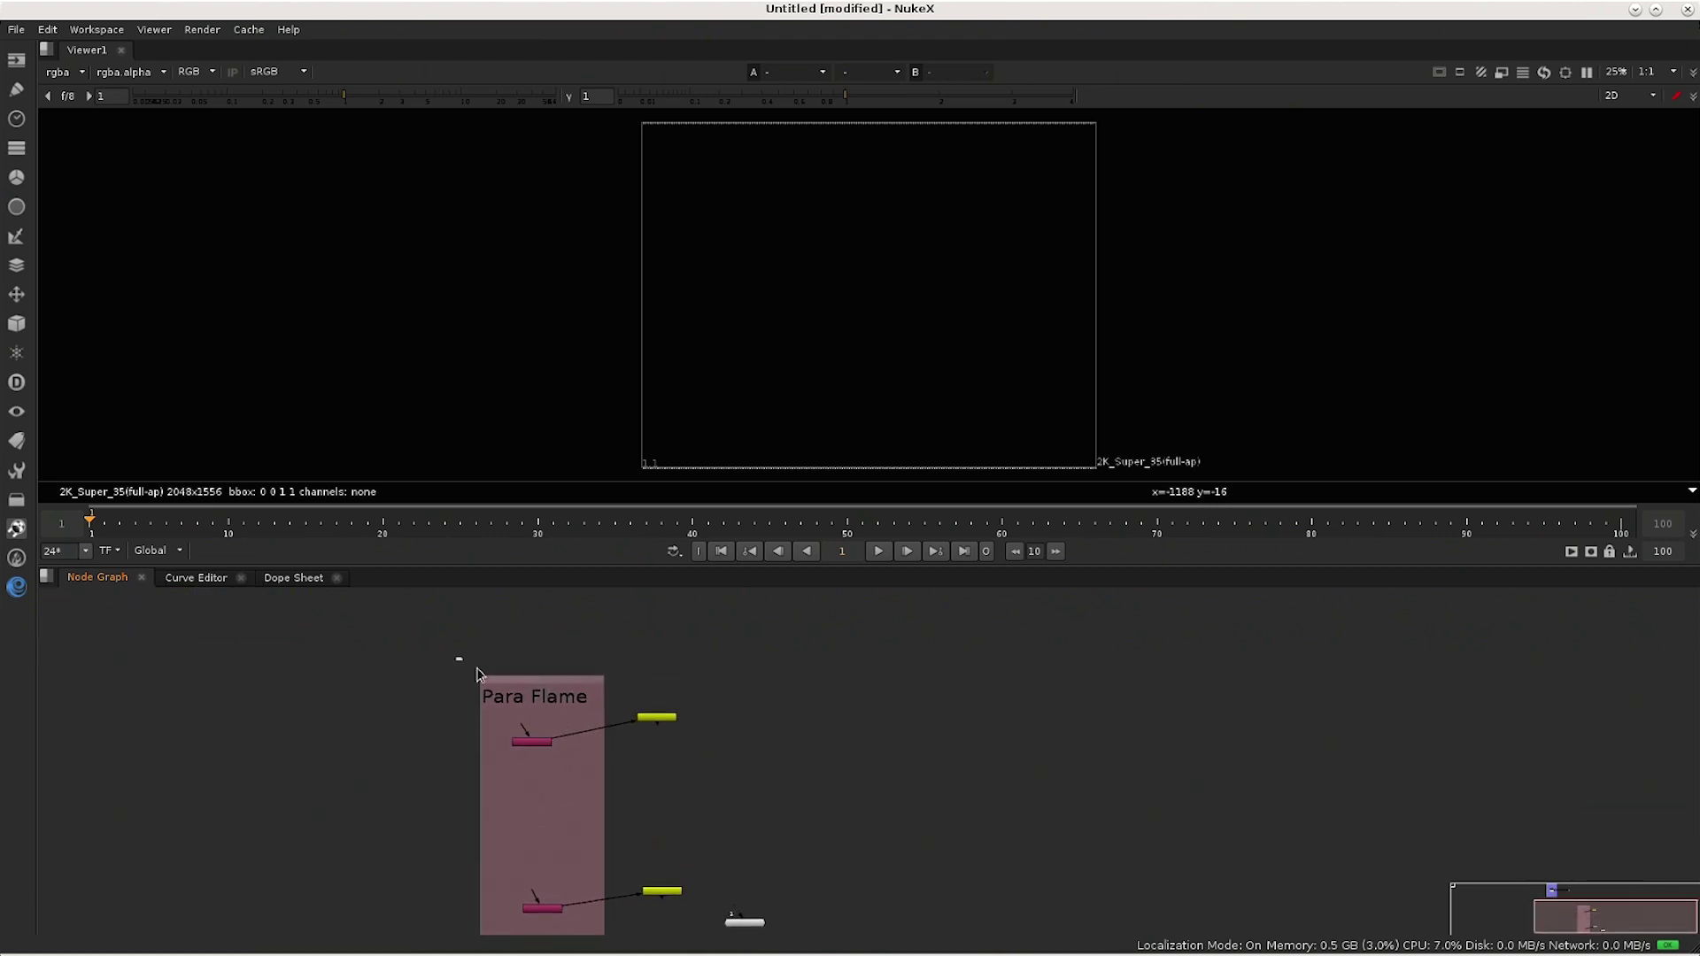
drag(458, 657, 774, 818)
drag(646, 857, 481, 687)
drag(634, 681, 481, 687)
Inspect the names in the adsk_1_Result and adsk_2_OutMatte Write node properties.
scroll(773, 687, up, 4)
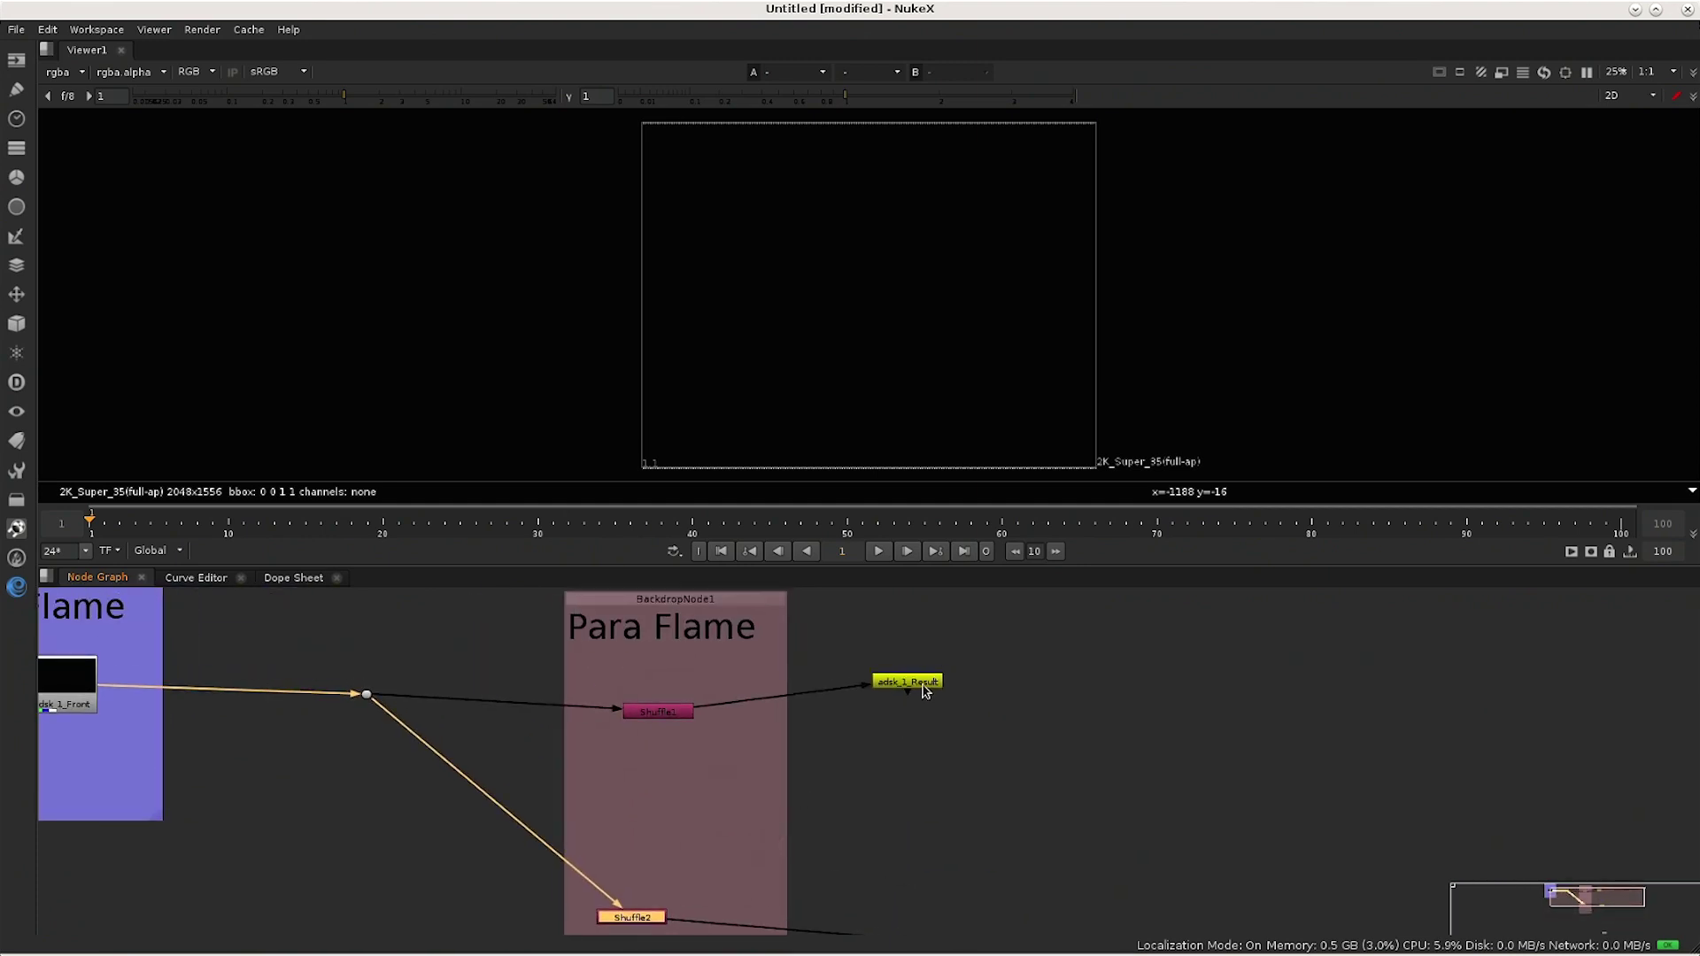
click(925, 691)
double_click(925, 691)
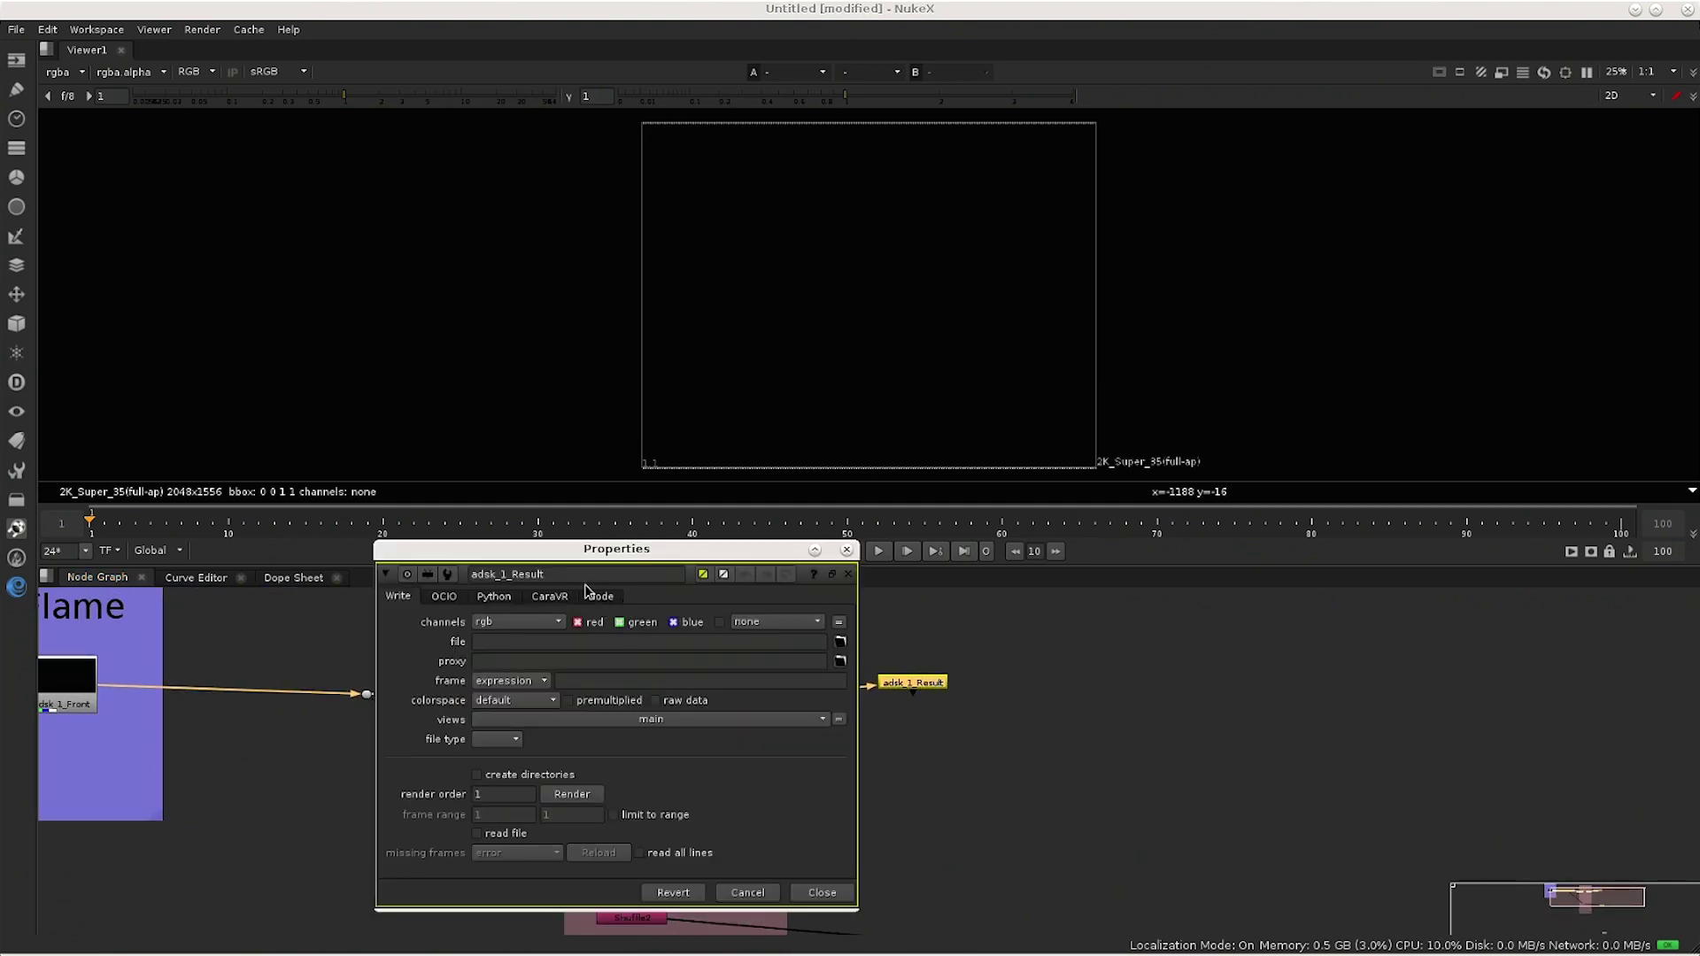
drag(568, 574, 461, 573)
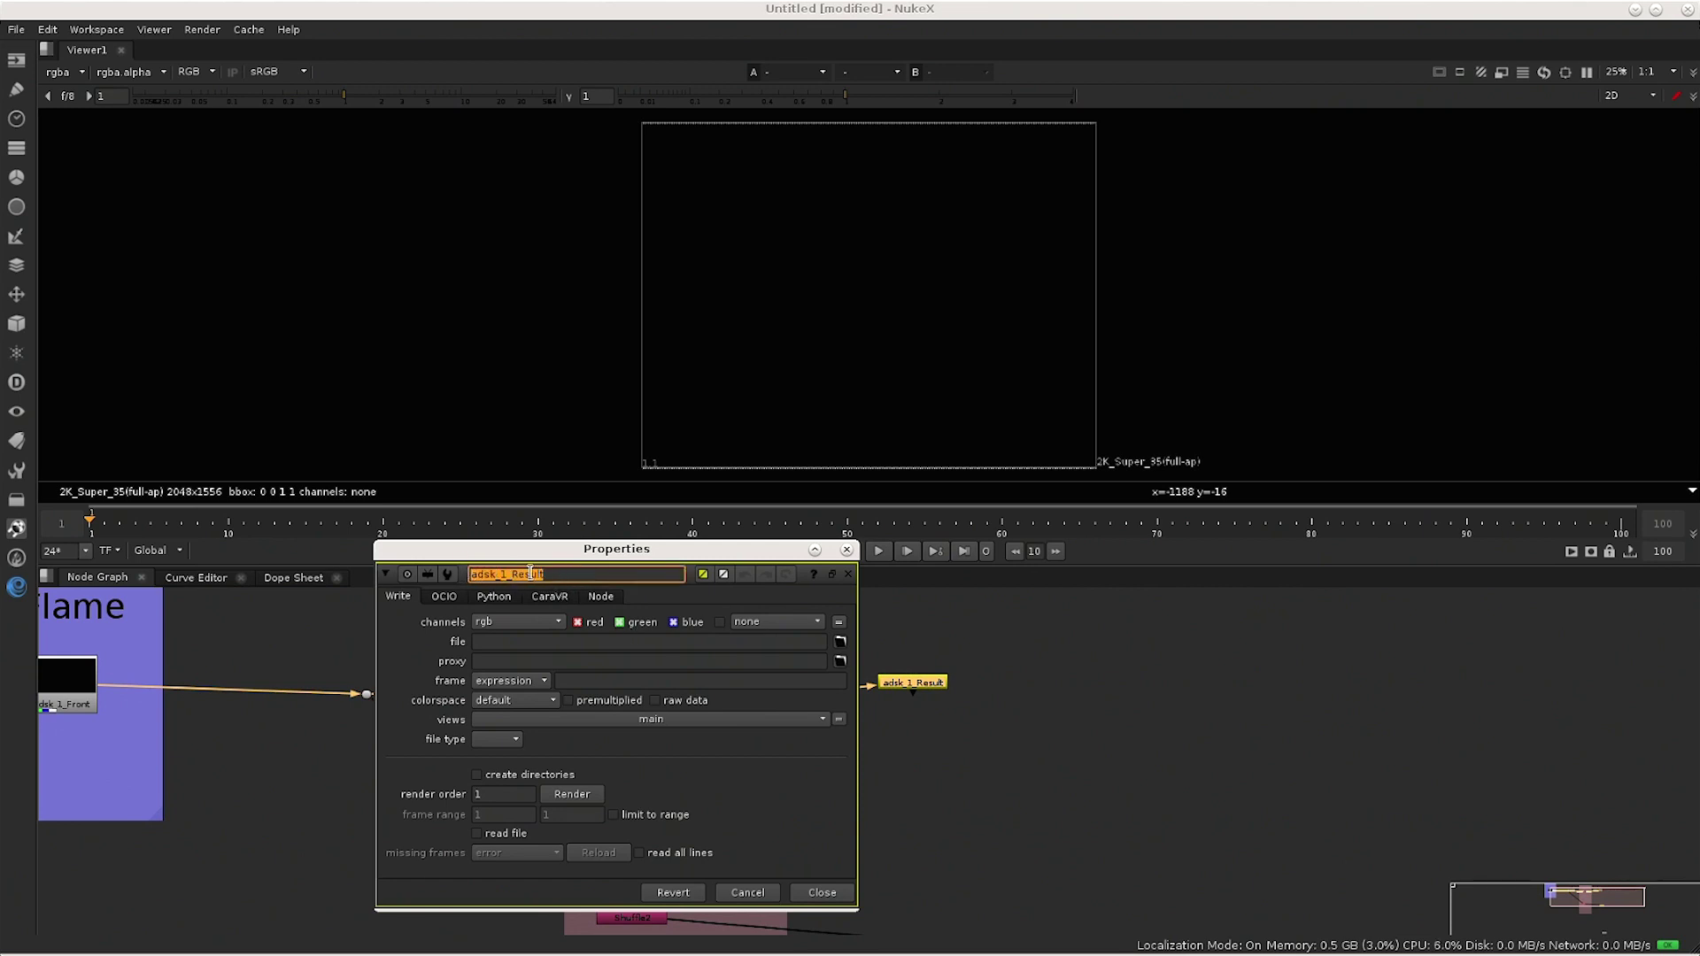
click(832, 882)
drag(808, 873, 835, 788)
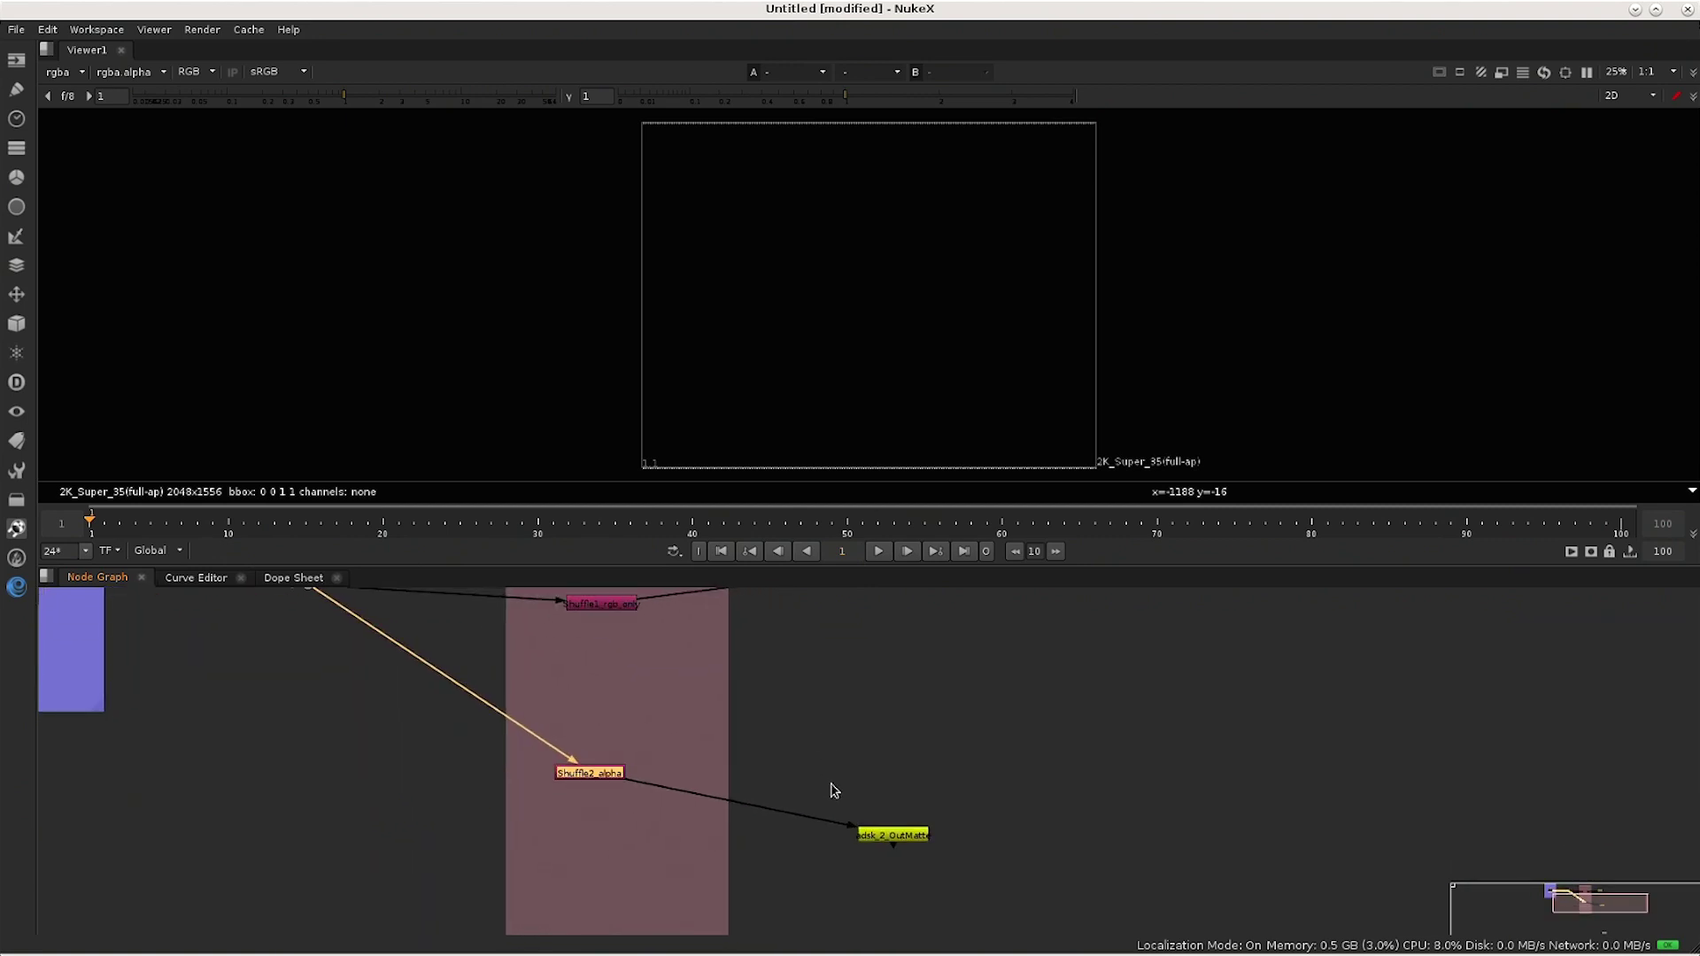
click(879, 831)
double_click(879, 832)
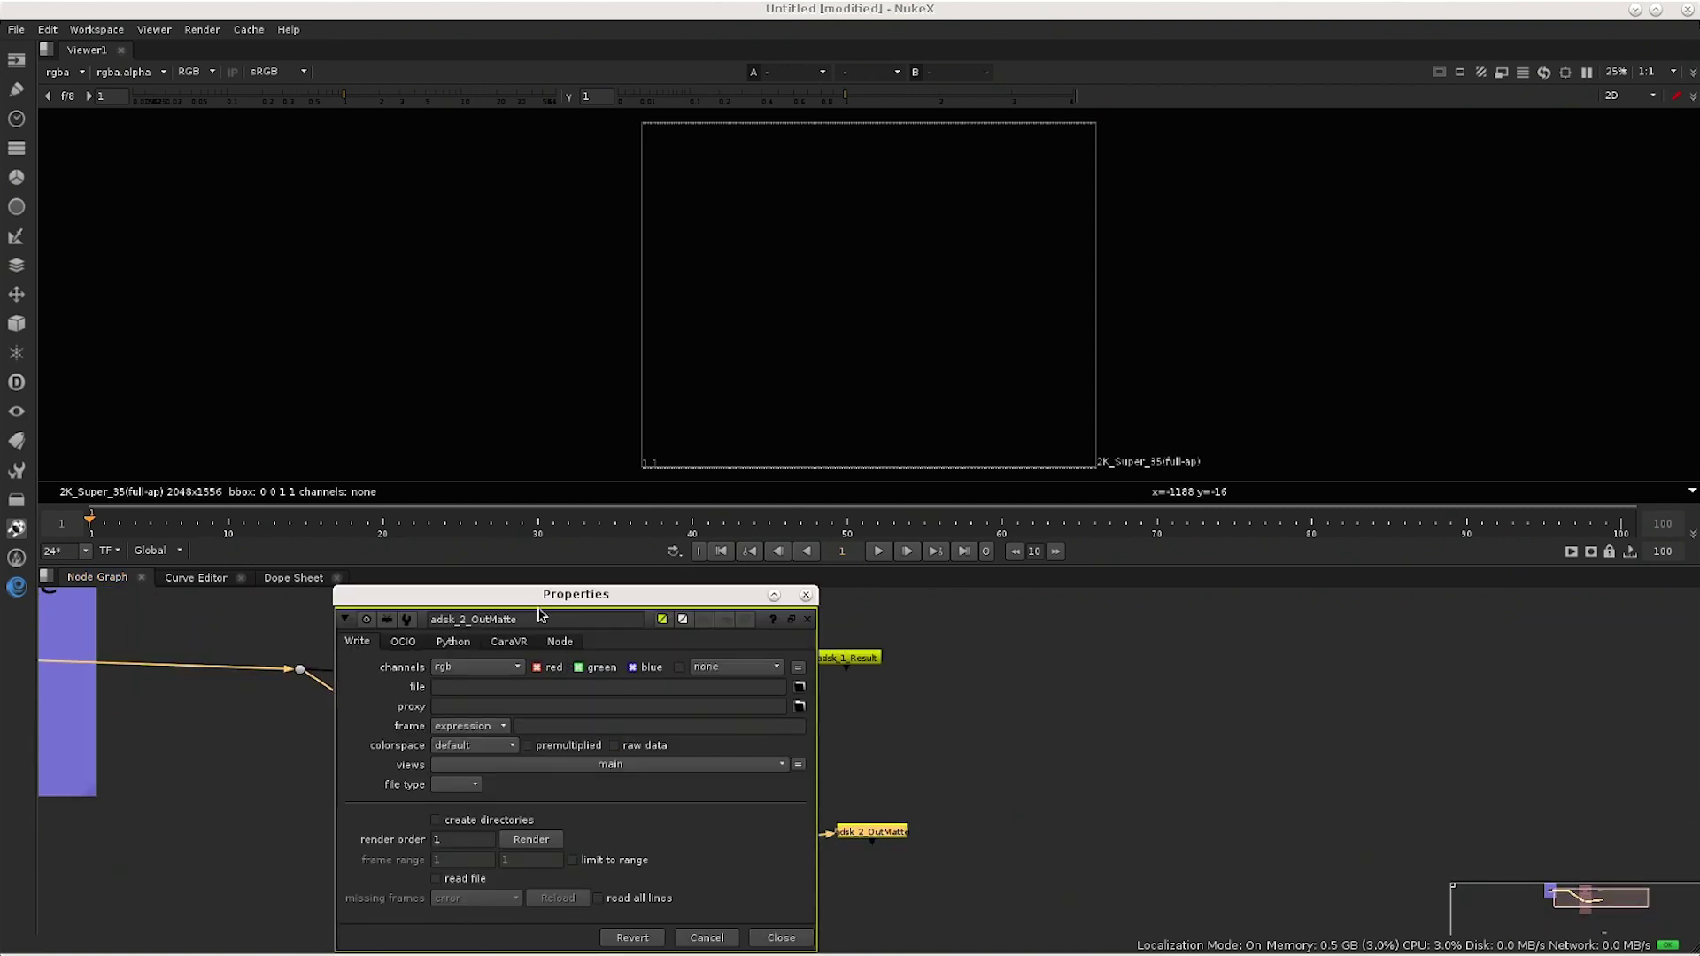
drag(542, 618, 410, 619)
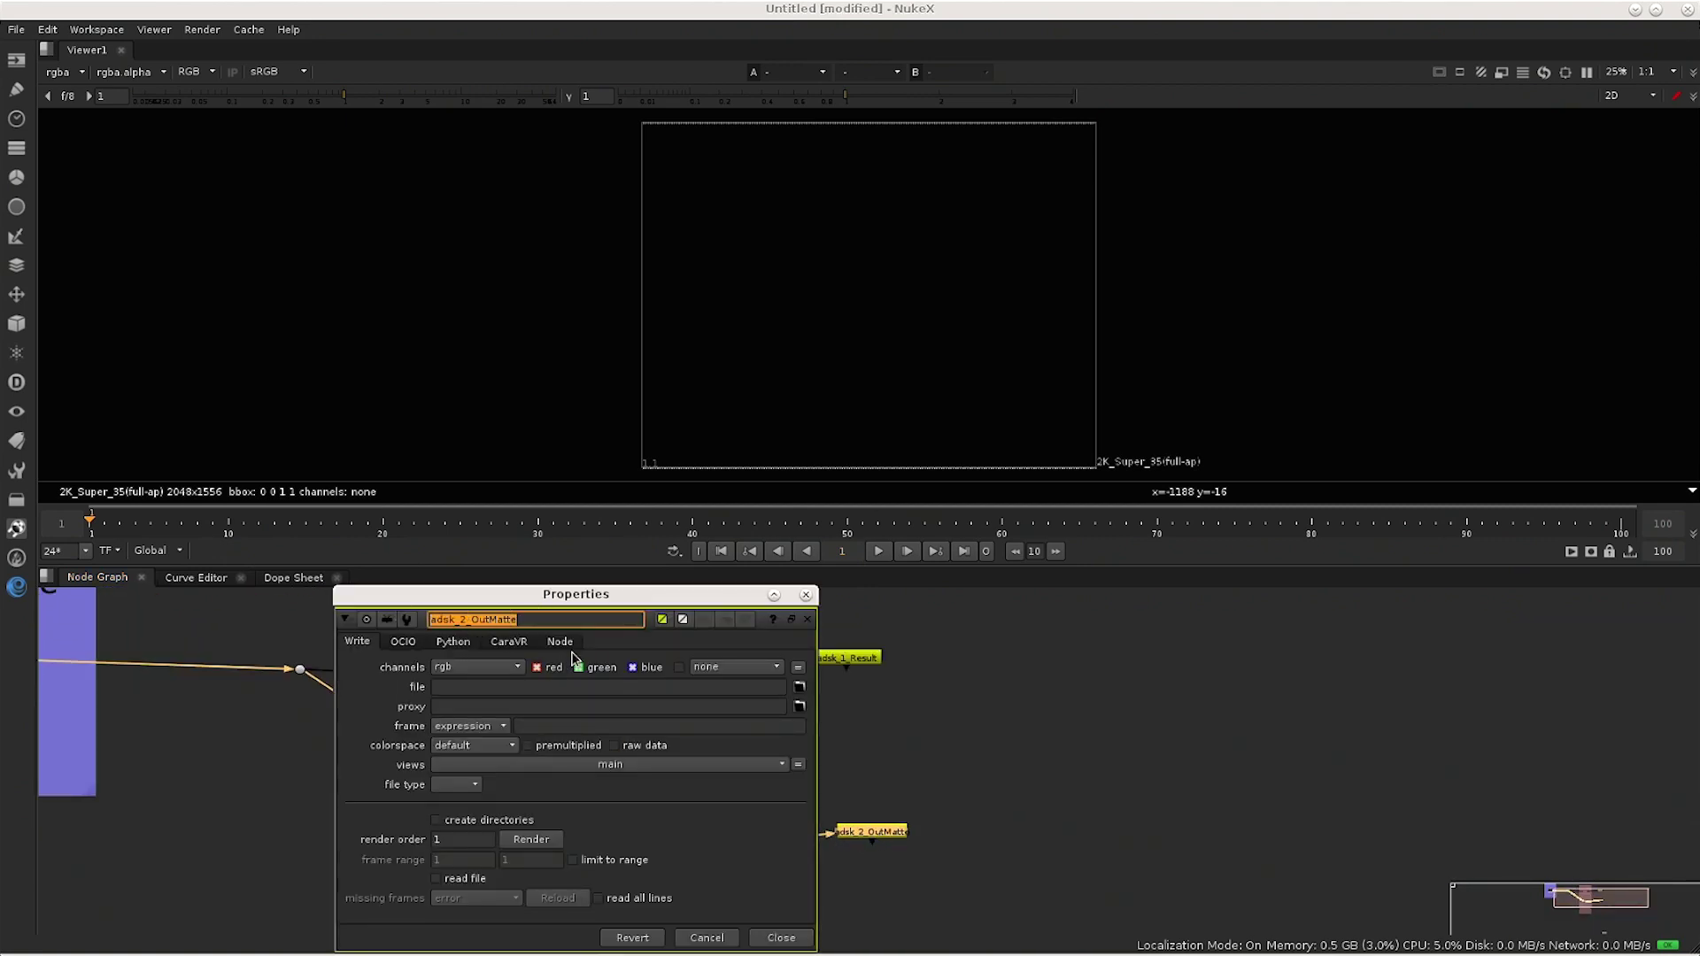
click(780, 937)
Frame the node graph and insert a Dot into the adsk_1_Front pipe.
key(f)
key(period)
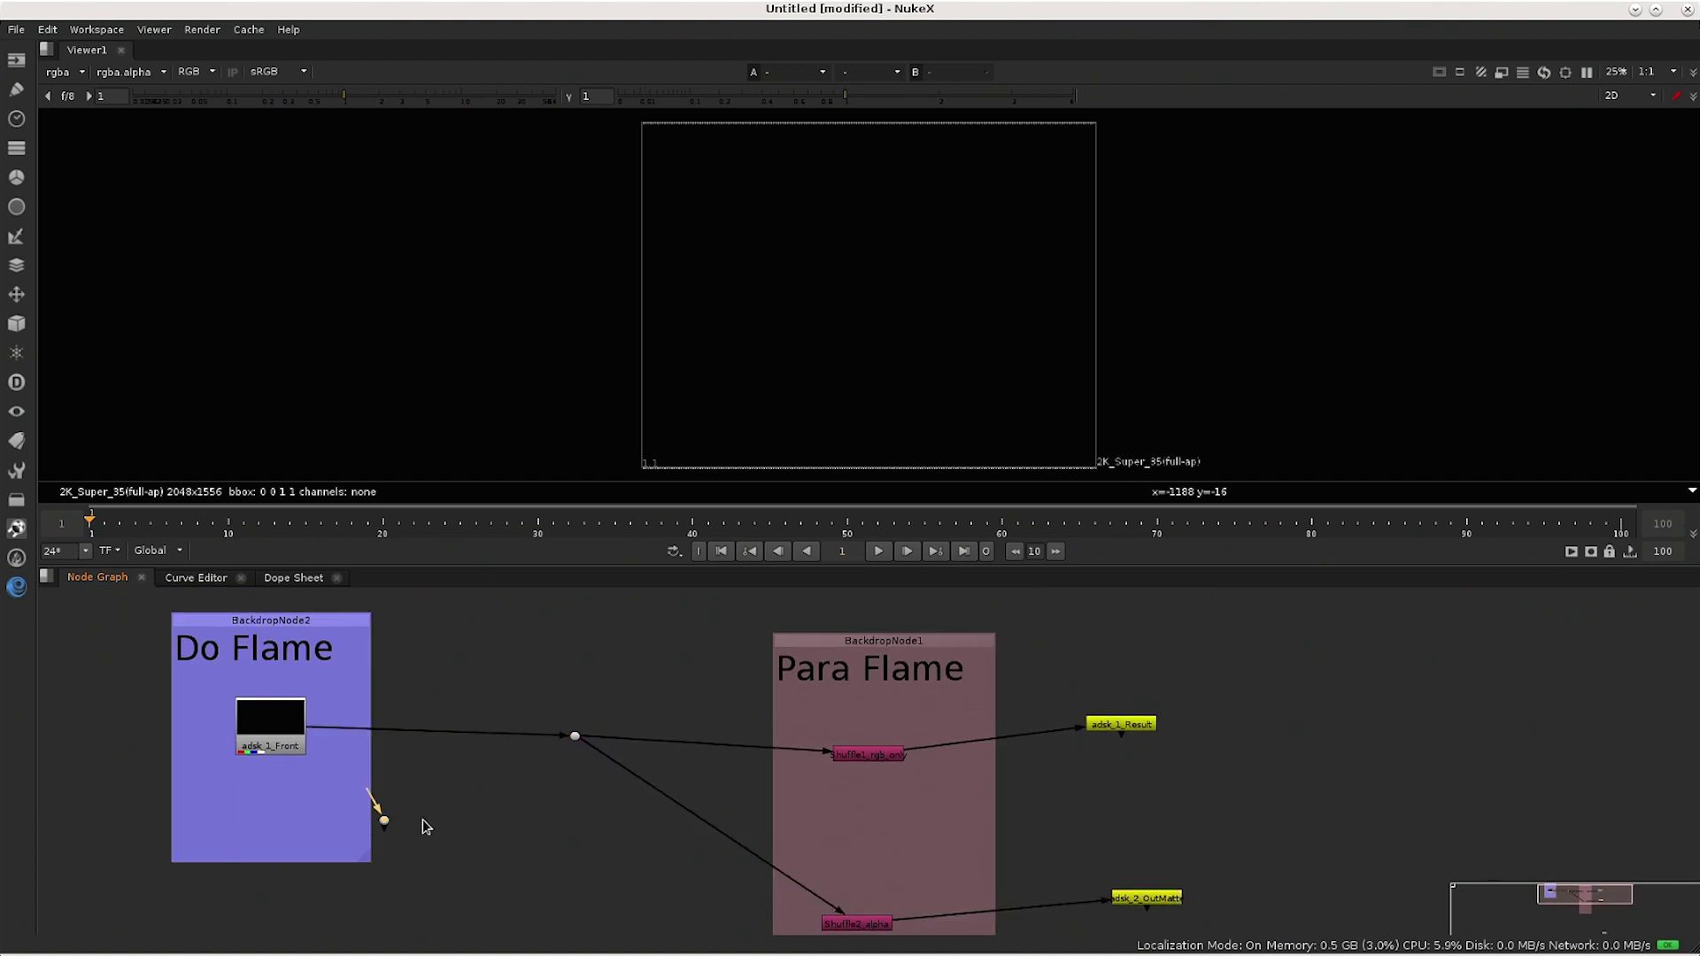
drag(384, 820, 396, 736)
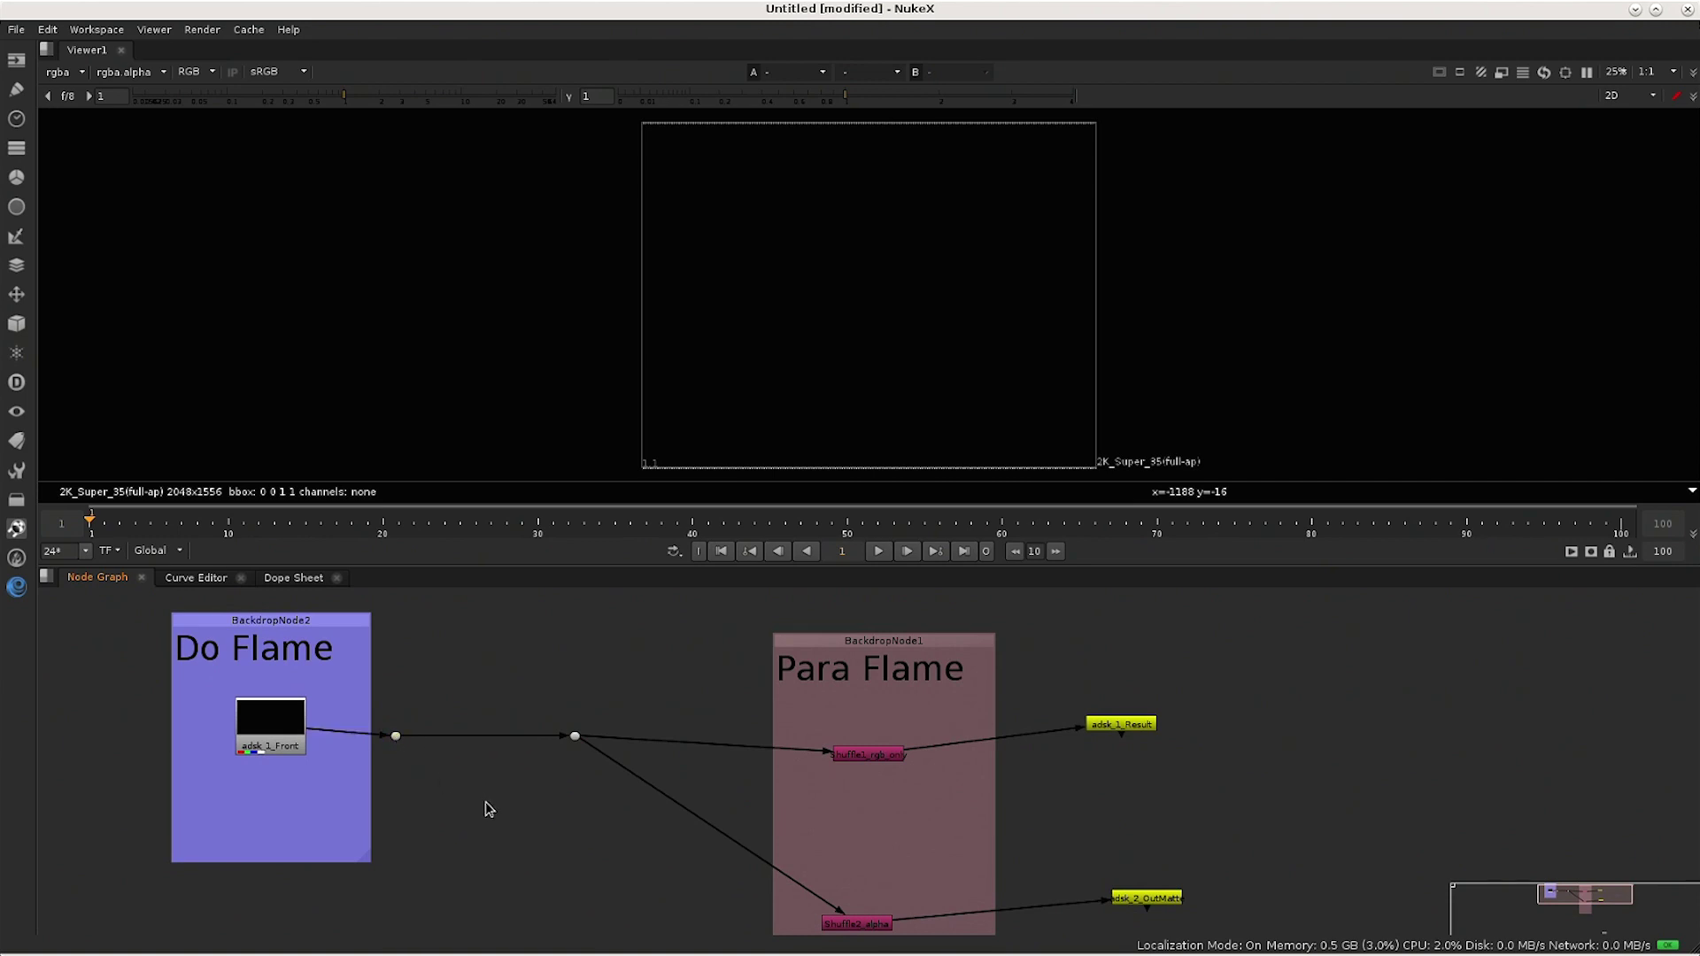
Add a Blur node (Blur1) onto the pipe just after the Dot.
key(Tab)
text(blu)
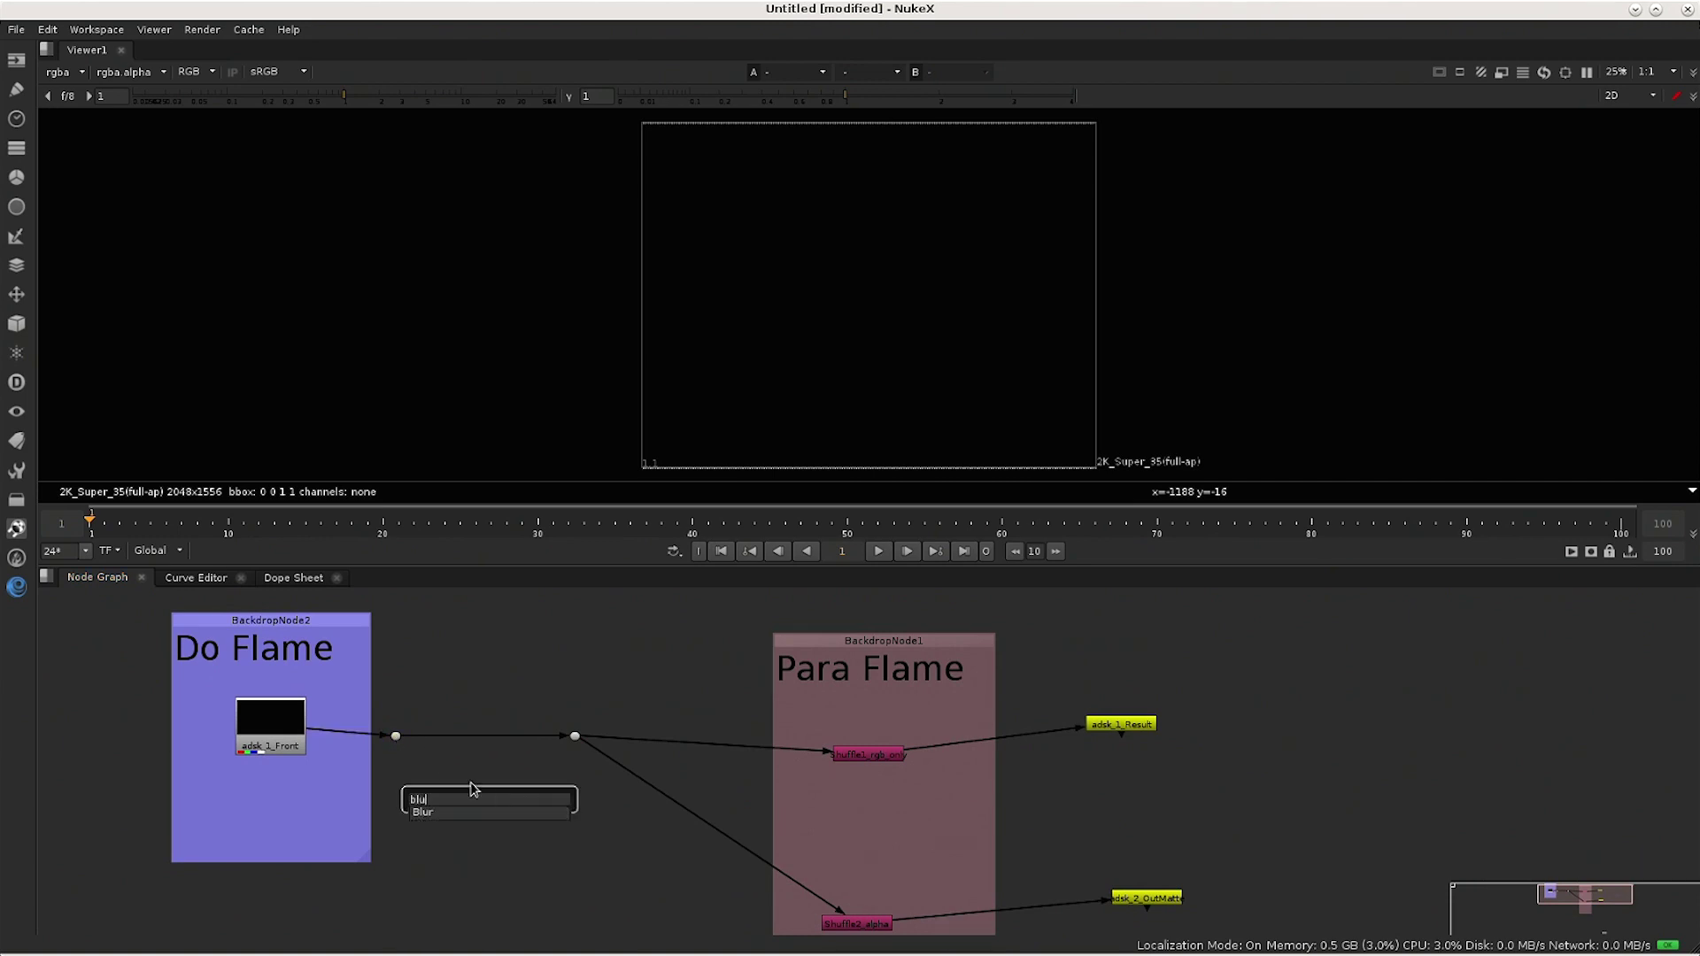
key(Return)
drag(456, 802, 498, 757)
click(979, 918)
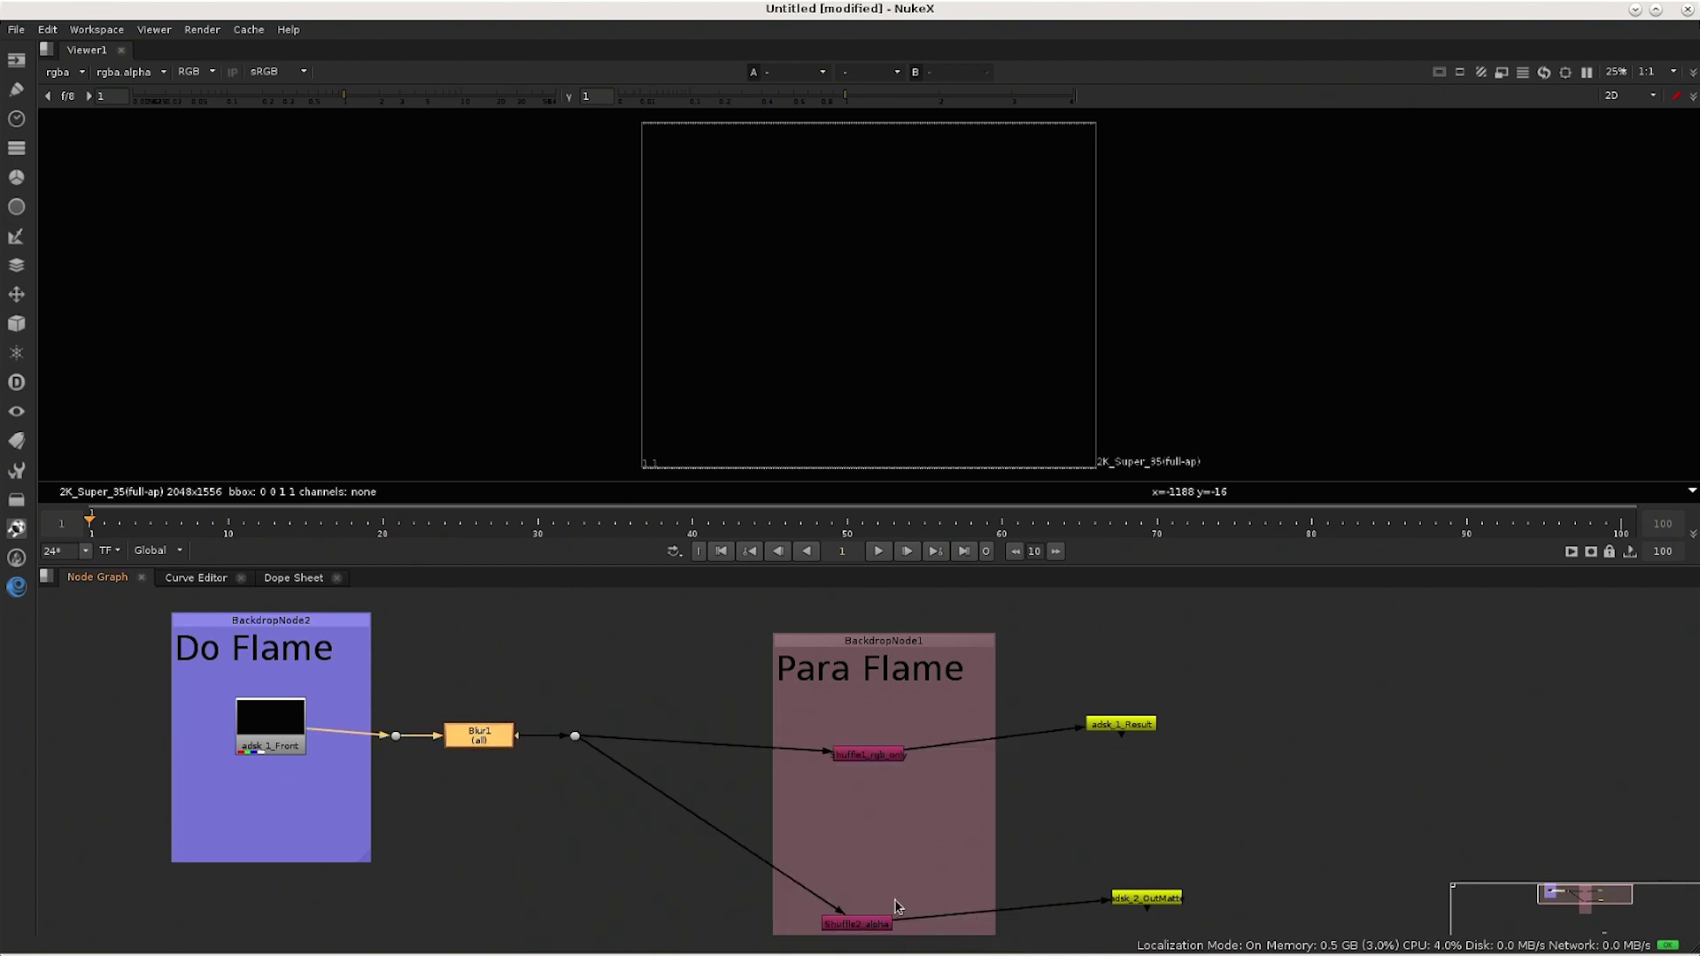
click(583, 813)
Save the NukeX script as Nuke_comp.nk in Home > Desktop > MyFLMPresets.
key(ctrl+shift+s)
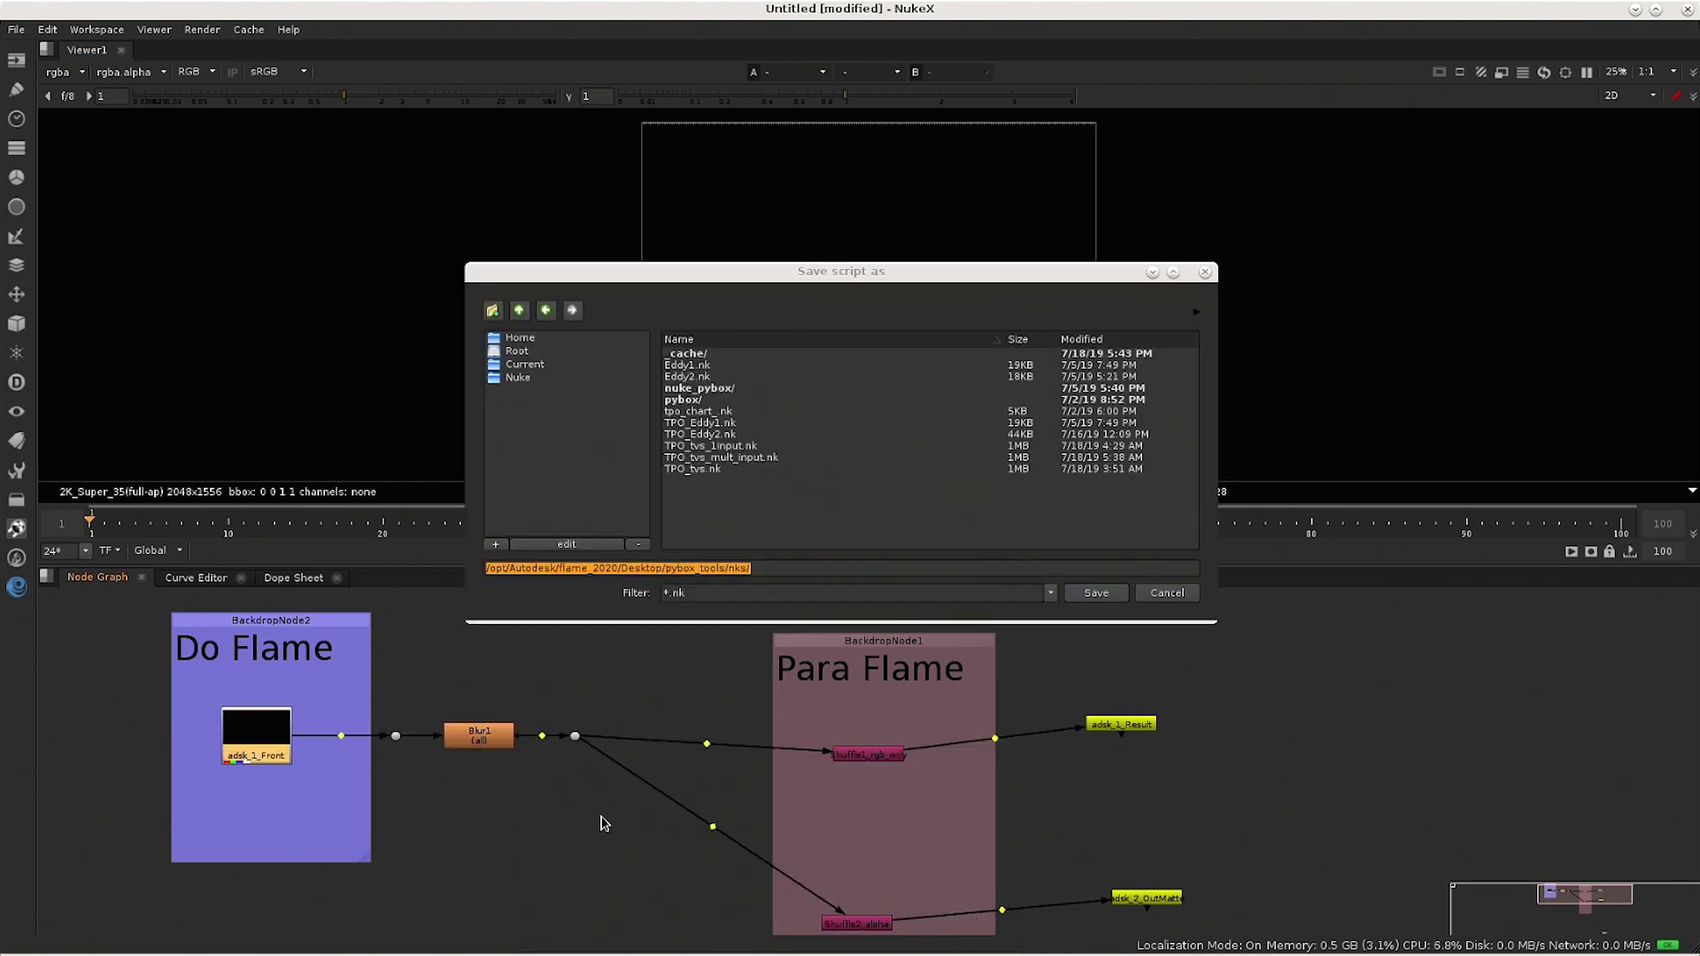
click(546, 341)
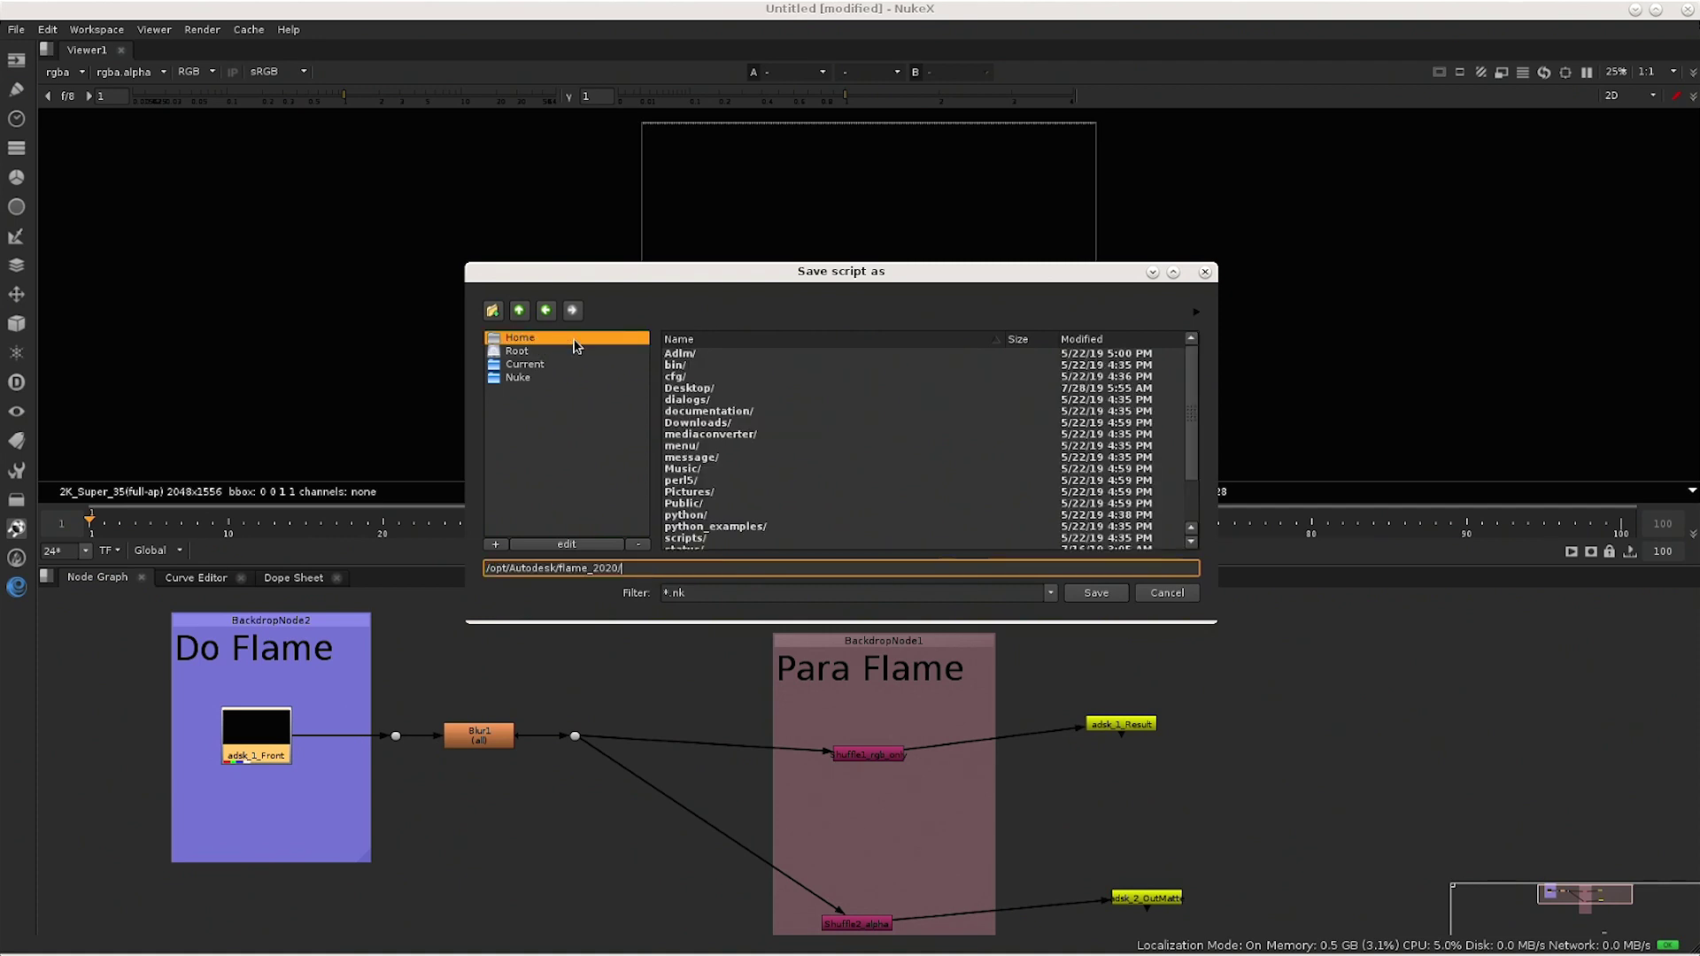
double_click(722, 392)
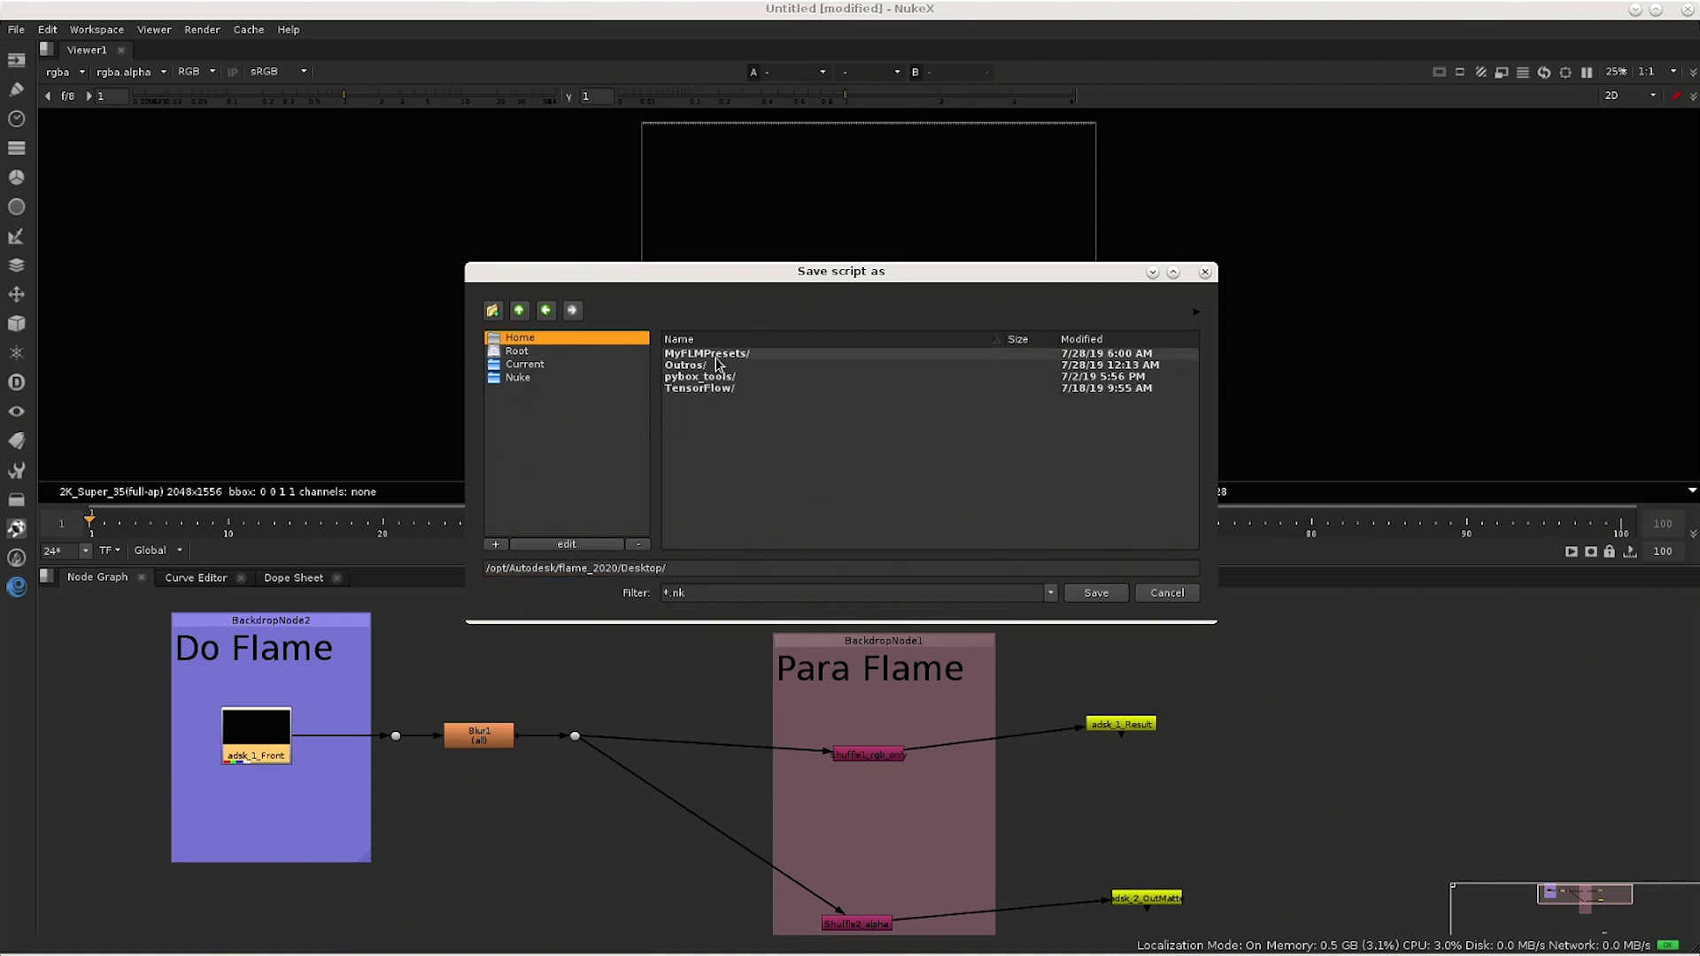
double_click(732, 354)
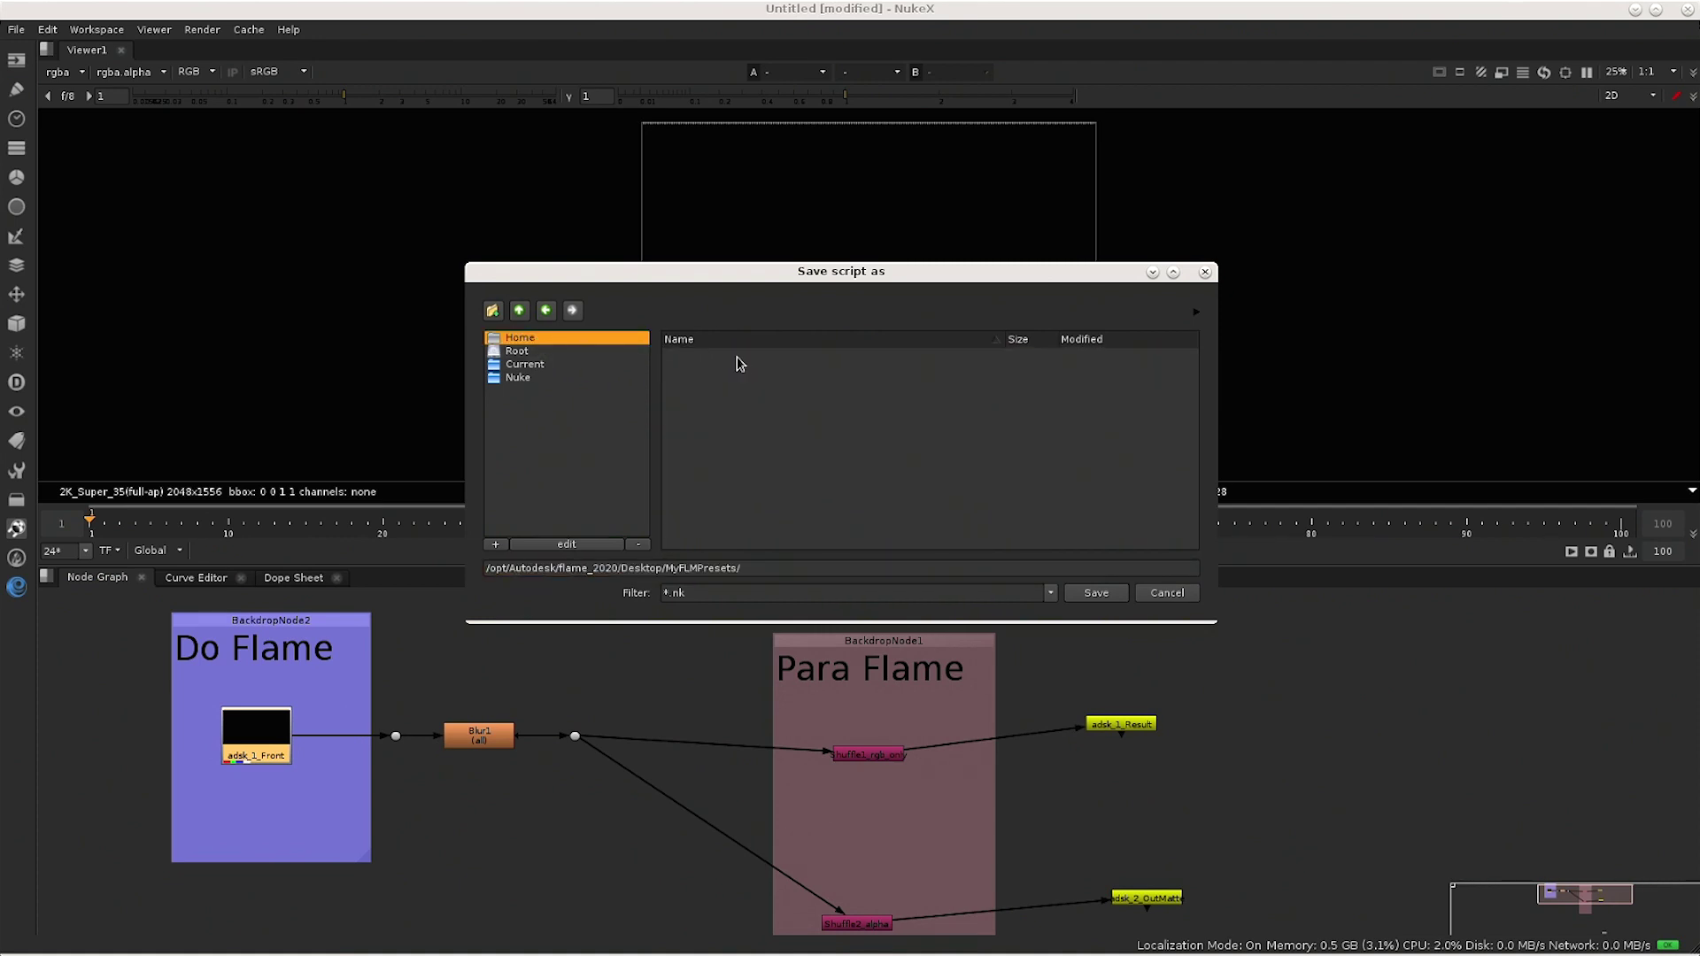
click(744, 569)
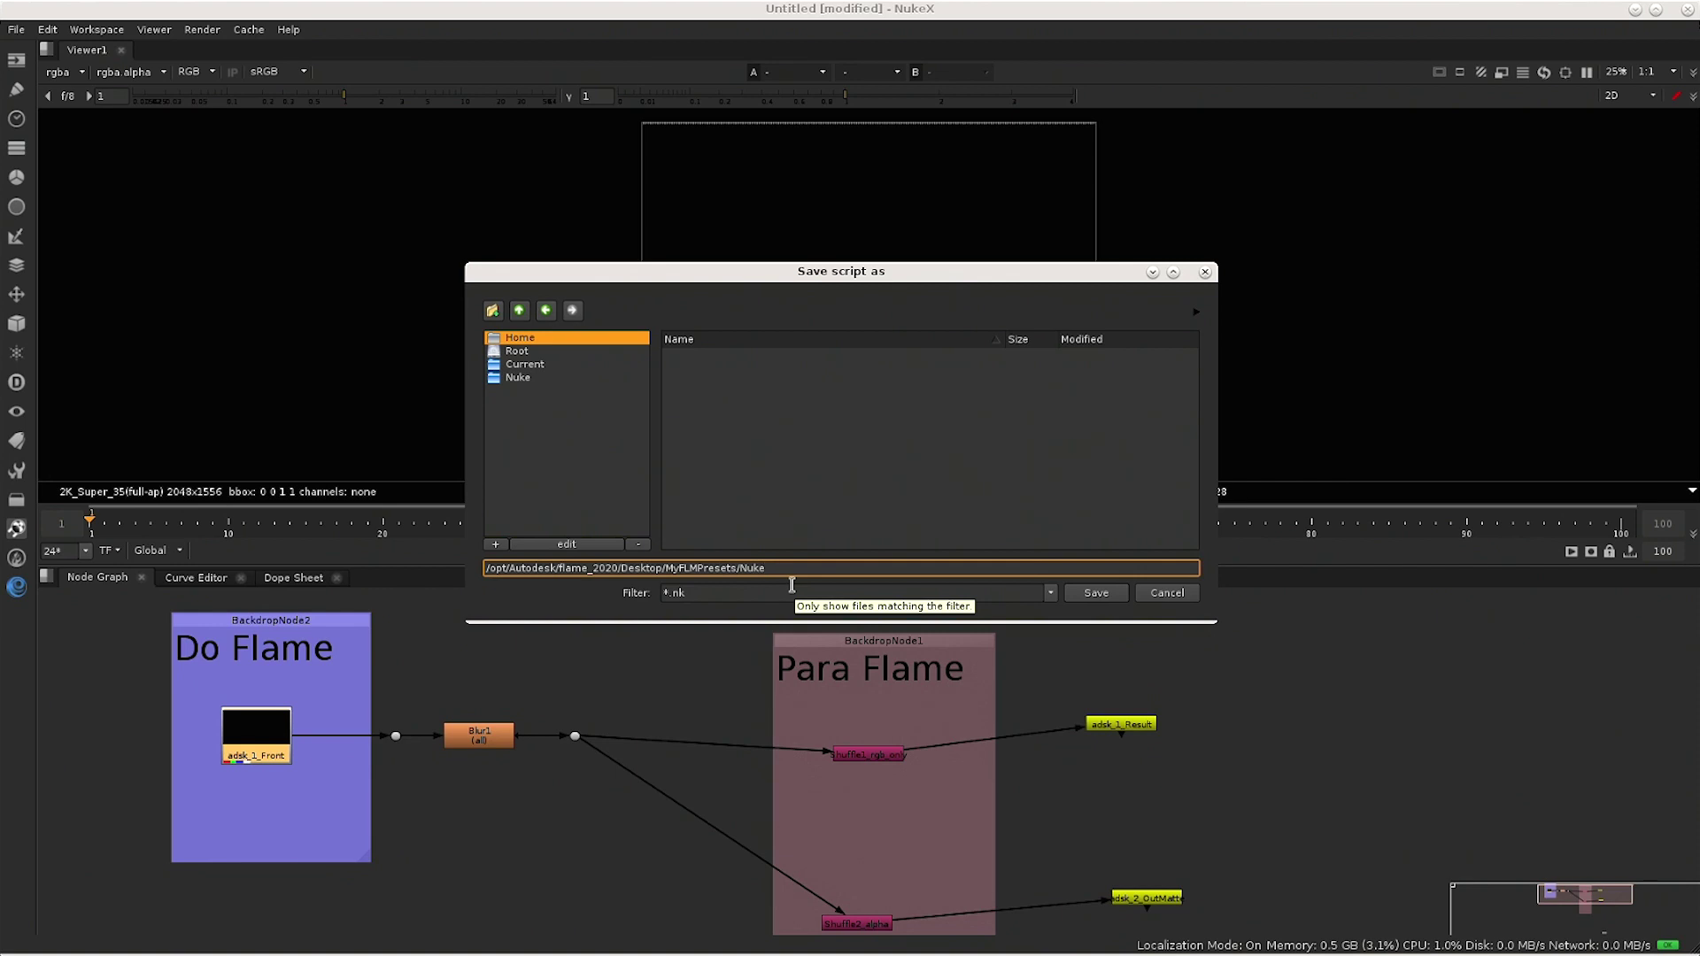
text(Nuke_comp)
click(1091, 593)
click(16, 30)
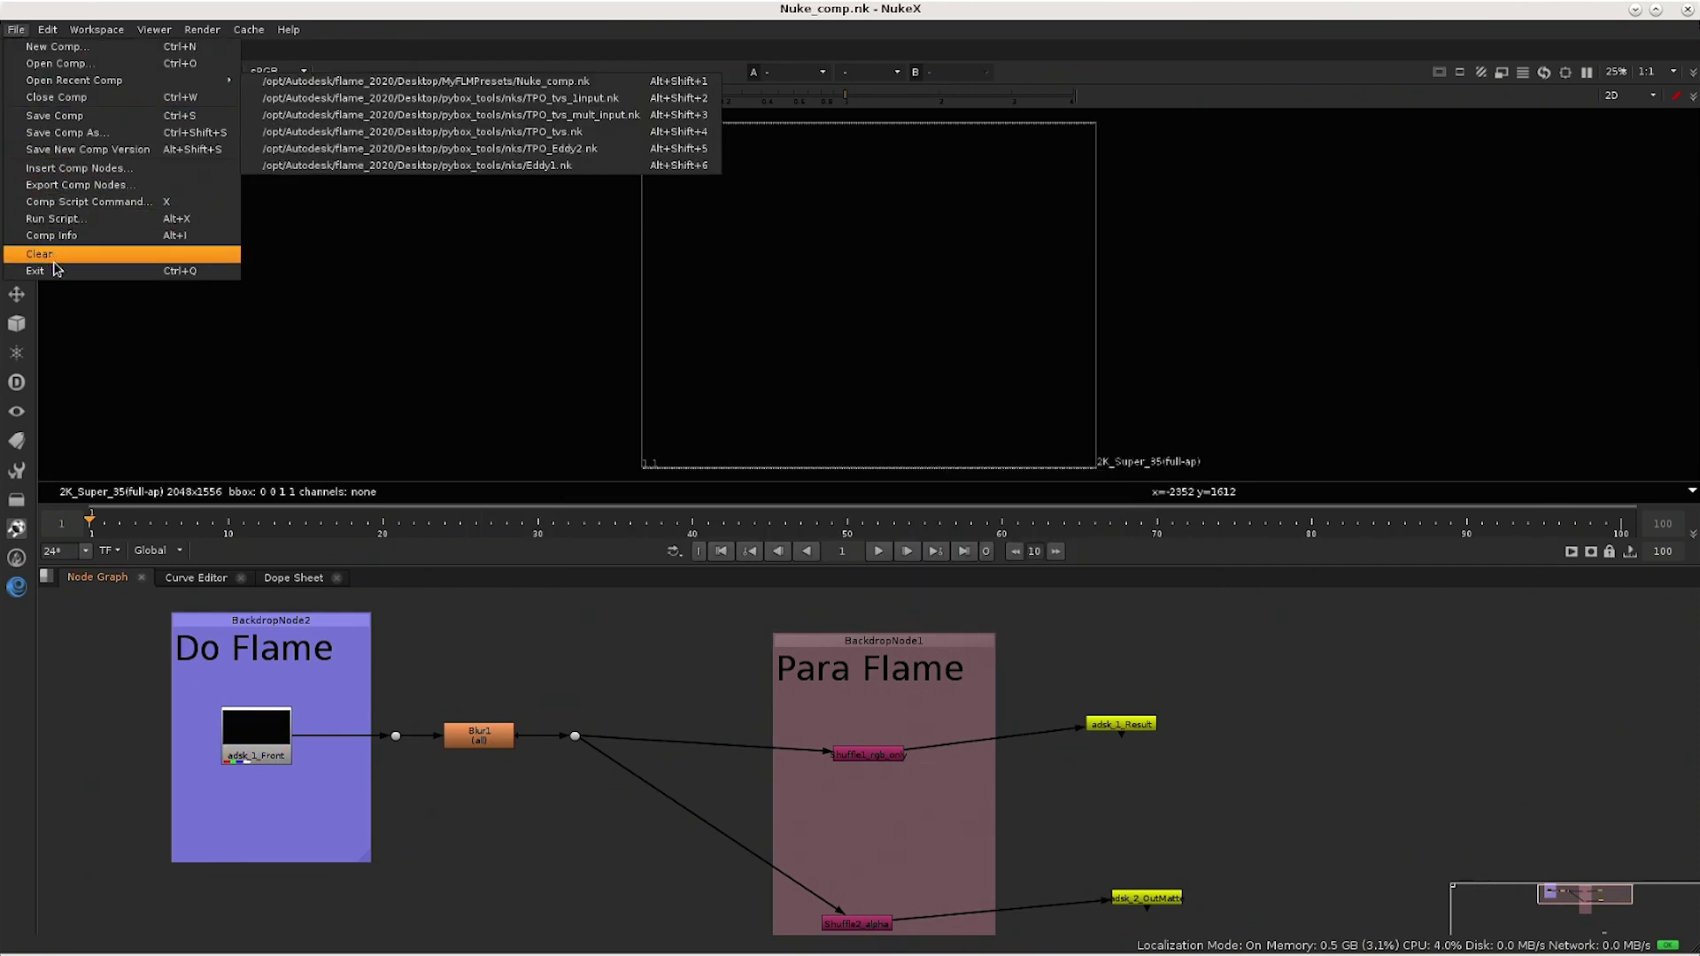
Quit NukeX, verify Nuke_comp.nk sits in MyFLMPresets, then launch Flame 2020.
click(59, 271)
double_click(62, 810)
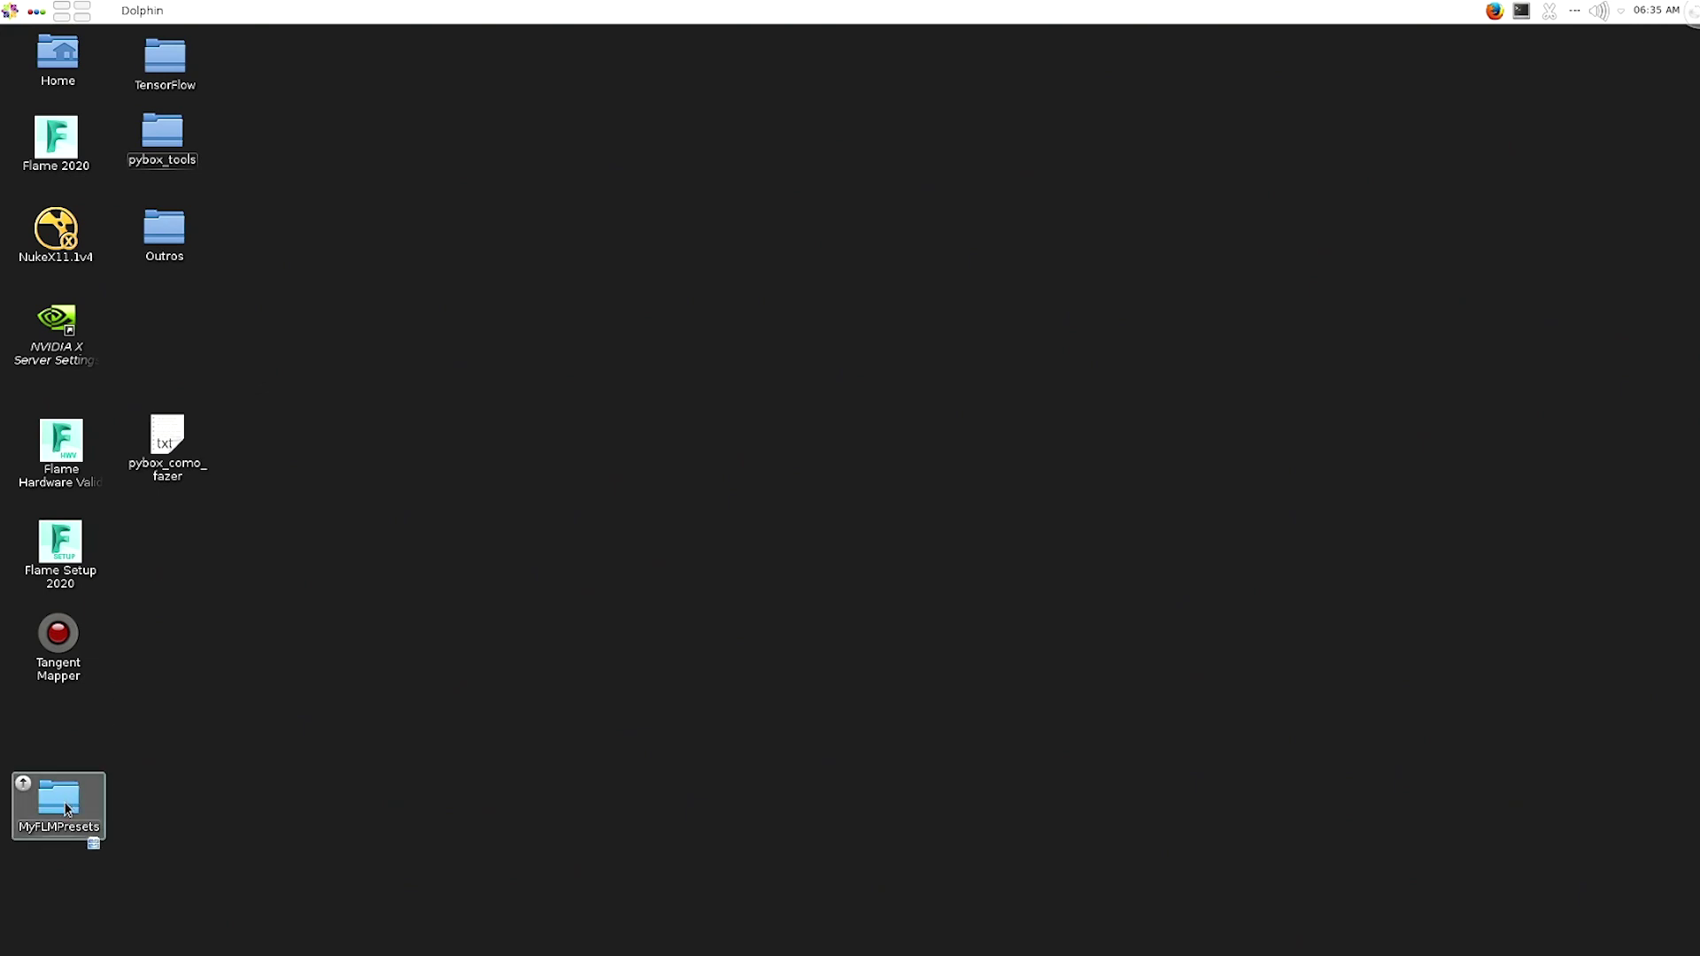
drag(227, 202, 198, 135)
drag(521, 55, 863, 158)
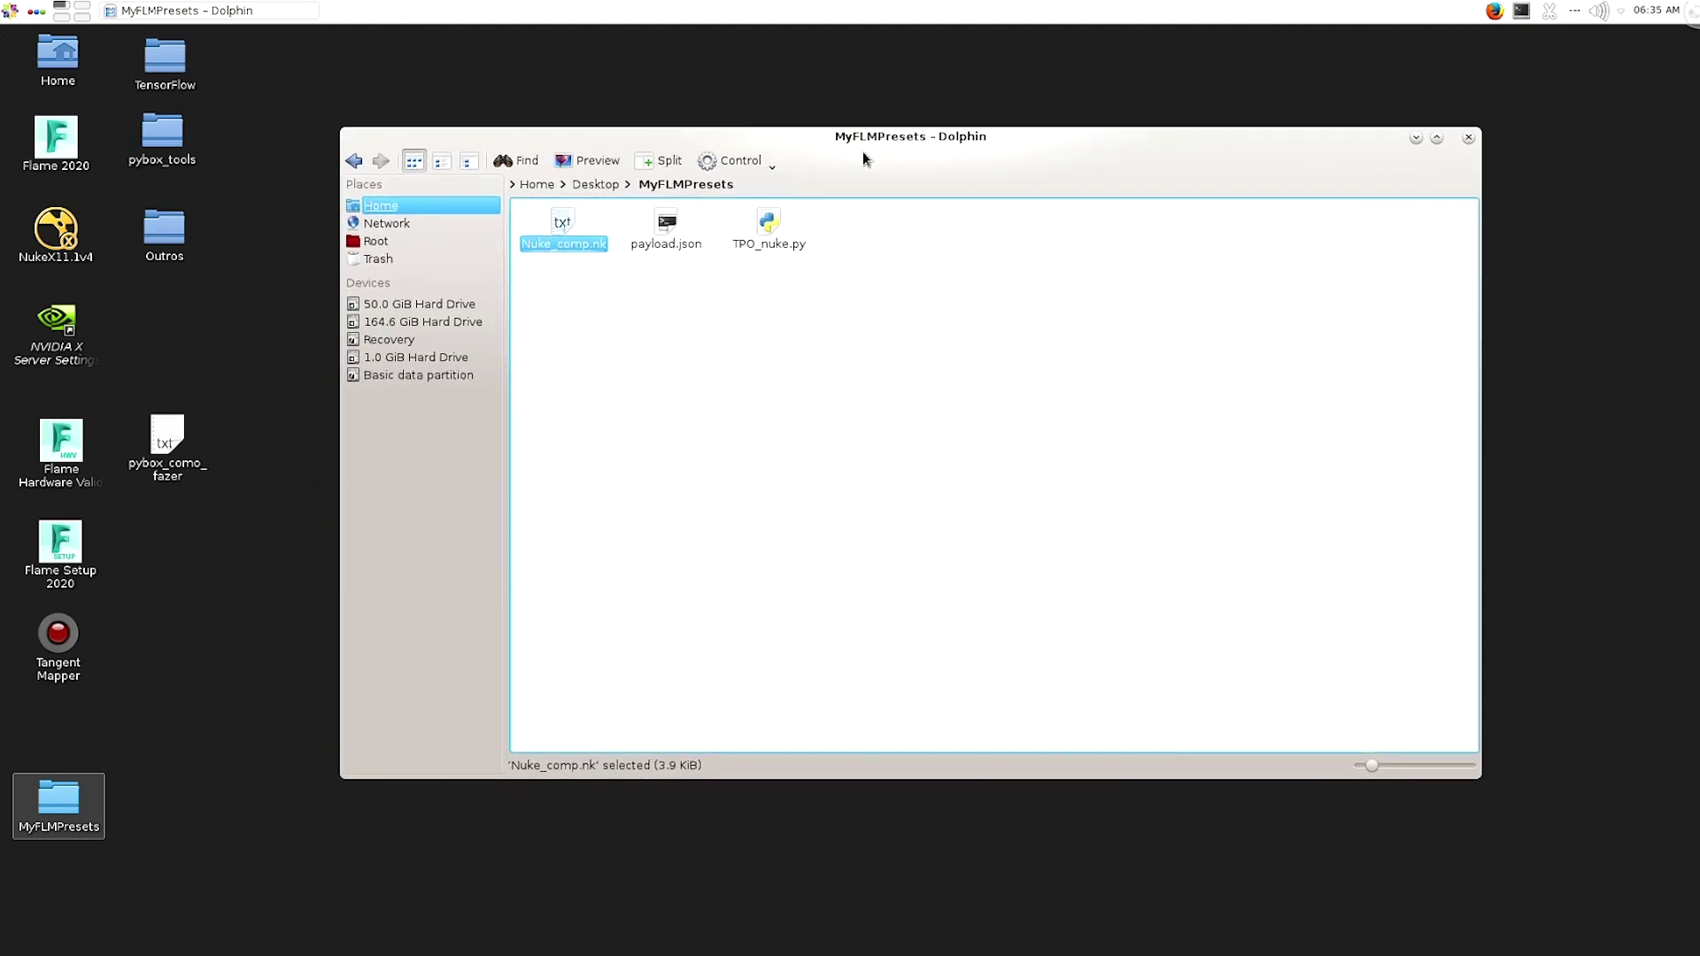
click(1465, 138)
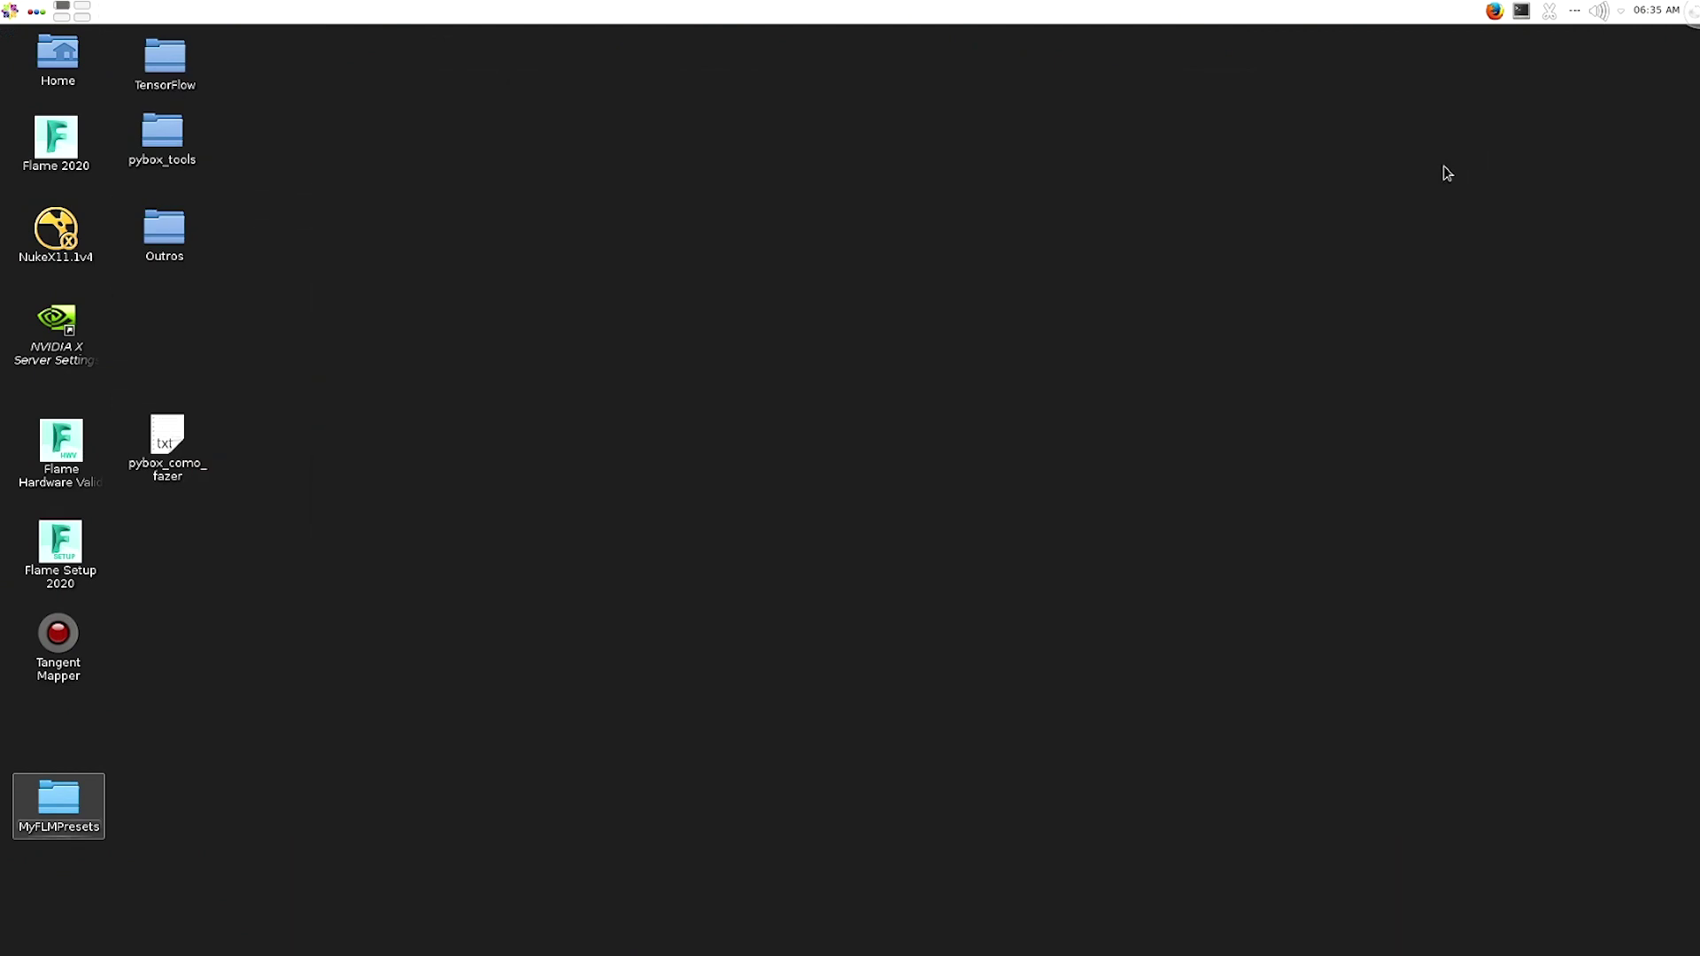
double_click(51, 137)
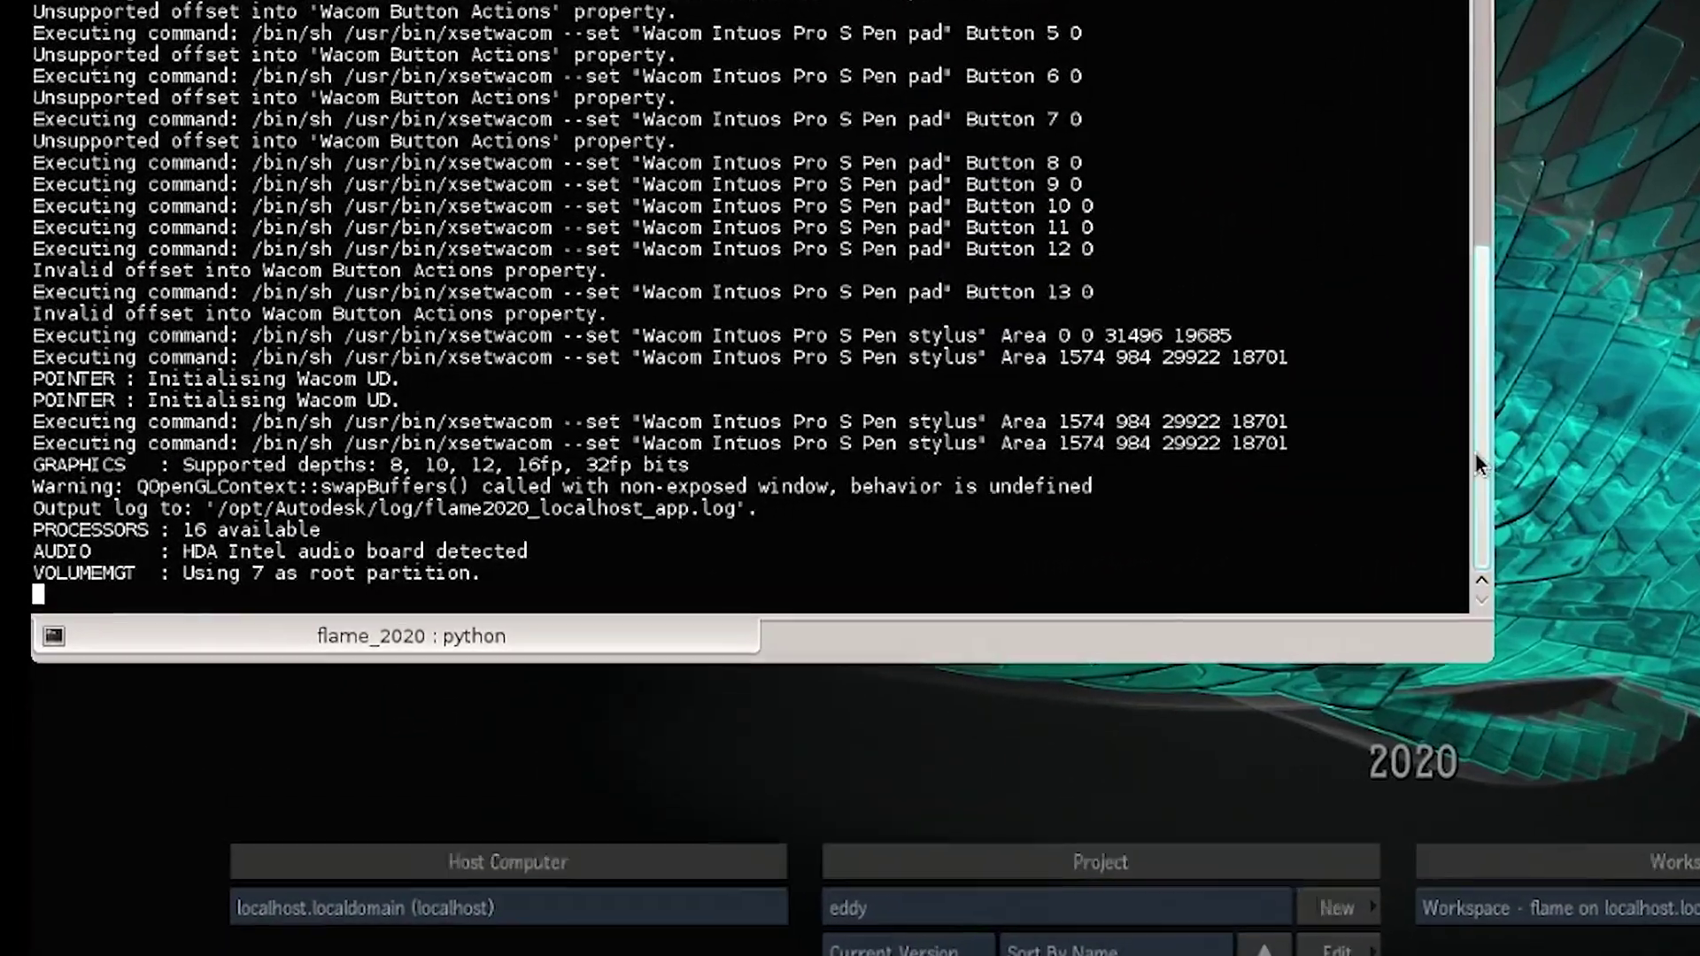
Highlight the TITAN RTX/PCIe/SSE2 graphics renderer line in the Flame startup log.
scroll(1540, 141, up, 1)
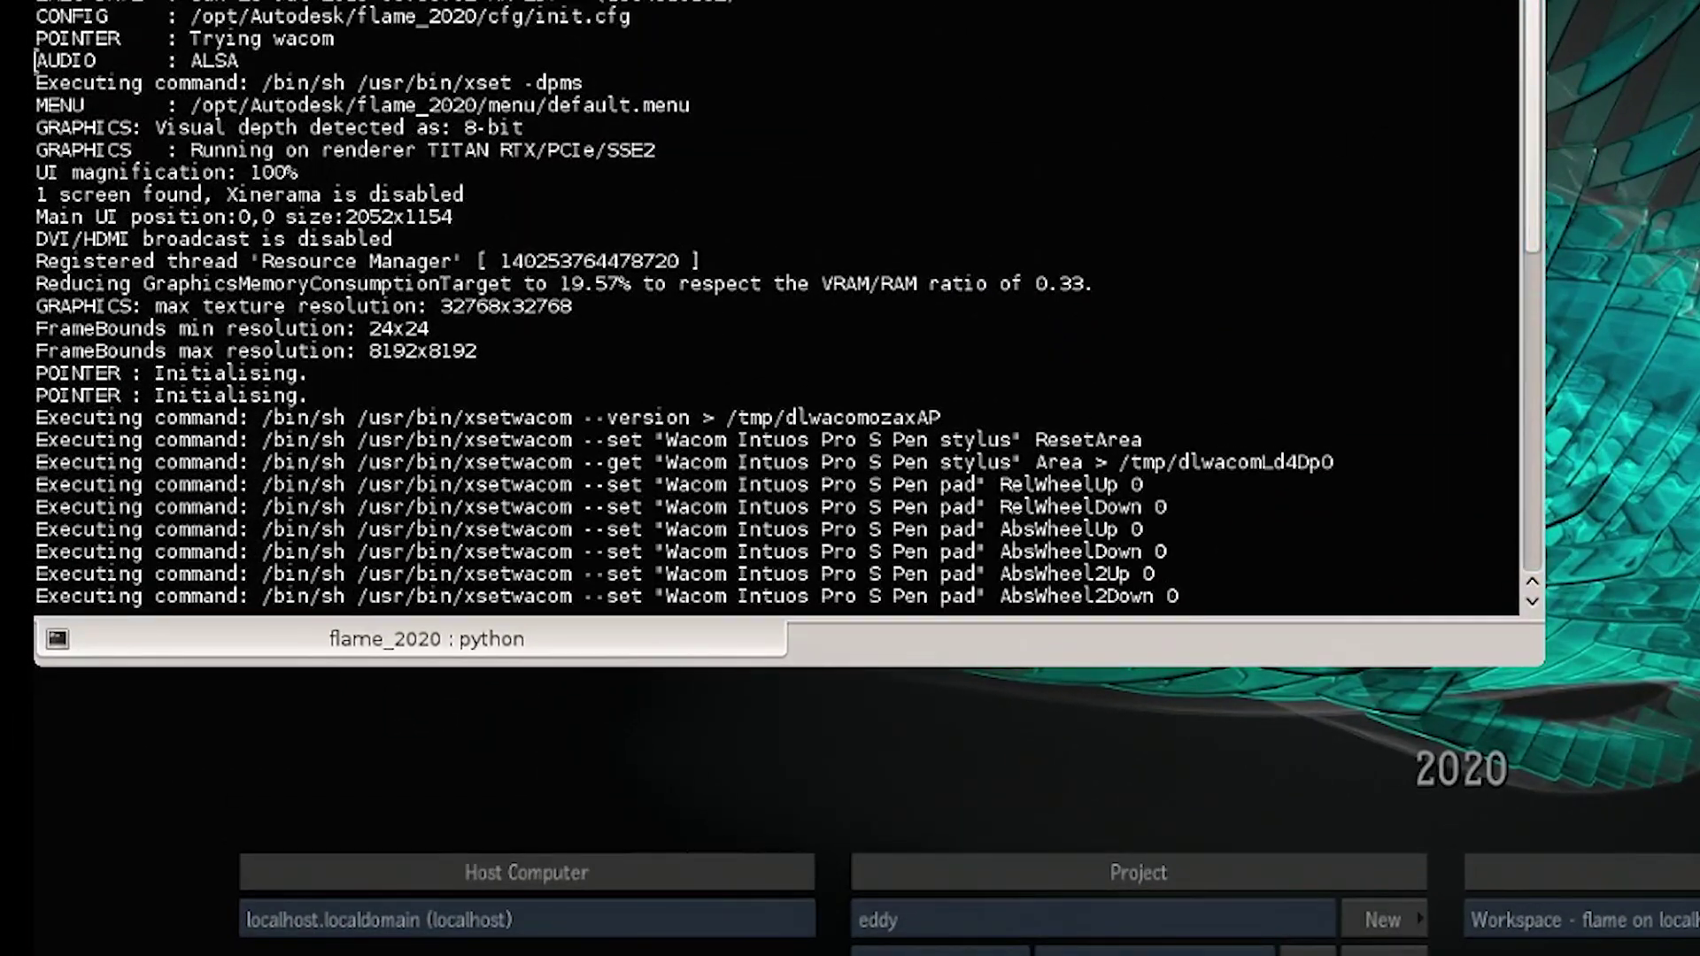
drag(40, 45, 35, 140)
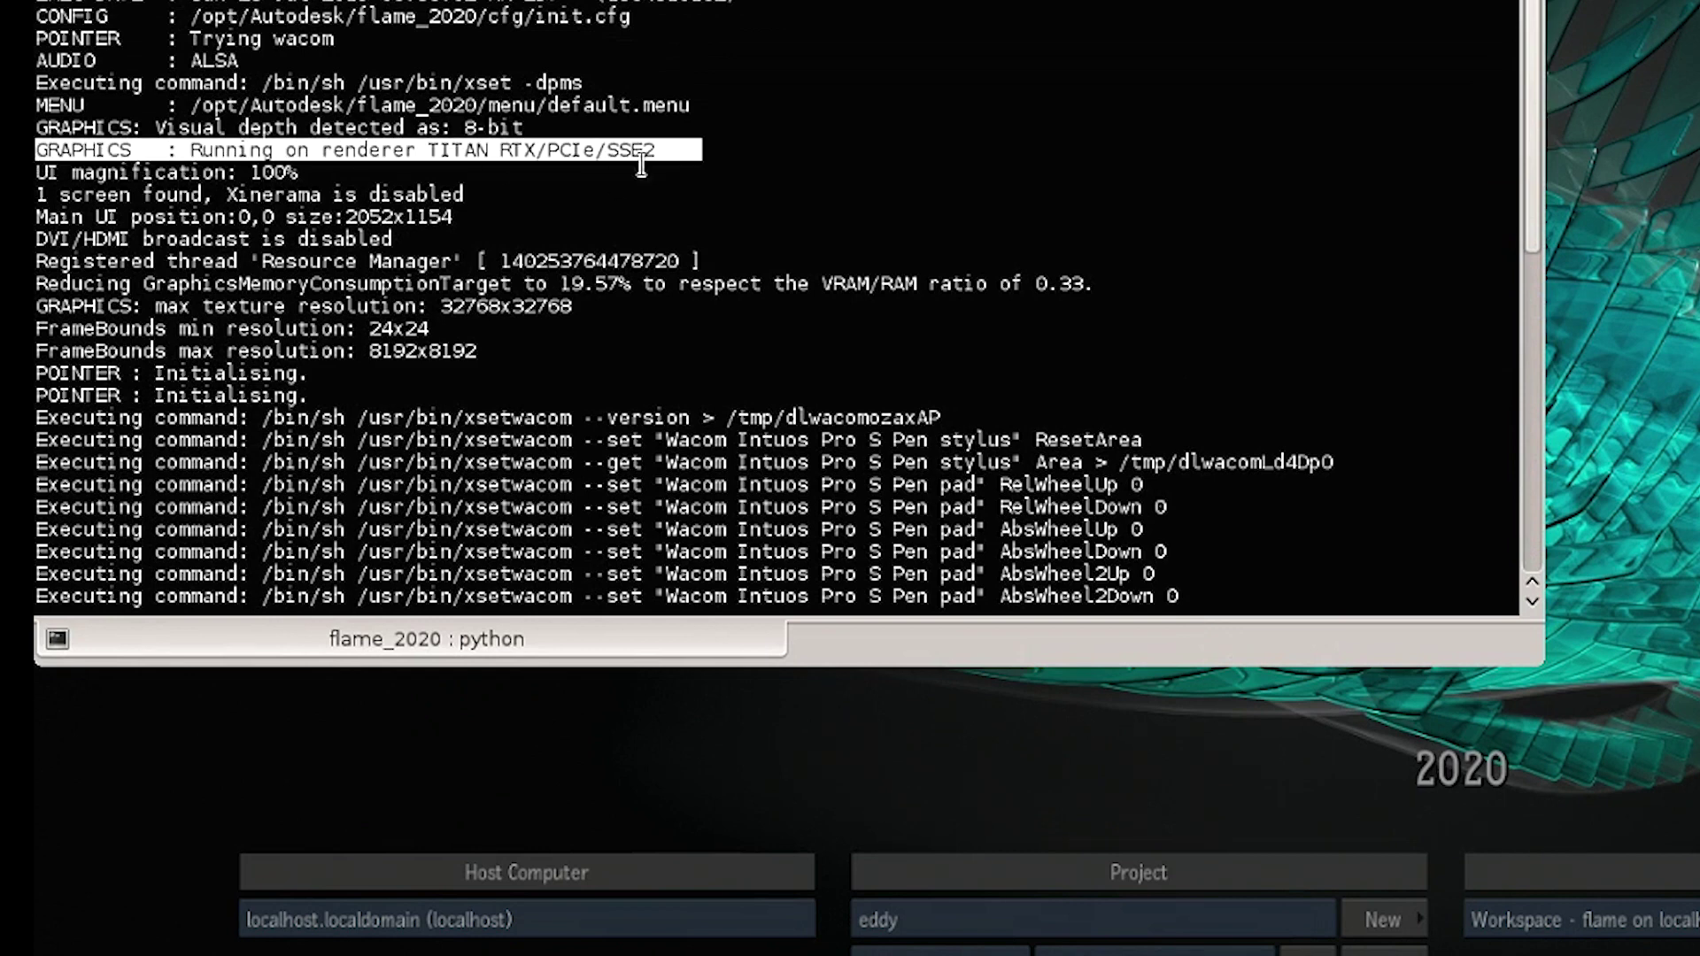
drag(534, 152, 657, 155)
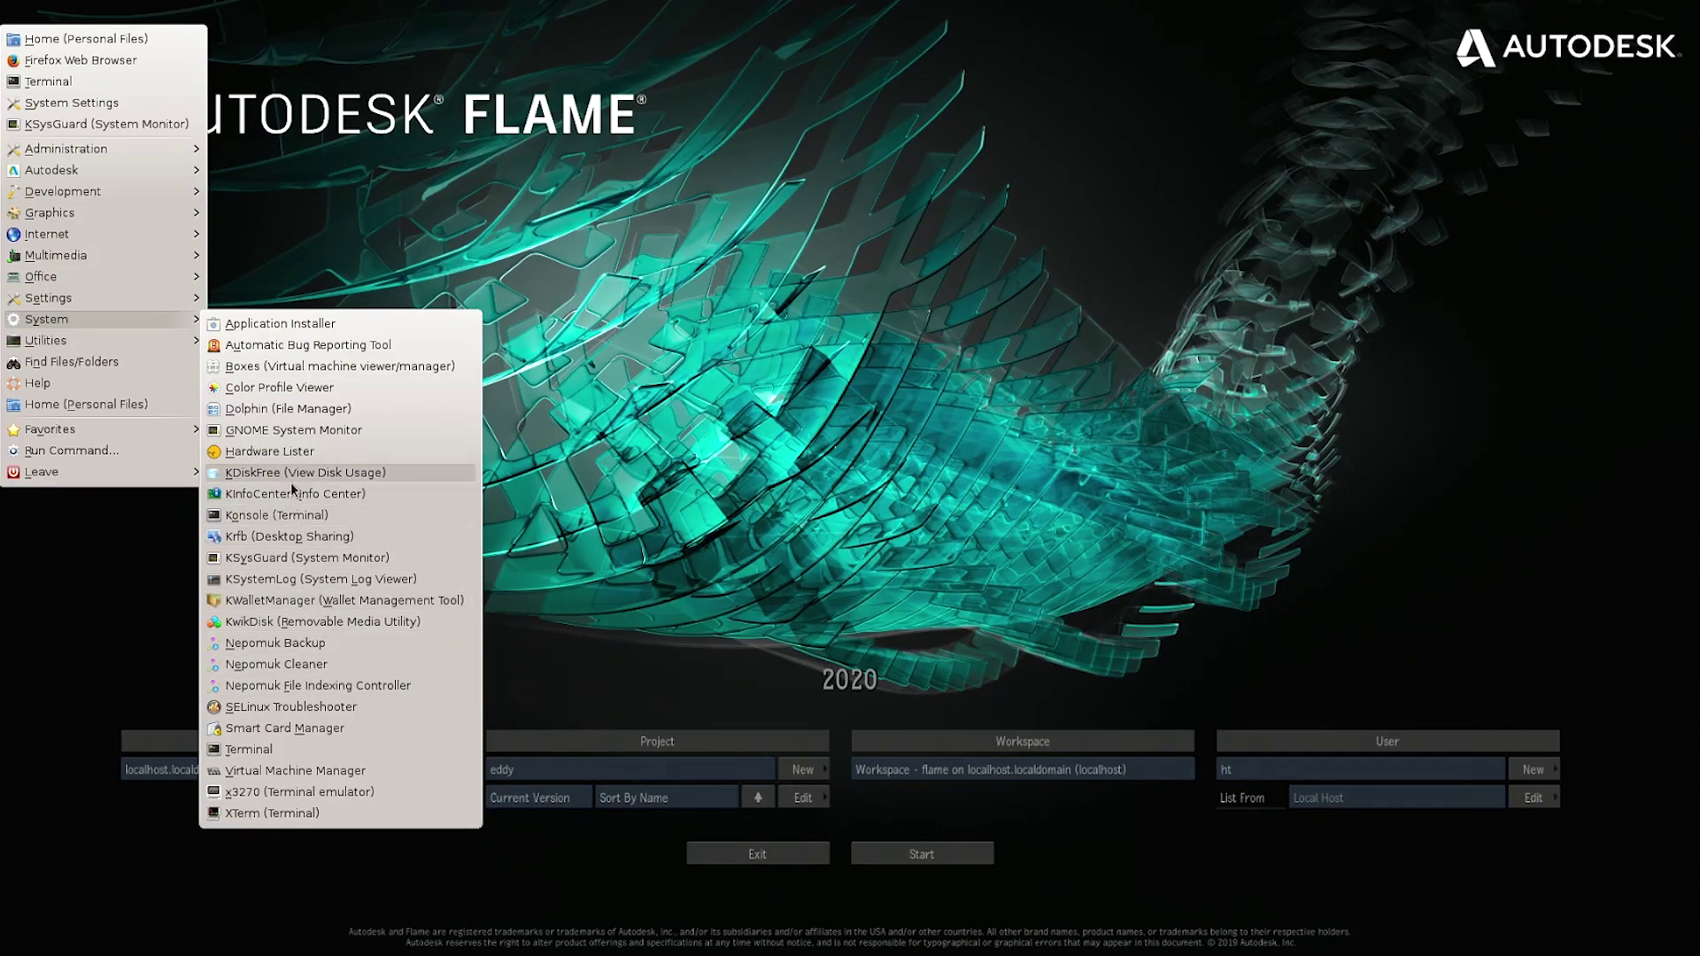
Check CPU and memory load in GNOME System Monitor, then close it.
click(289, 431)
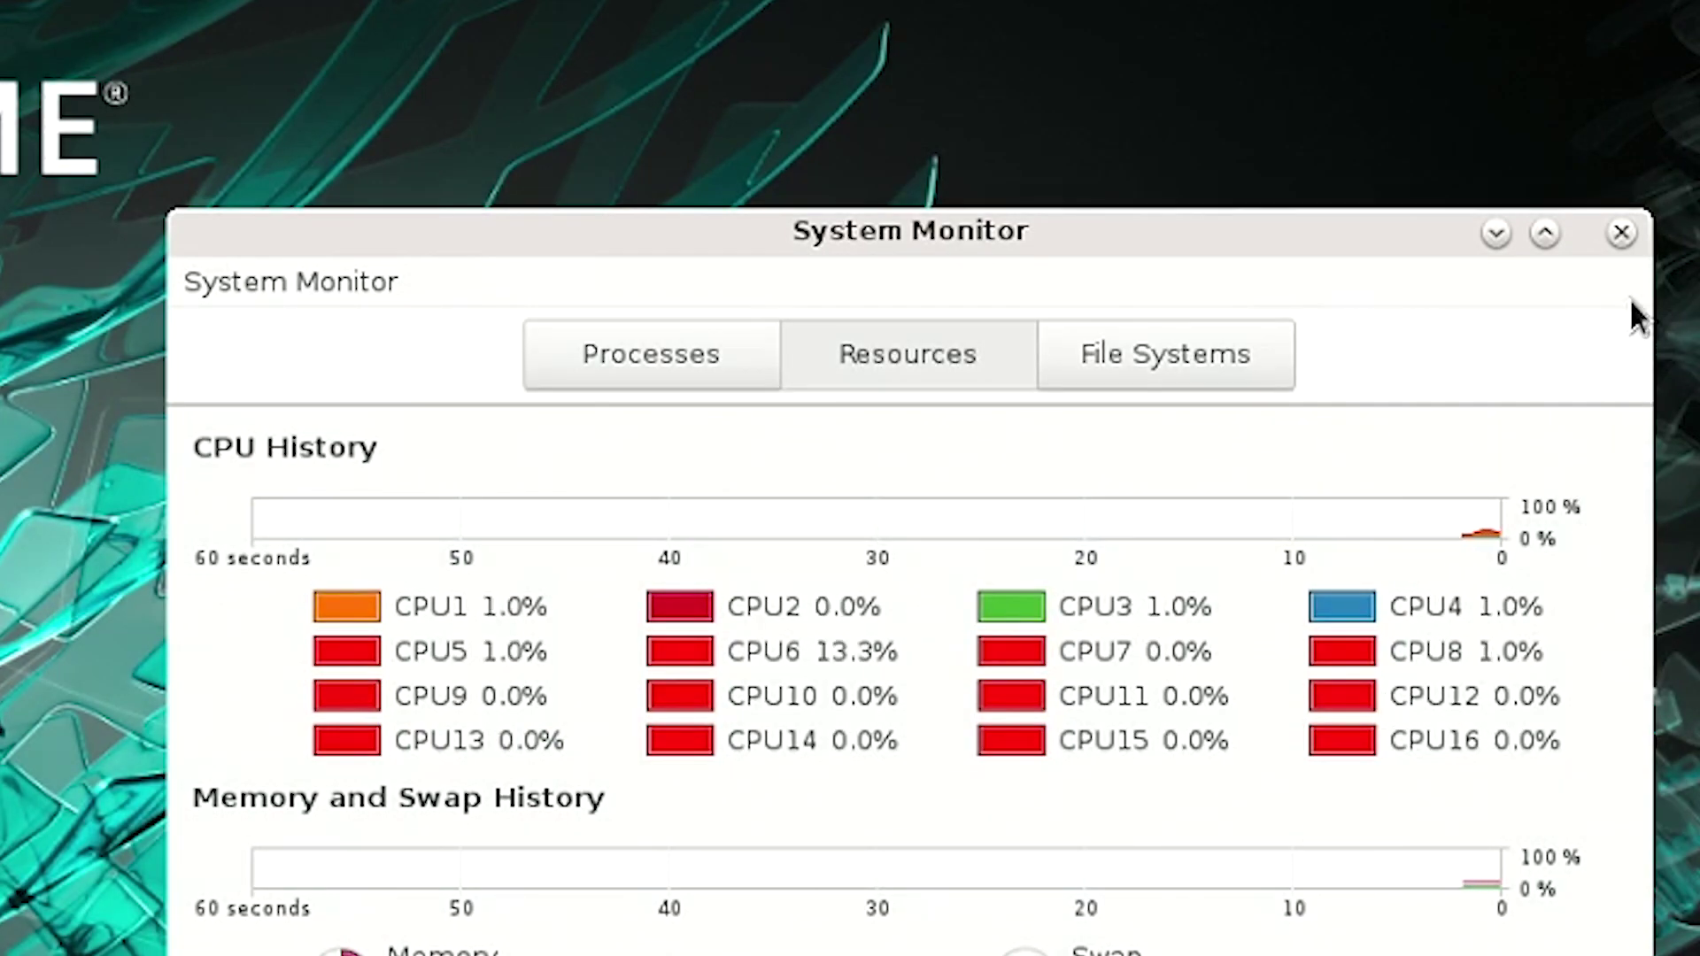
click(1620, 234)
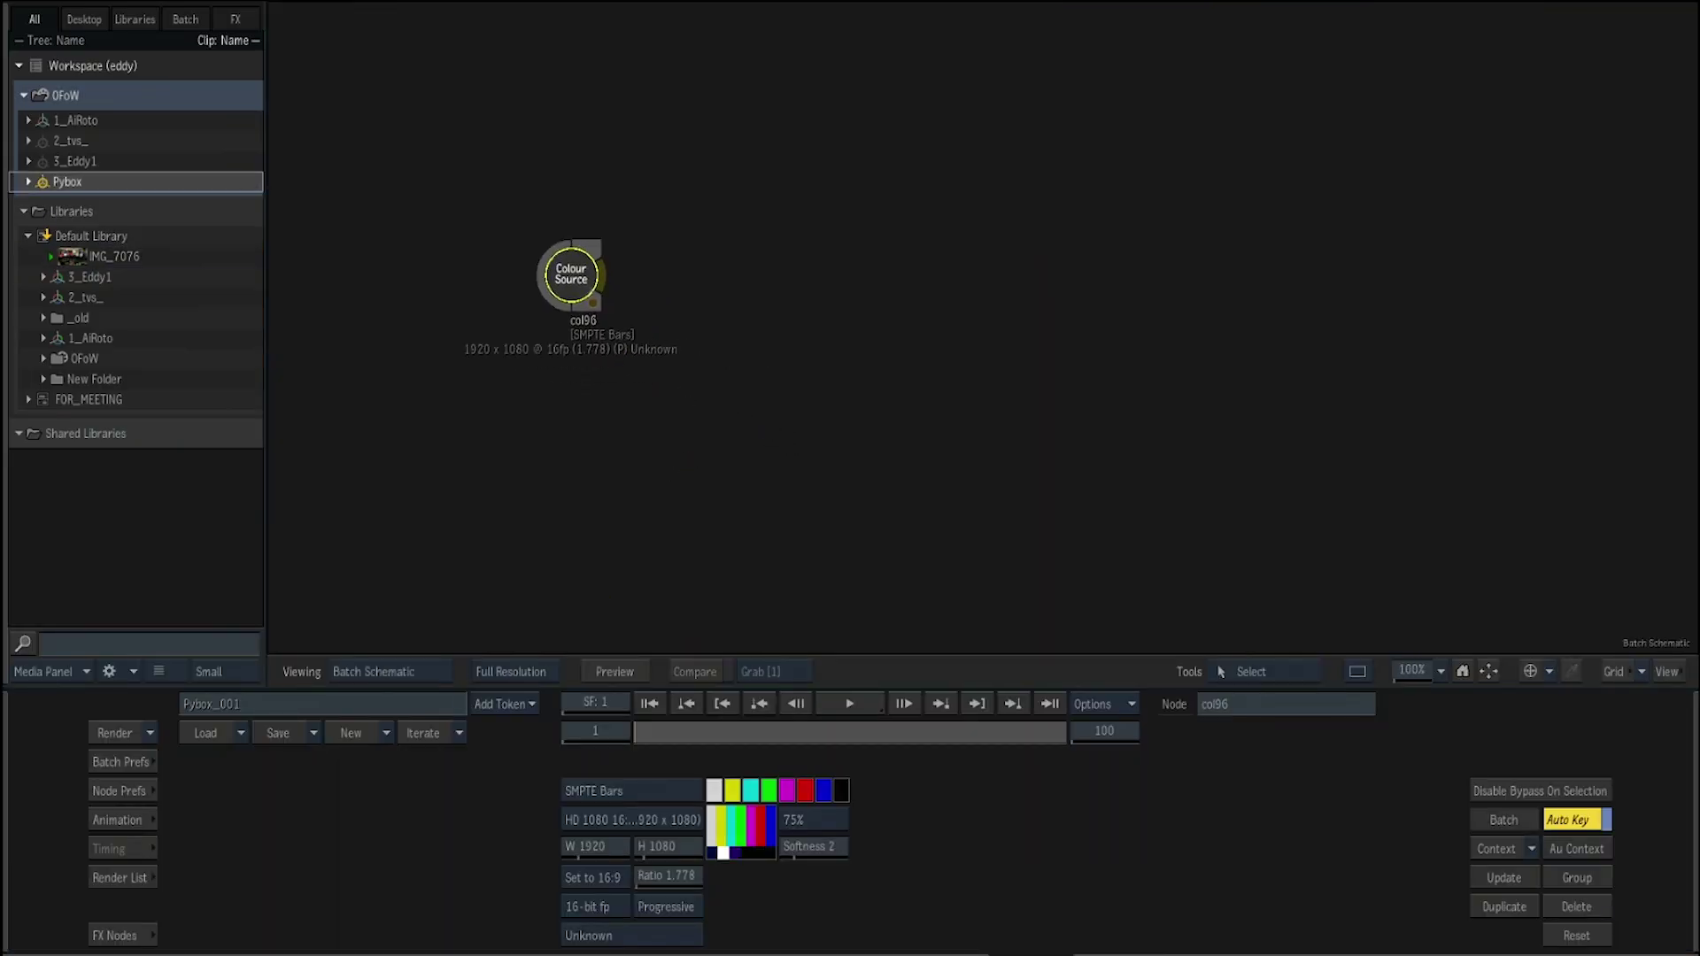
Add a Pybox node beside the SMPTE Bars colour source from the FX Nodes bin.
click(115, 936)
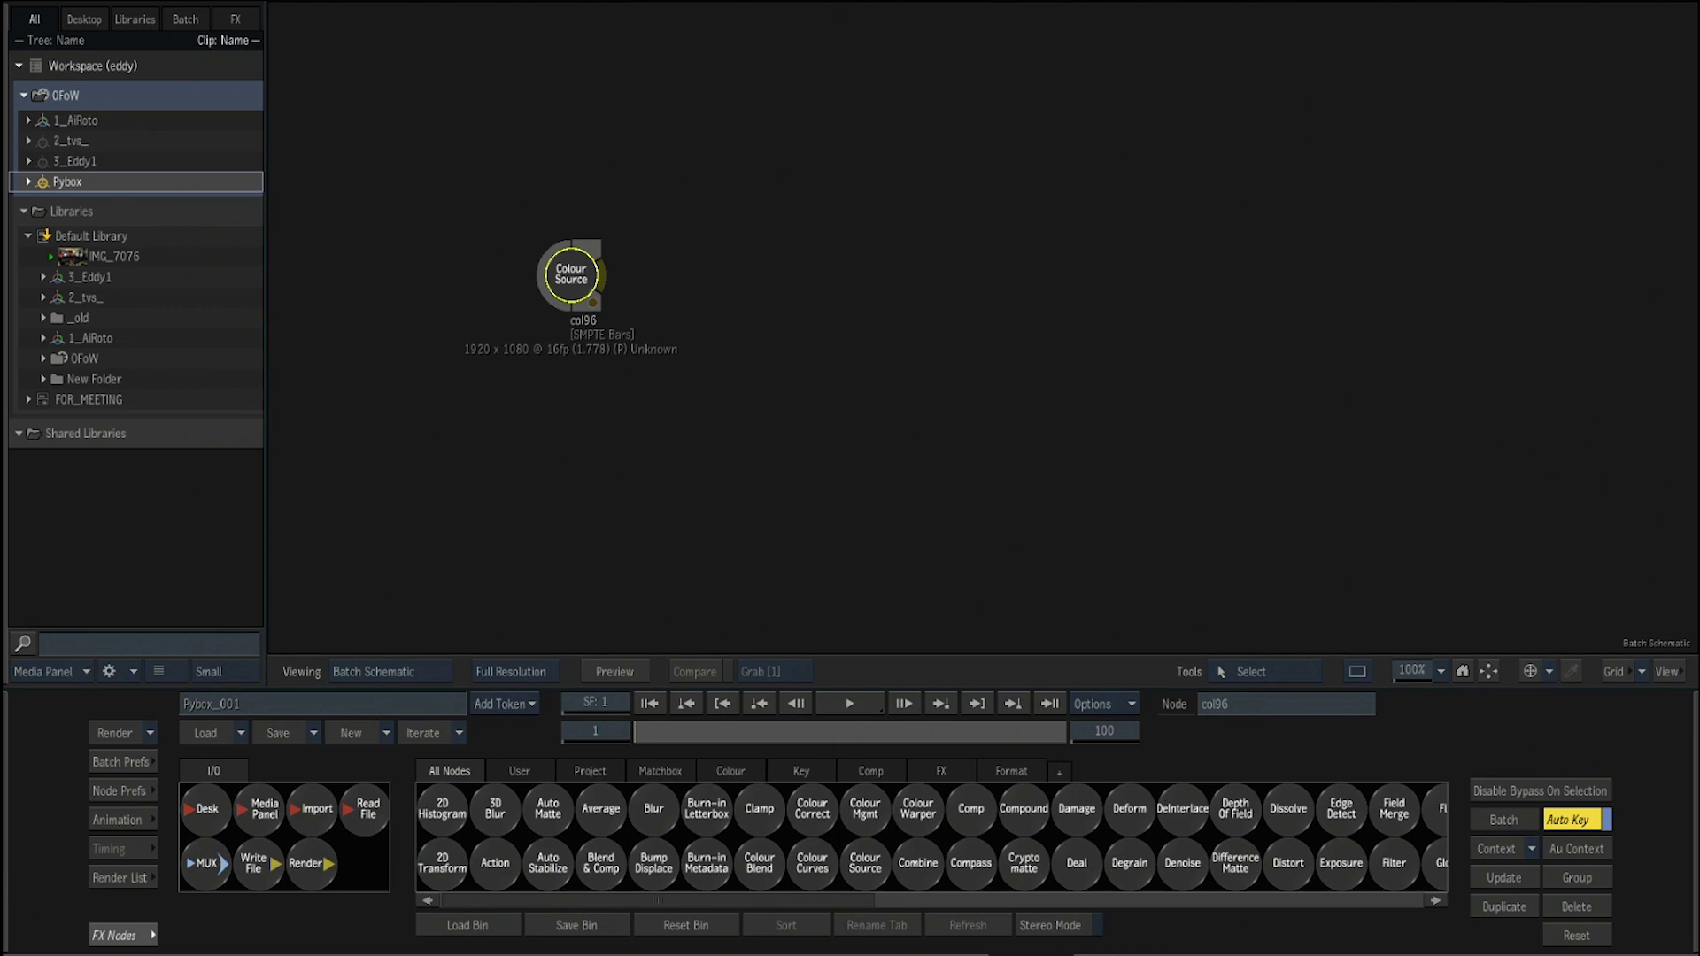
scroll(1047, 846, down, 10)
drag(1054, 872, 770, 324)
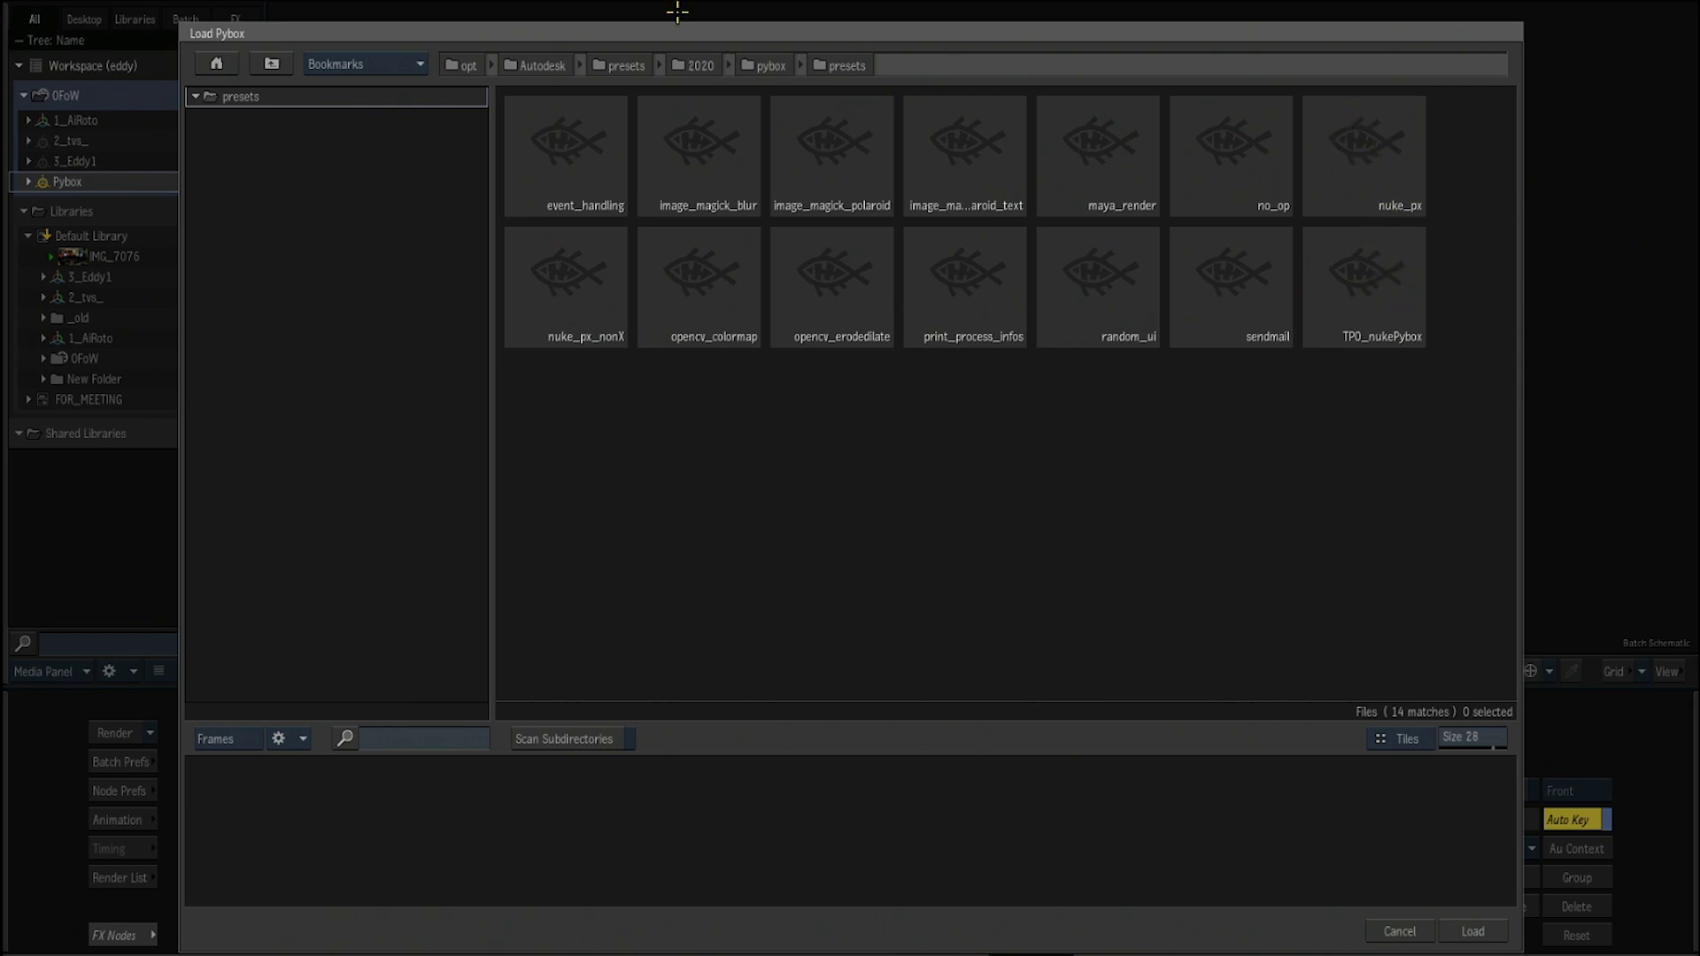
Browse to Home > Desktop > MyFLMPresets and locate the TPO_nuke.py handler.
click(361, 66)
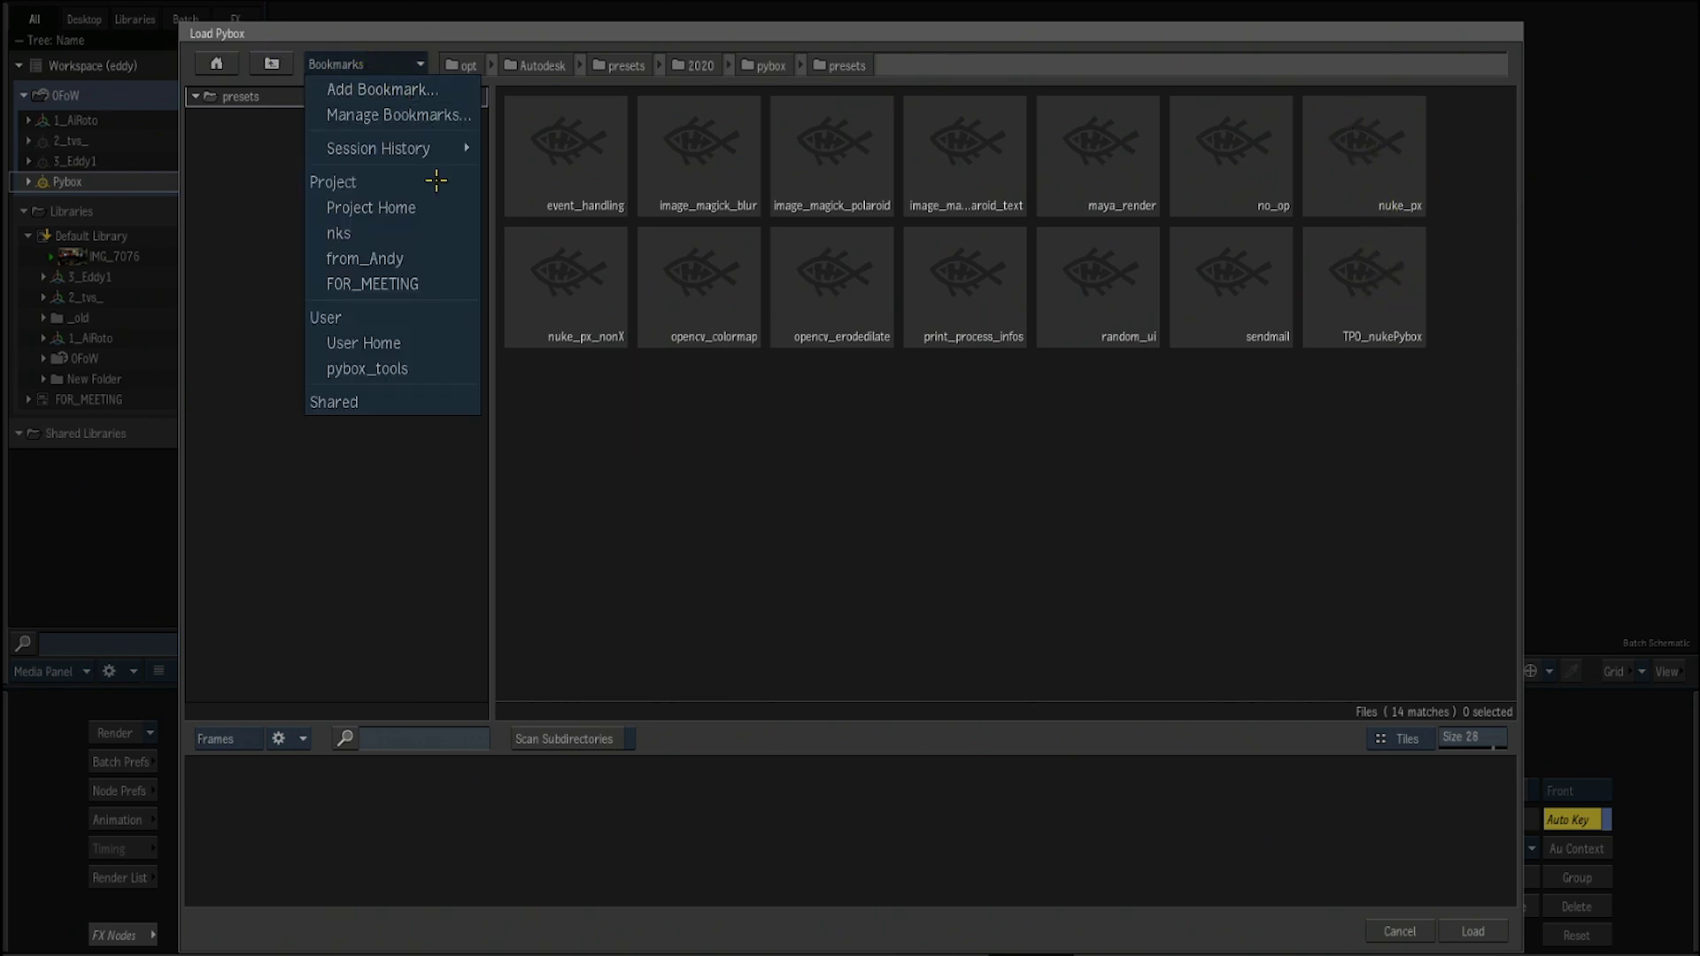
click(418, 345)
double_click(280, 178)
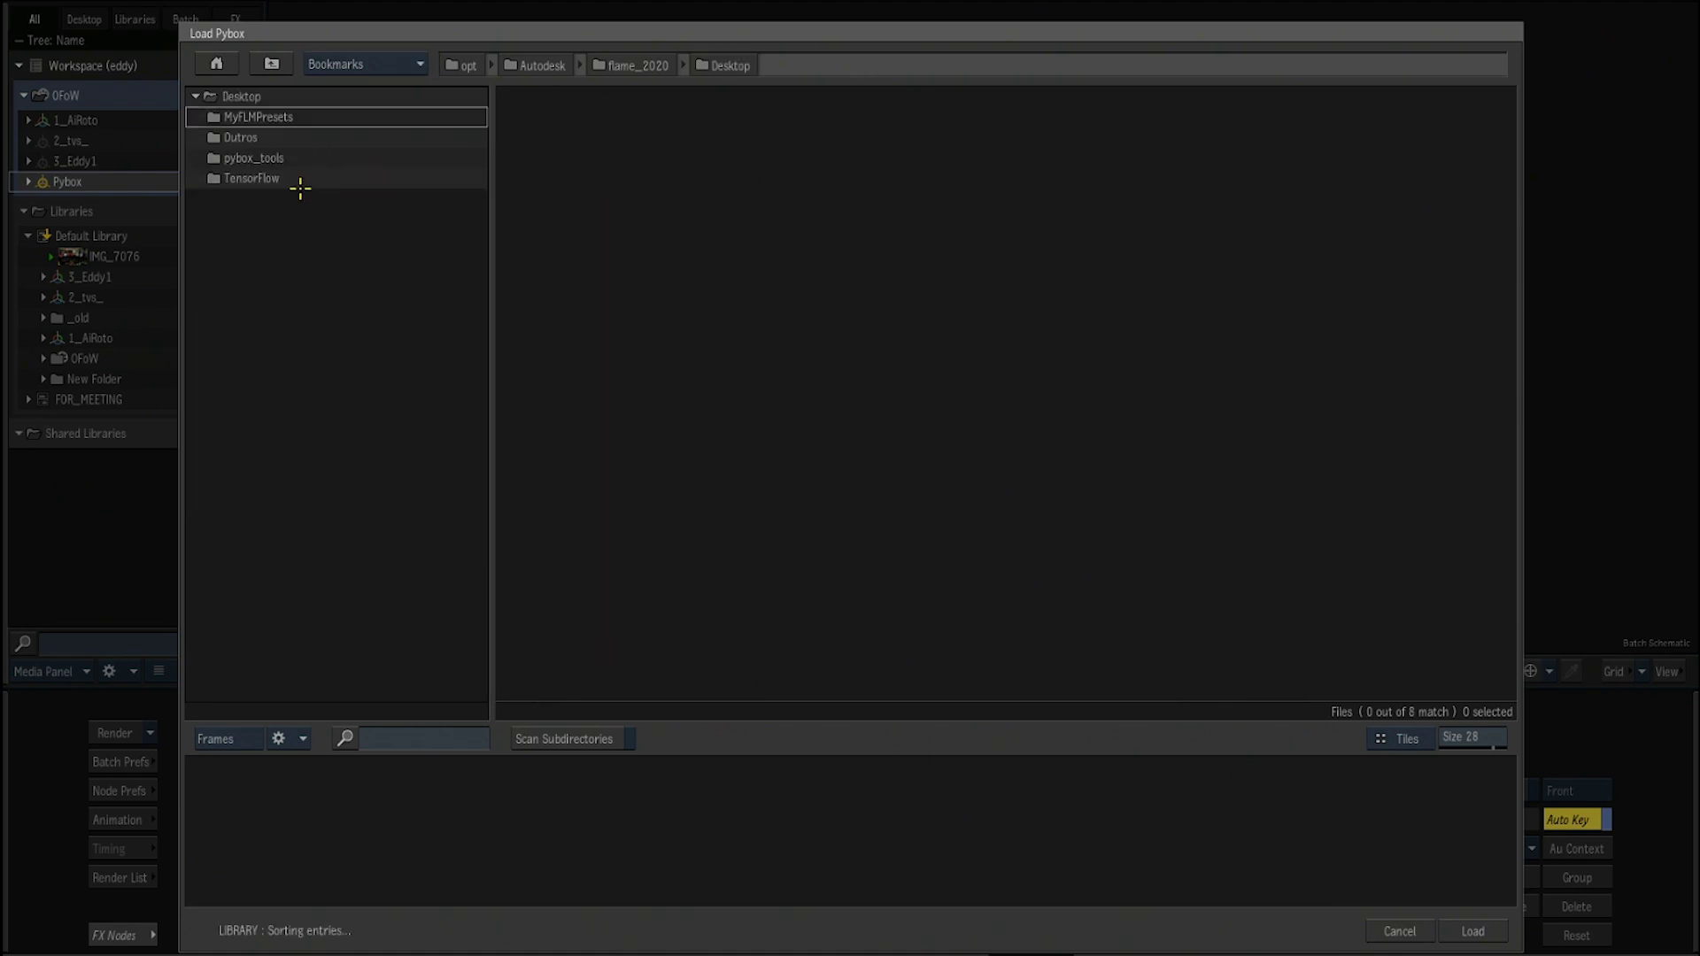
double_click(305, 117)
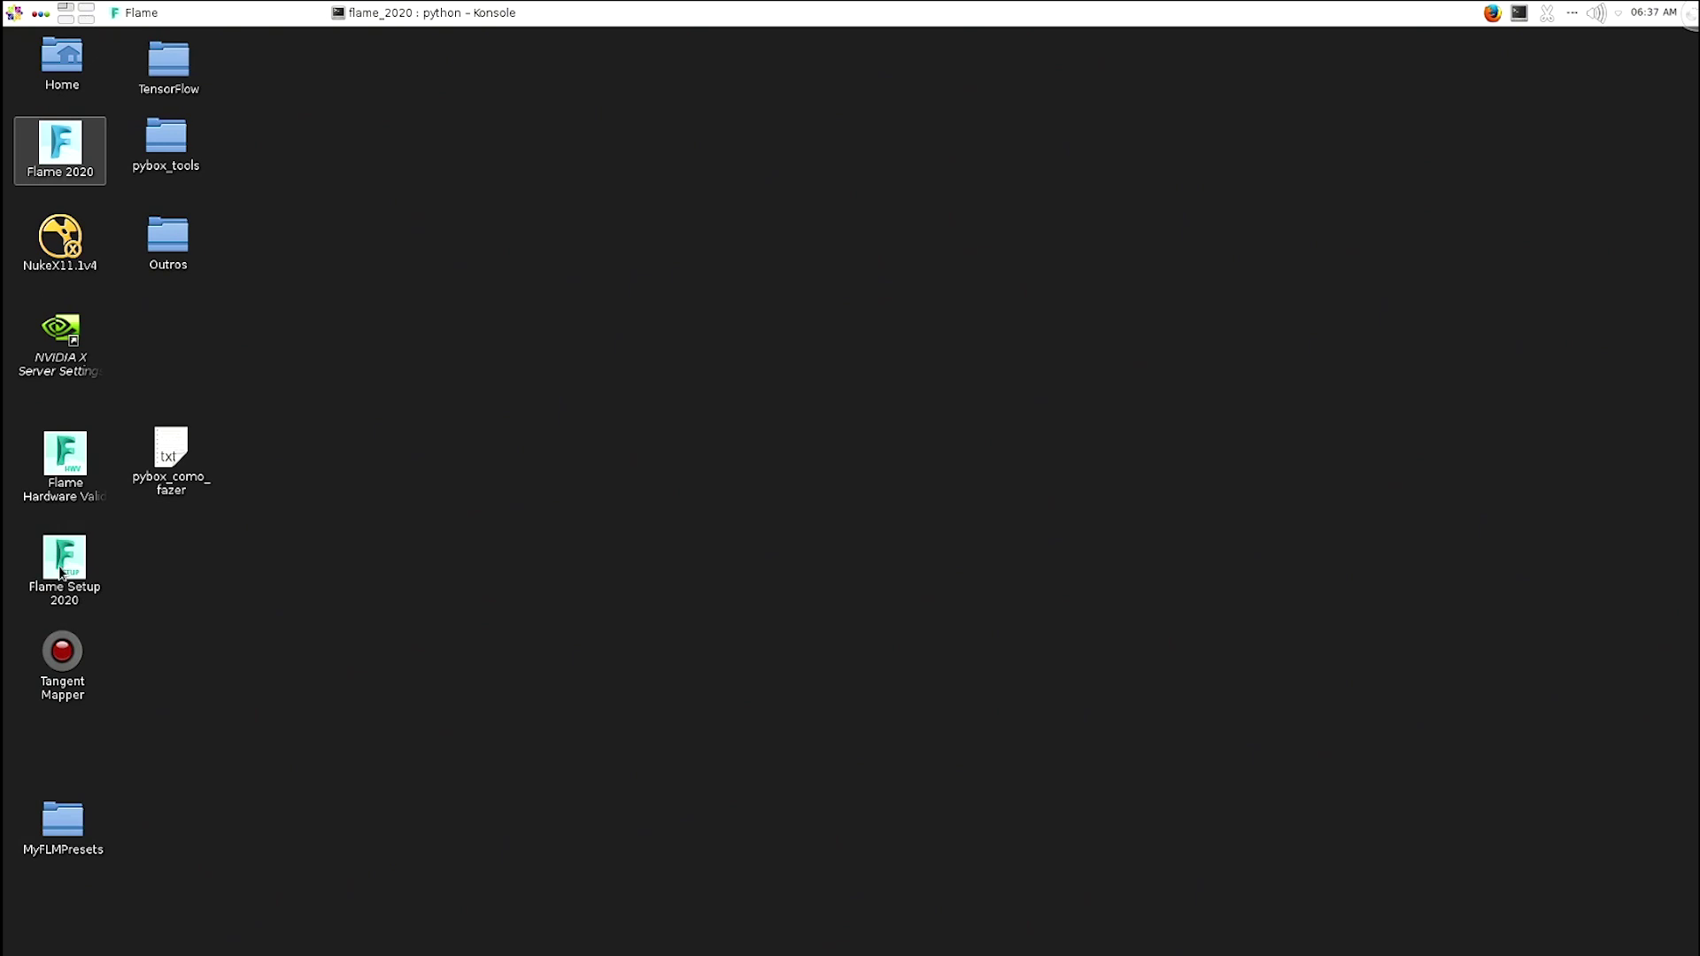
double_click(62, 819)
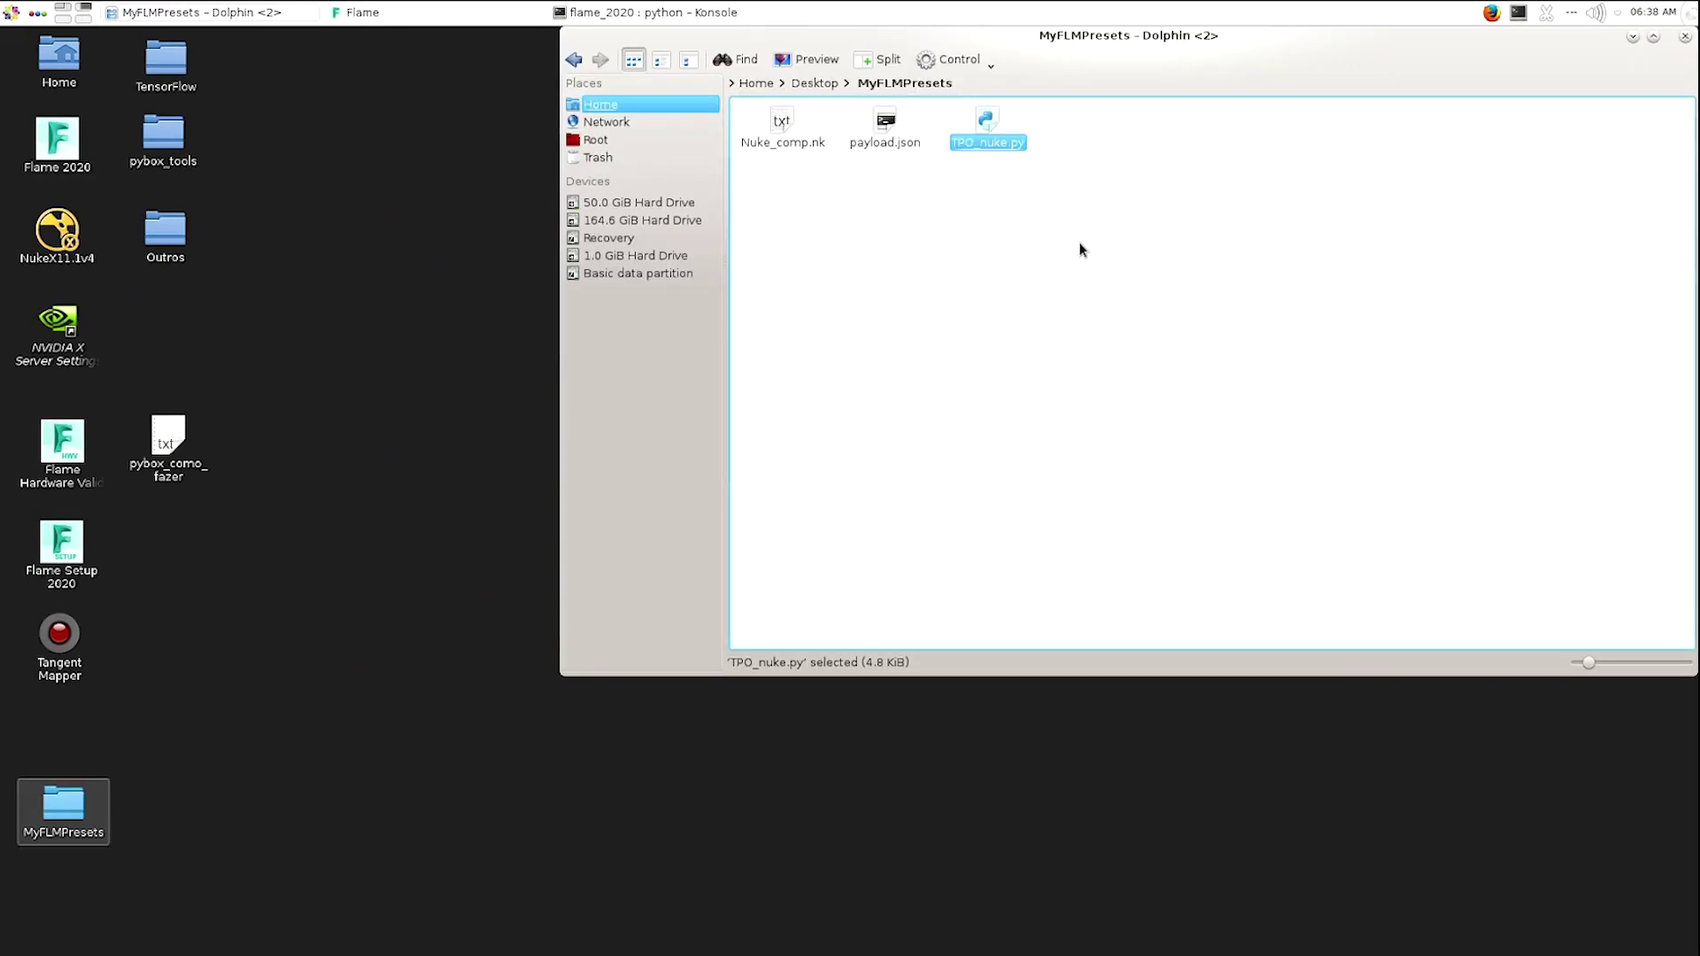
drag(1080, 249, 956, 128)
click(62, 19)
Load the TPO_nuke handler into pybox141 and set its Nuke composition to Nuke_comp.nk.
double_click(600, 202)
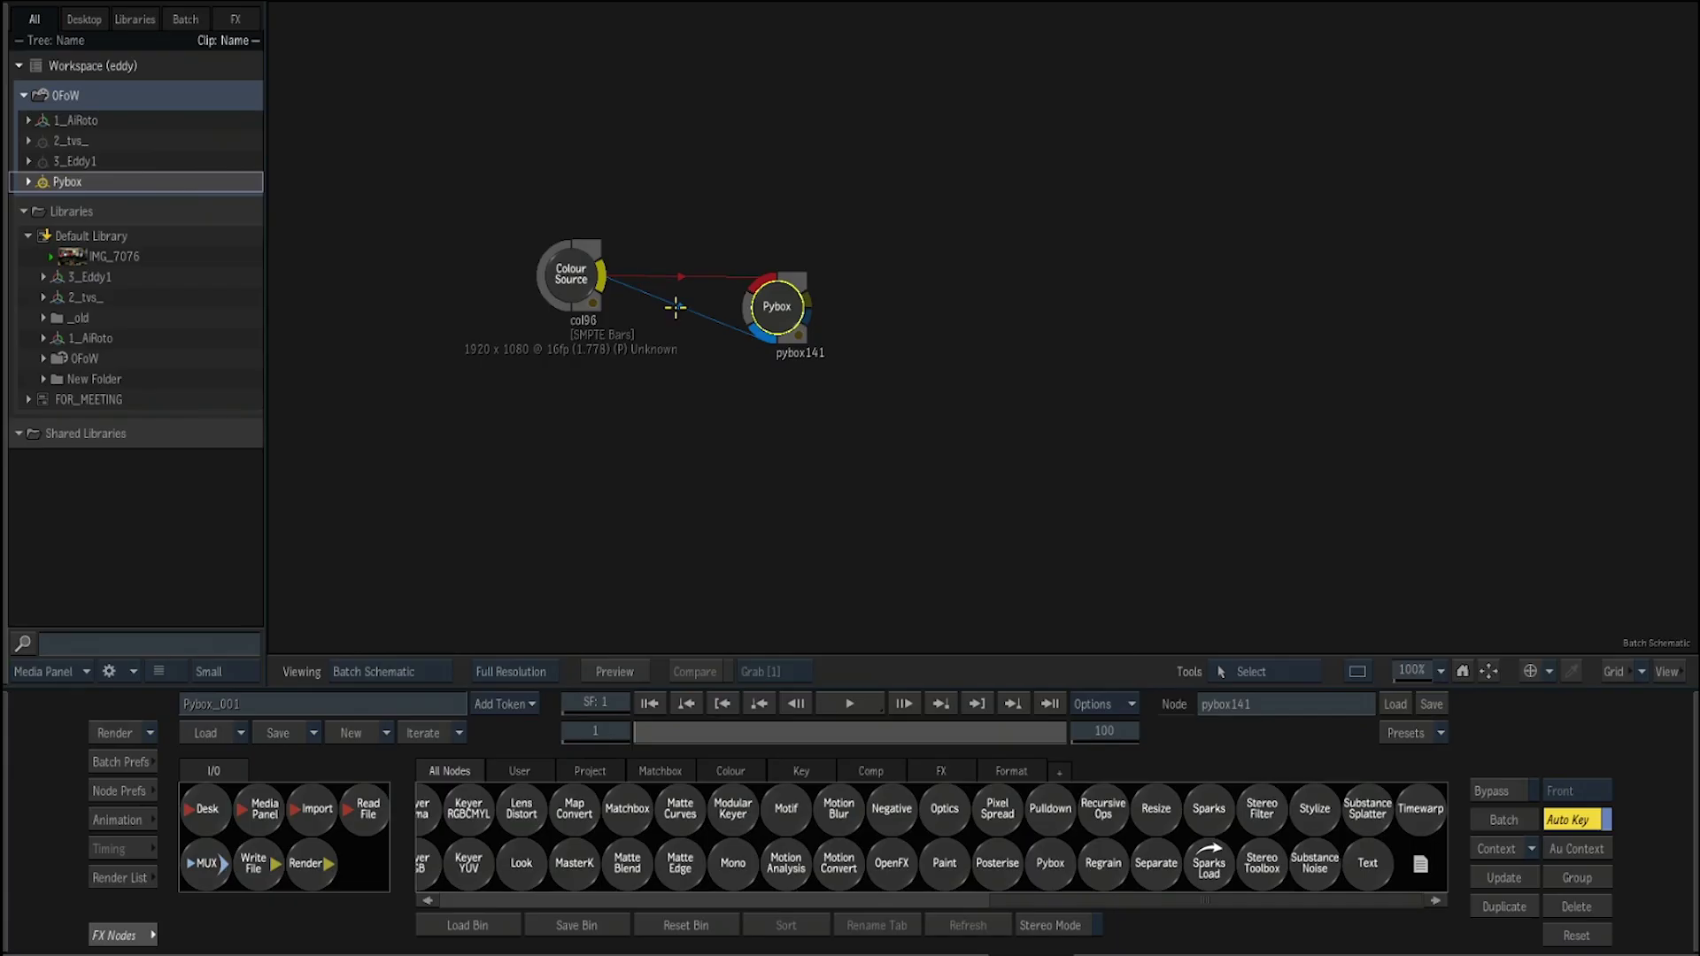
click(787, 306)
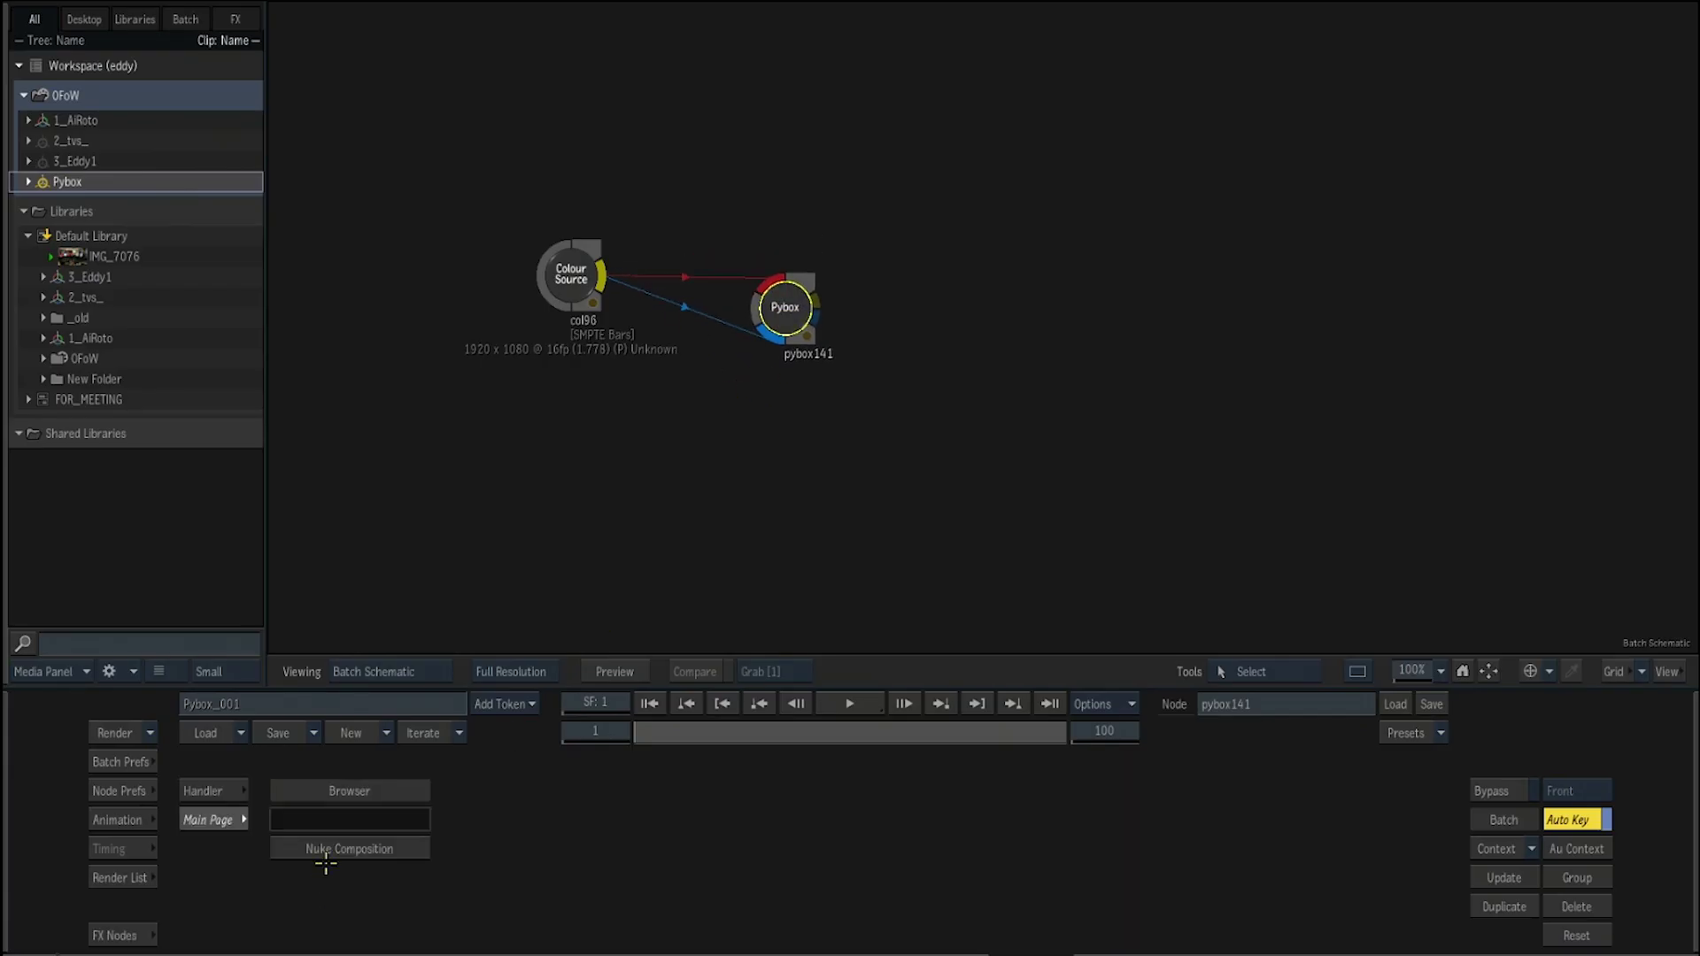
click(349, 842)
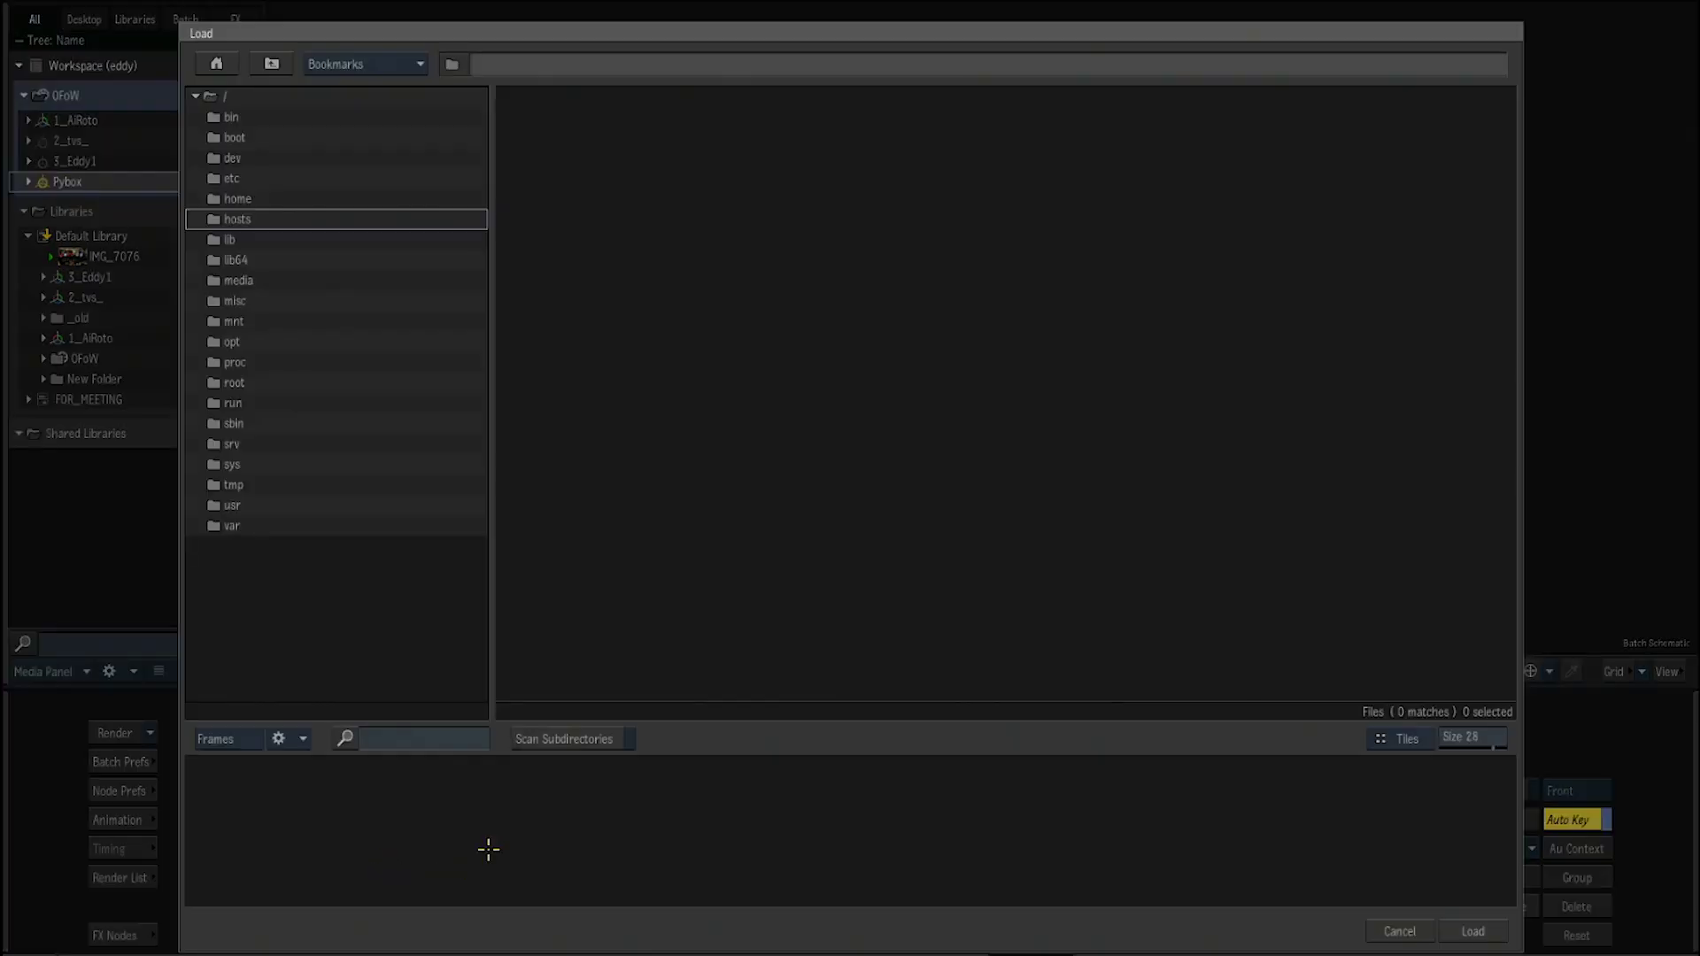
click(378, 66)
click(431, 340)
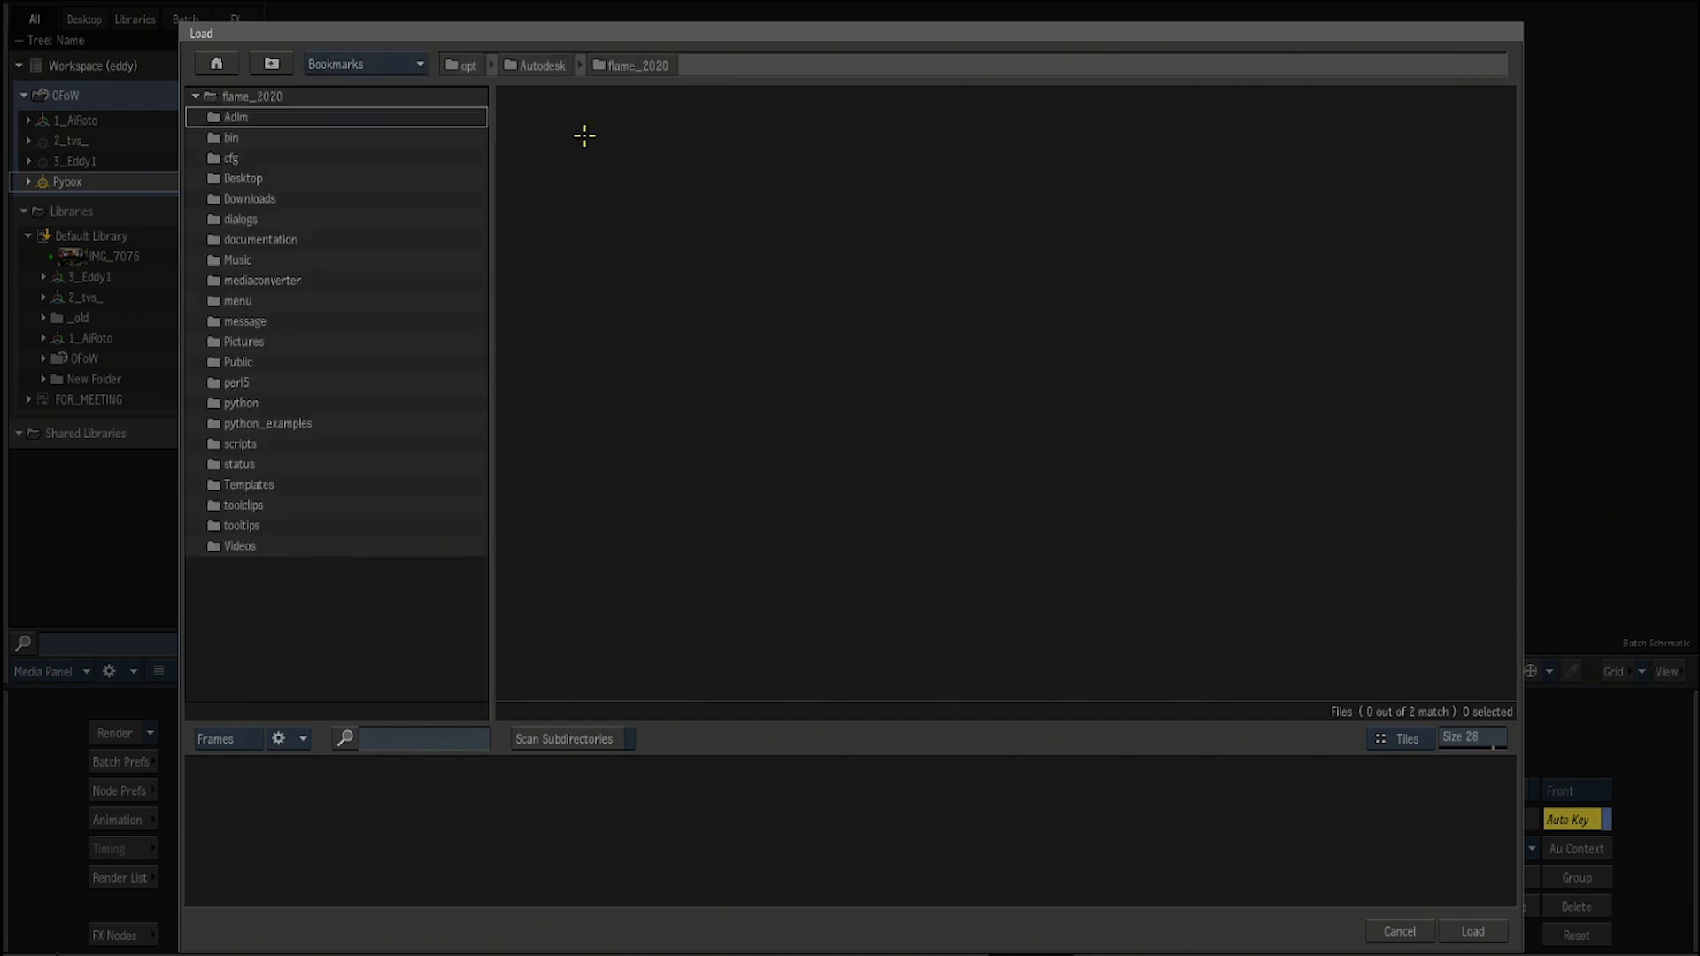
double_click(279, 181)
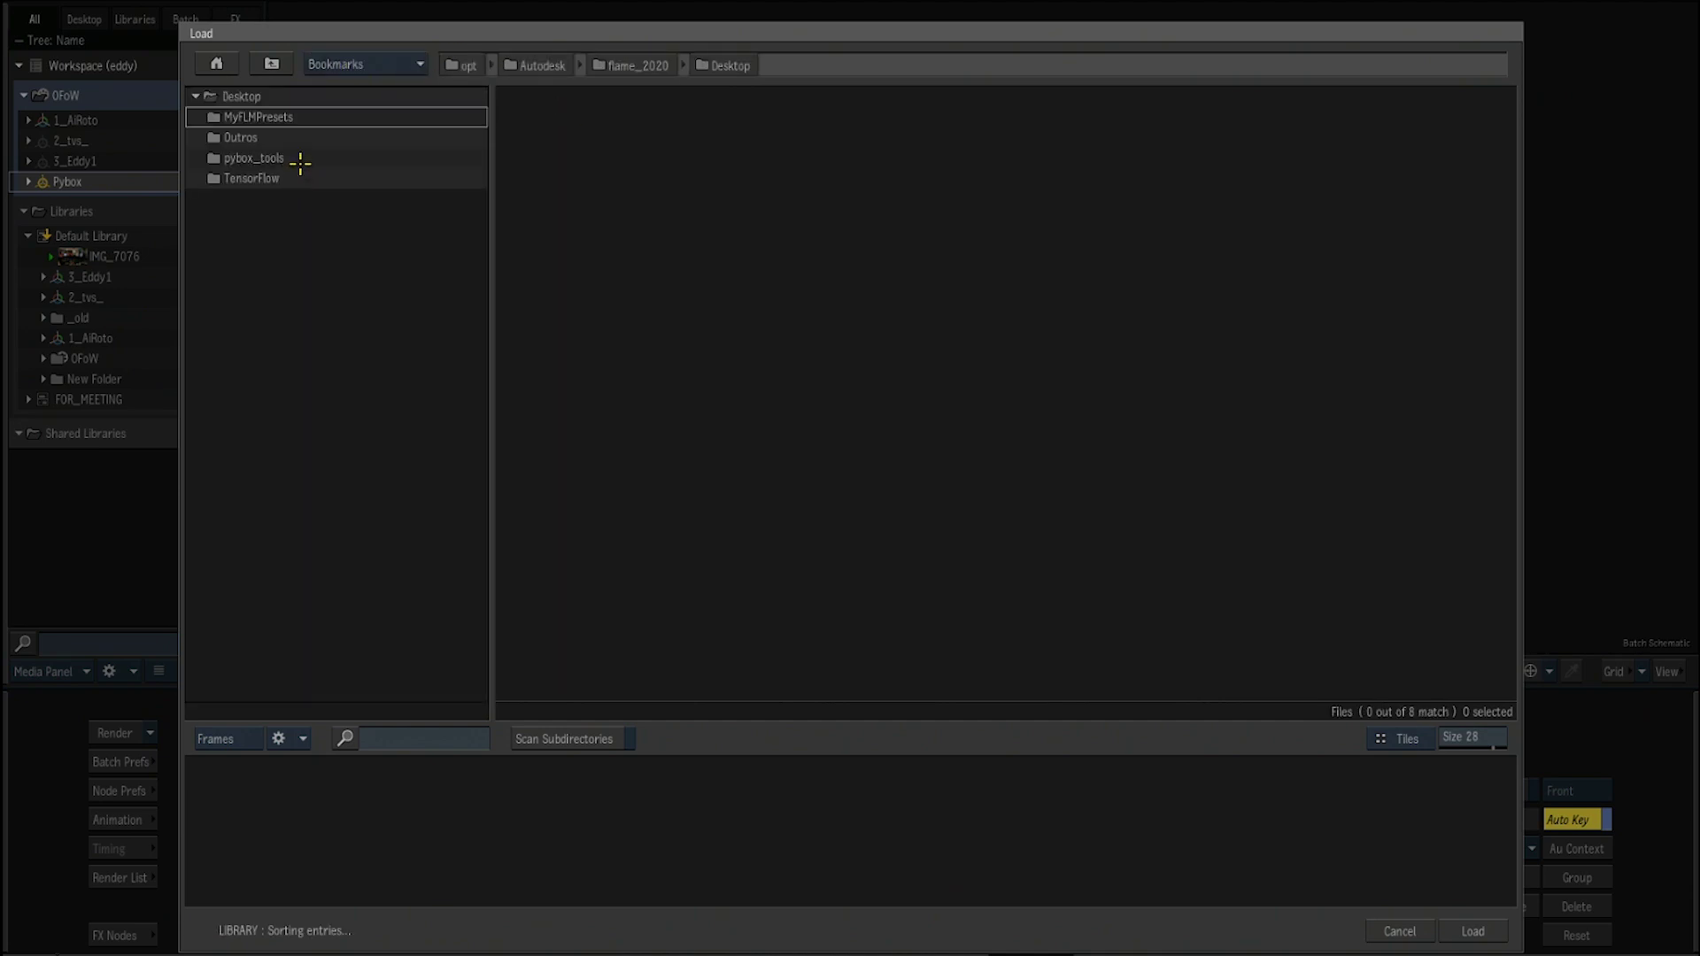
double_click(297, 117)
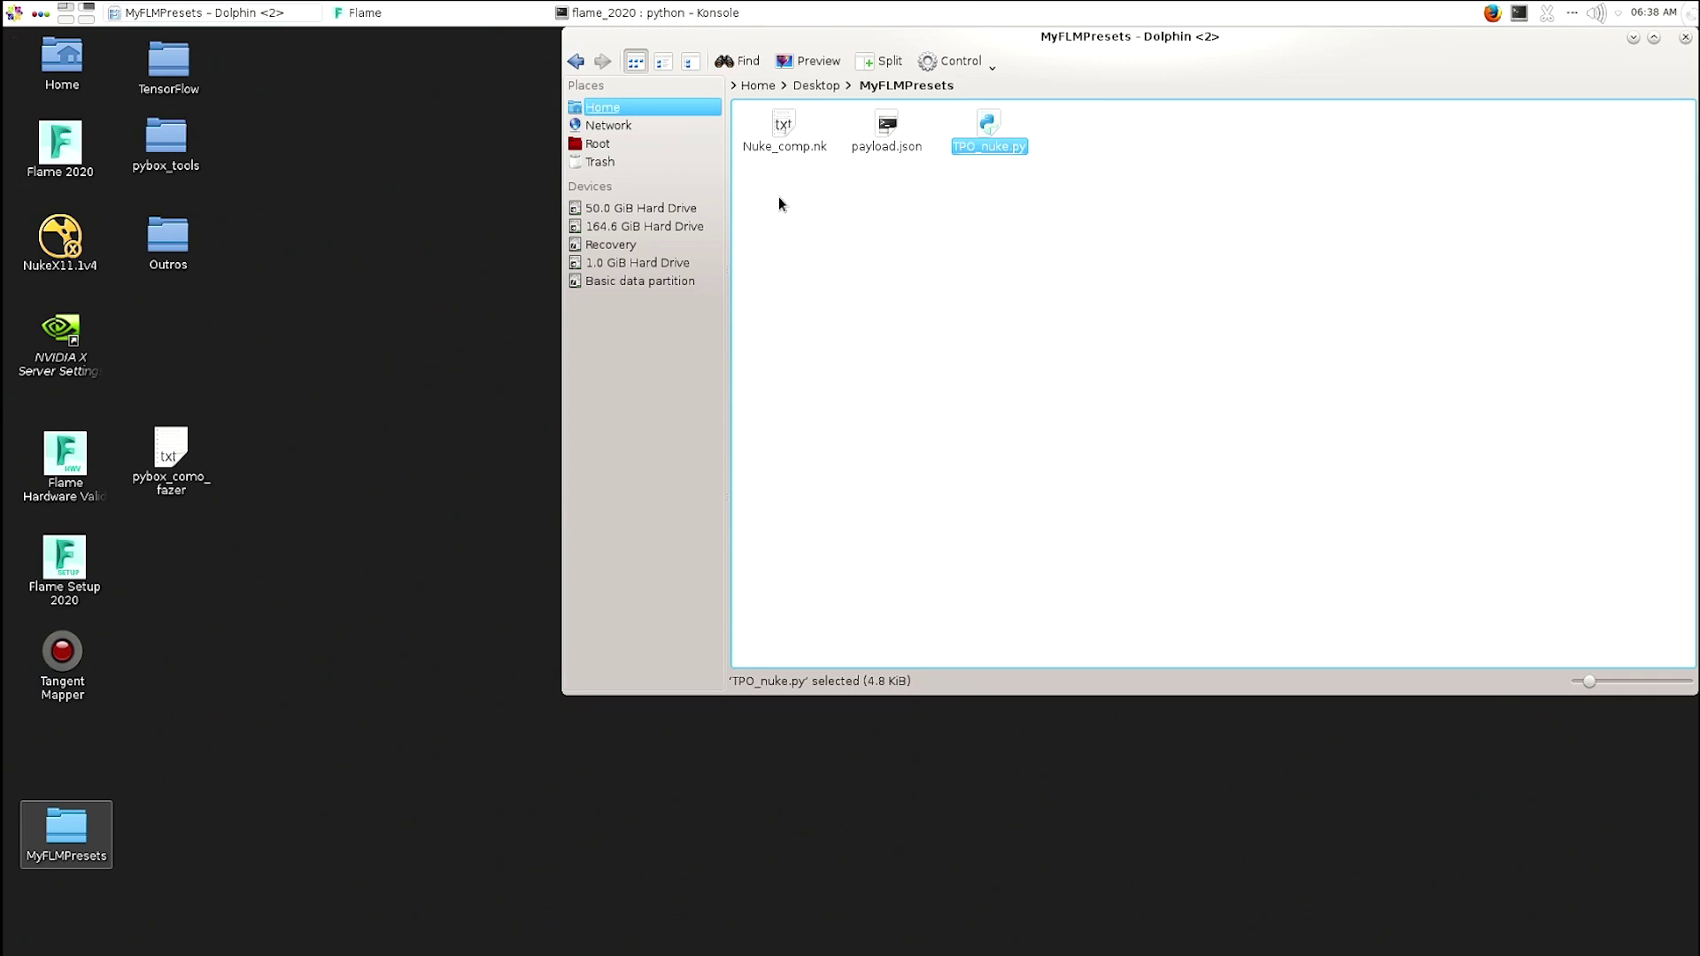
drag(796, 199, 743, 156)
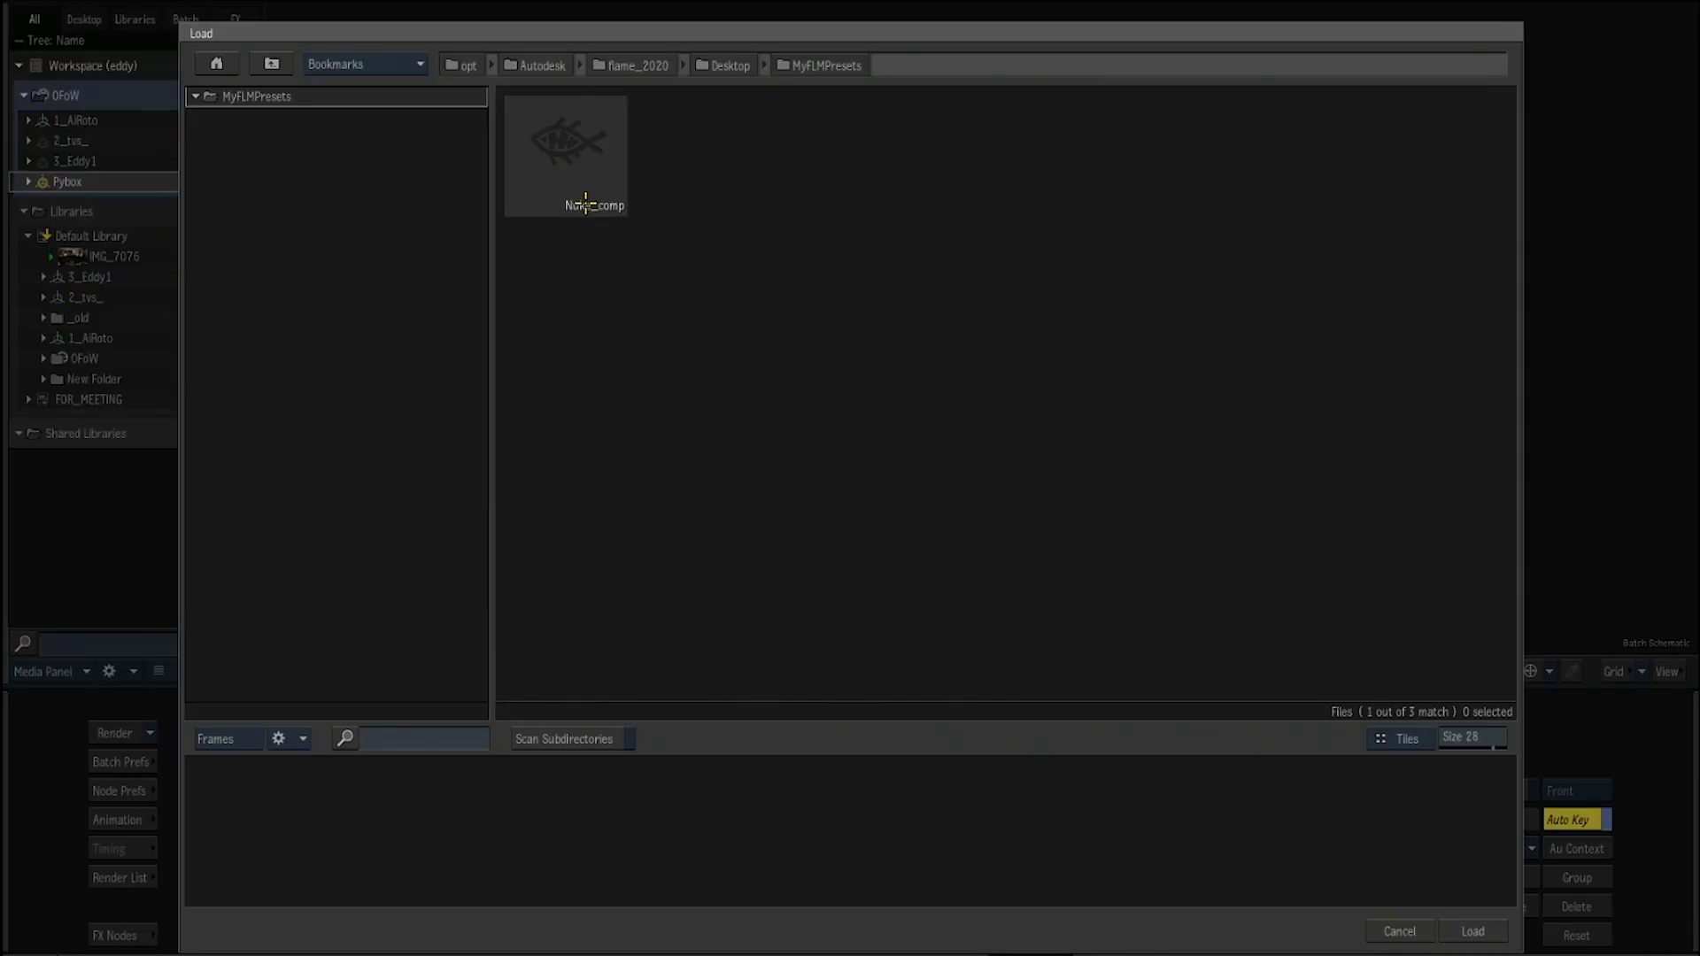
double_click(601, 202)
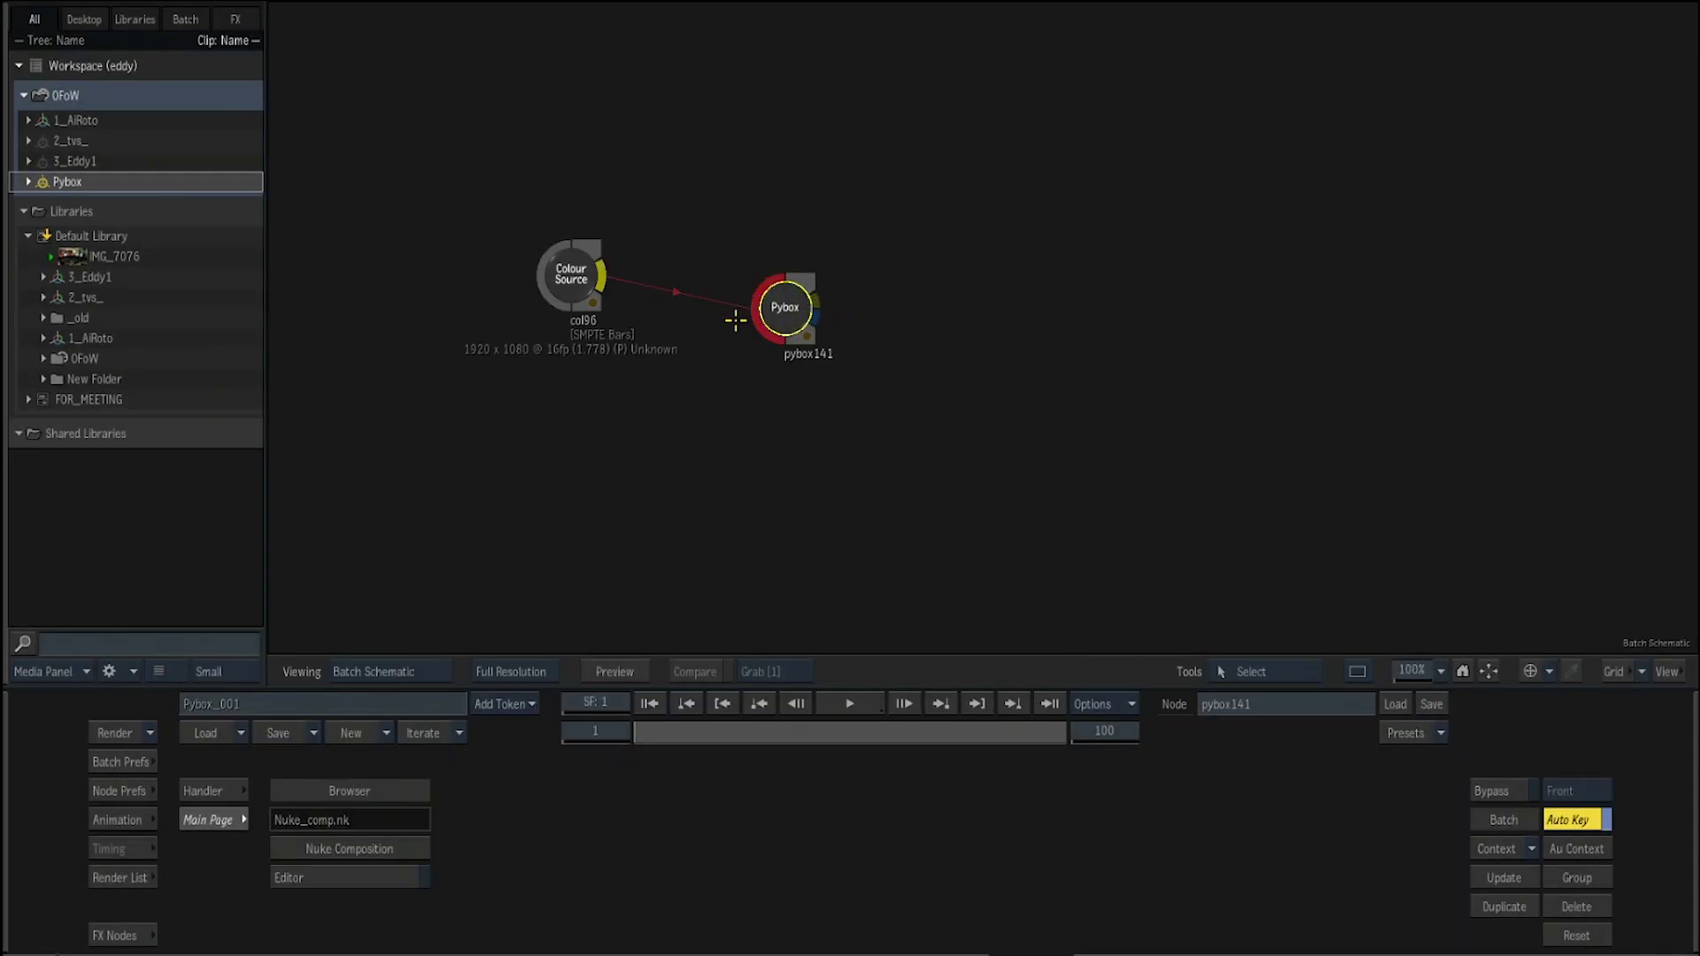
Move the Pybox node up and confirm in Konsole that Nuke 11.1v4 started.
drag(783, 309, 792, 285)
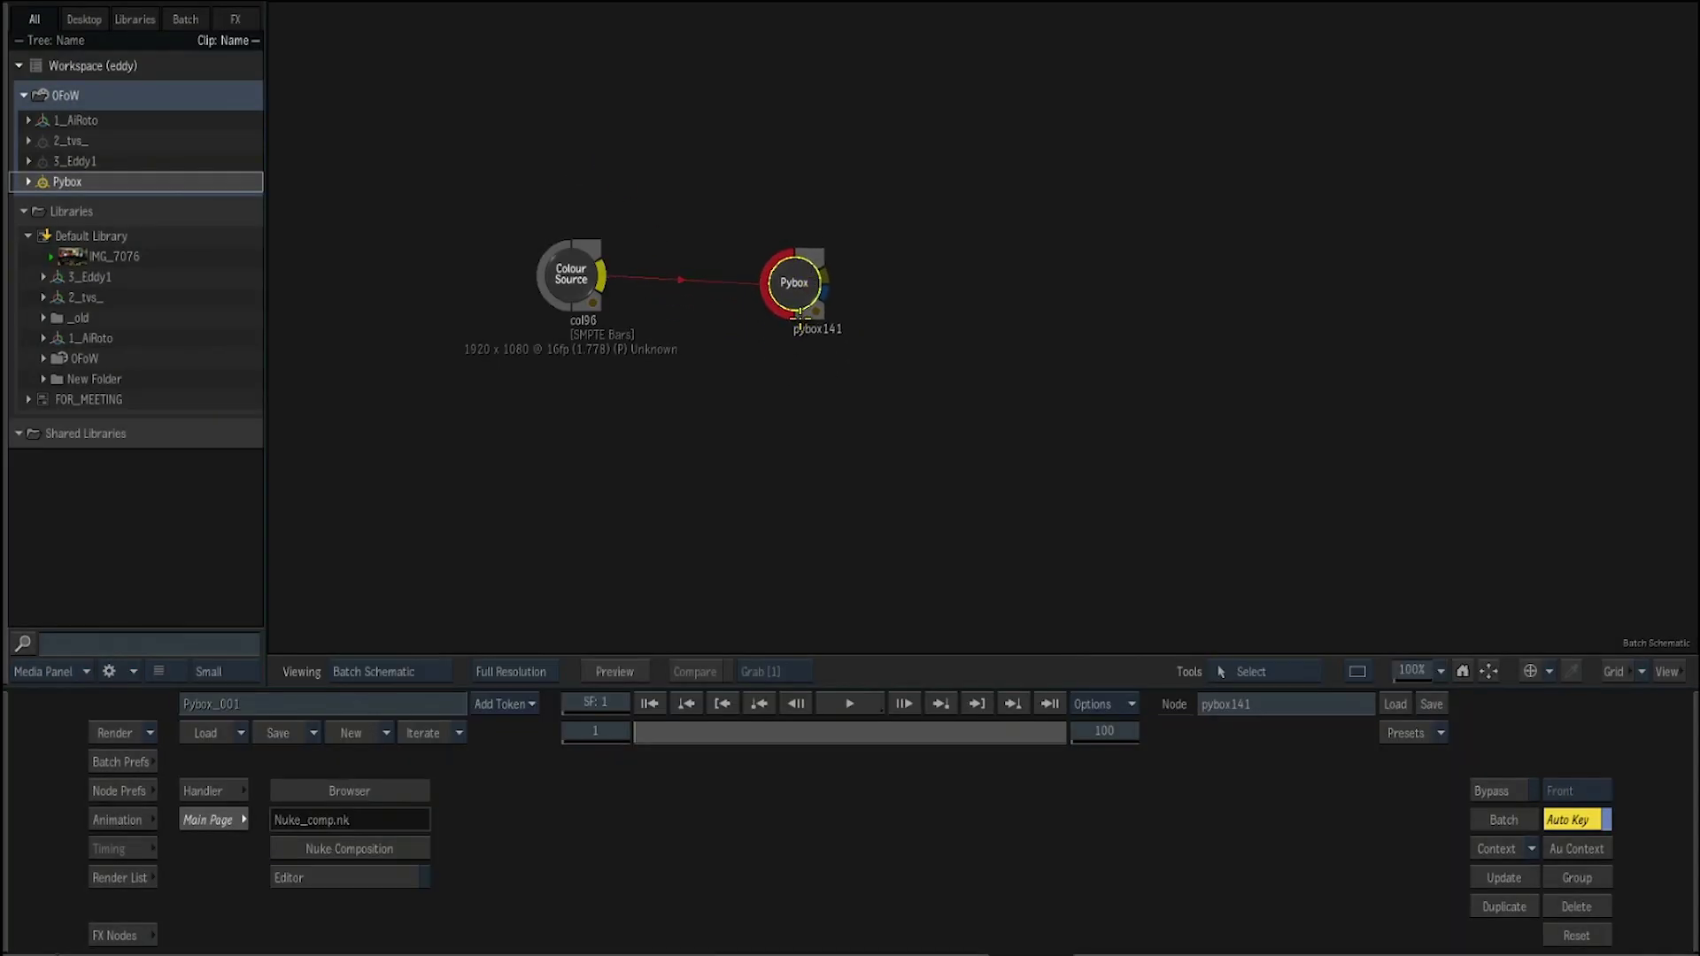
key(alt+Tab)
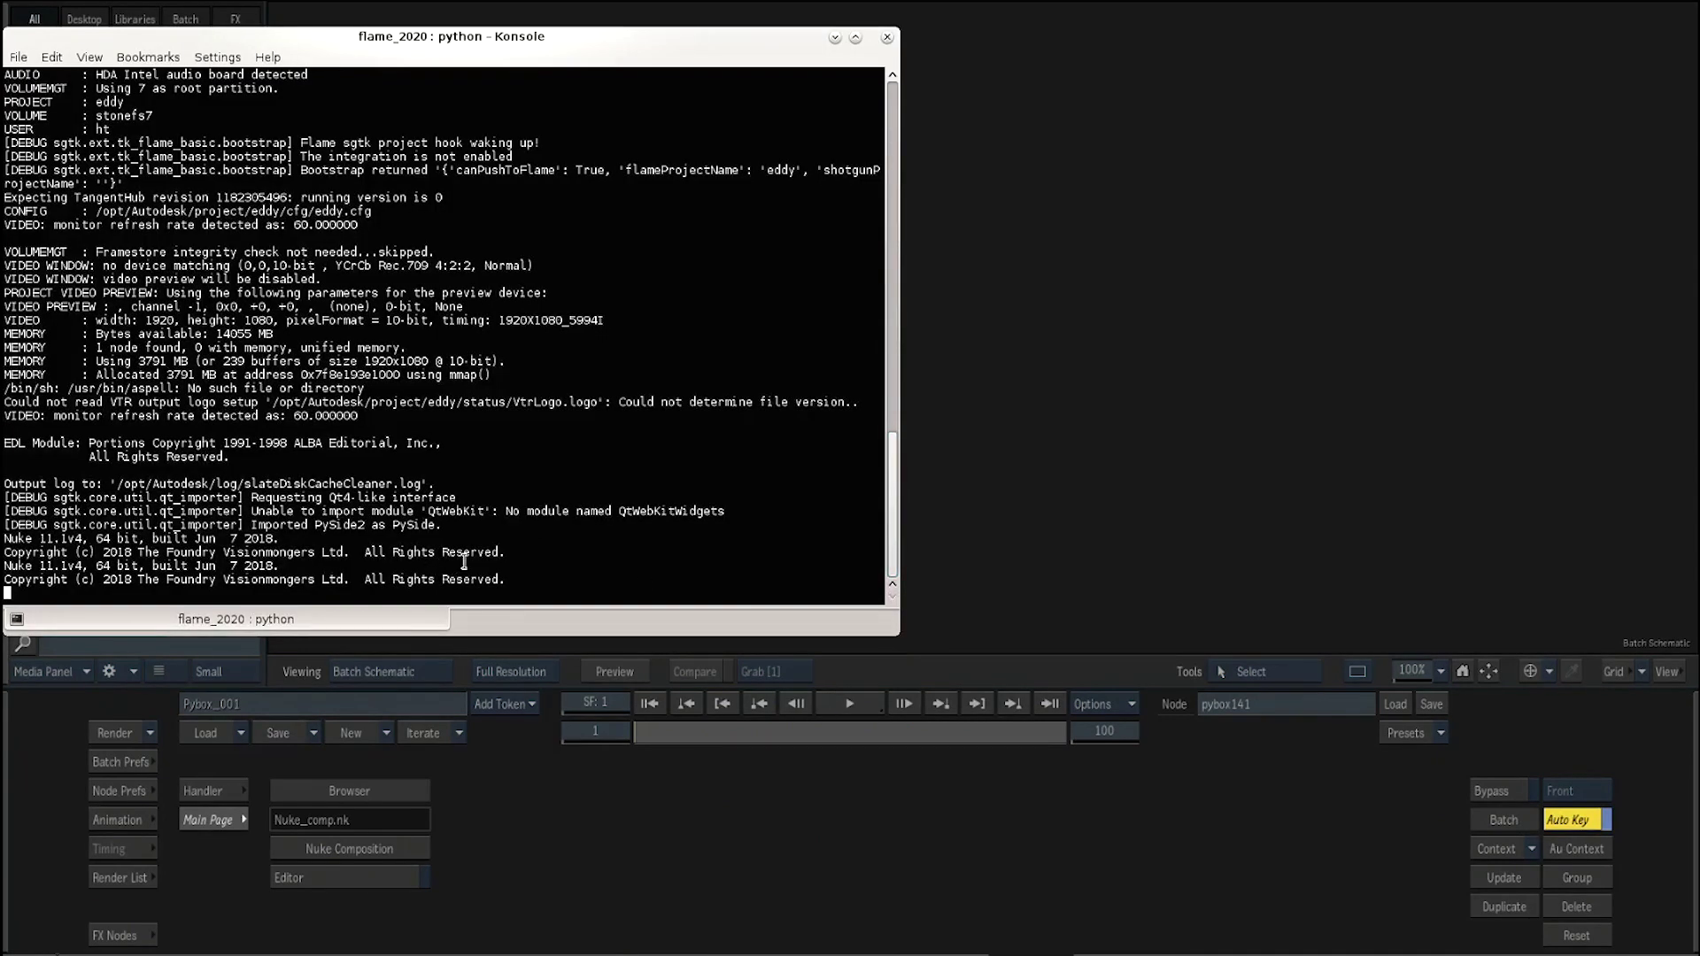
drag(575, 595, 5, 537)
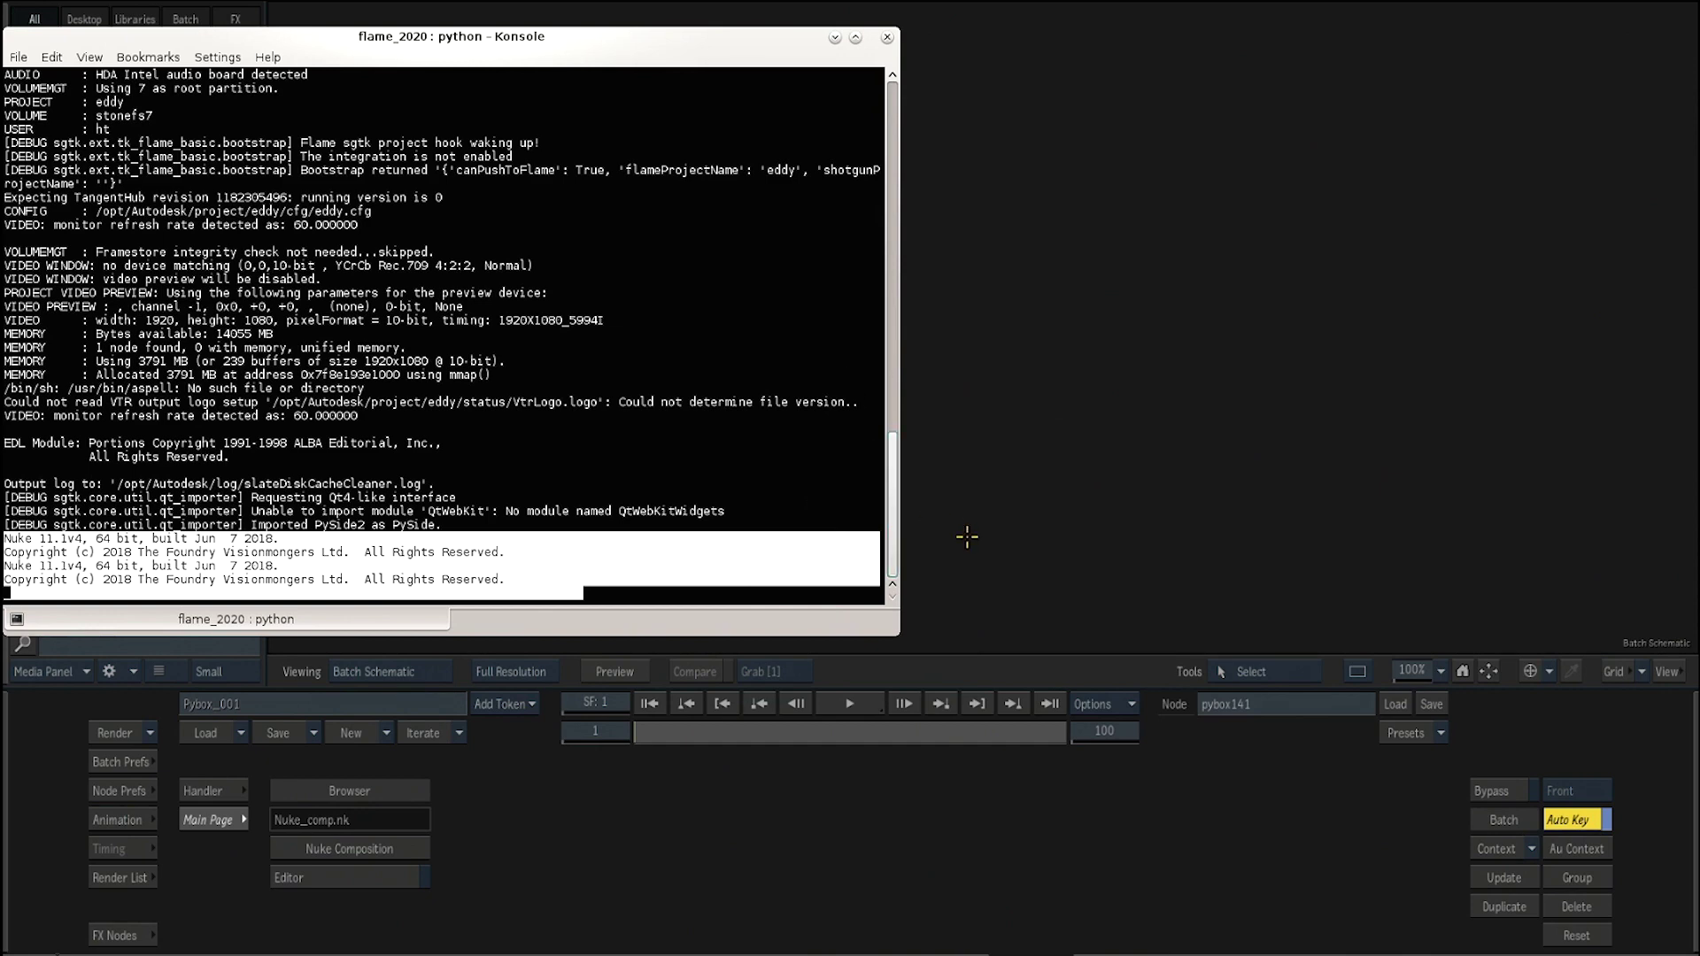
click(396, 816)
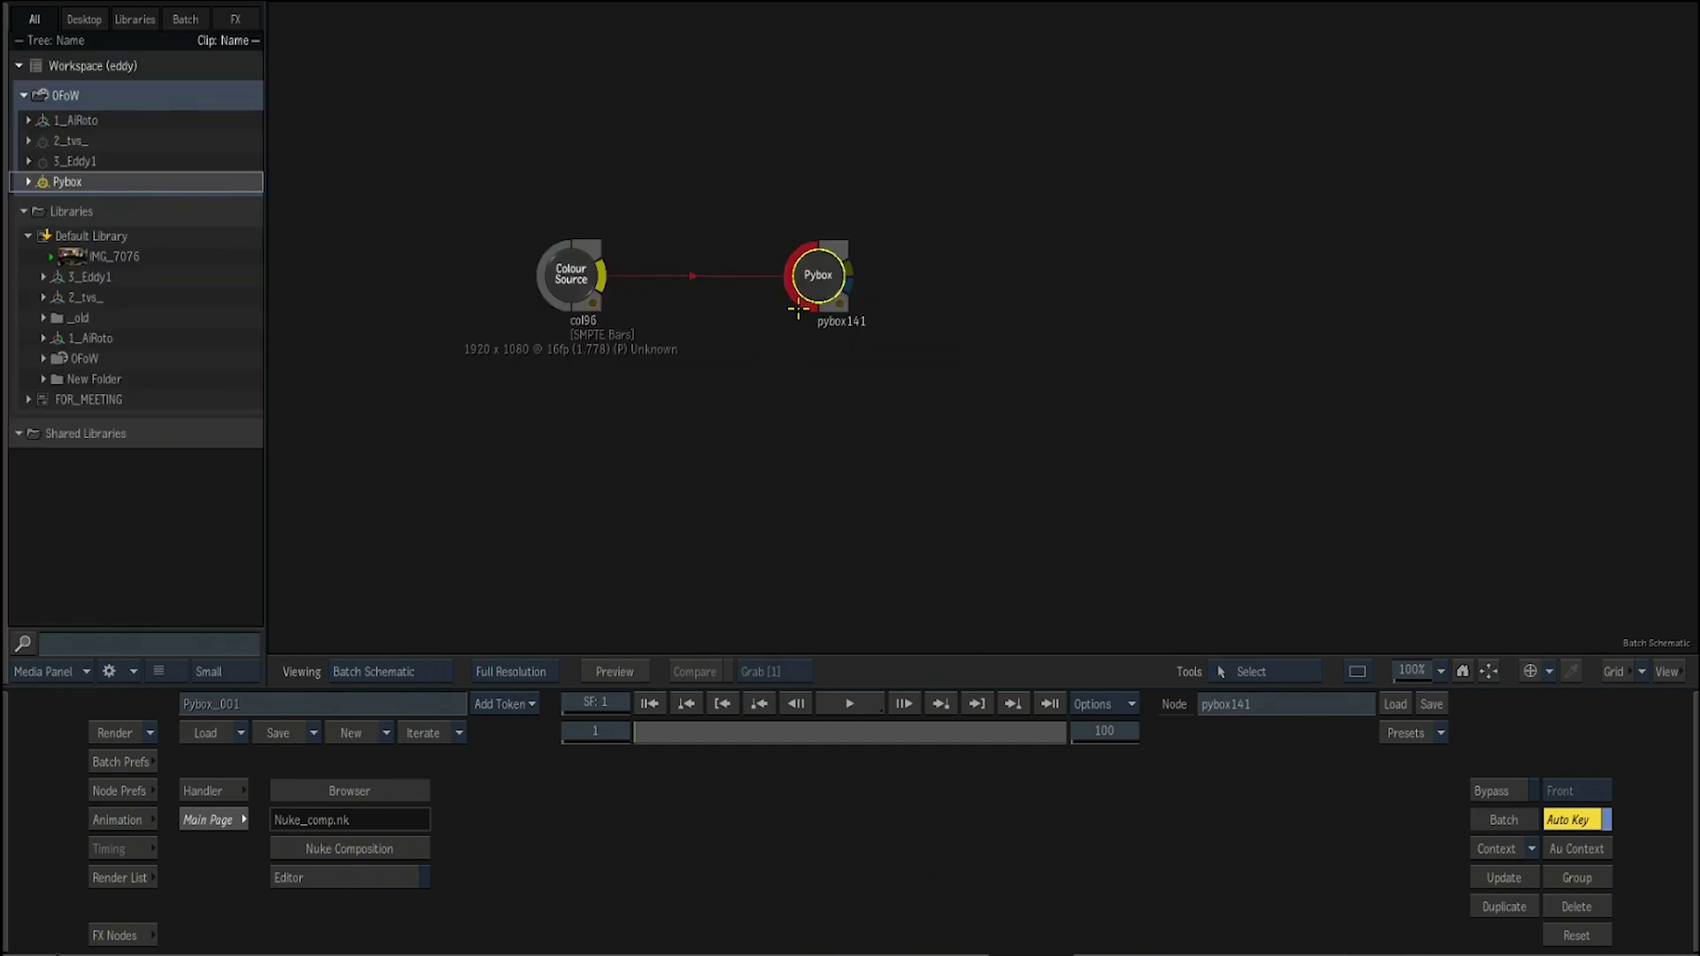
click(133, 934)
Add a MUX node after the Pybox and view its result, noting the 0.28-second render.
click(206, 863)
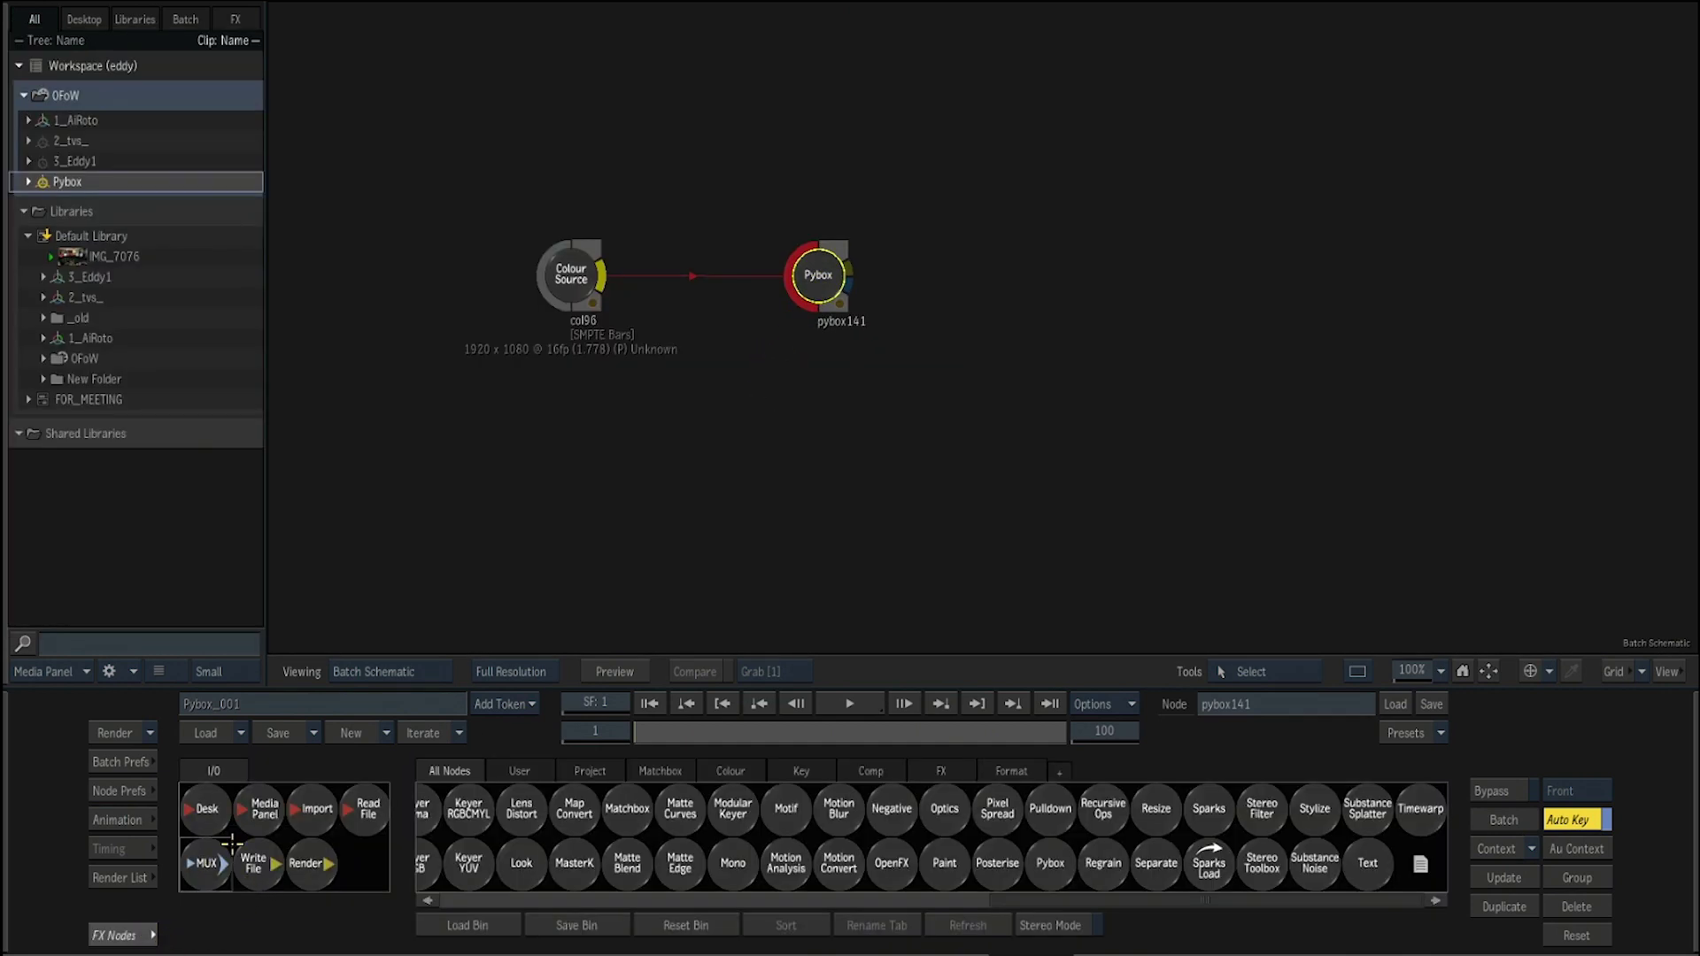
click(1036, 305)
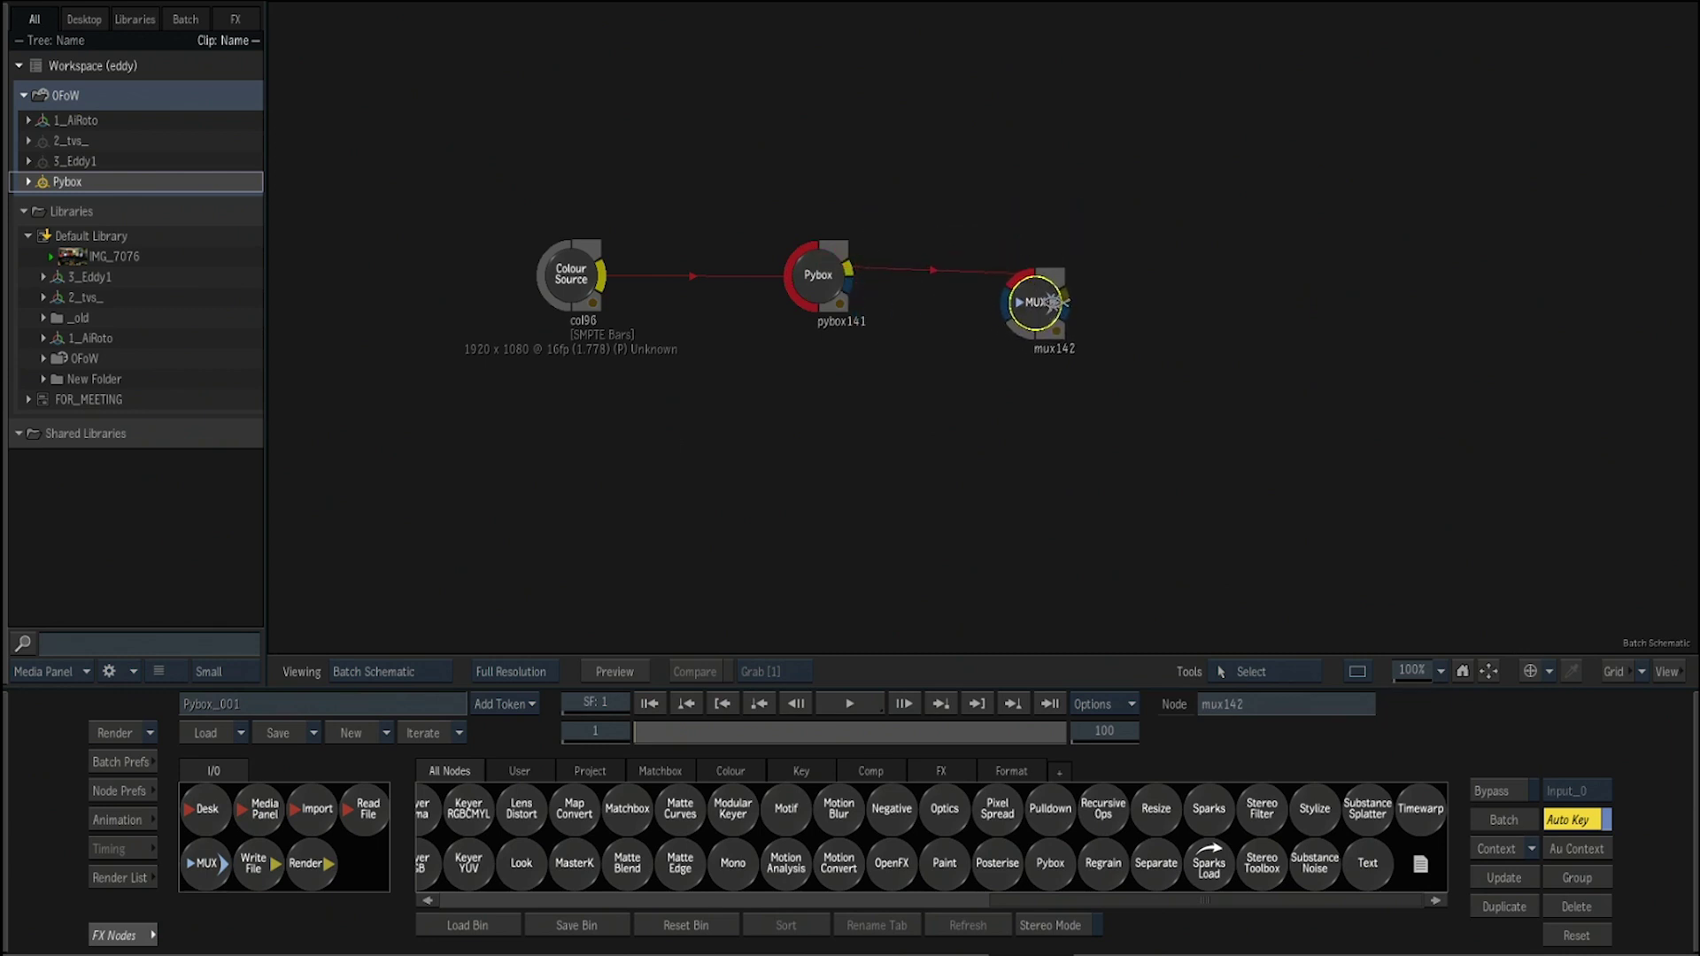
double_click(1053, 302)
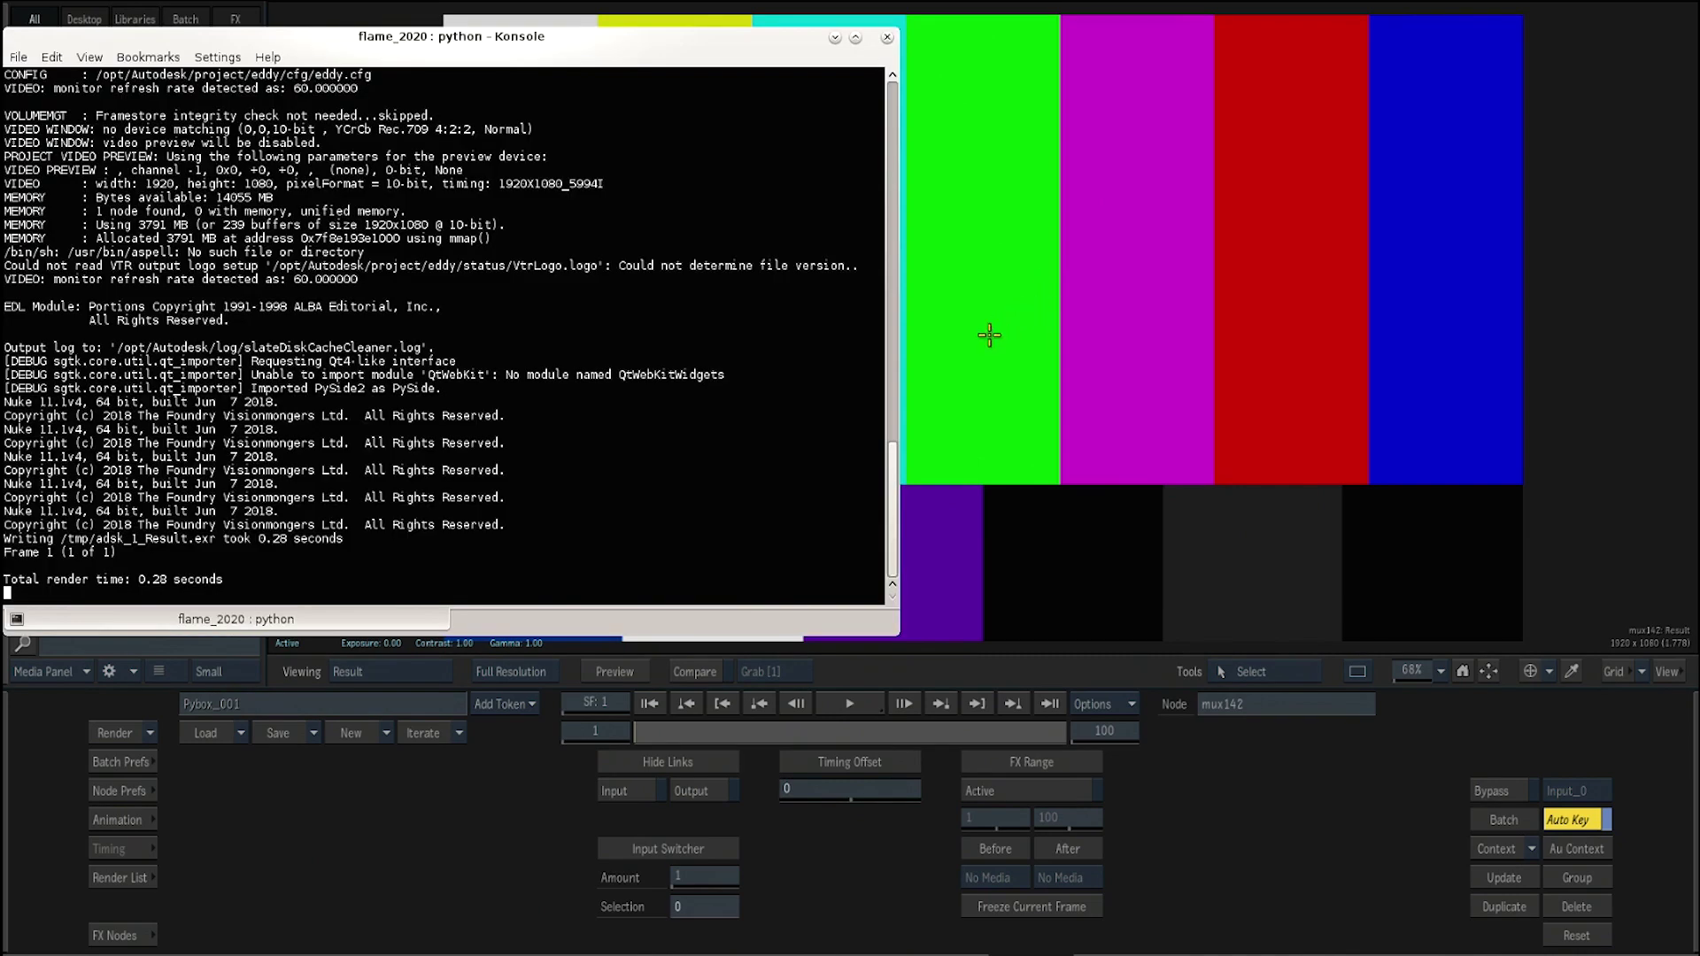
drag(253, 595, 770, 571)
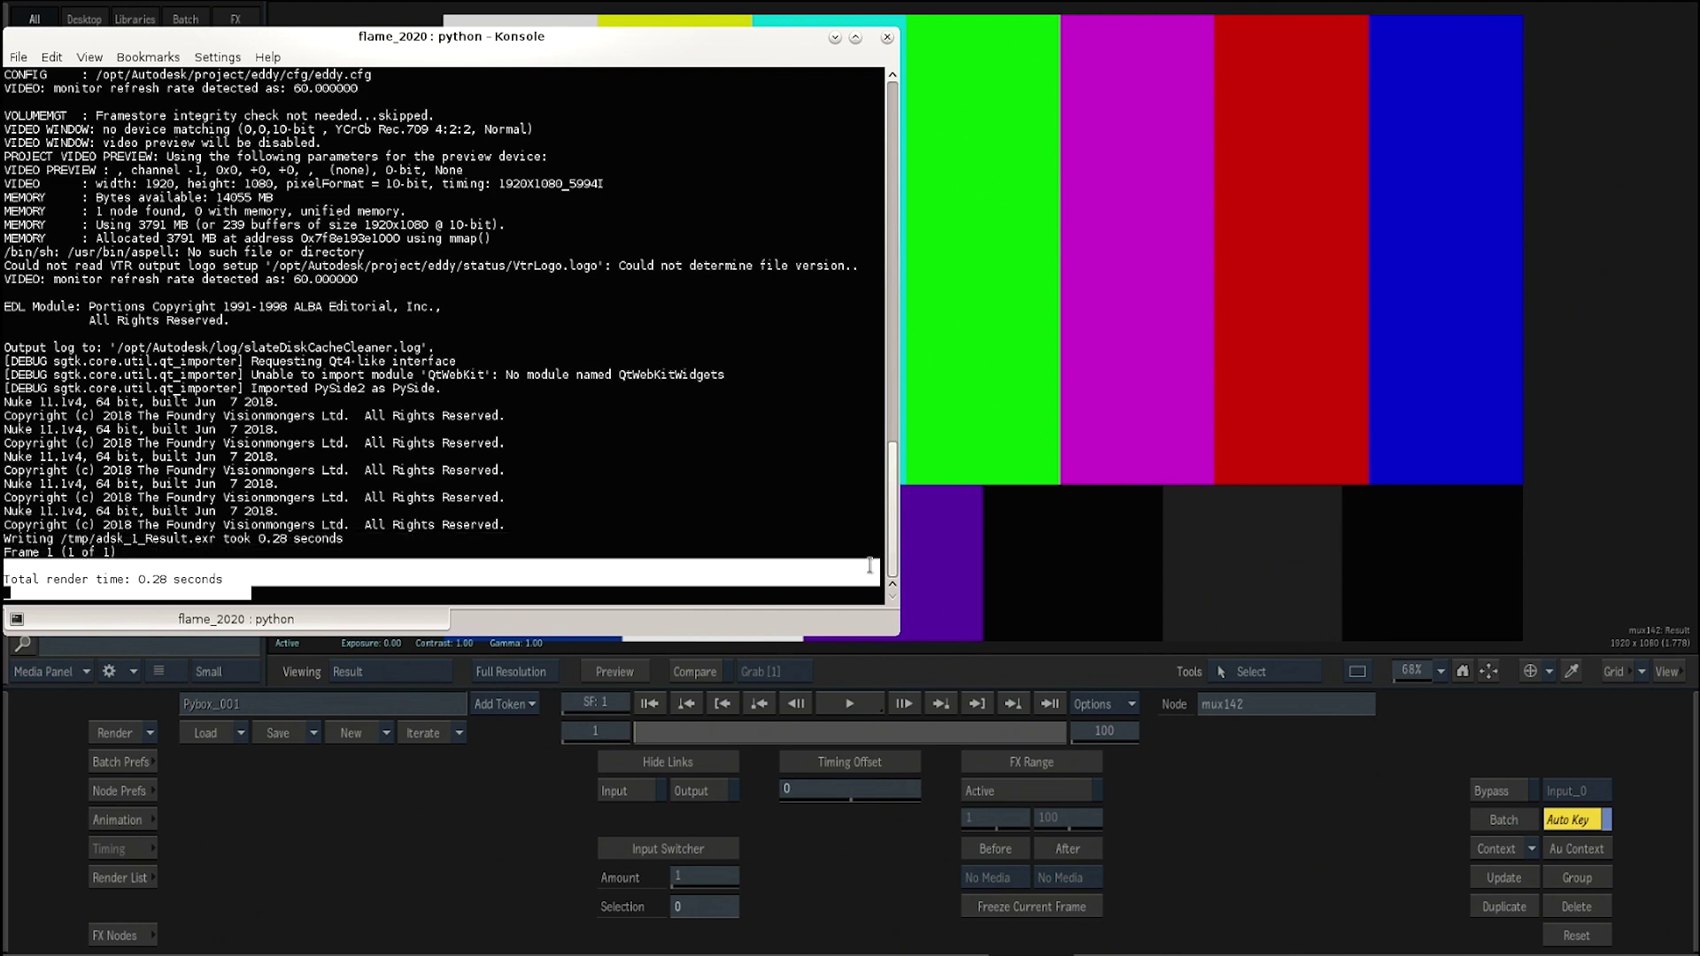
click(1378, 563)
Review the SMPTE Bars source, then open the Pybox's Nuke composition in Nuke.
key(Tab)
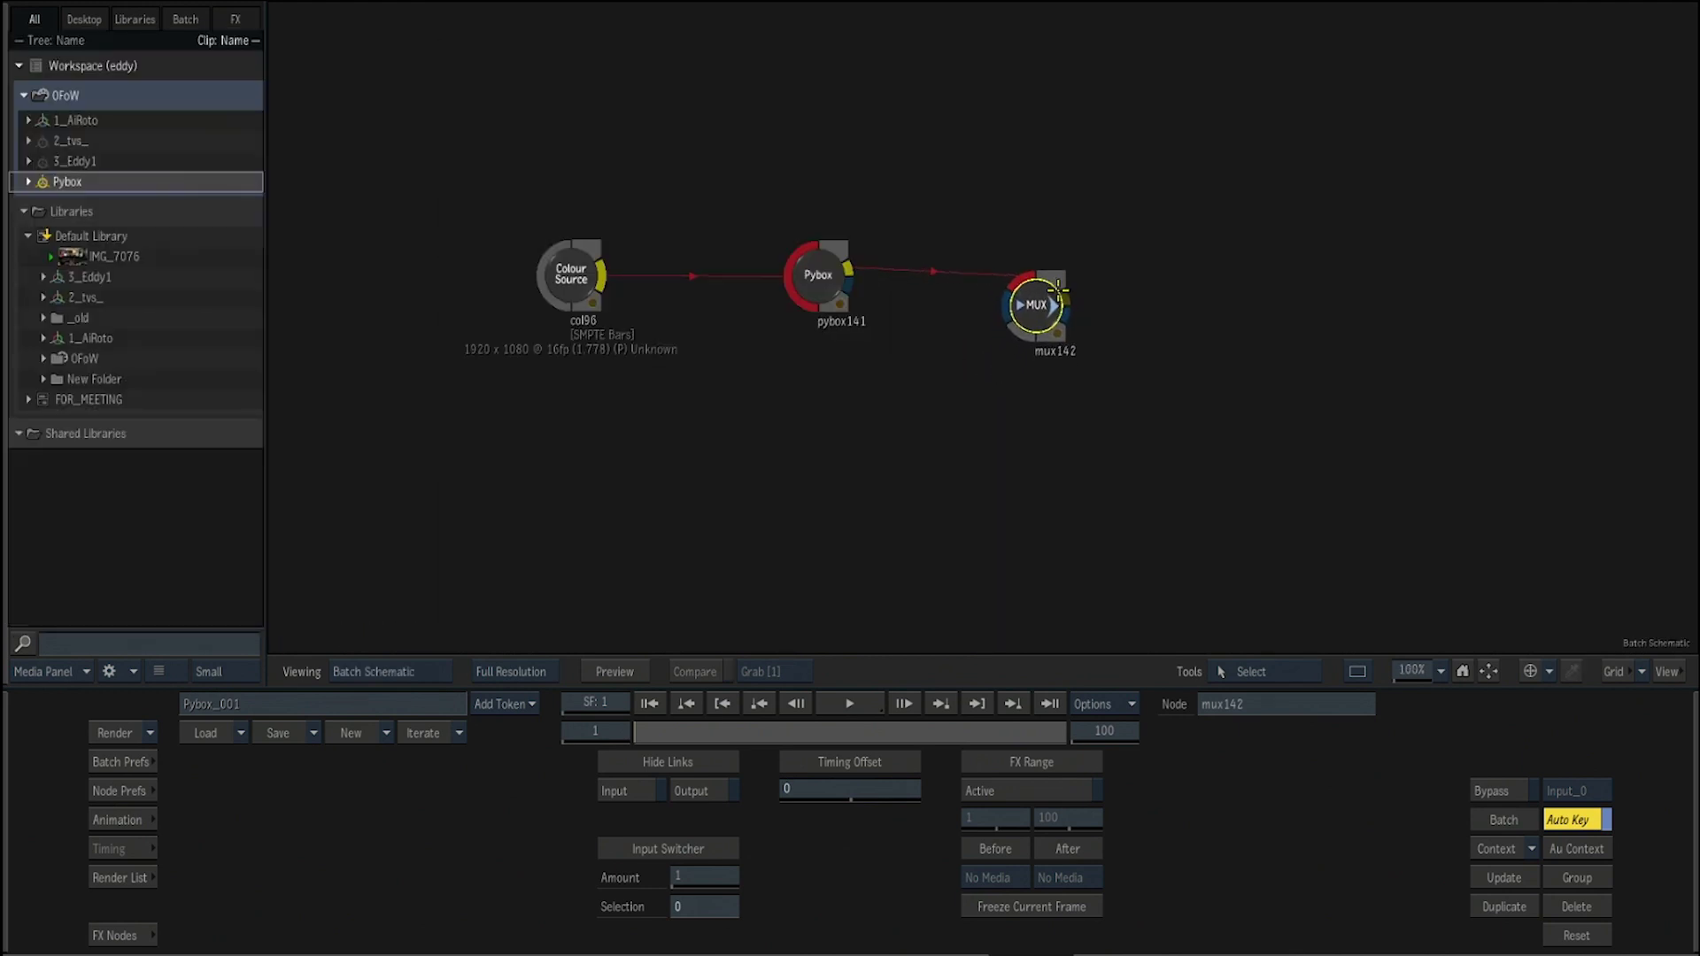
key(Tab)
key(Tab)
click(576, 268)
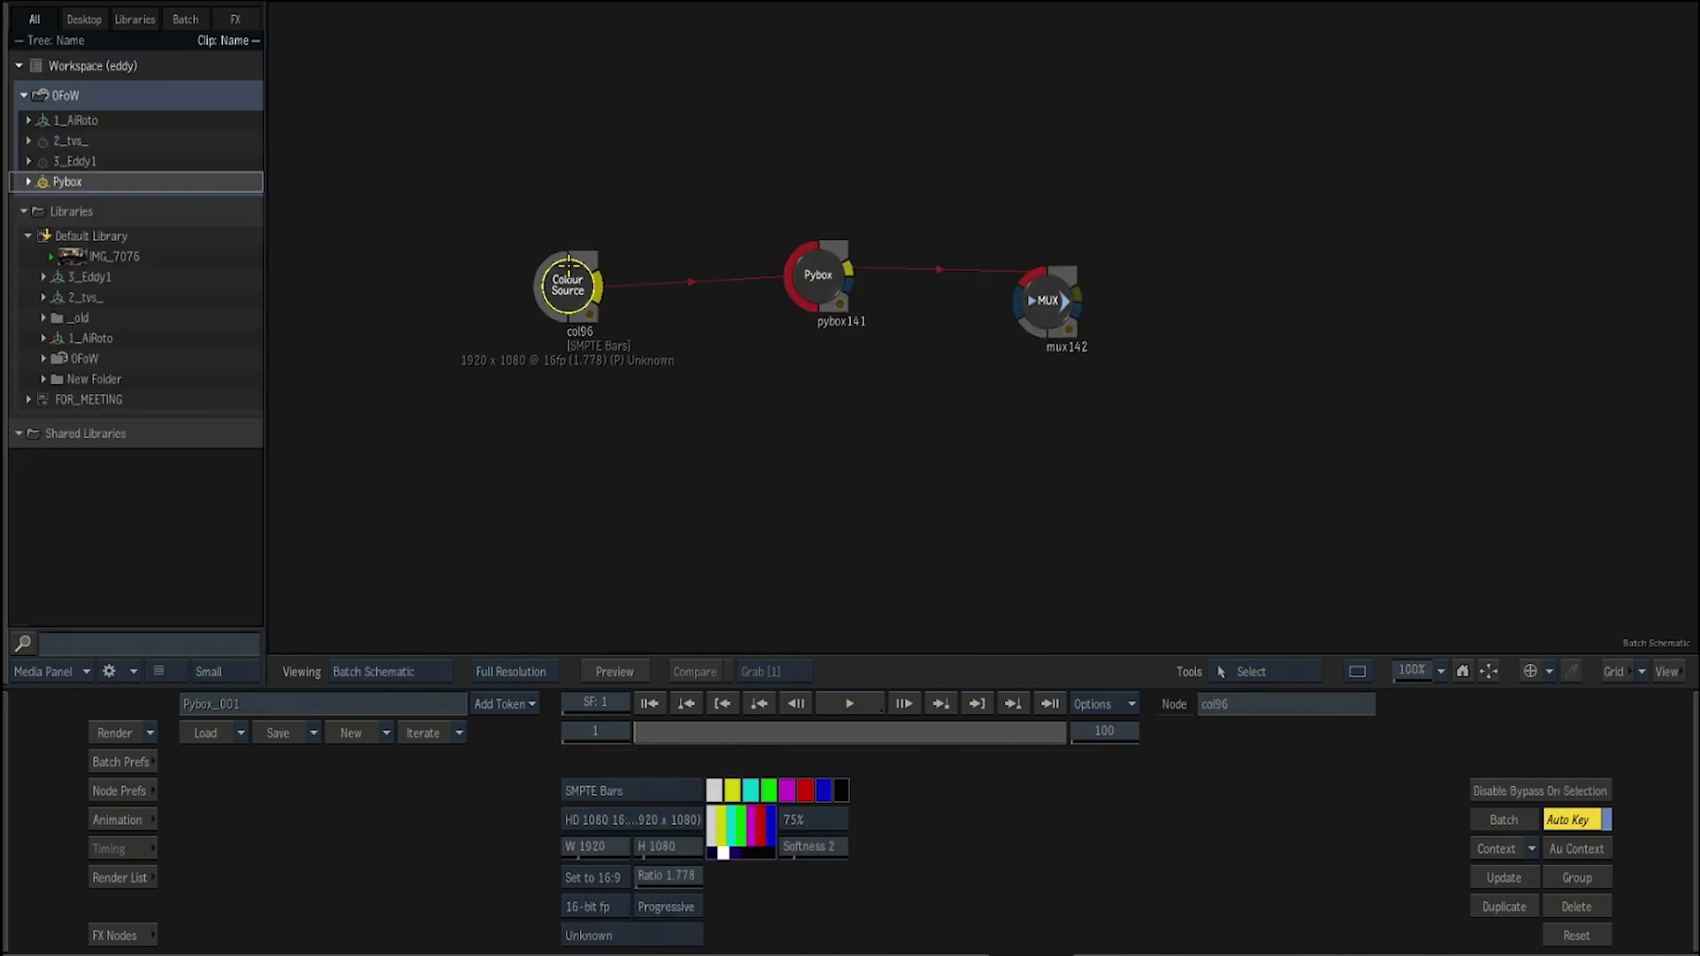
key(Tab)
key(Tab)
click(1053, 299)
click(817, 274)
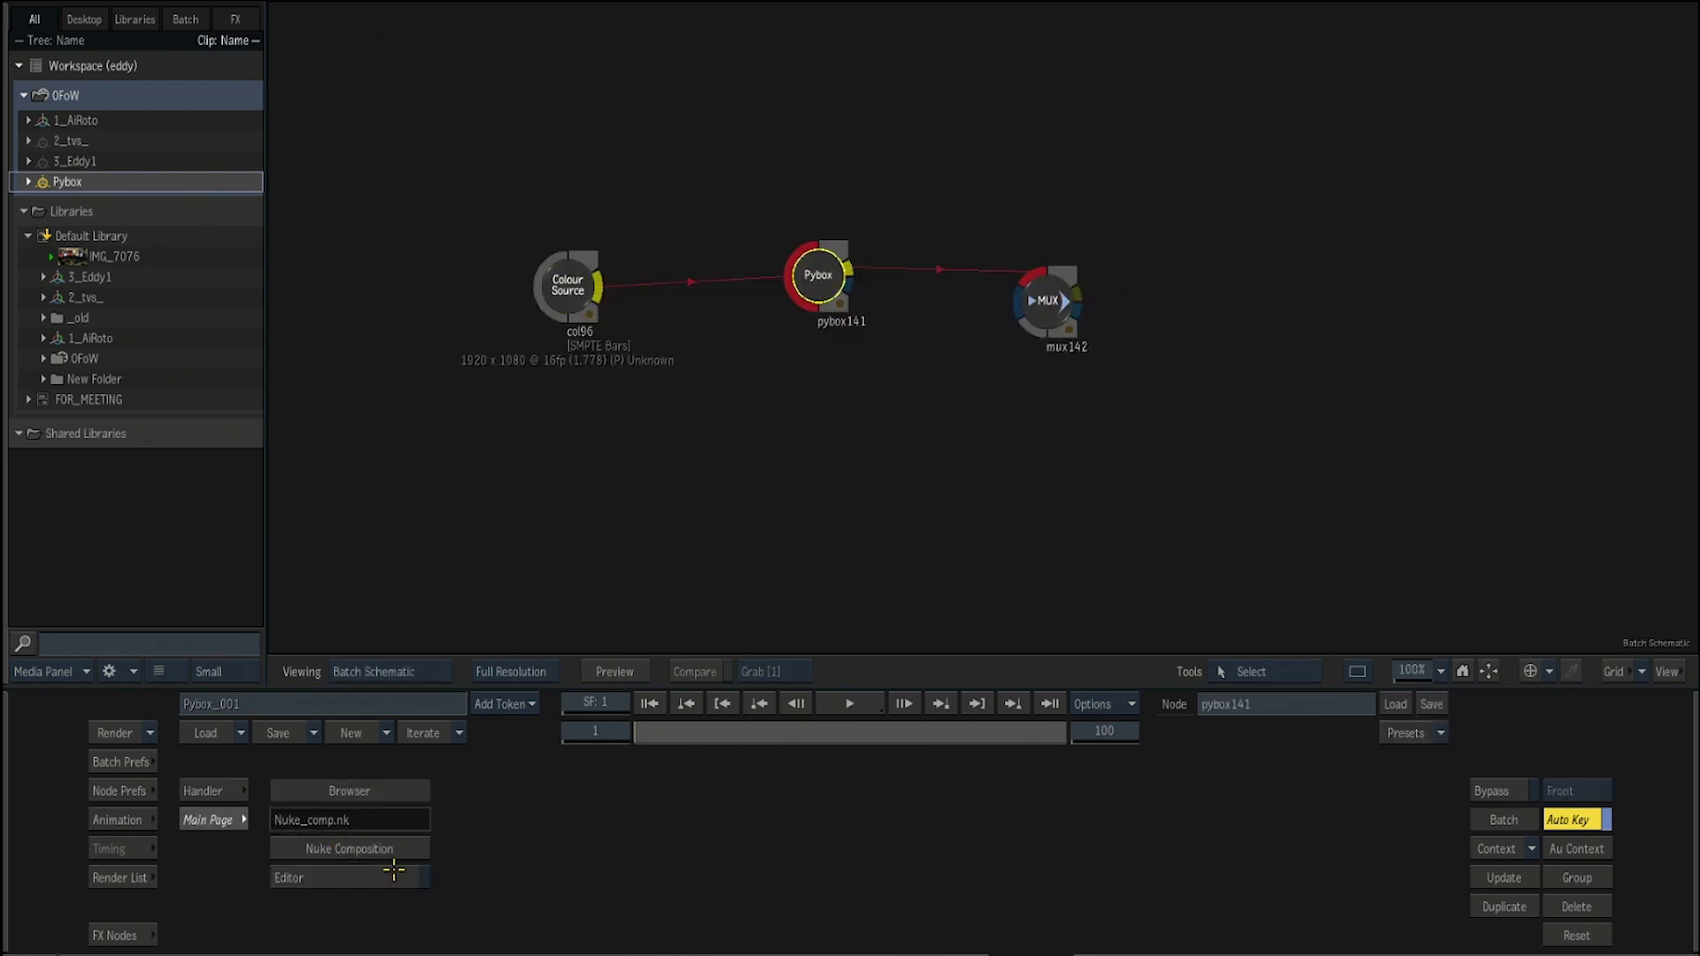
click(394, 872)
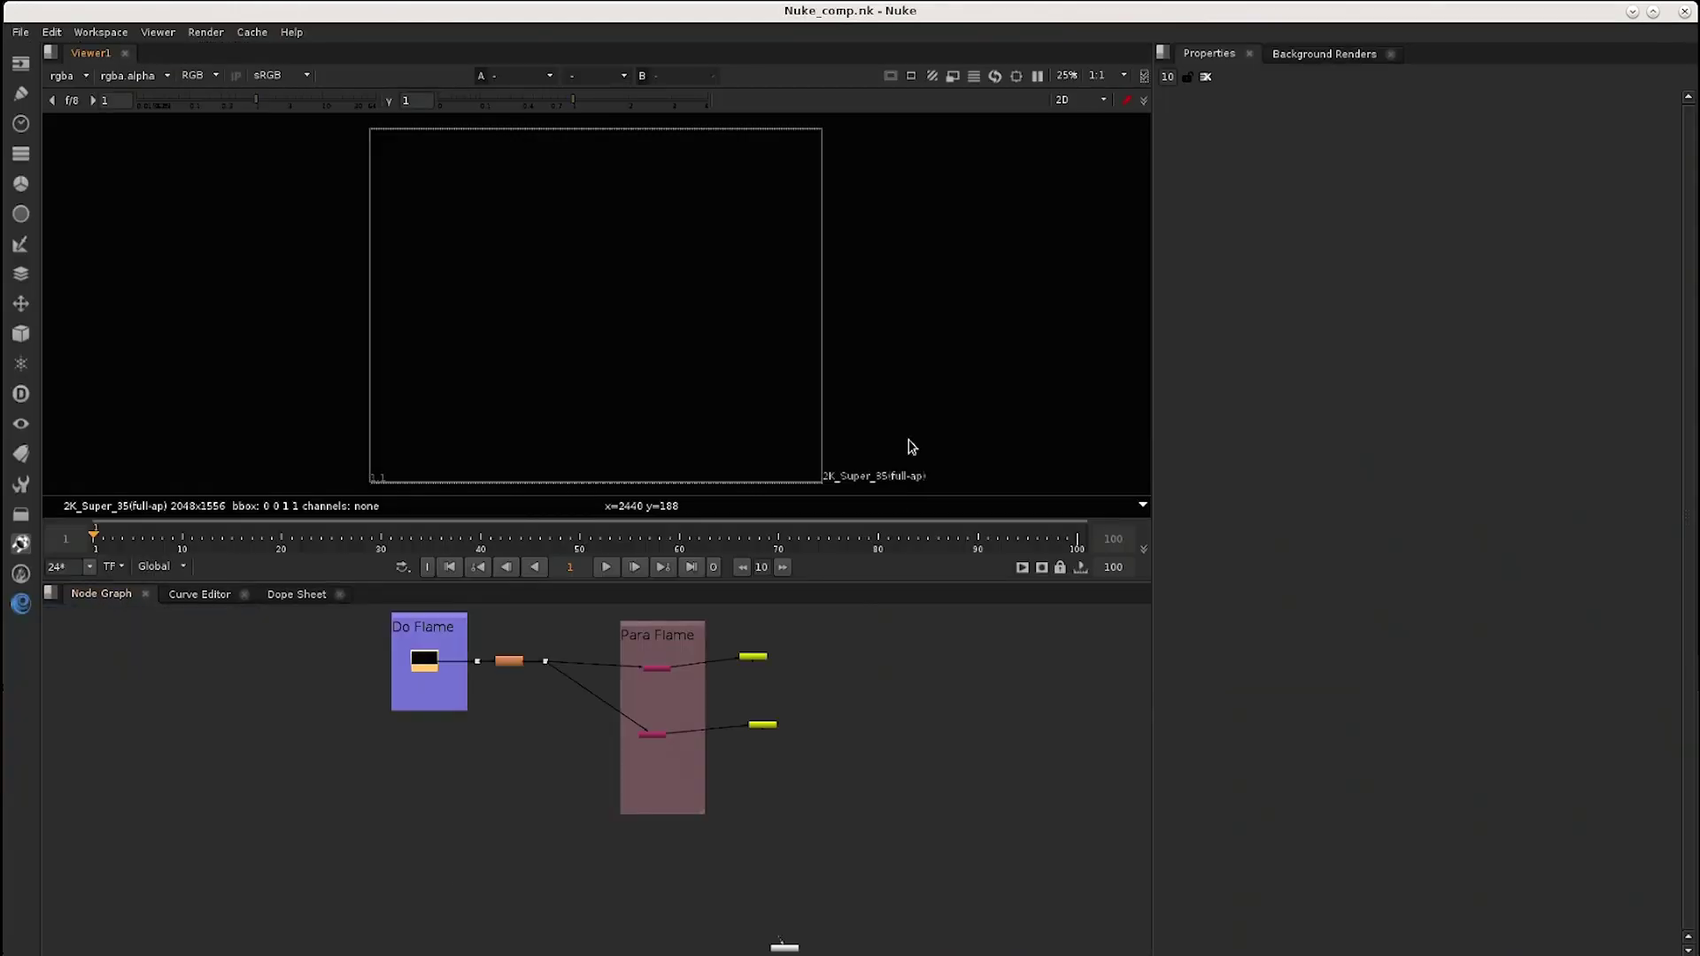
Set the Blur1 node's size to 40.5.
mouse_move(1052, 9)
click(1163, 53)
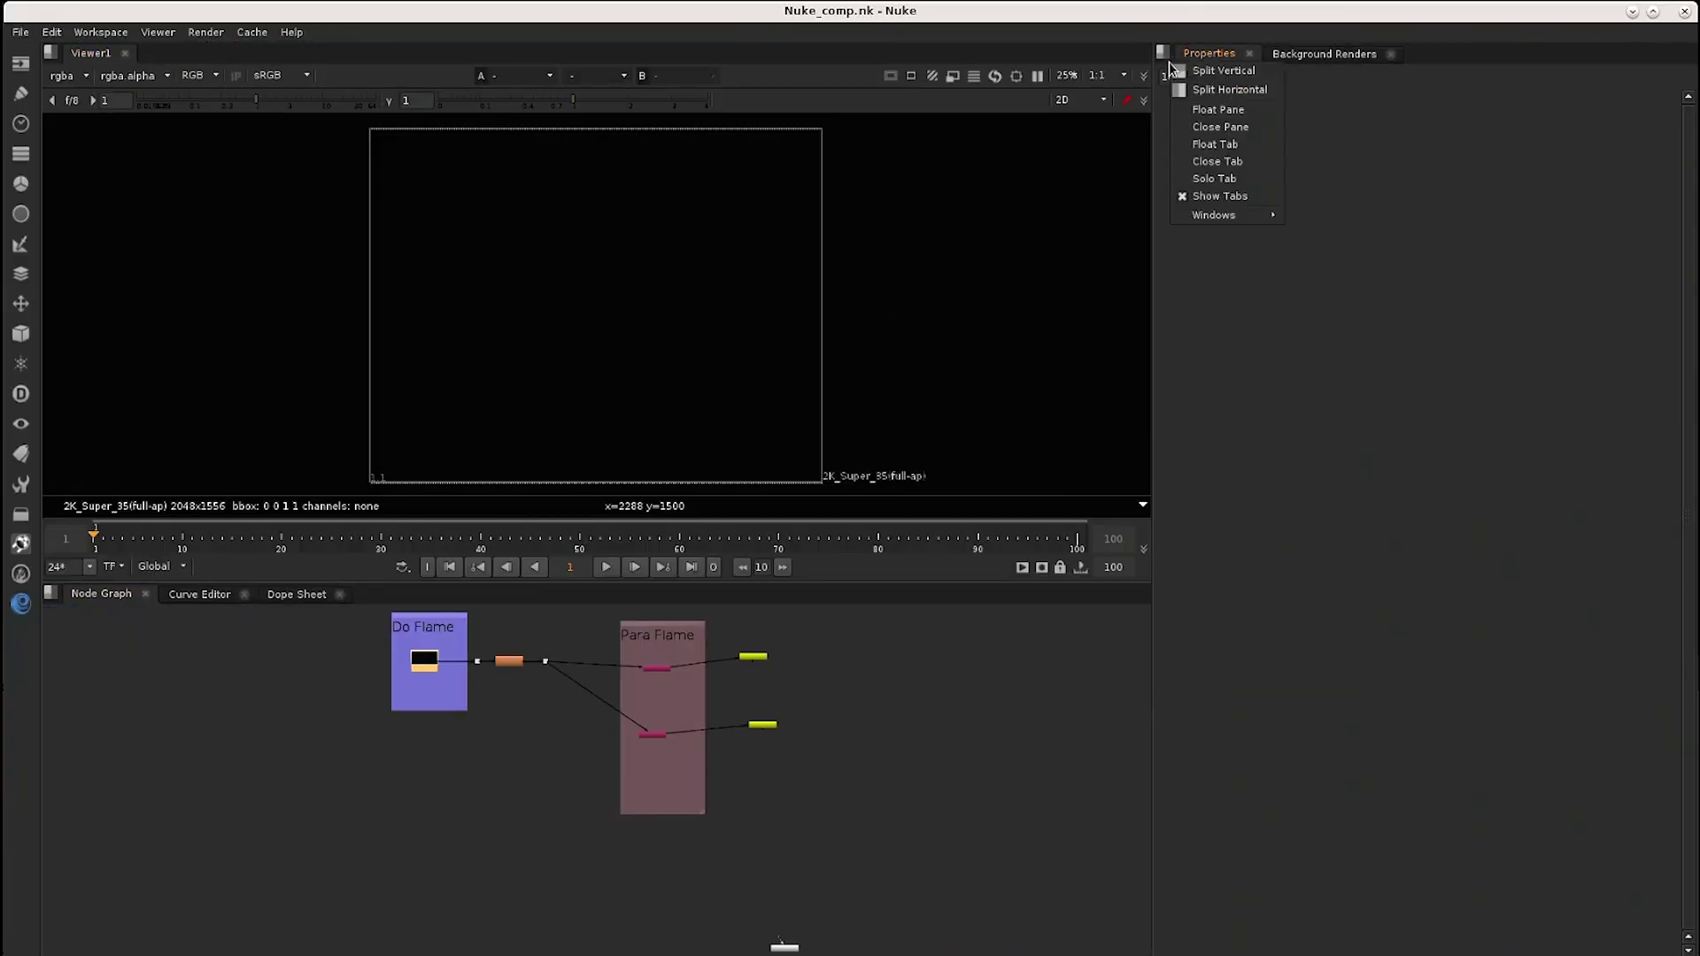
click(1226, 128)
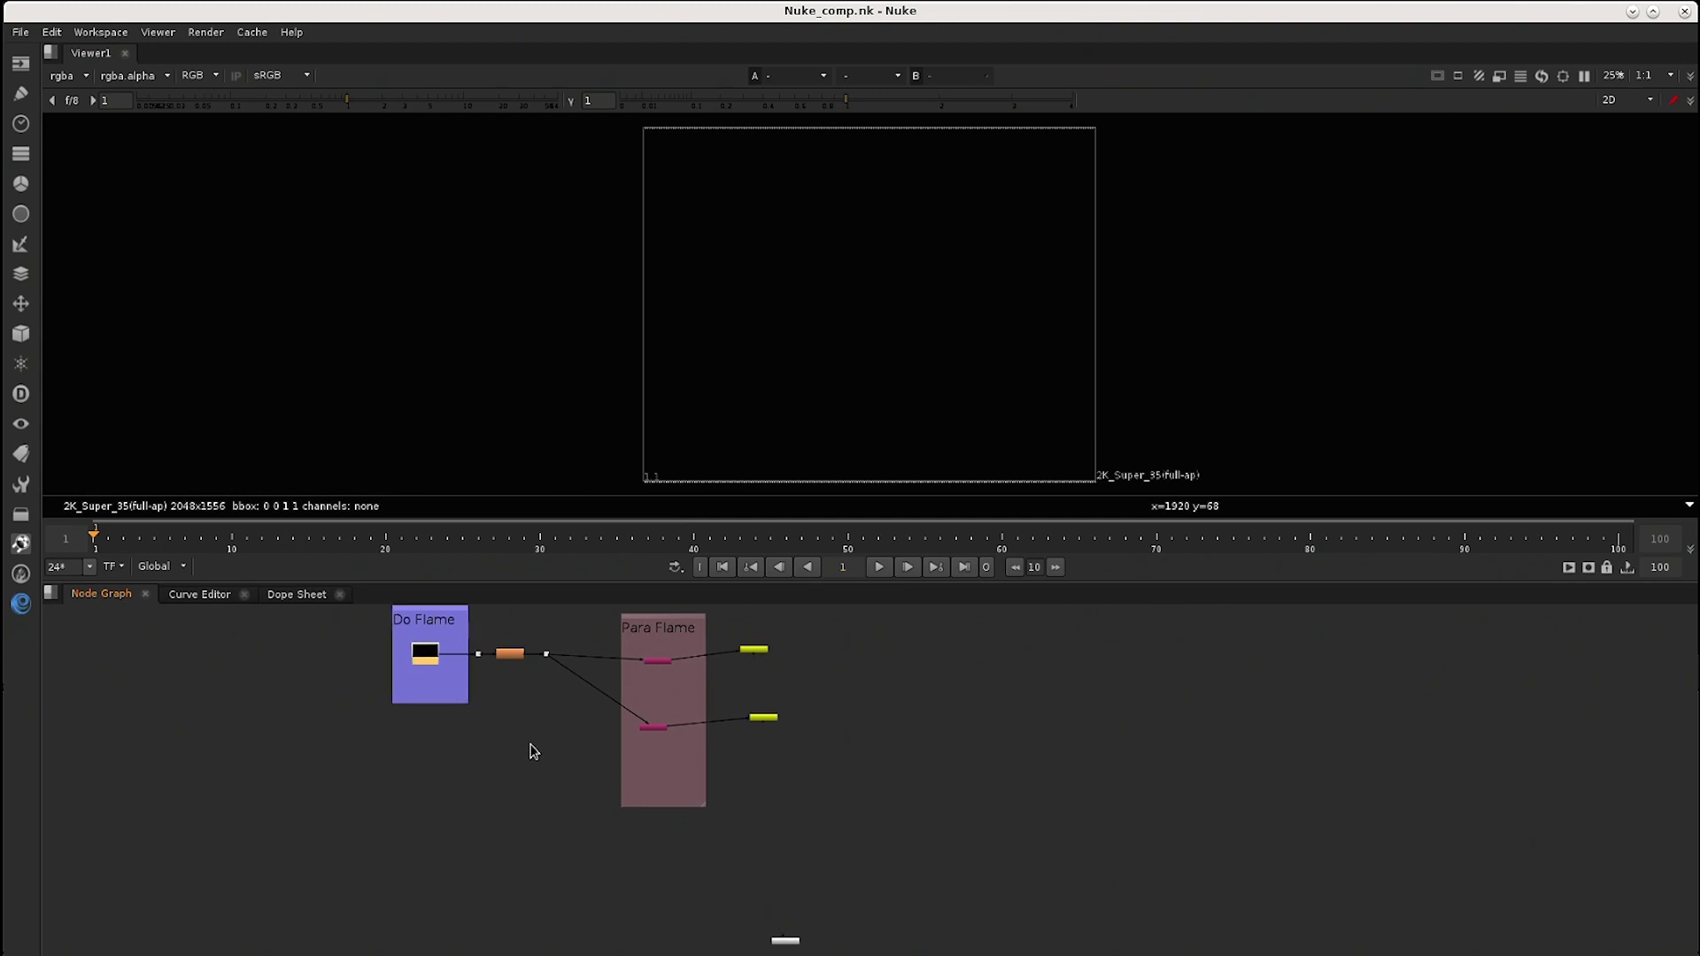
scroll(534, 774, up, 5)
drag(532, 755, 558, 842)
scroll(554, 809, up, 3)
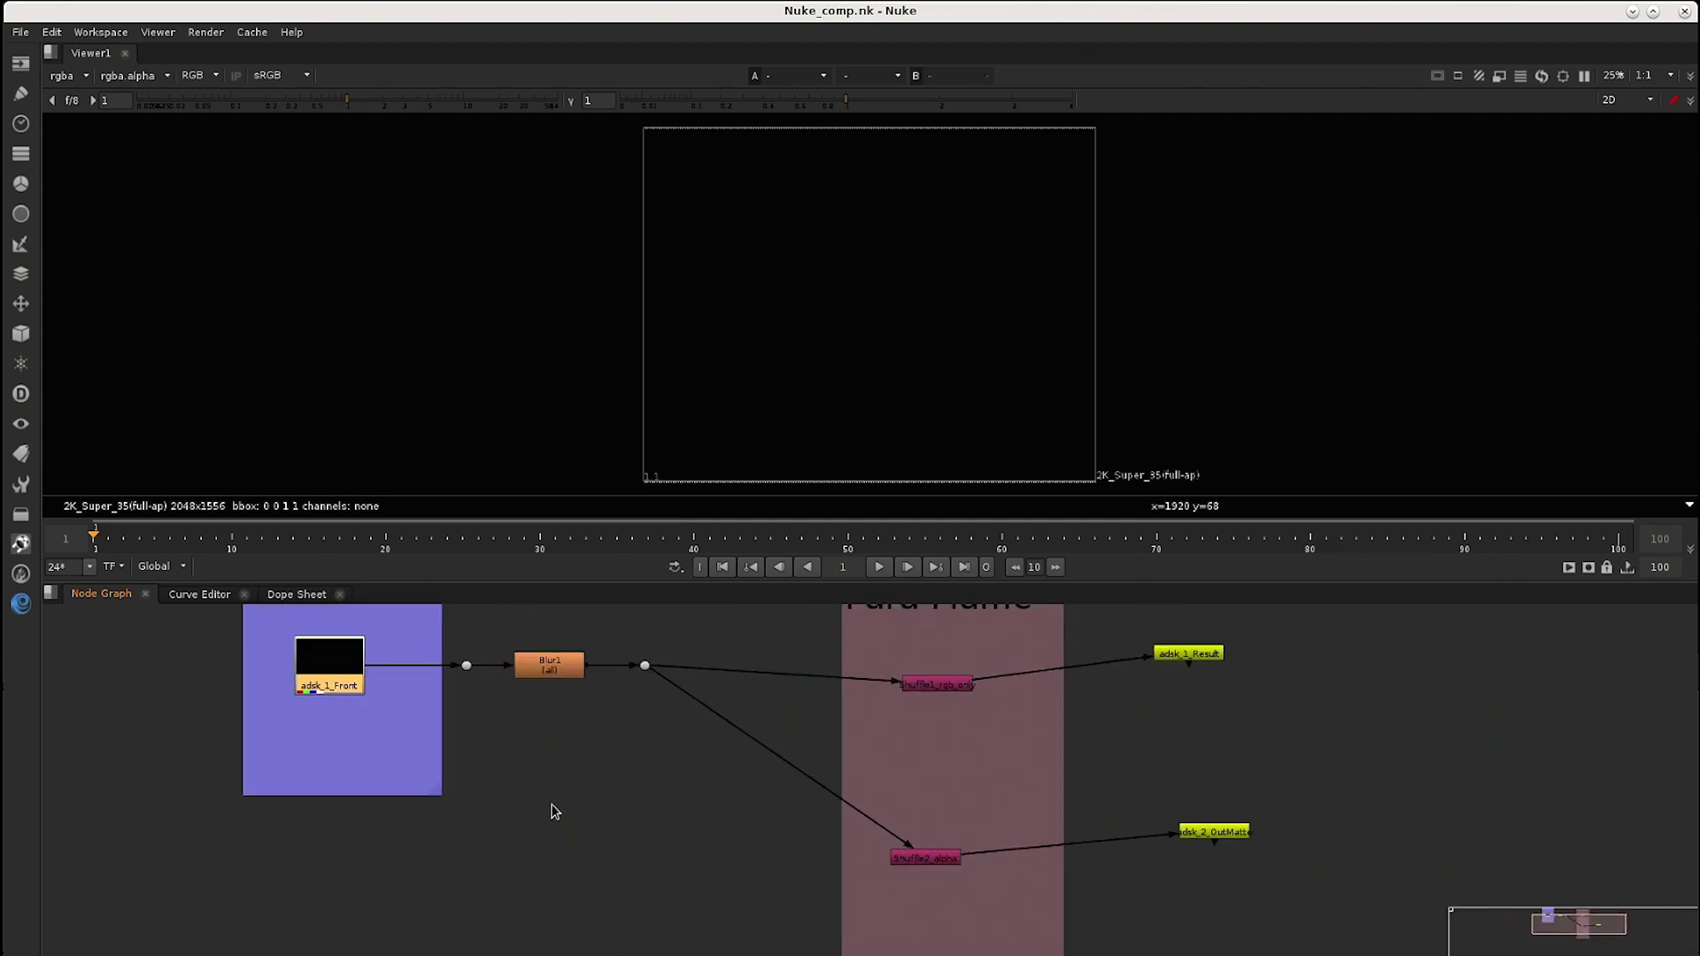
click(591, 758)
double_click(591, 758)
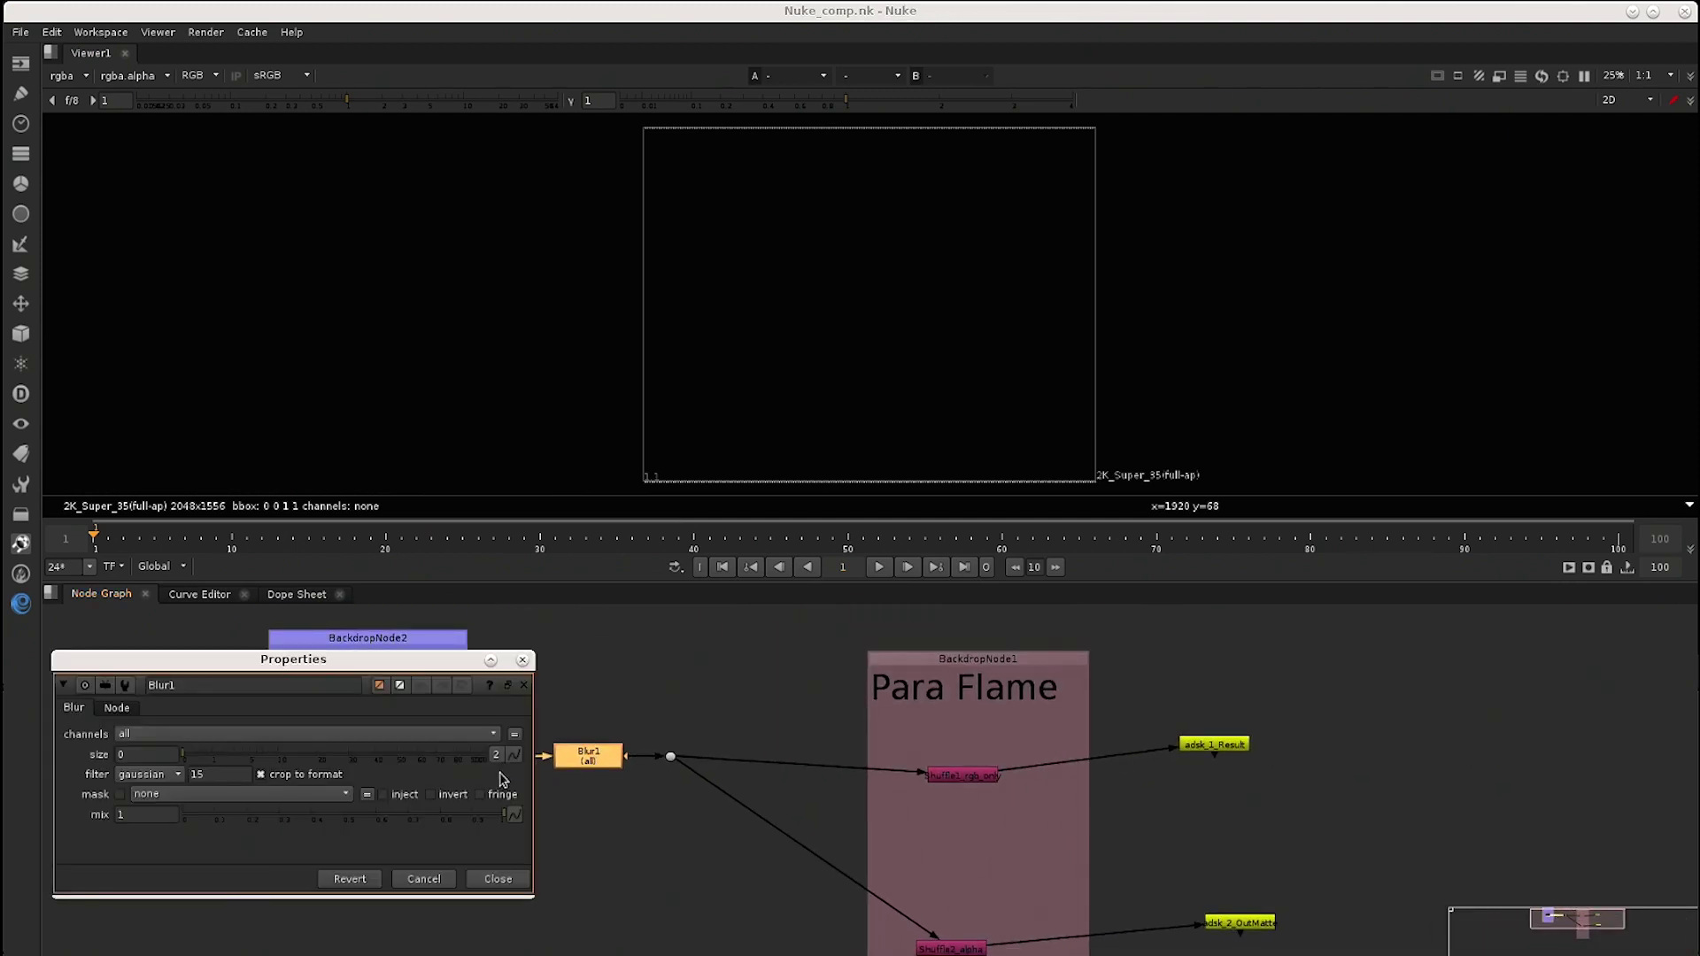
drag(202, 760, 337, 773)
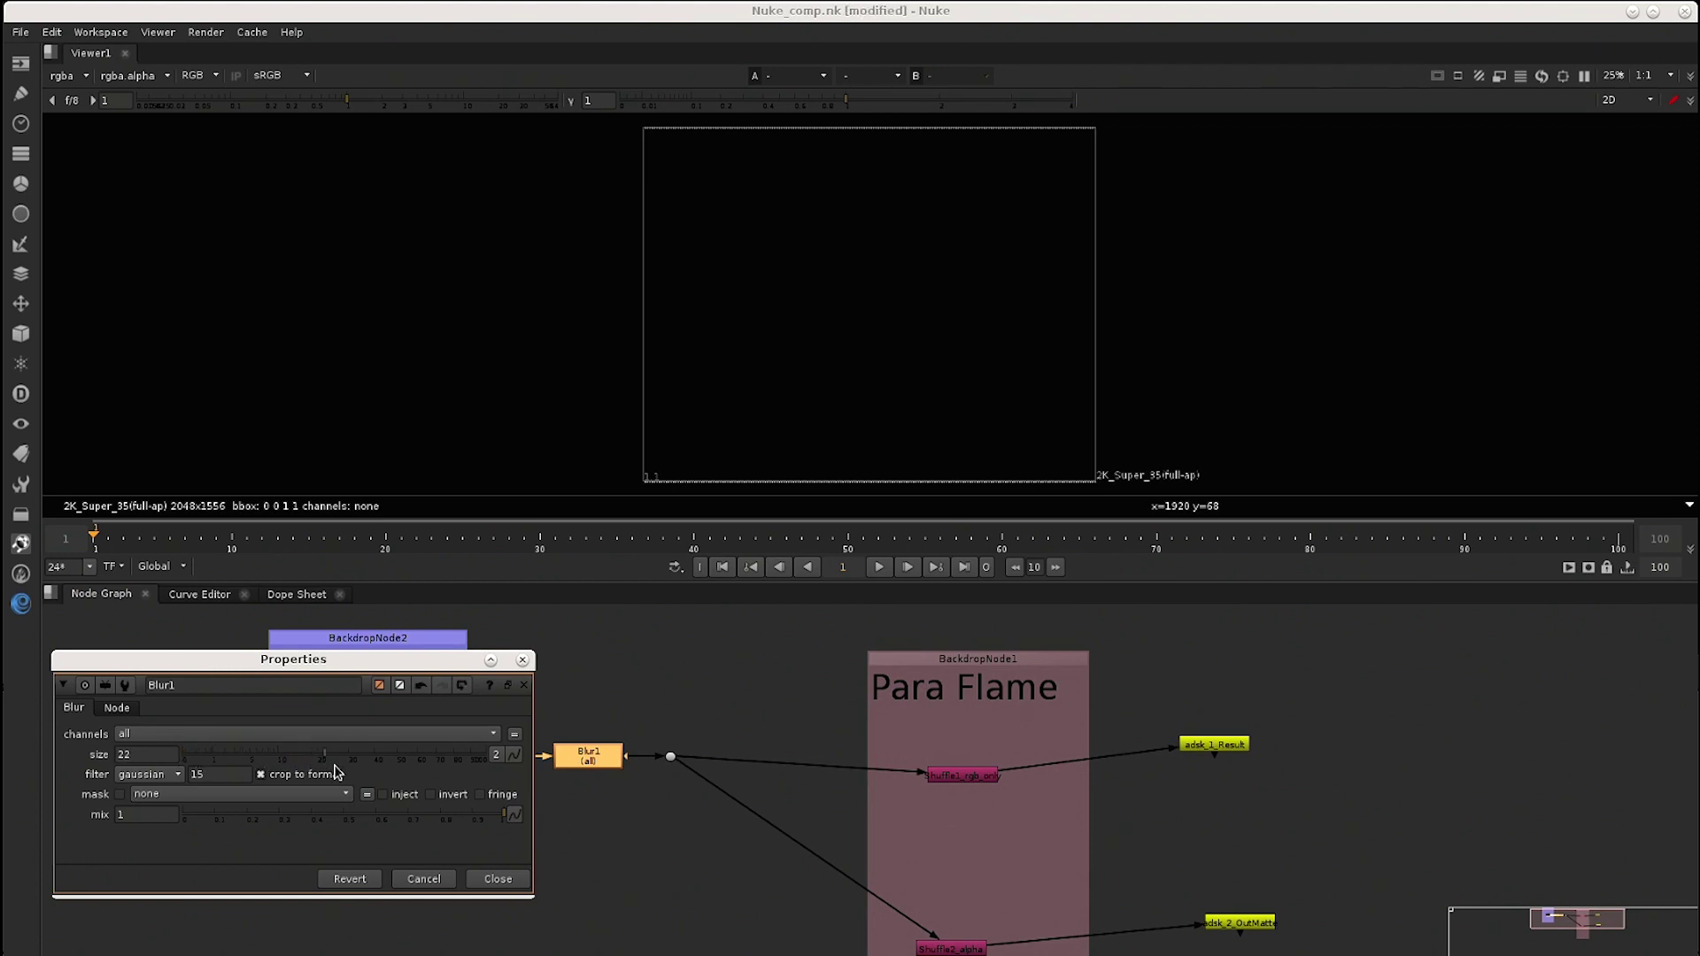
click(497, 879)
Save Nuke_comp.nk and exit Nuke back to Flame's Batch schematic.
click(19, 32)
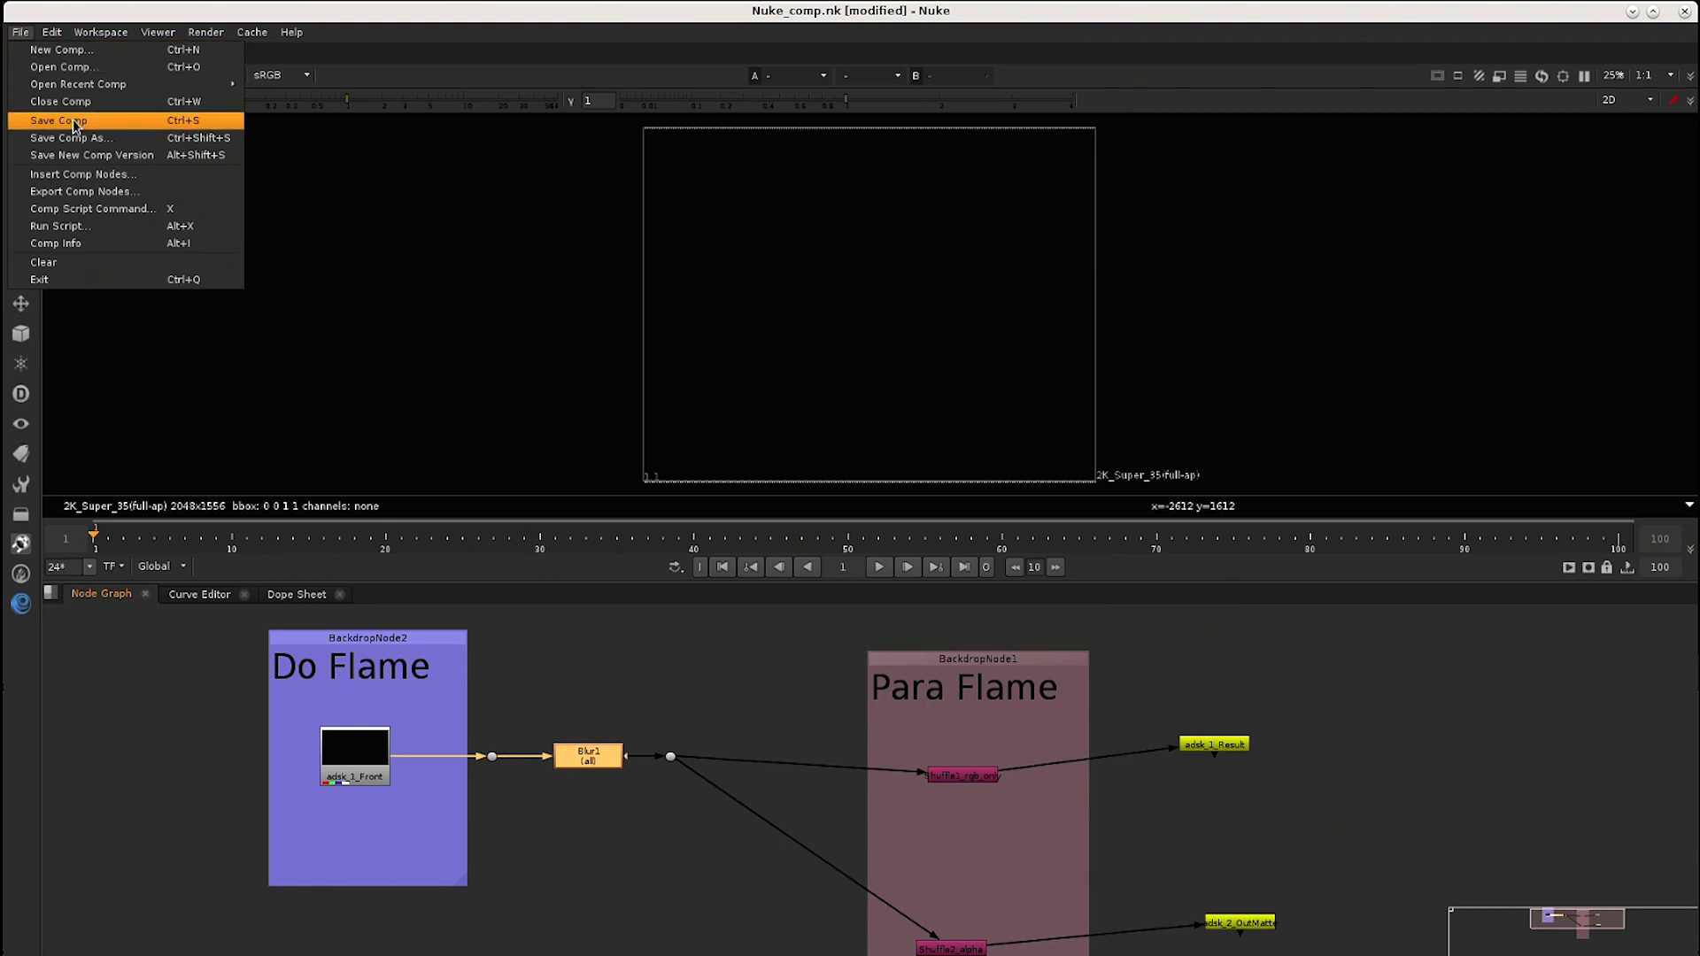
click(61, 121)
click(19, 32)
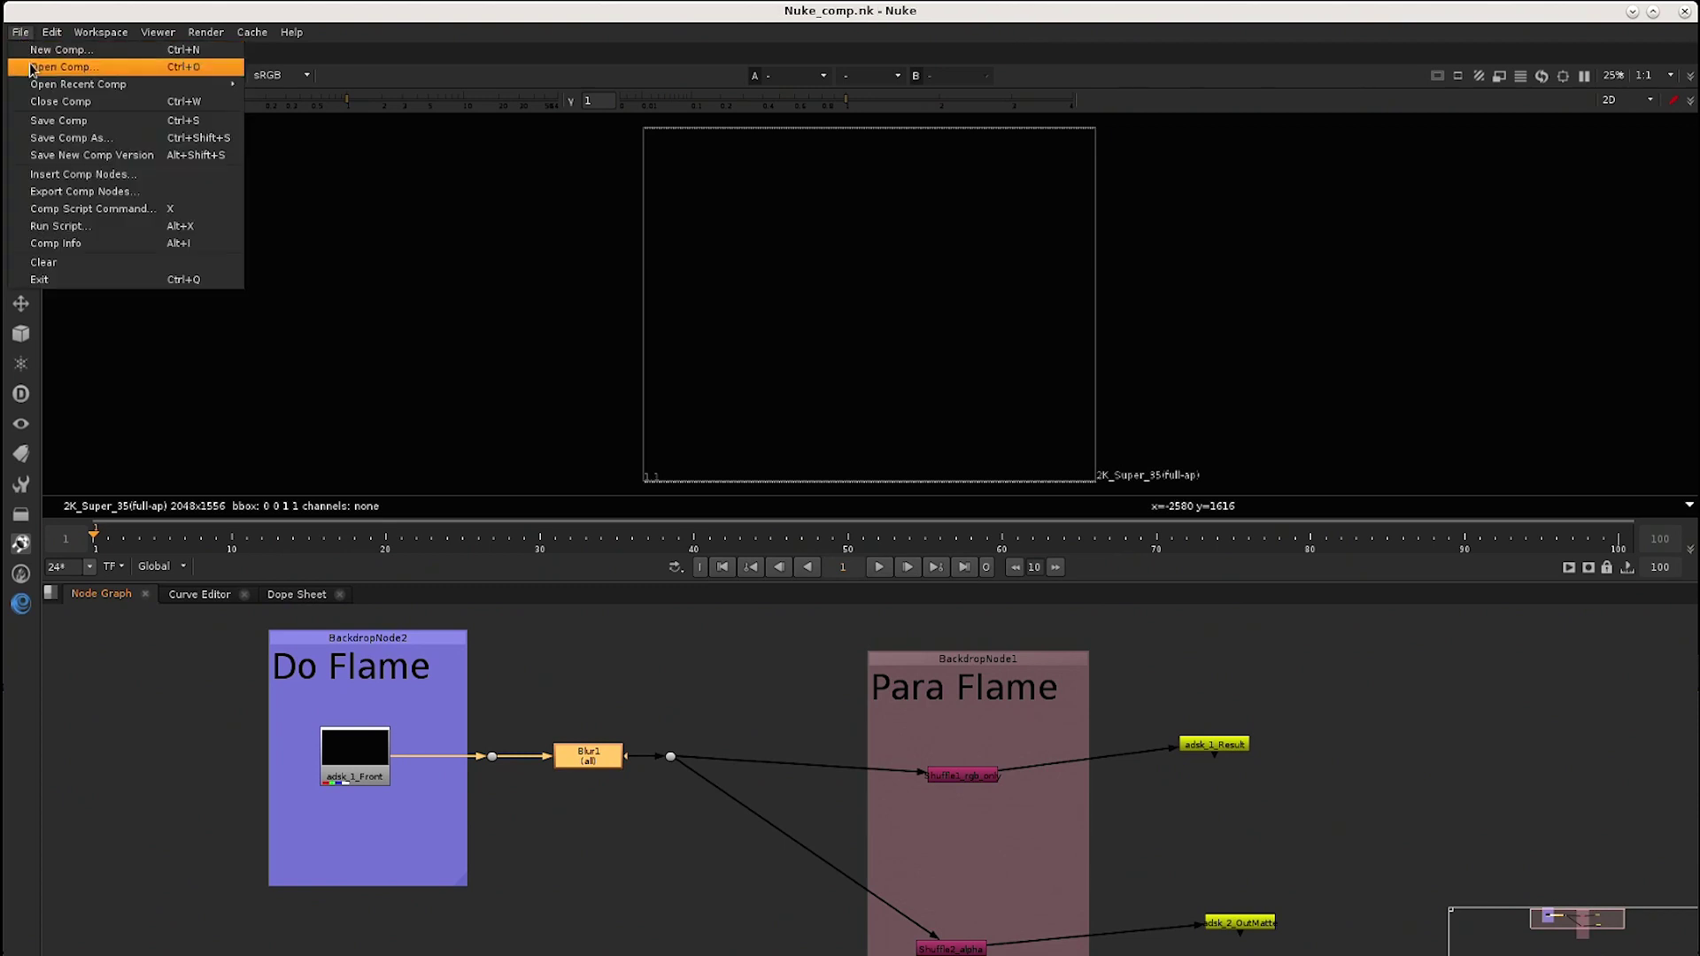
click(76, 280)
Preview the MUX node's output and the SMPTE bars colour source result.
drag(1055, 297, 1063, 304)
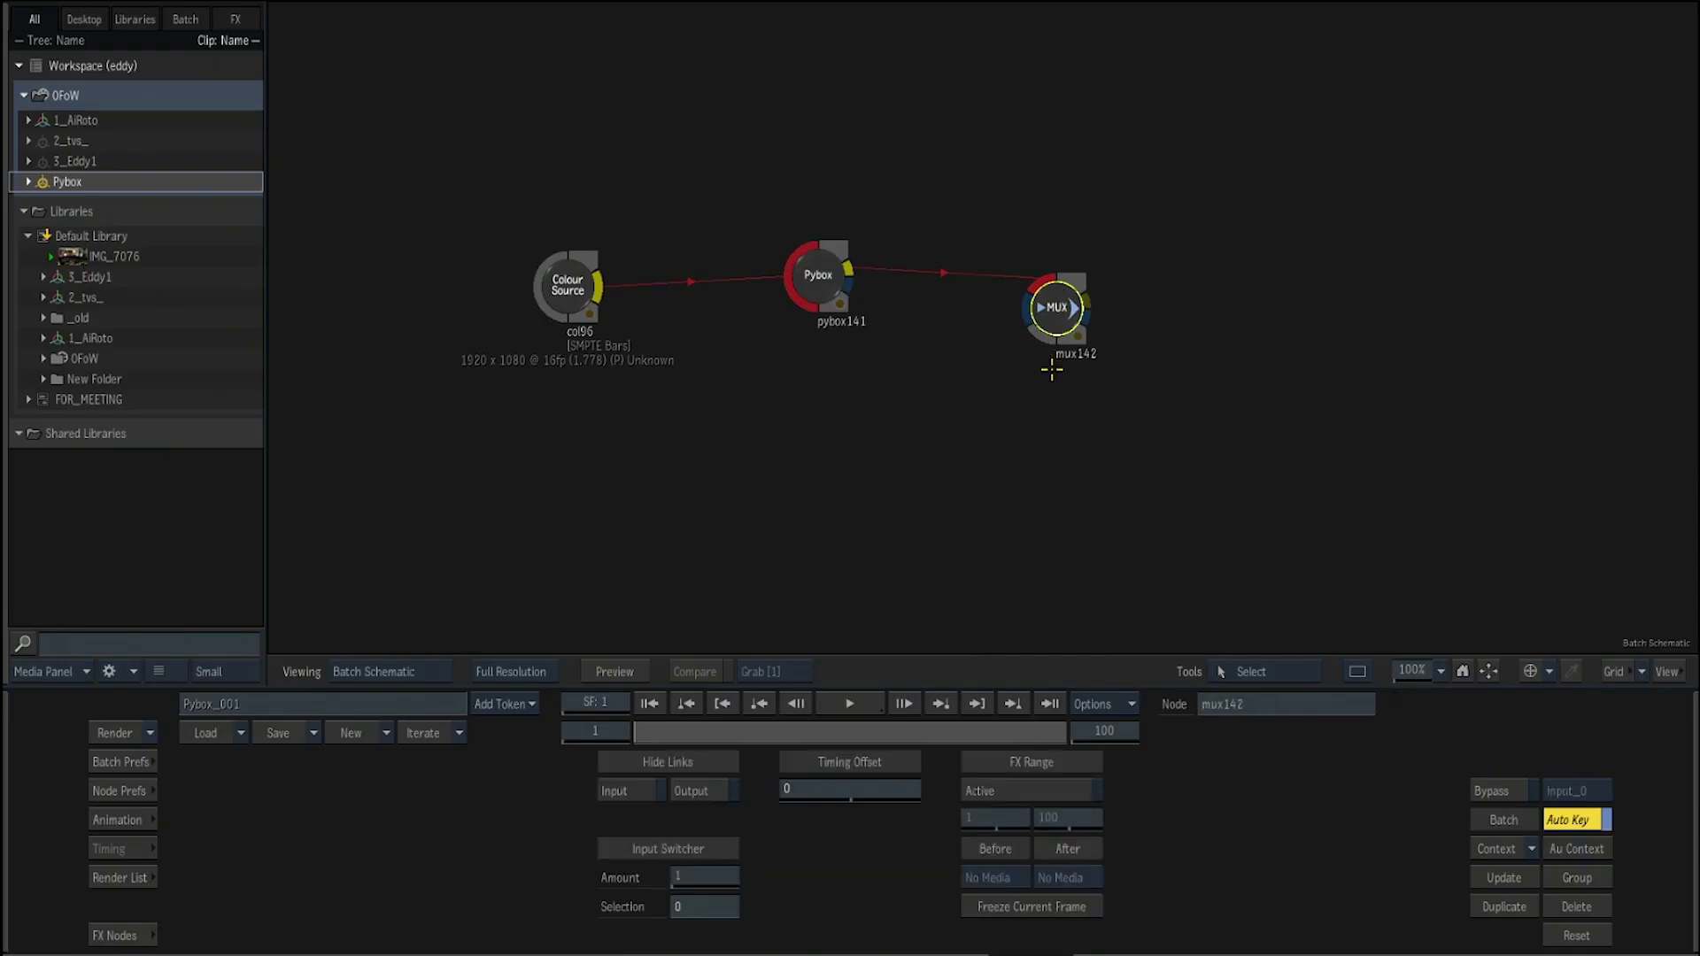
key(F4)
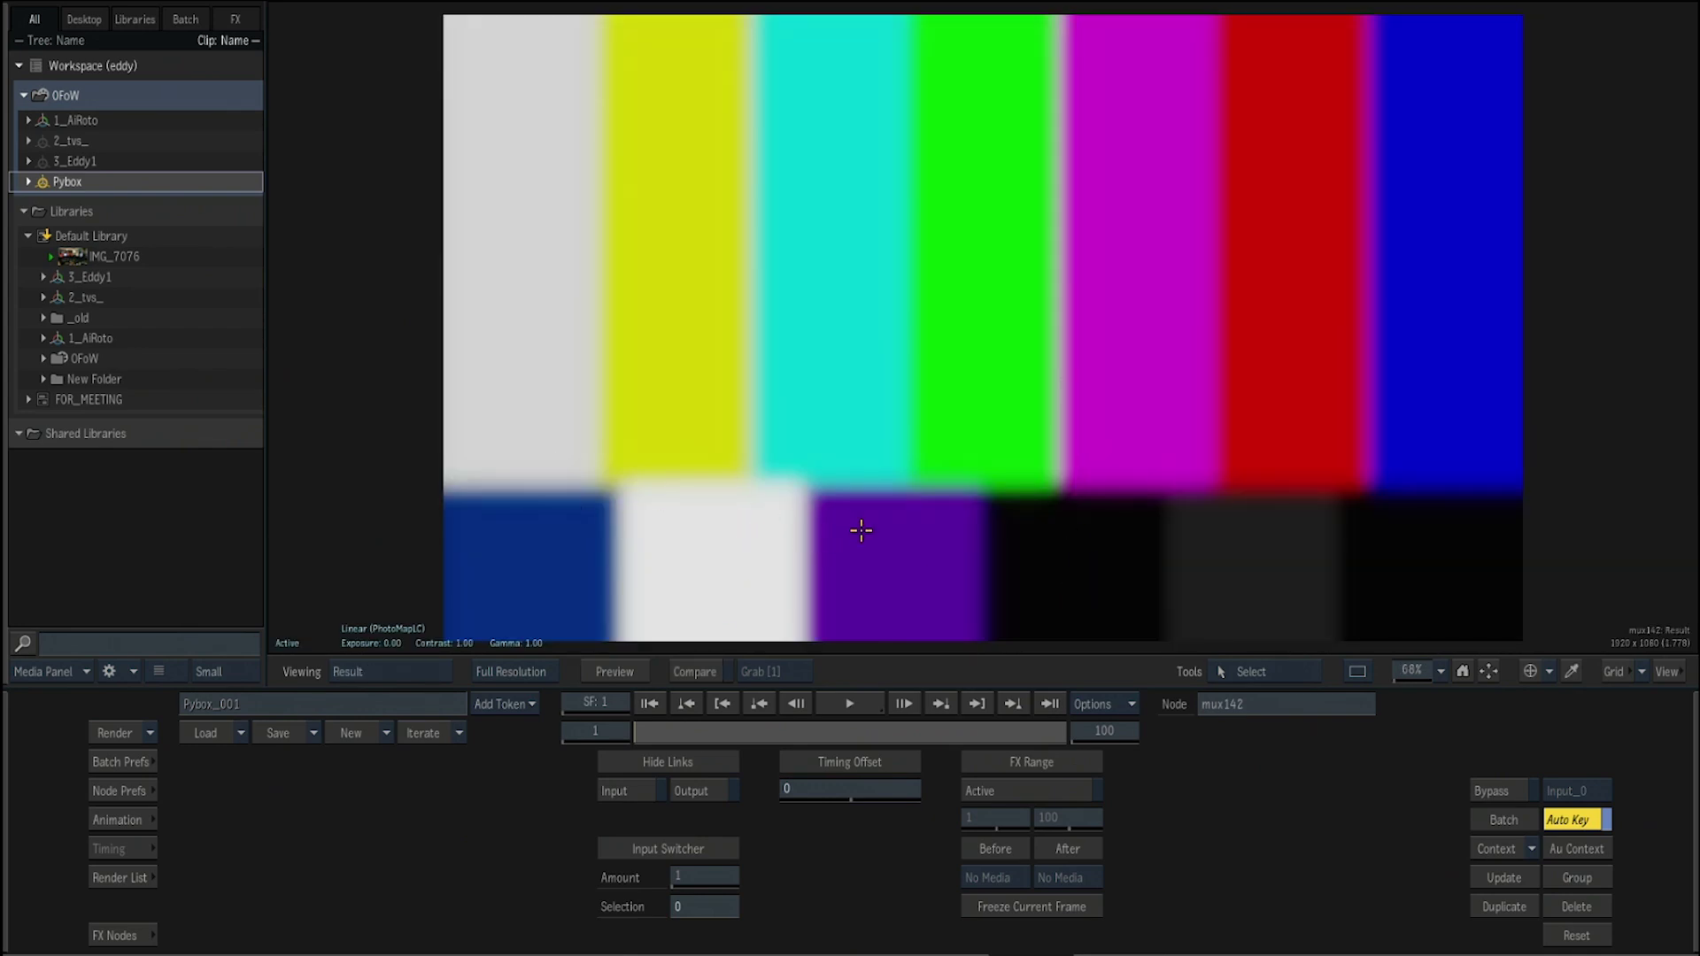
key(F4)
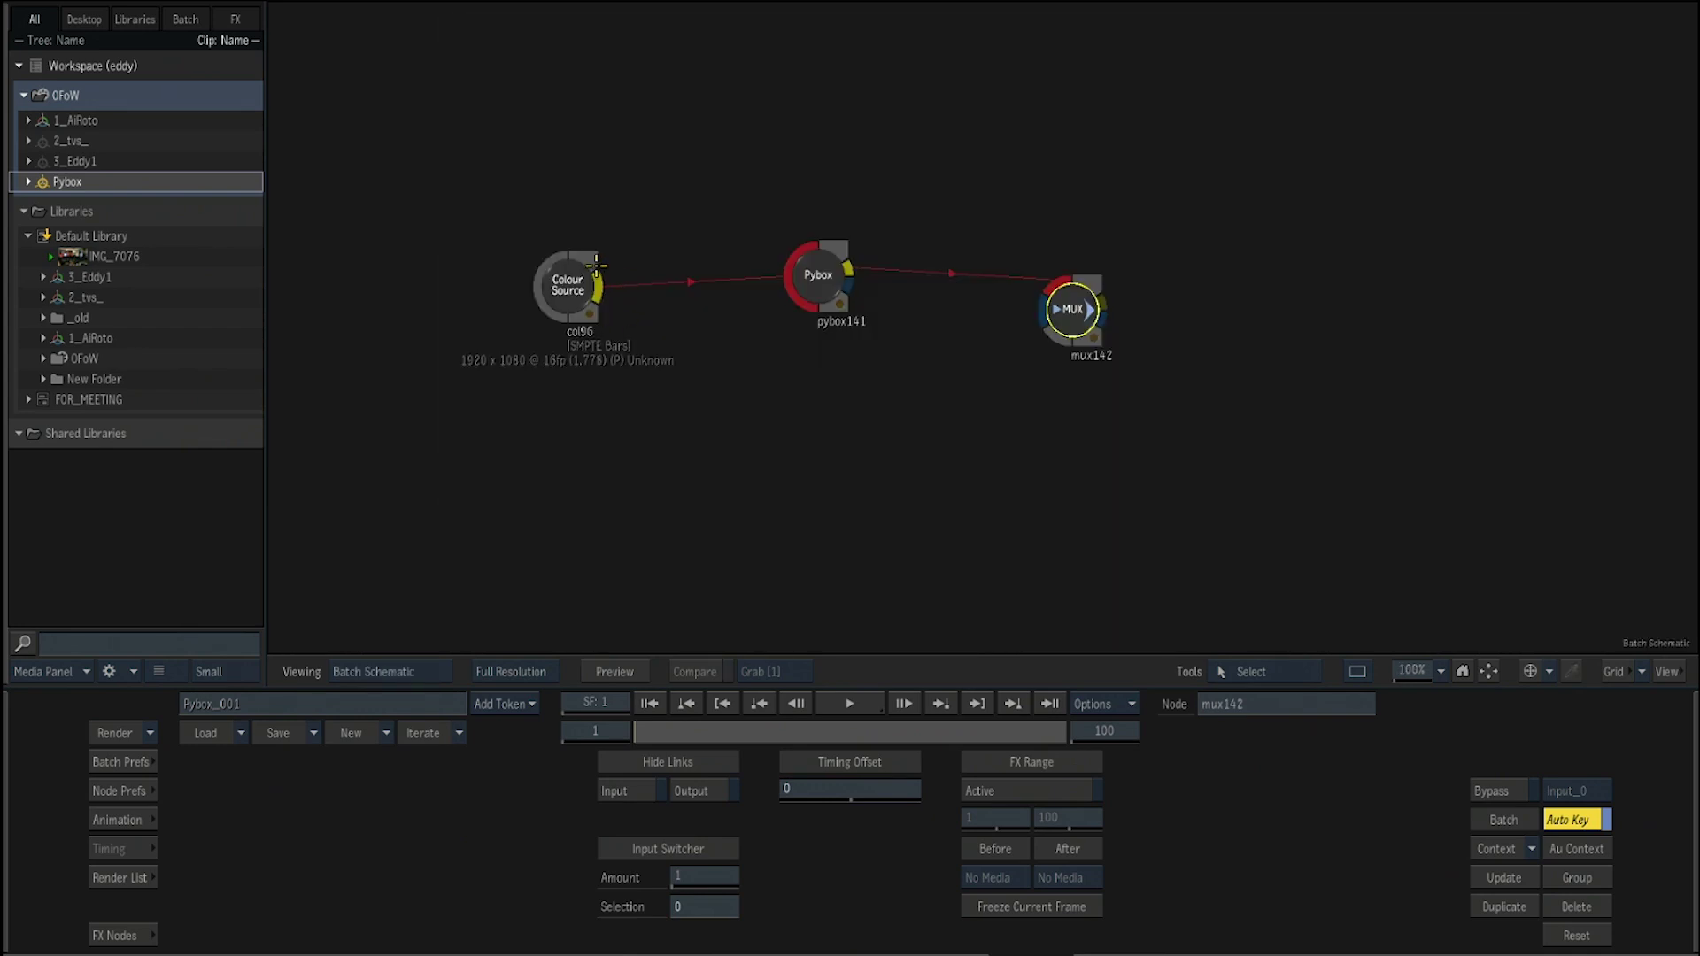
click(580, 275)
key(F4)
key(F4)
Make mux142 Context view 1 and insert a 2D Transform between col96 and pybox141.
drag(1069, 309, 1080, 312)
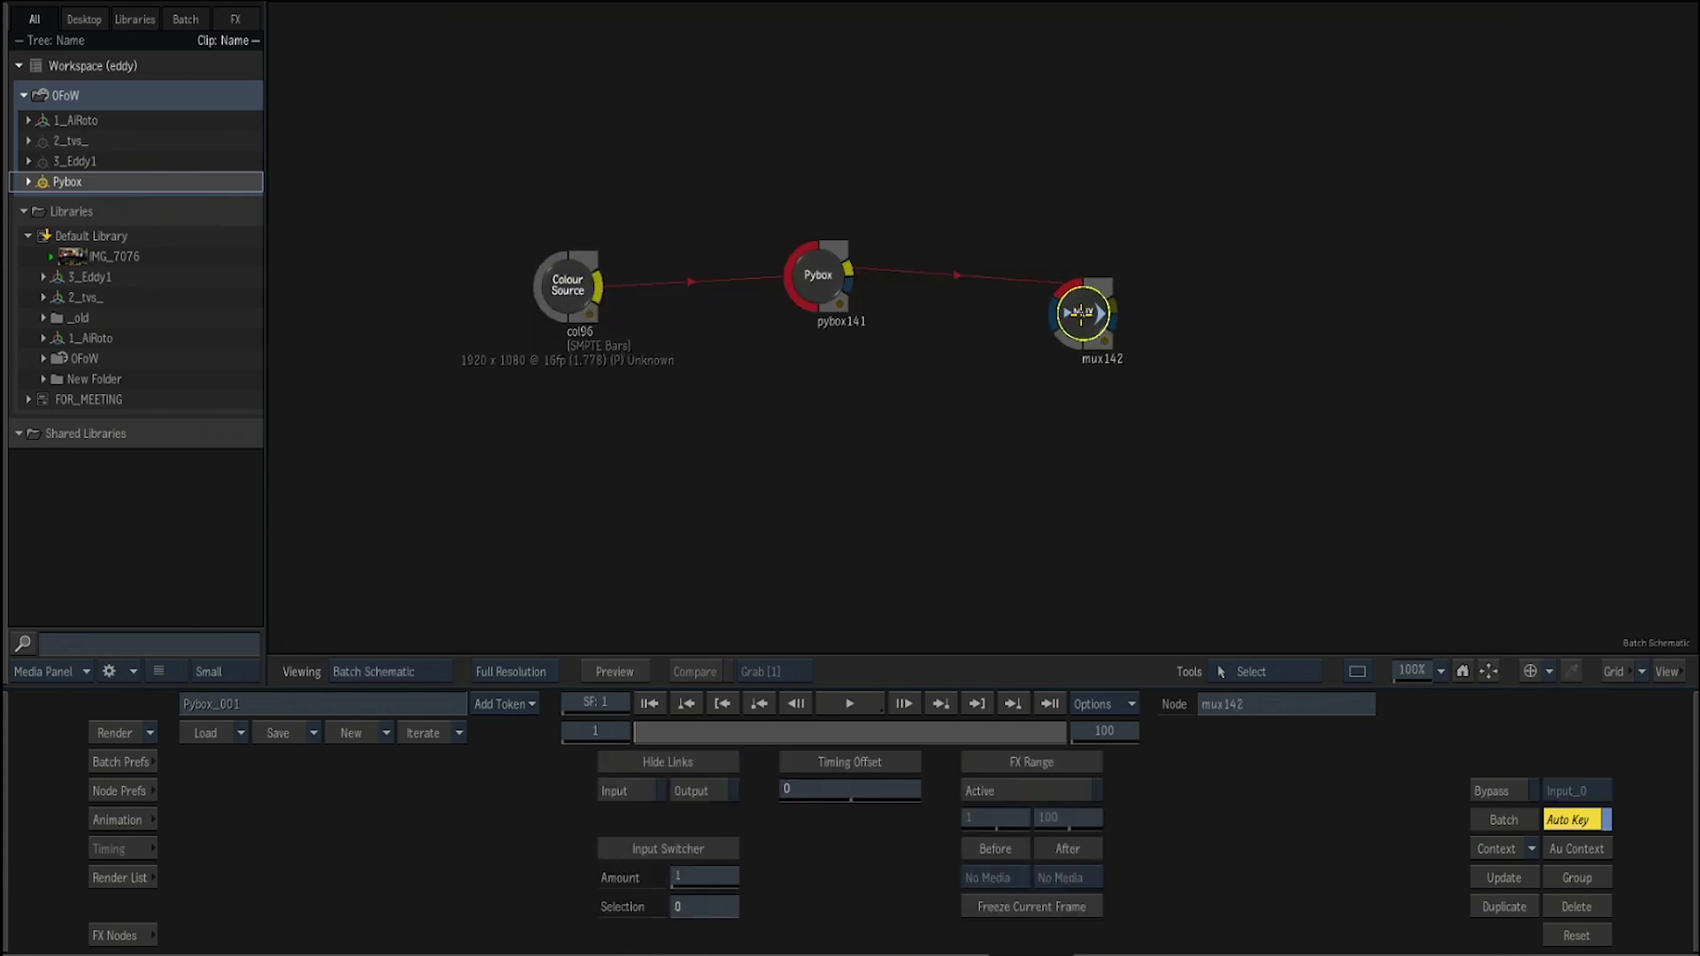
key(alt+c)
click(1081, 250)
click(151, 928)
drag(442, 863, 691, 294)
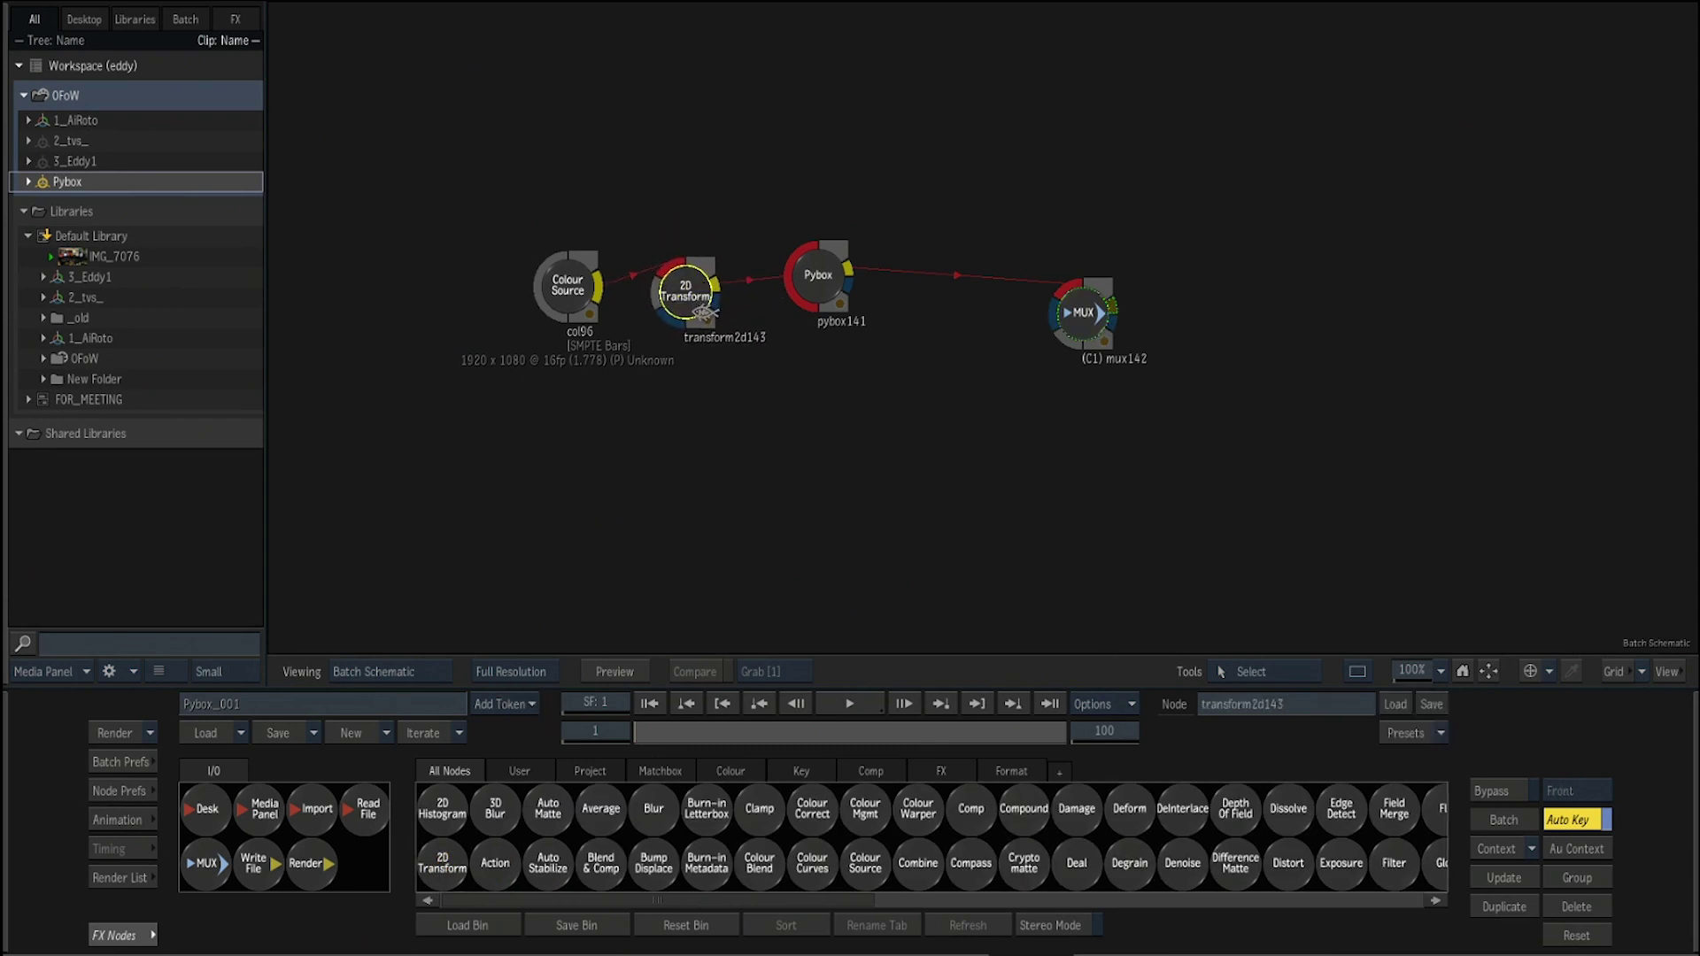
Open transform2d143 and set its edge repeat mode to Repeat Last.
double_click(713, 314)
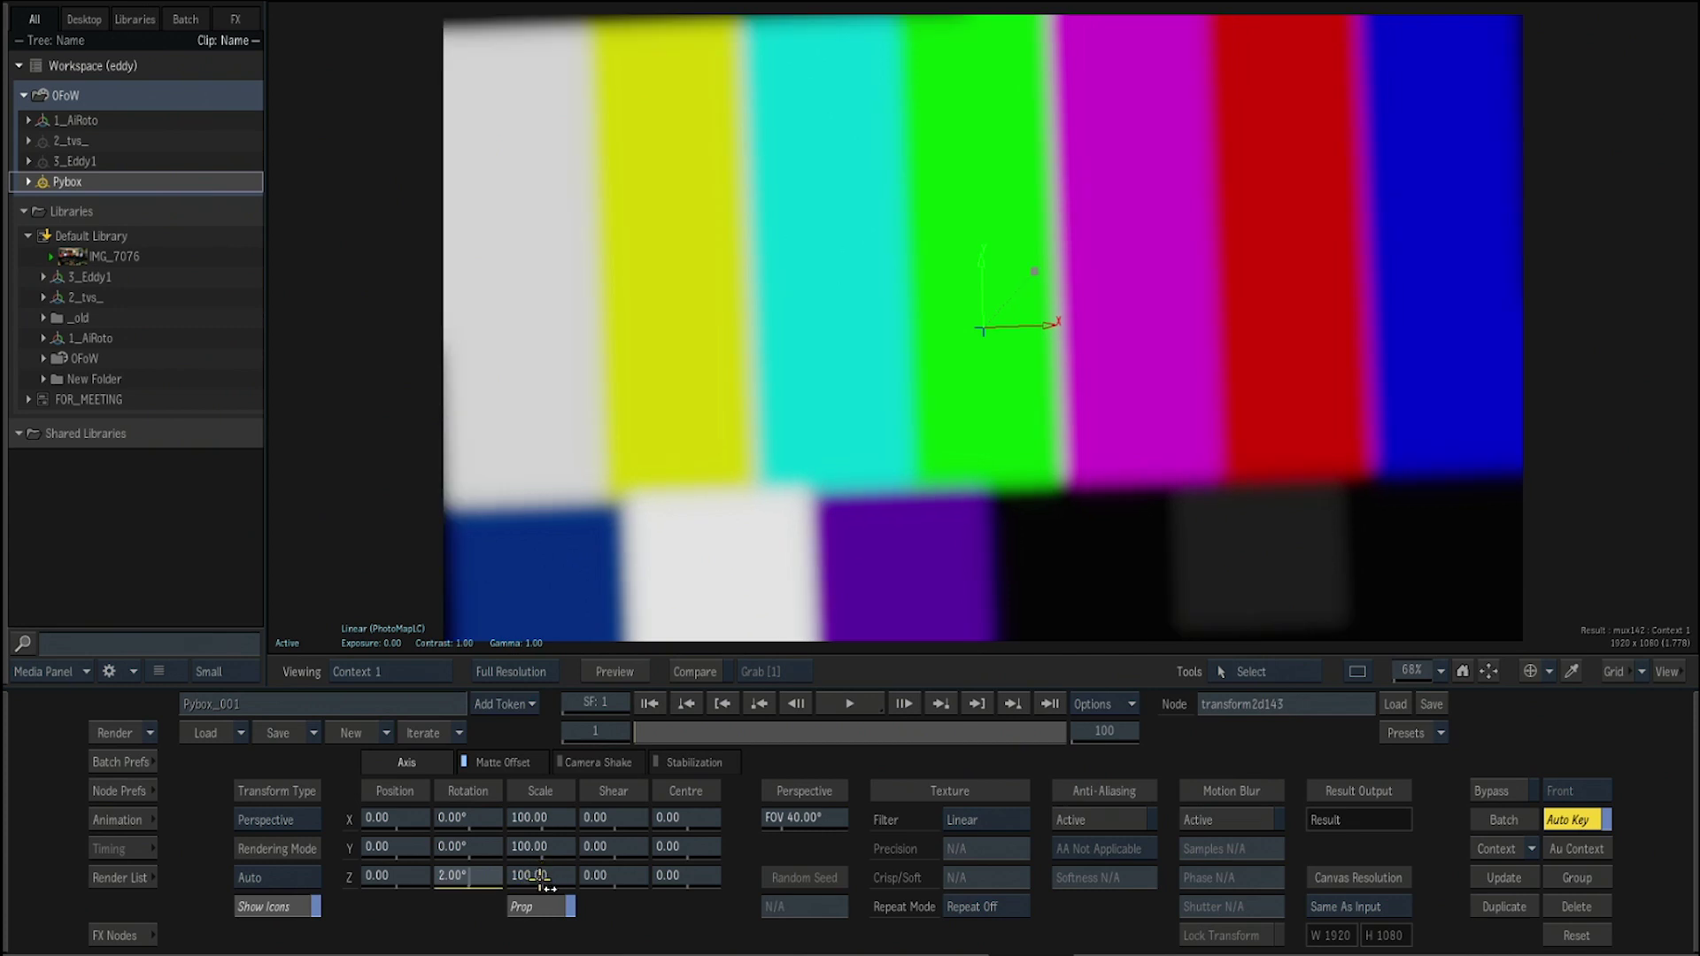
drag(541, 876, 467, 875)
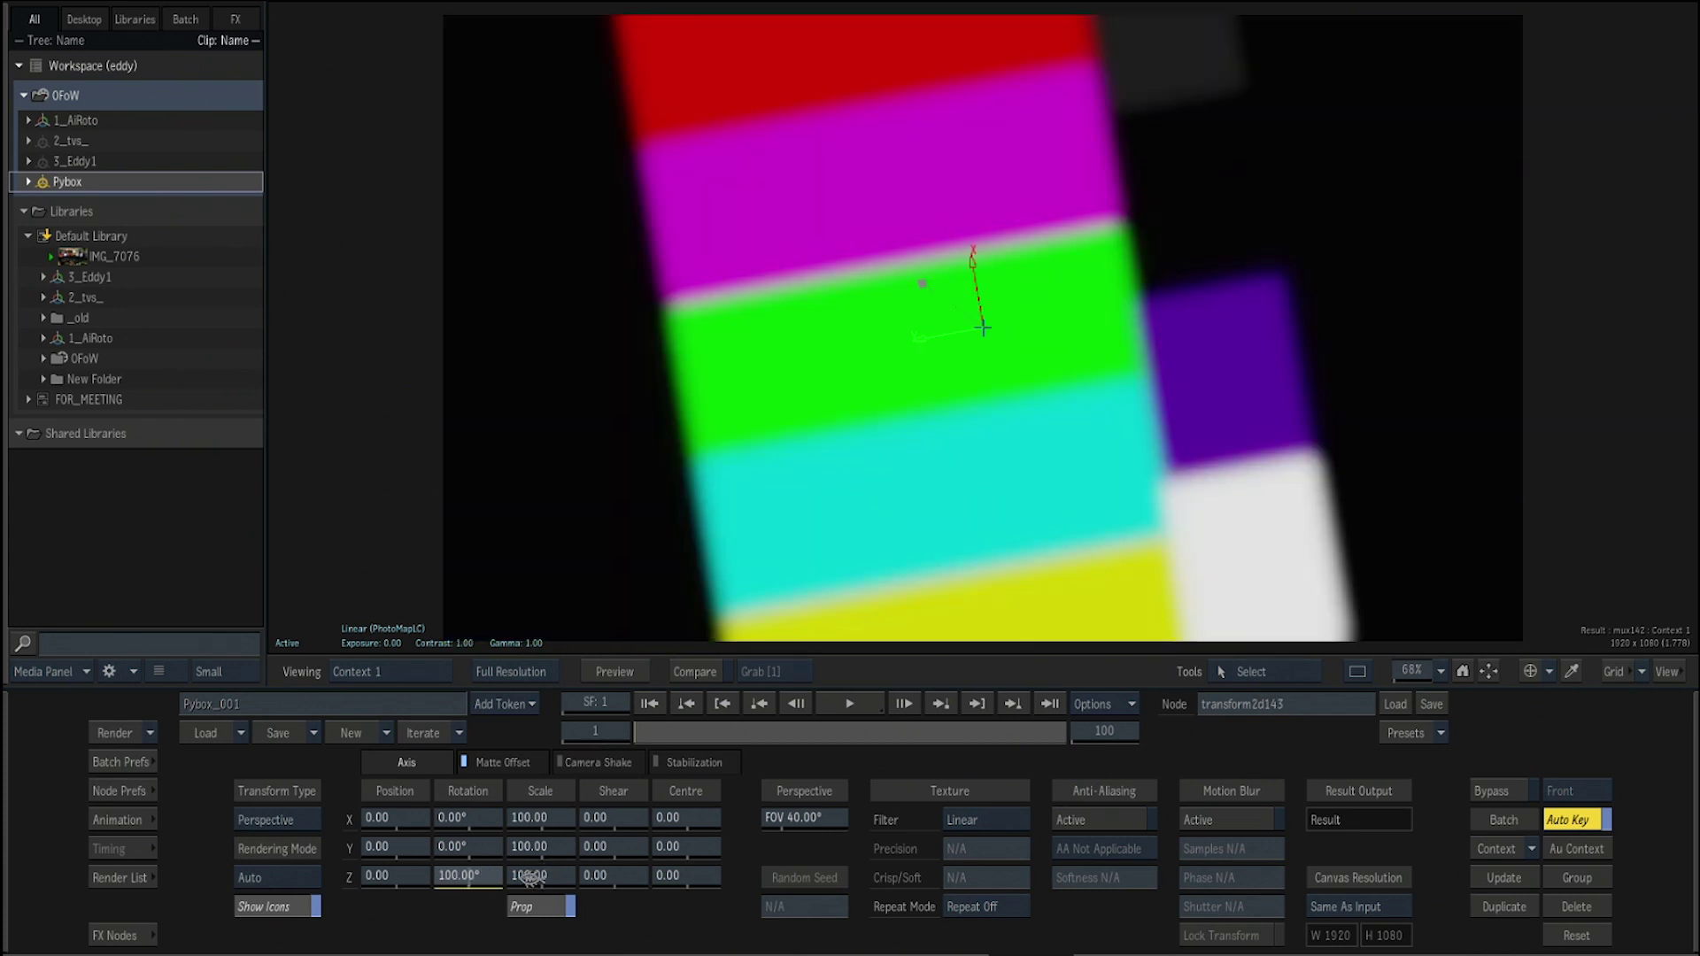
click(987, 907)
click(998, 860)
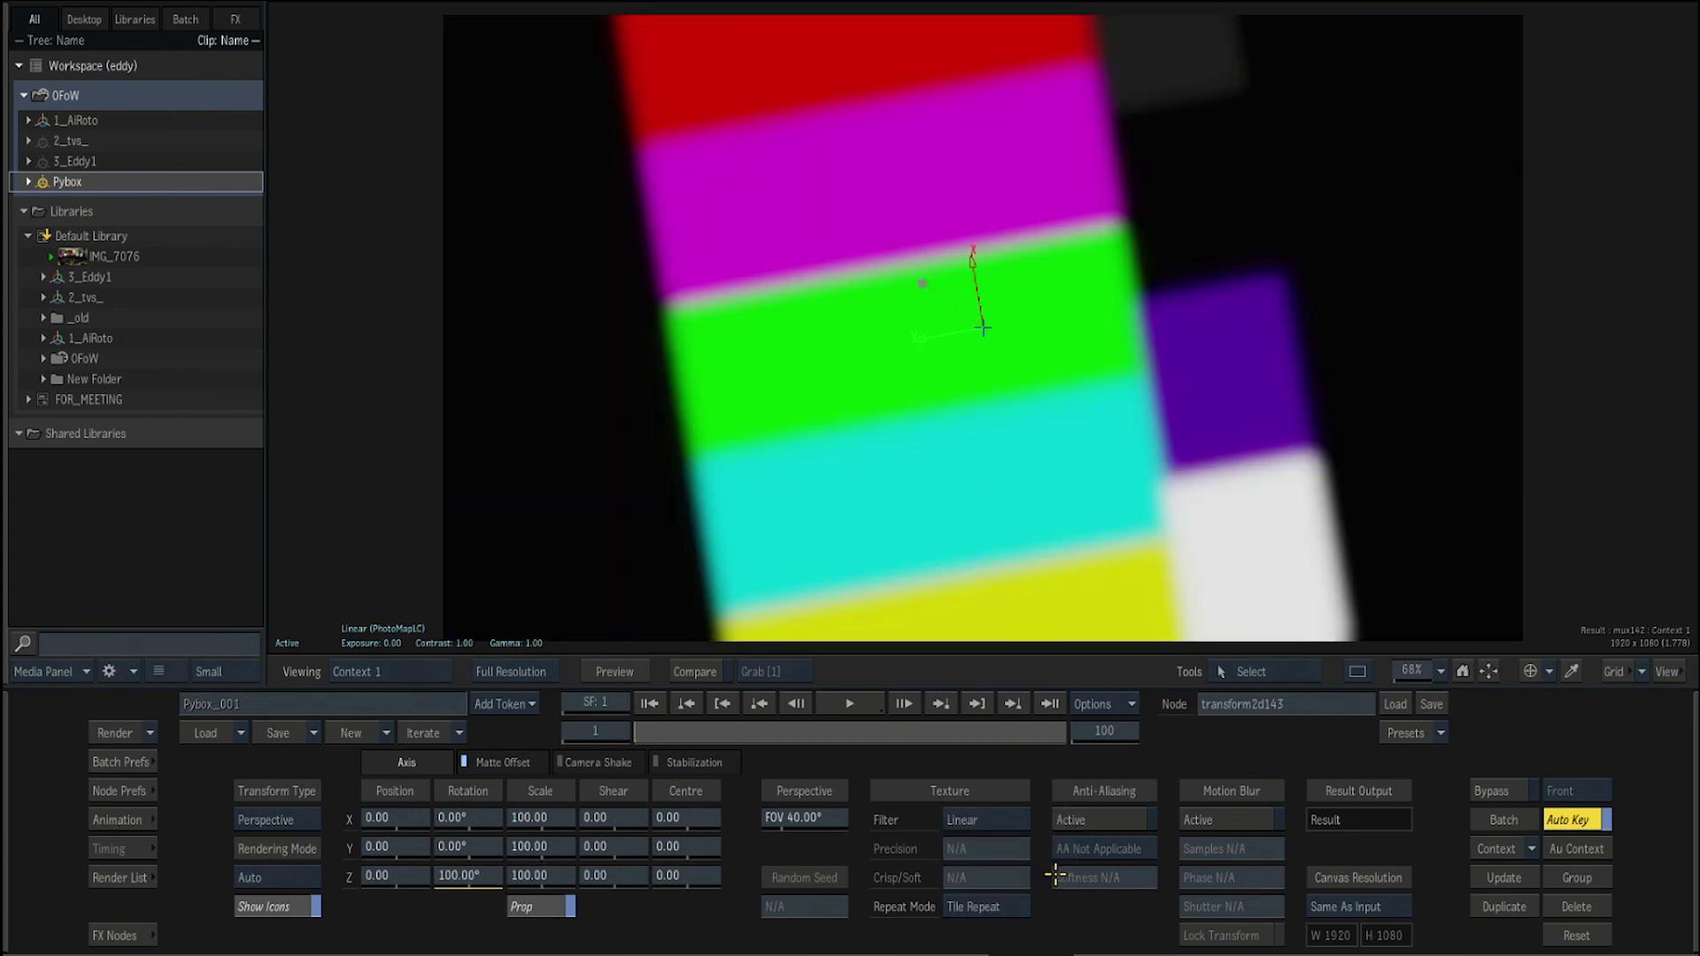
click(1009, 904)
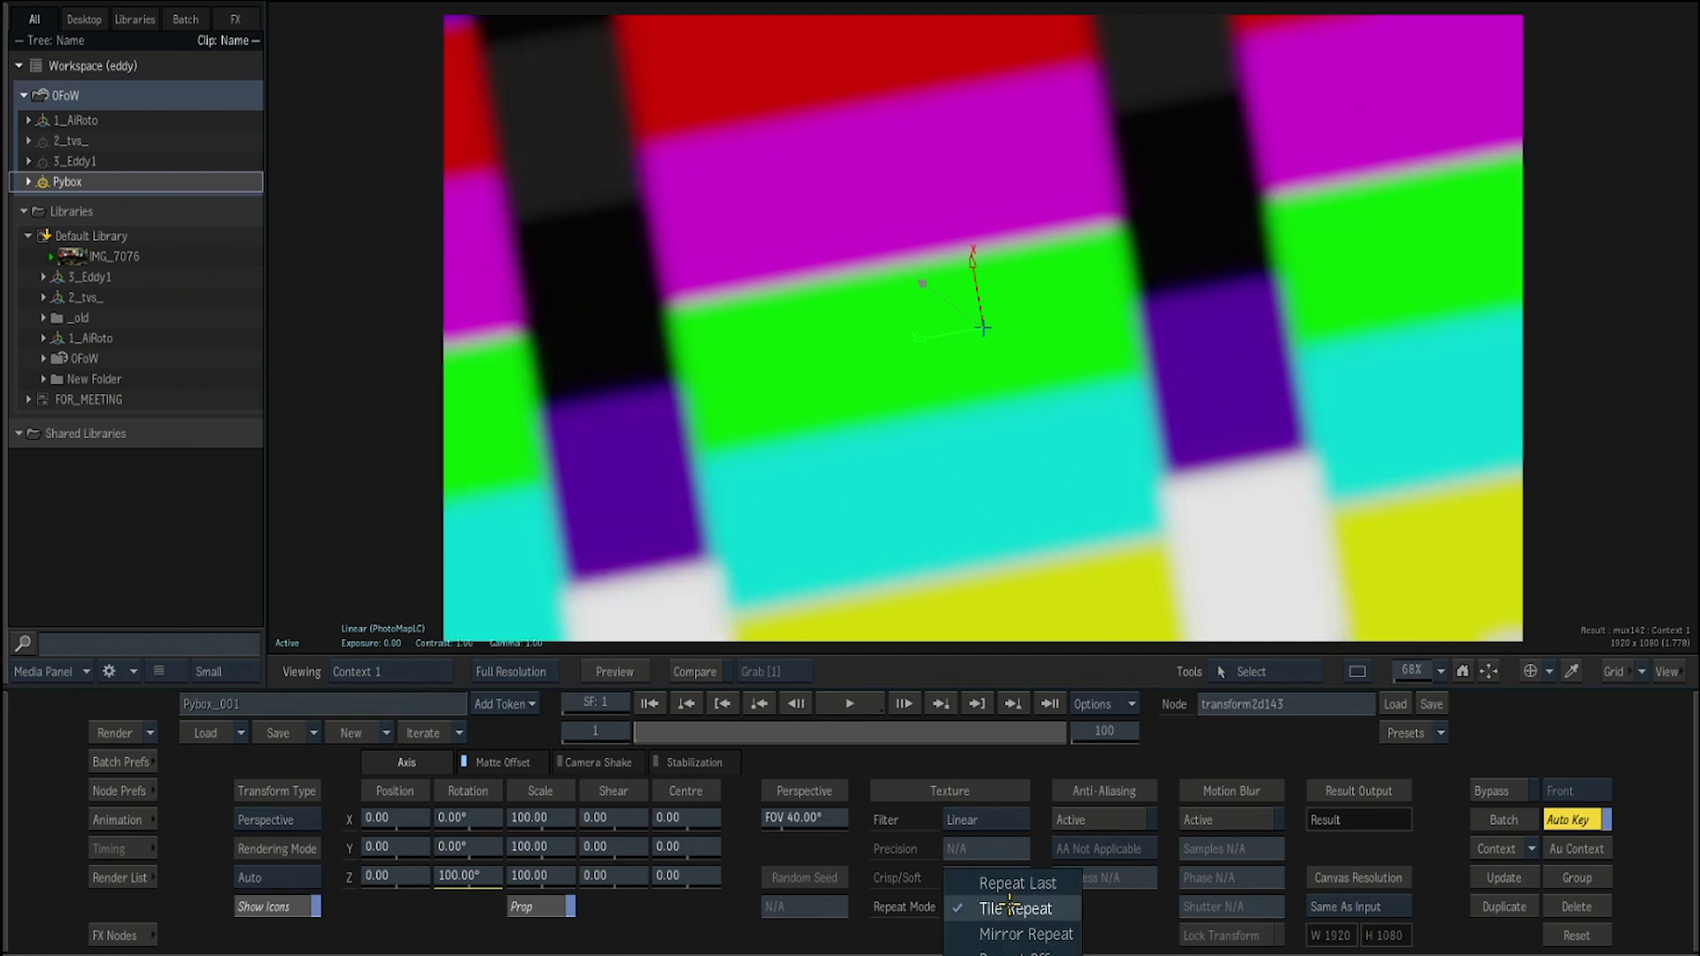
click(1018, 876)
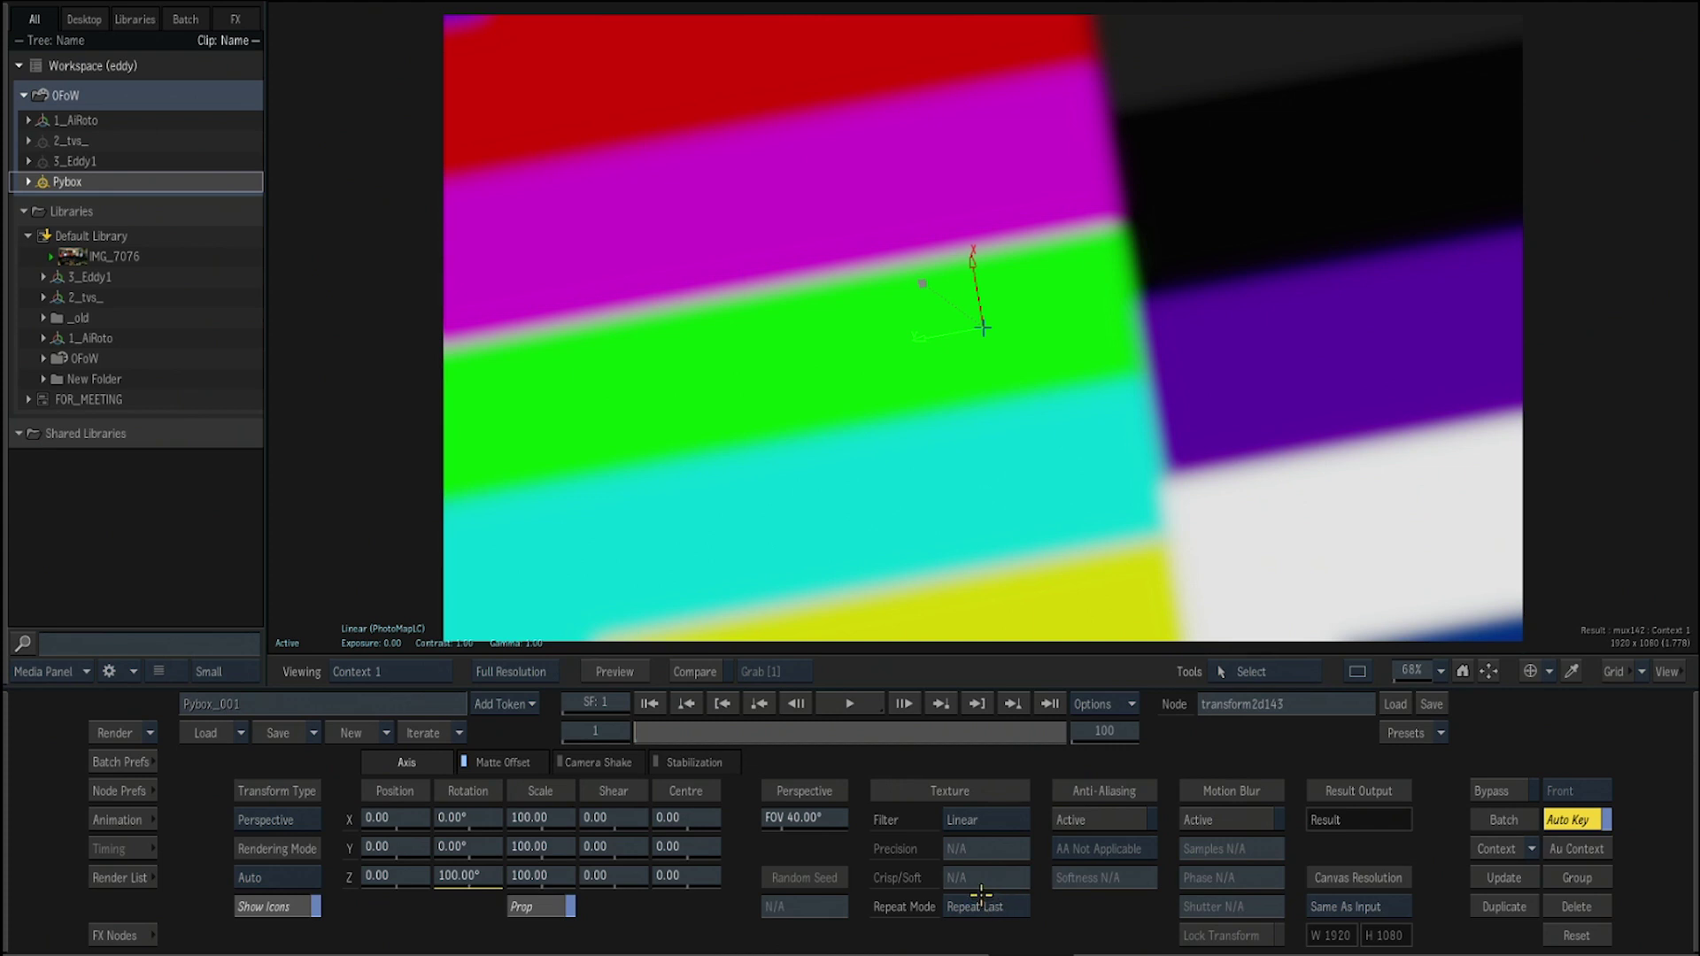
Set the 2D Transform's Z rotation to exactly 50 degrees.
click(445, 877)
click(444, 845)
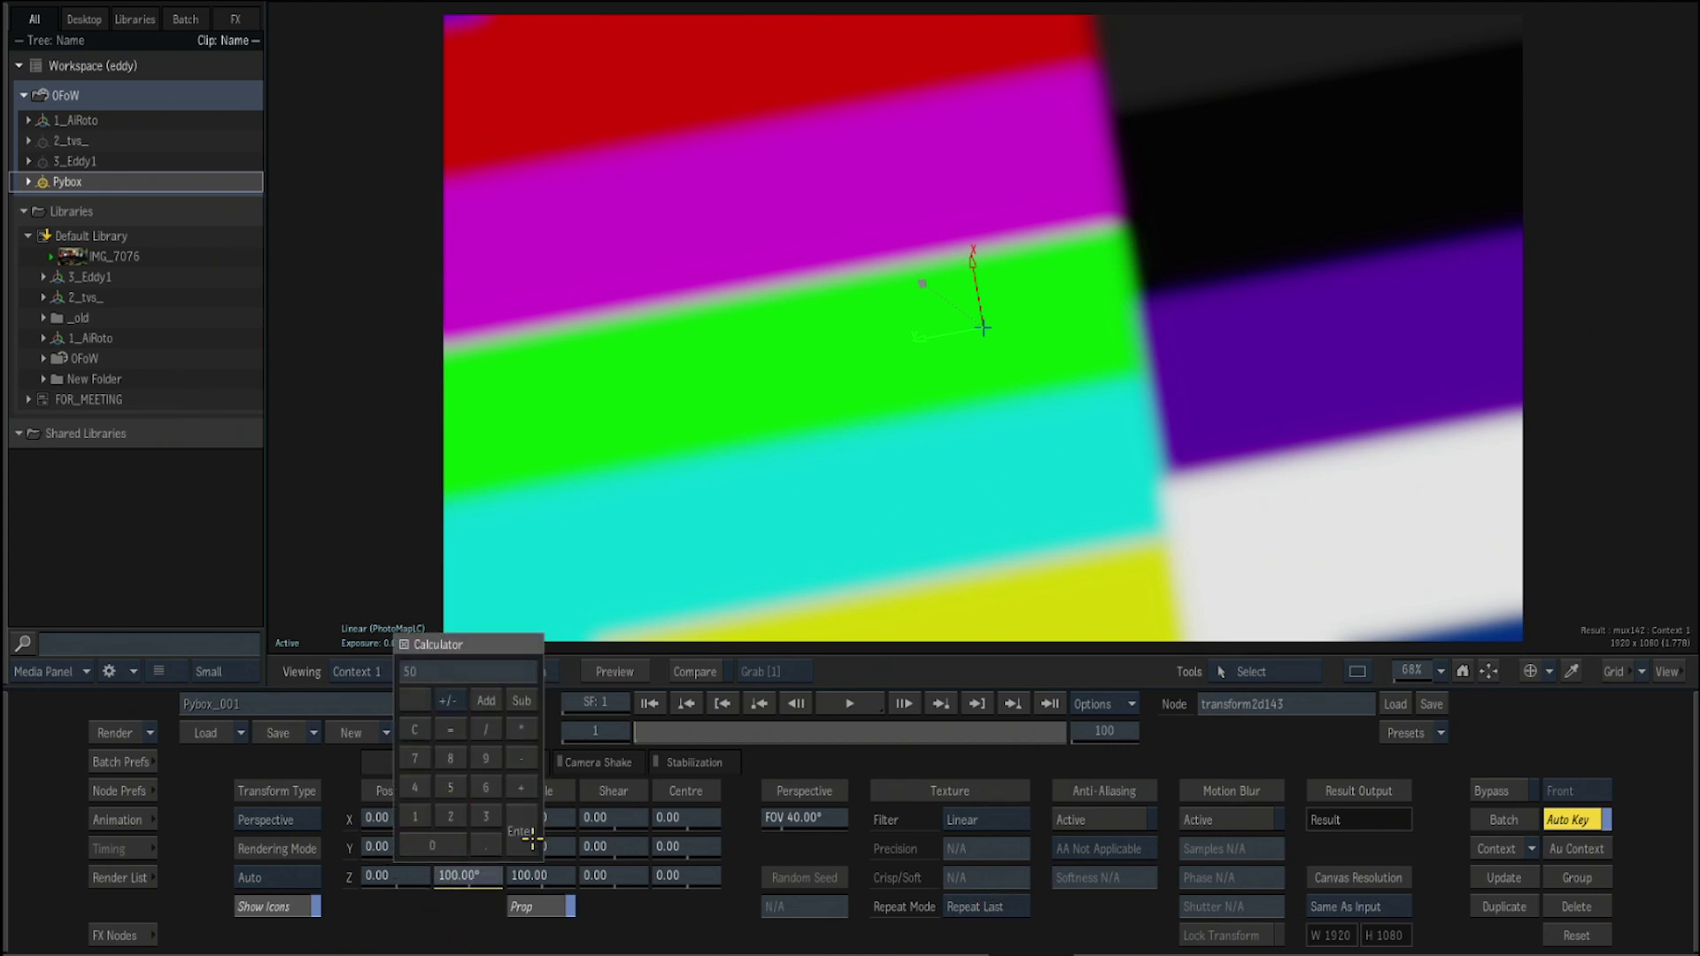
click(522, 830)
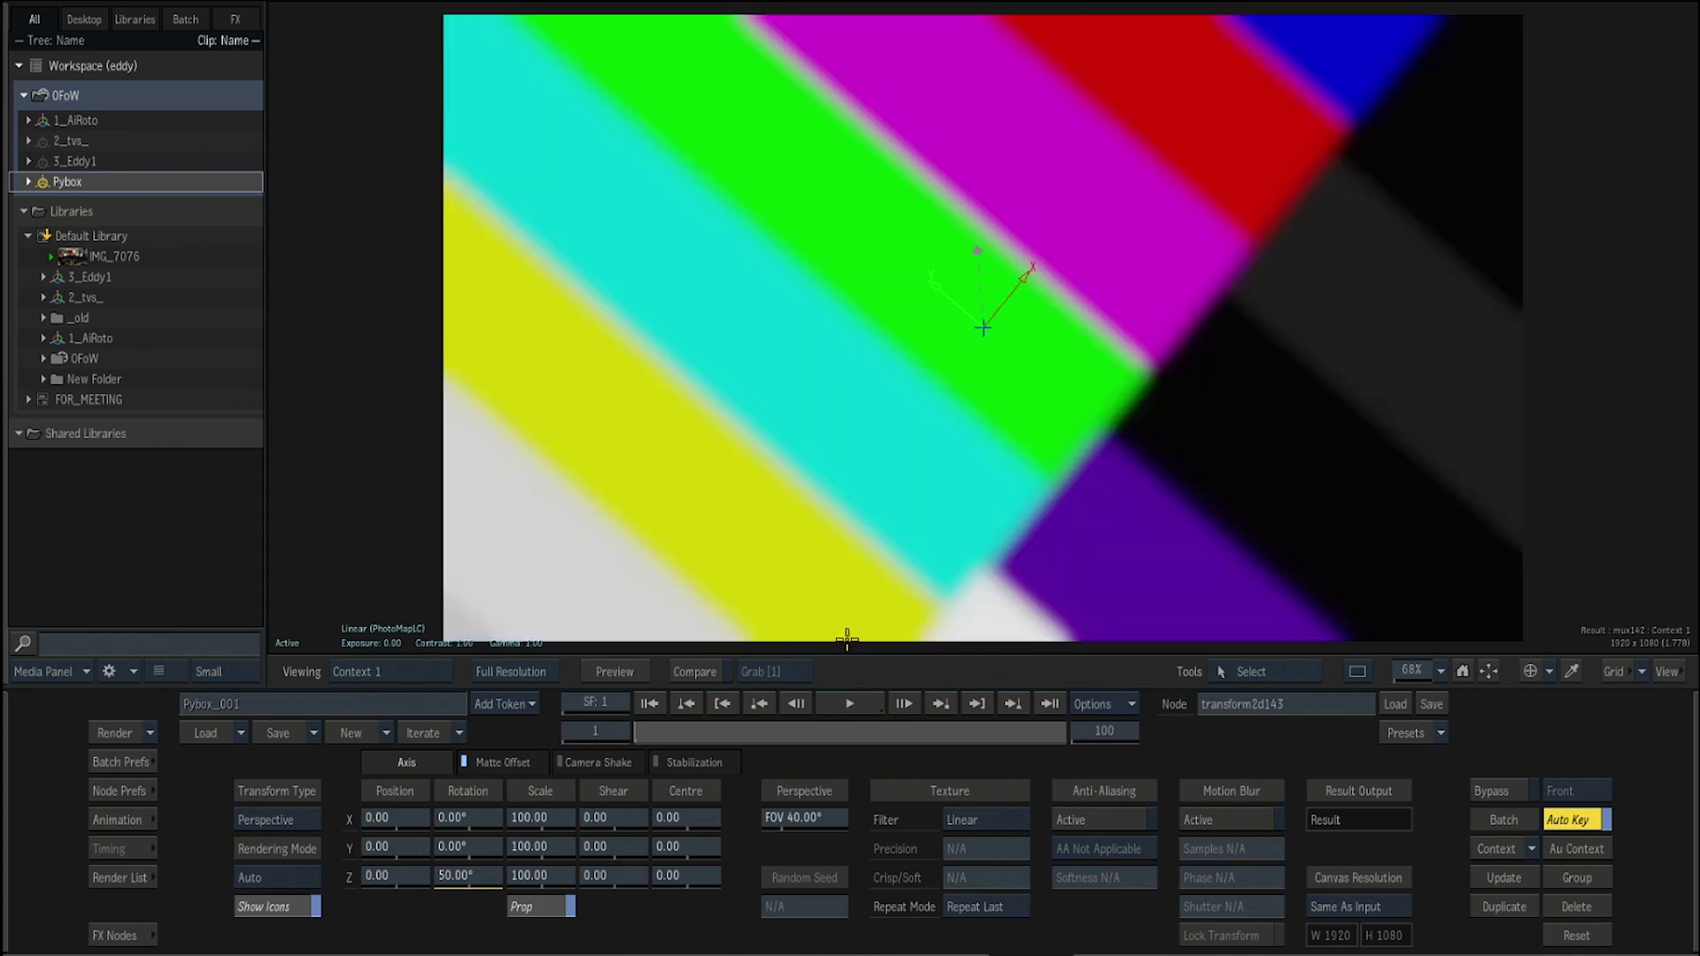
click(464, 876)
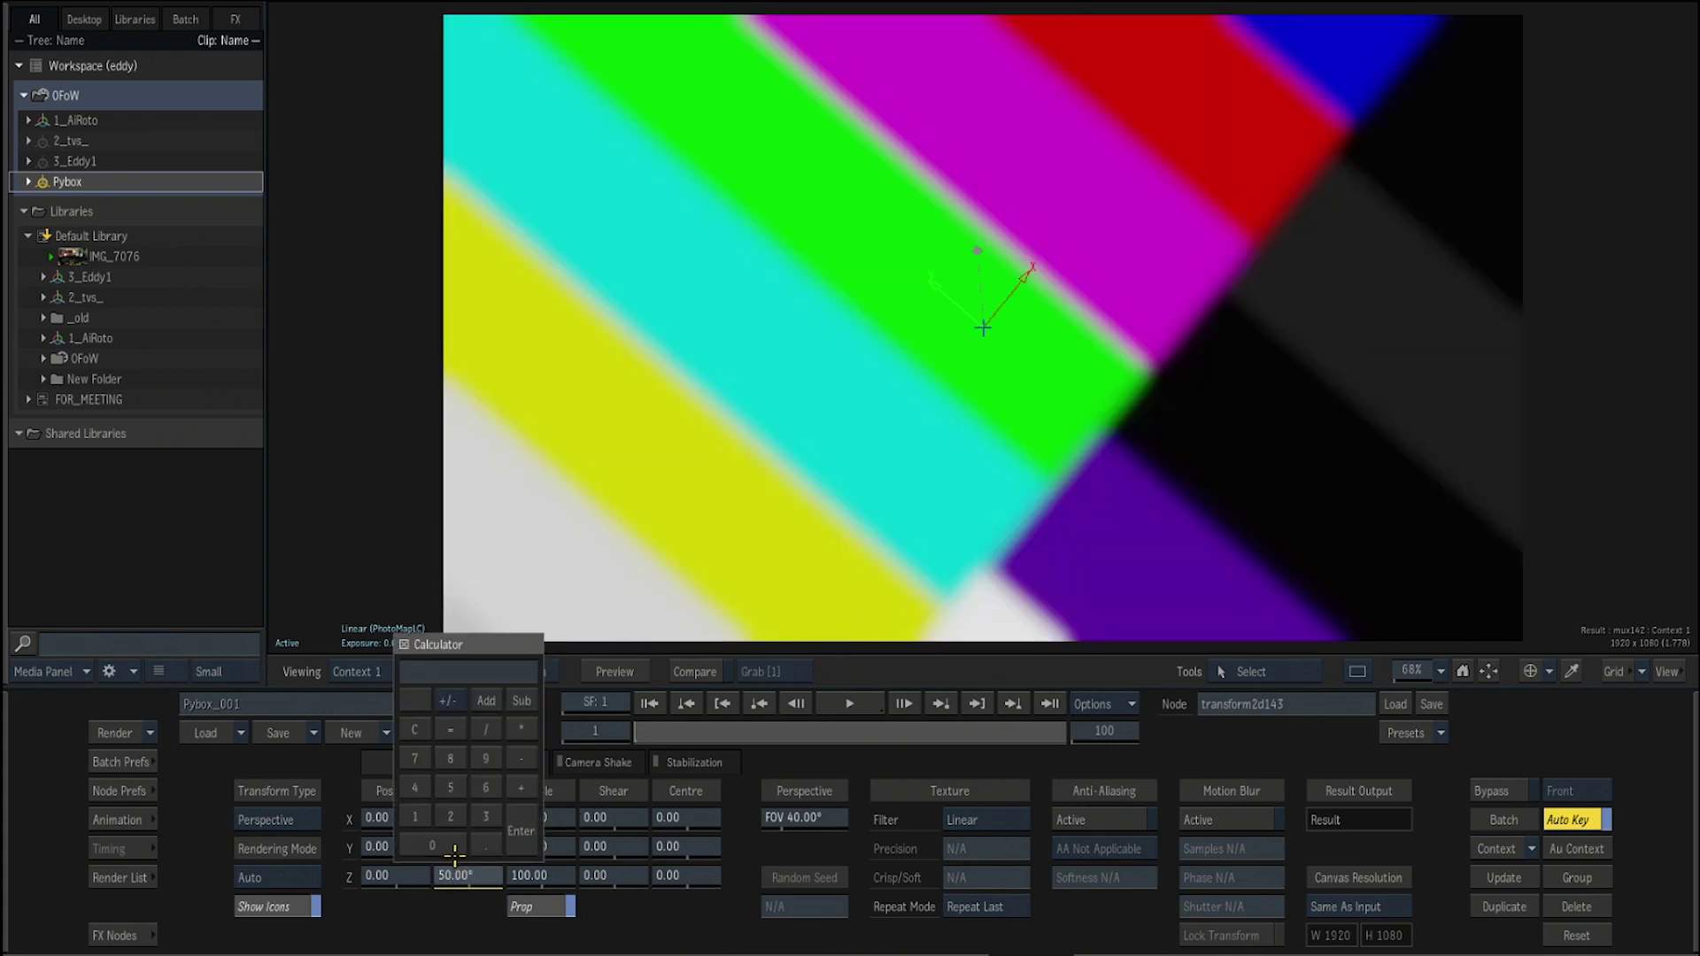
key(grave)
Check the Pybox result and tidy the schematic by repositioning the MUX and 2D Transform nodes.
click(840, 284)
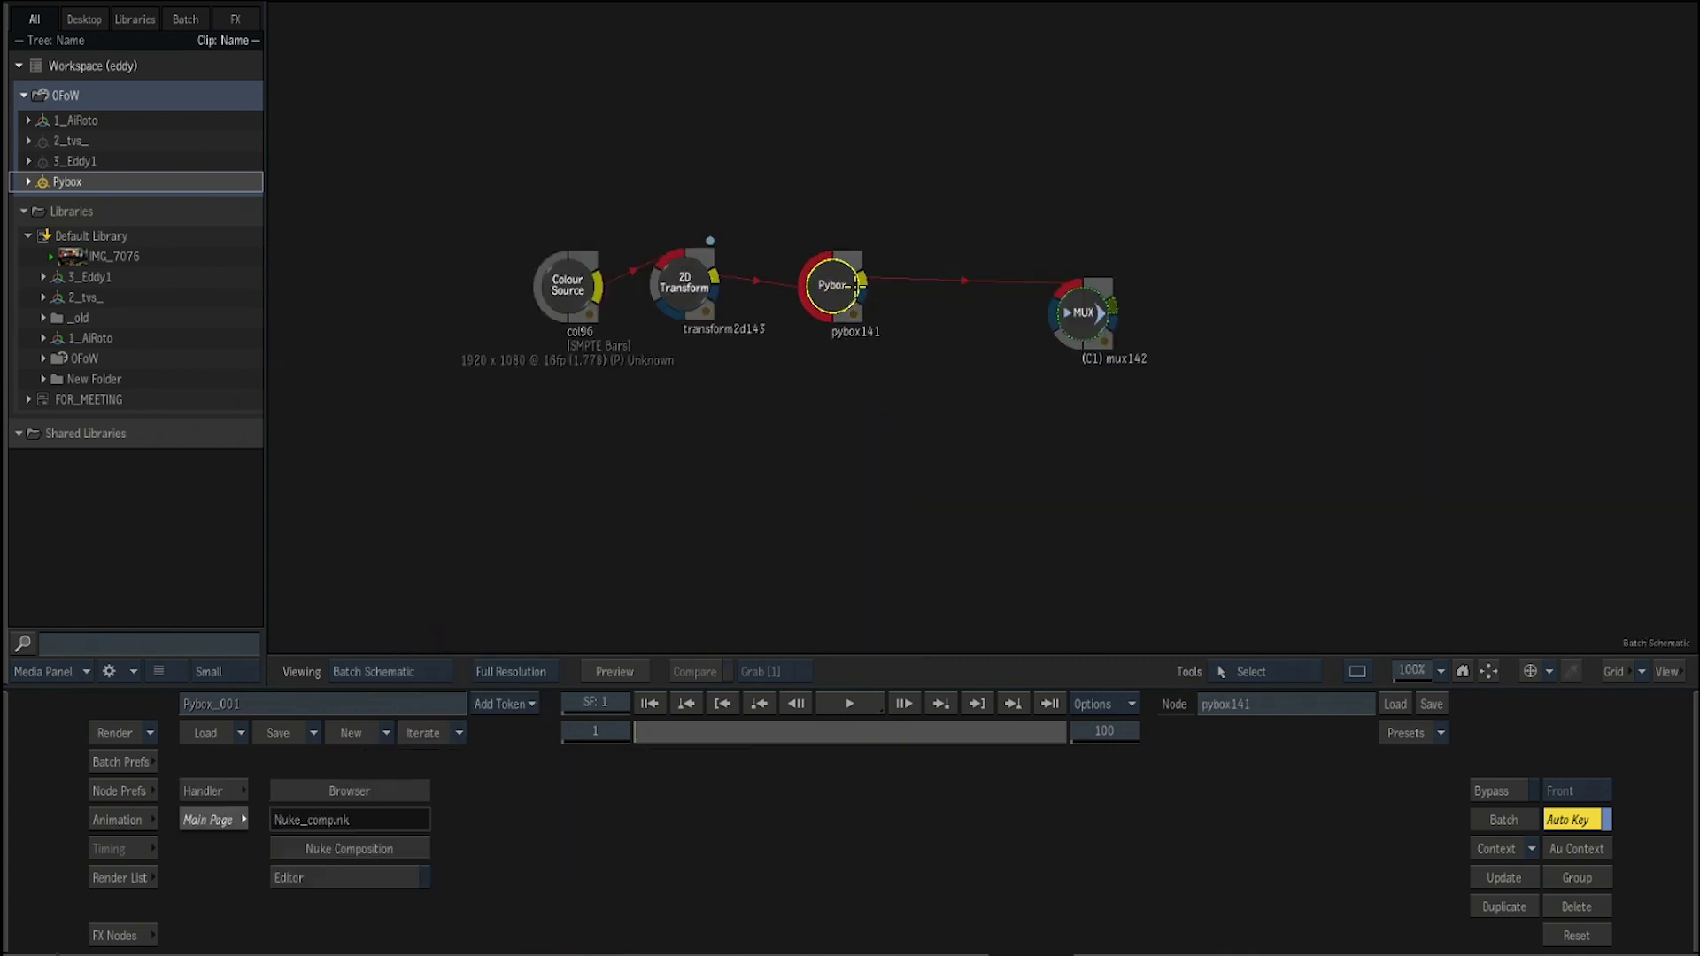
drag(1098, 305, 1062, 298)
key(grave)
key(grave)
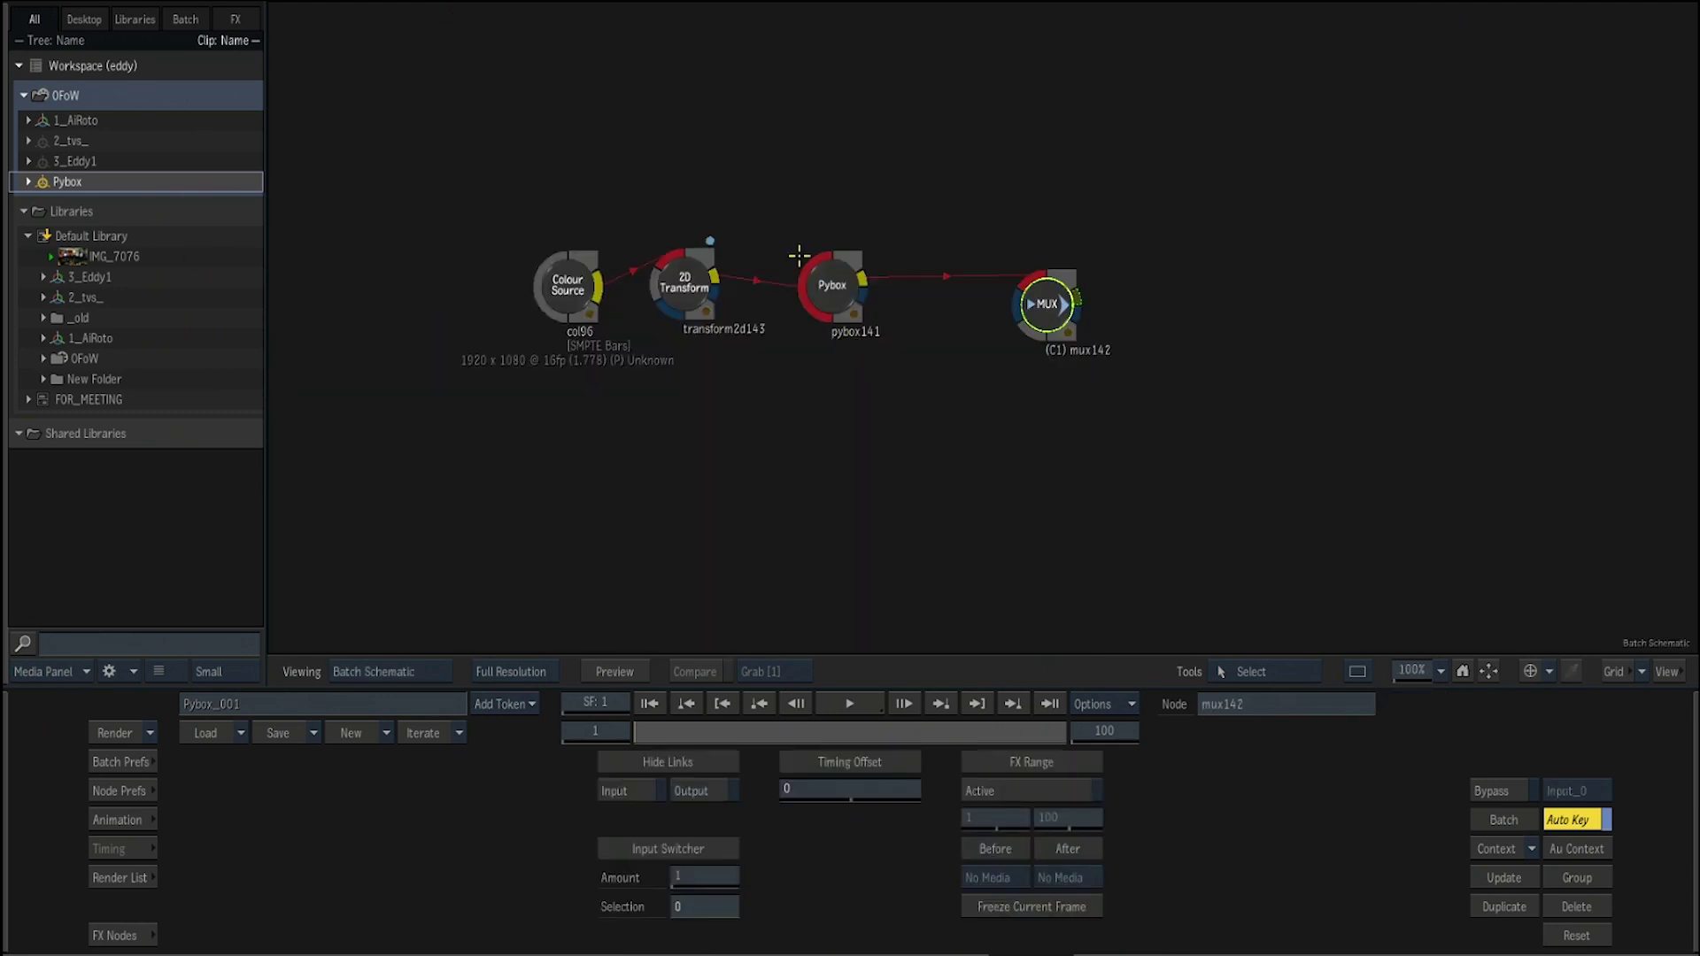
drag(707, 287, 714, 311)
click(748, 312)
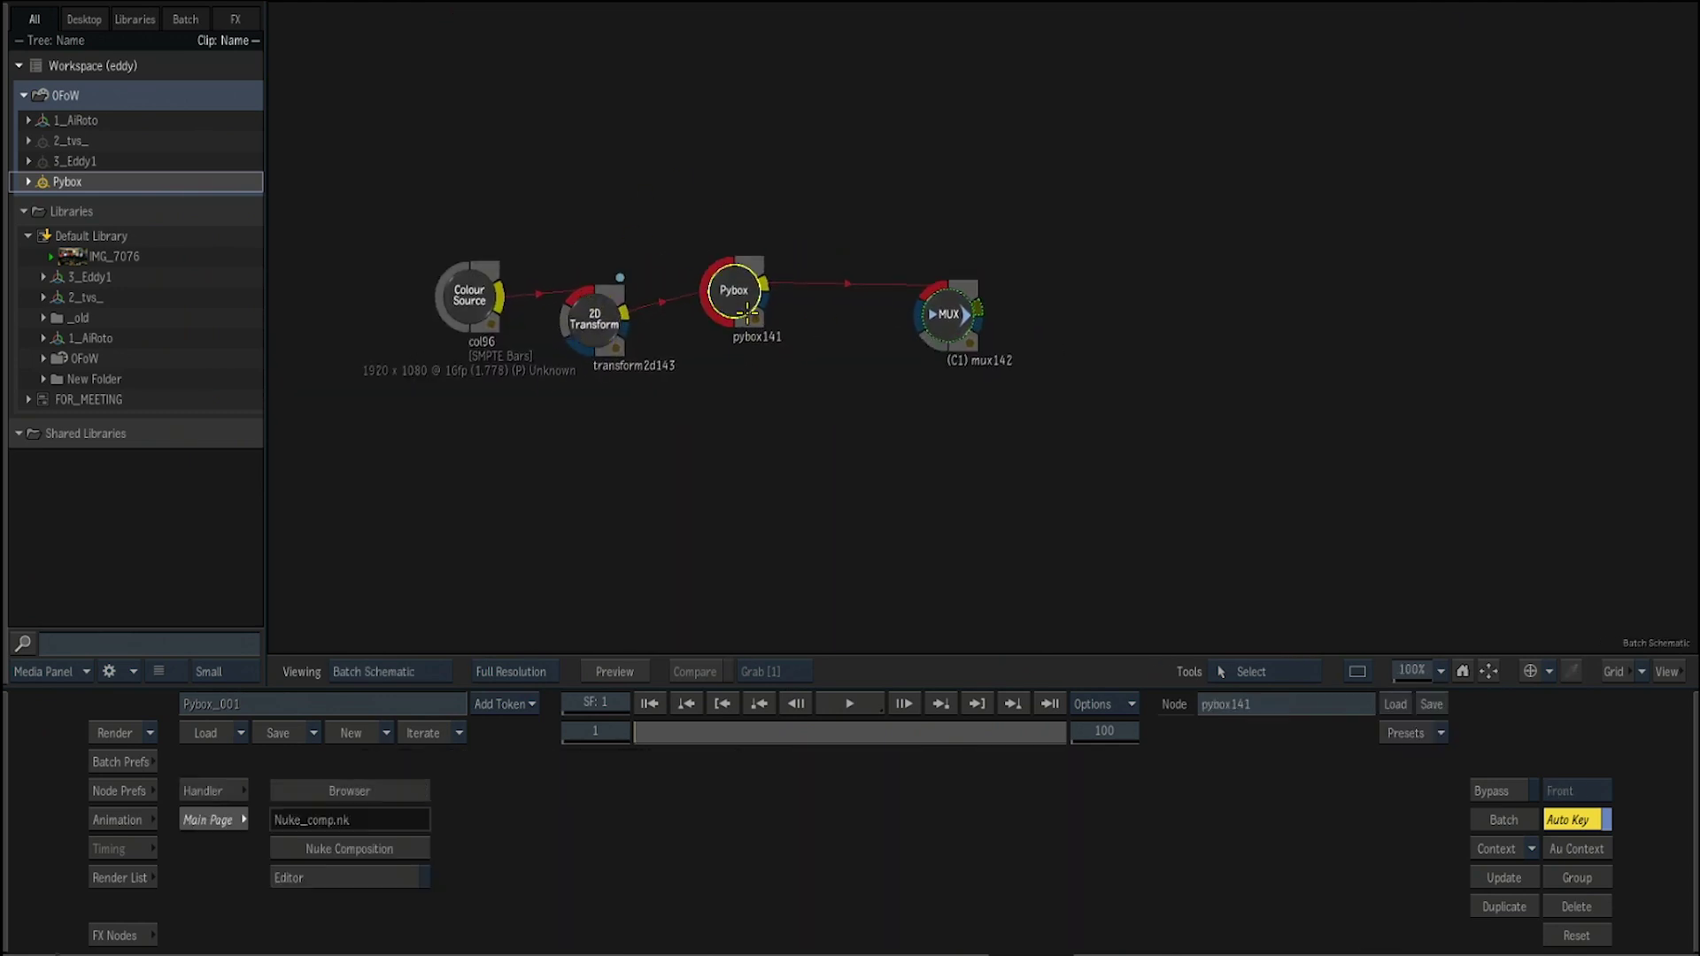
click(959, 332)
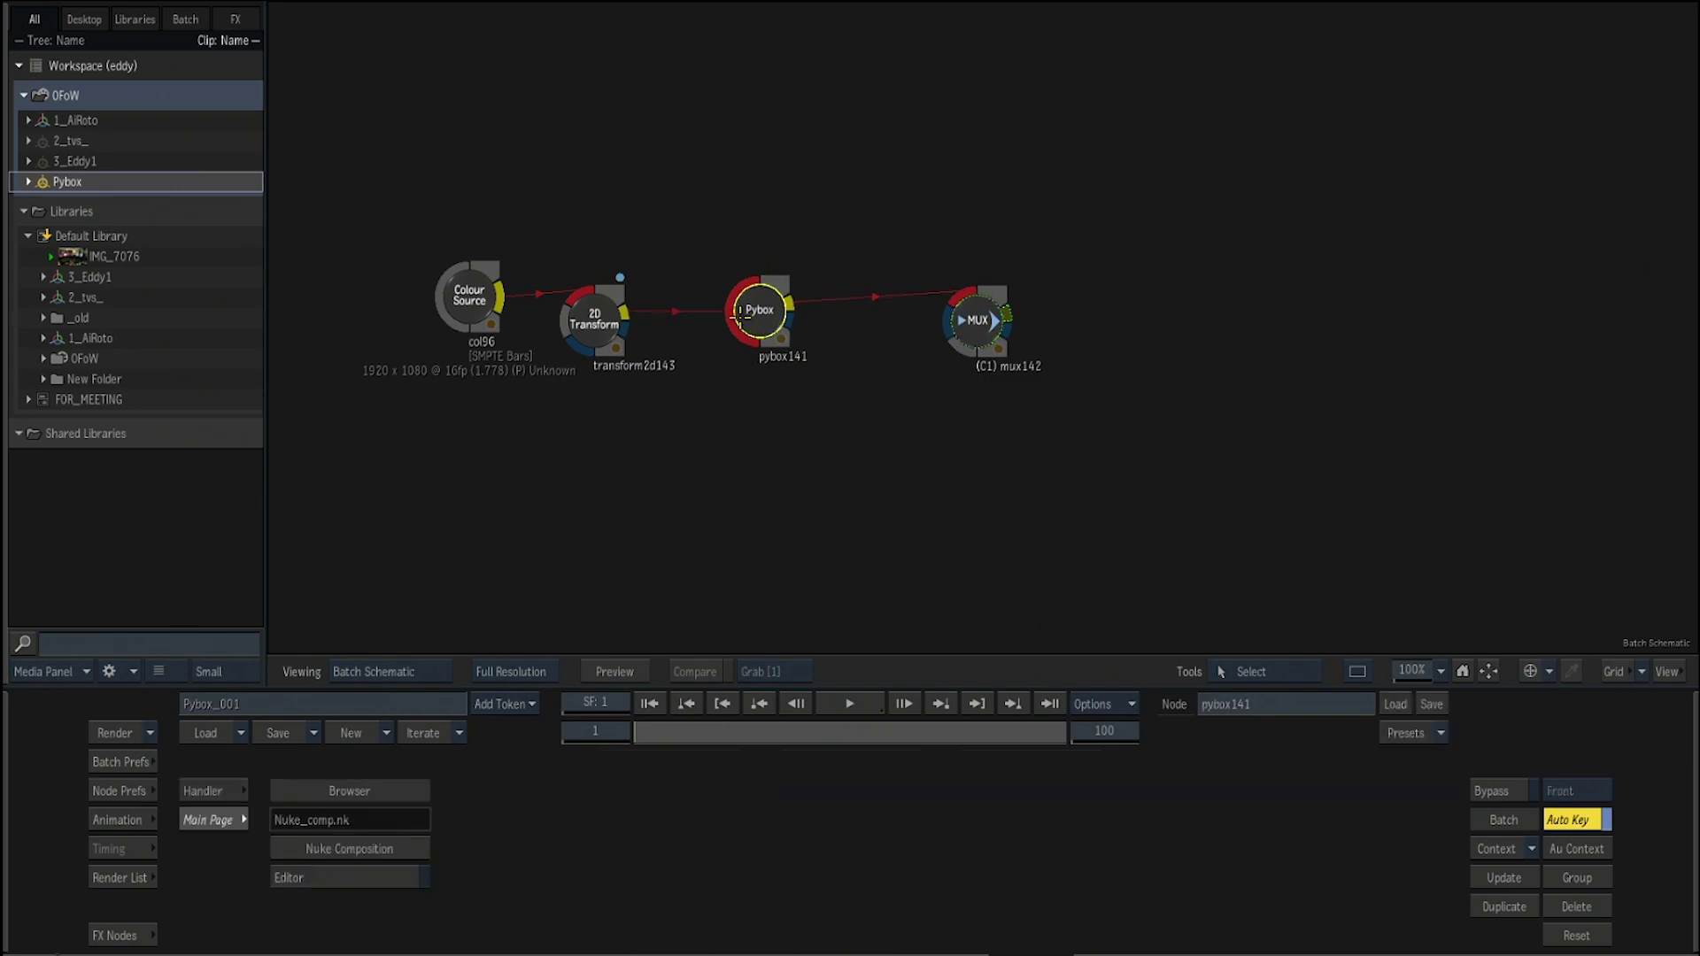